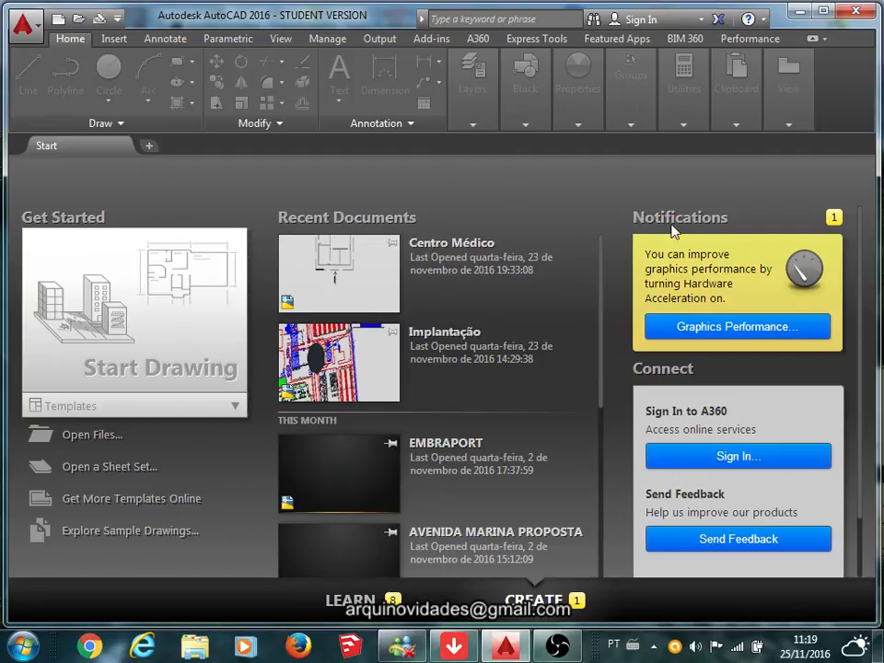
Start a new blank drawing and turn off the background grid display
left_click(134, 343)
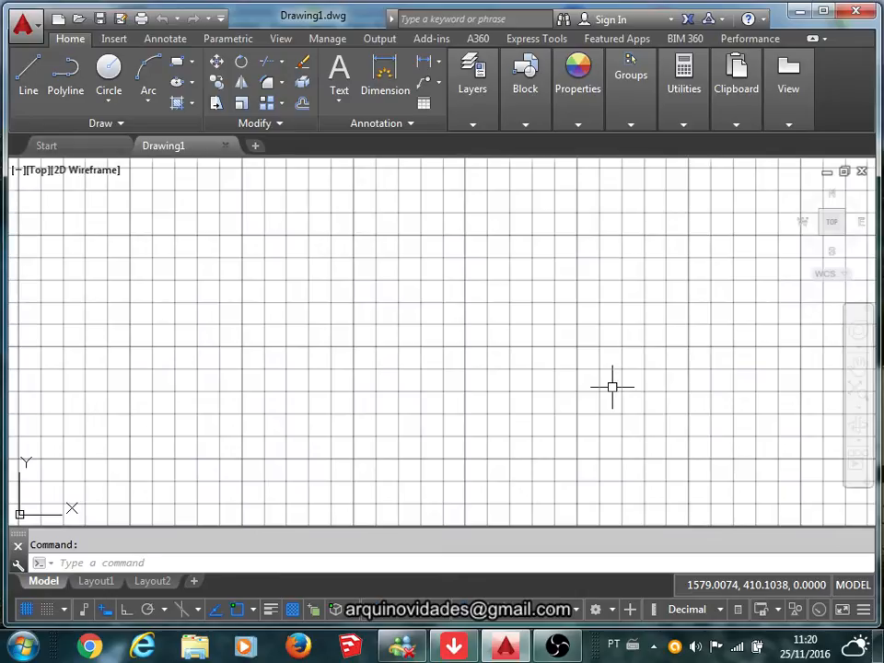
key("F7")
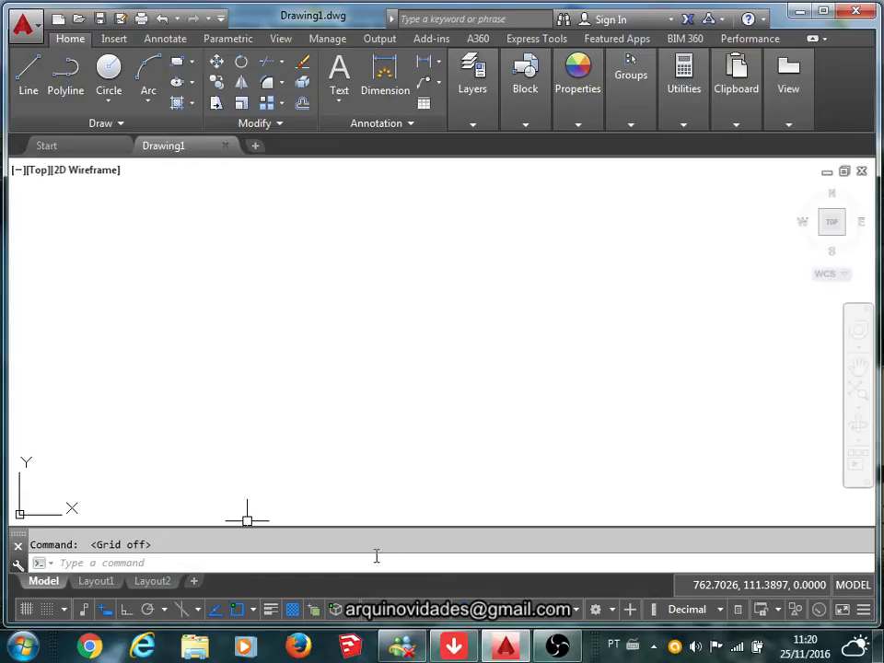
left_click(27, 609)
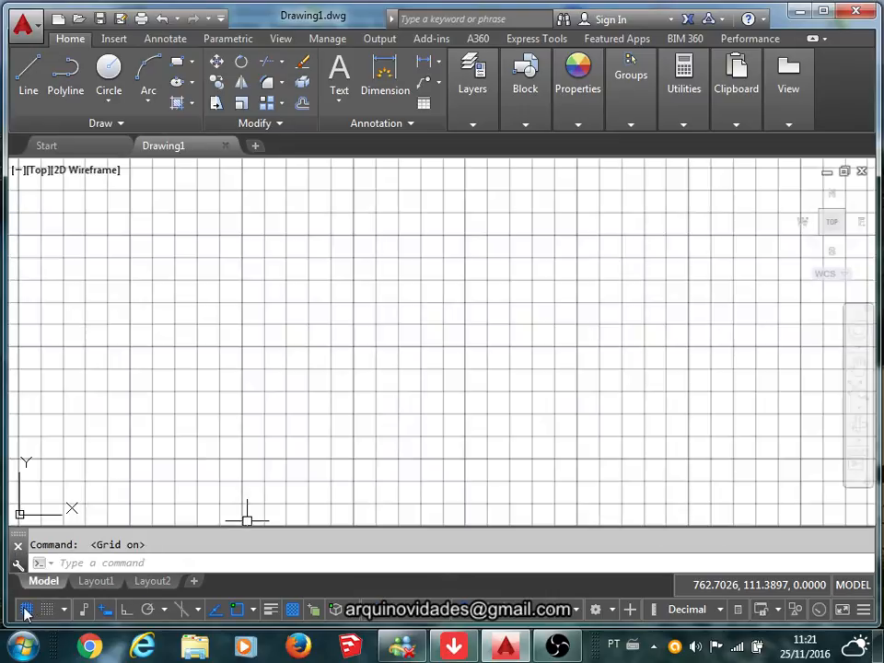
left_click(25, 609)
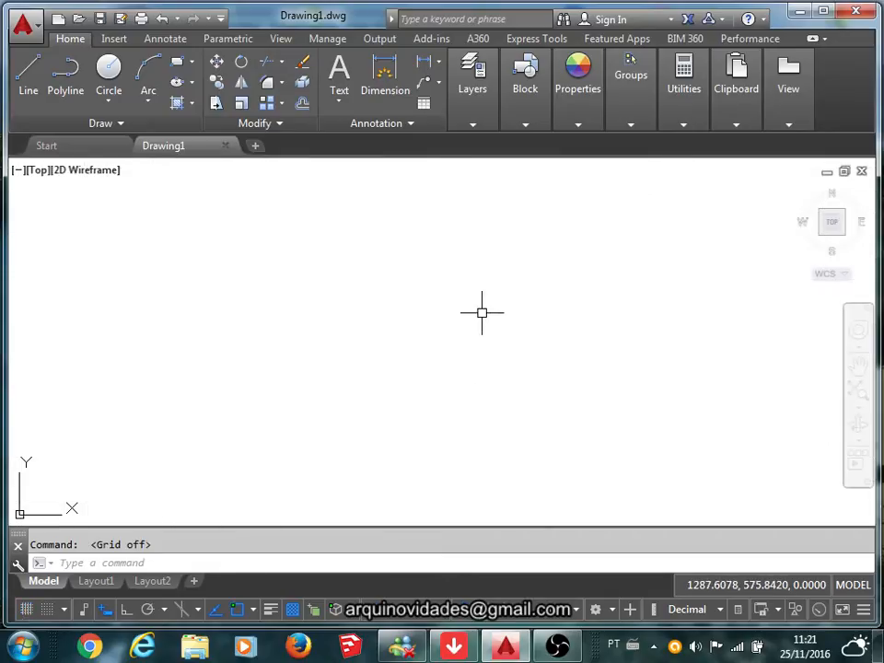
scroll(462, 304, "down", 2)
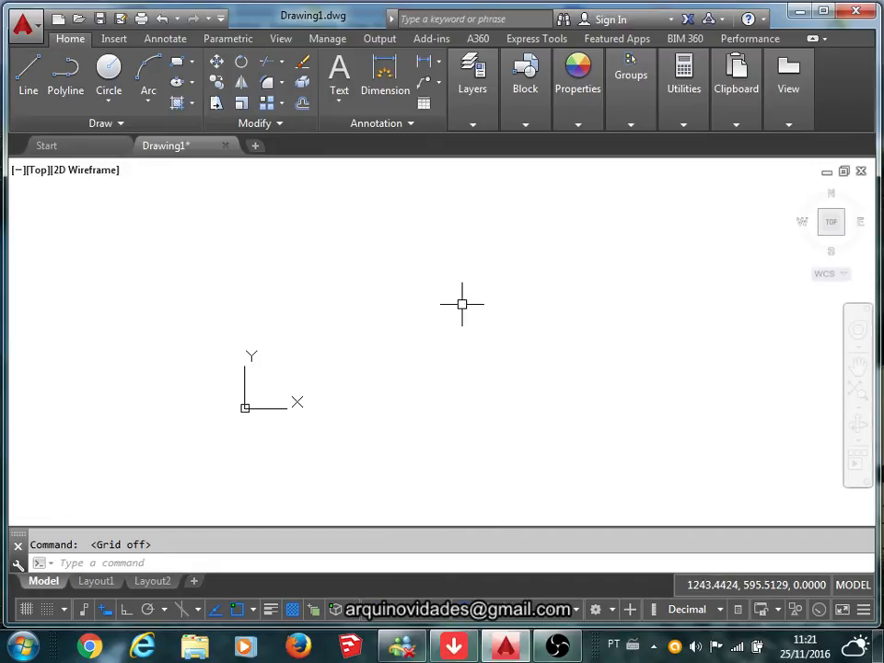
scroll(454, 308, "up", 2)
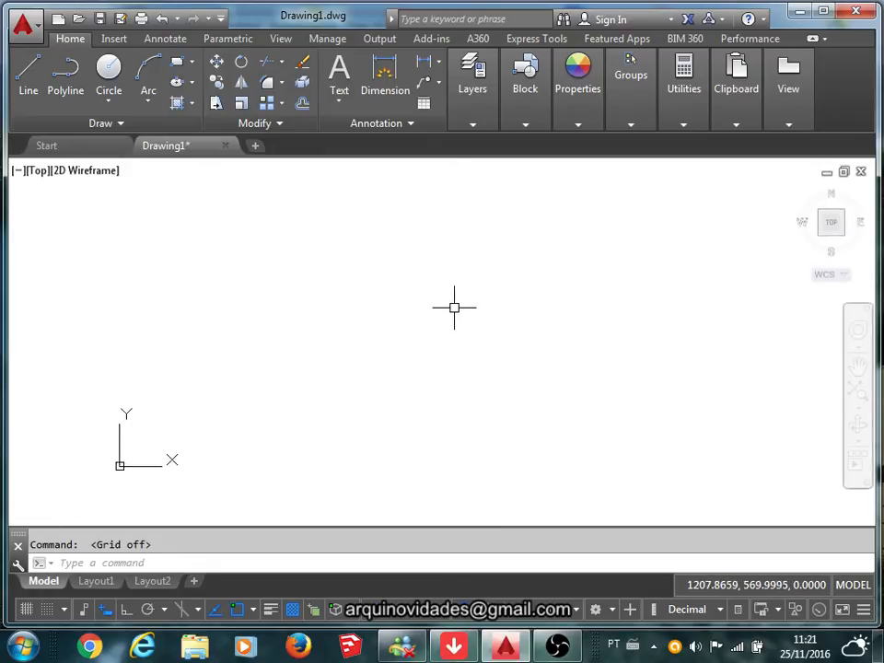
scroll(454, 309, "down", 2)
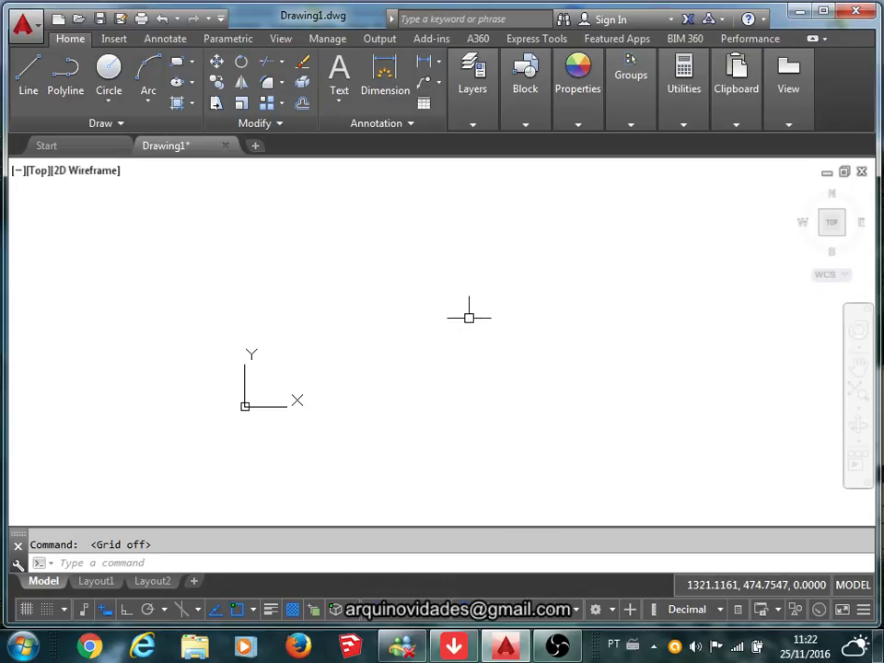
scroll(468, 316, "down", 5)
scroll(471, 313, "up", 8)
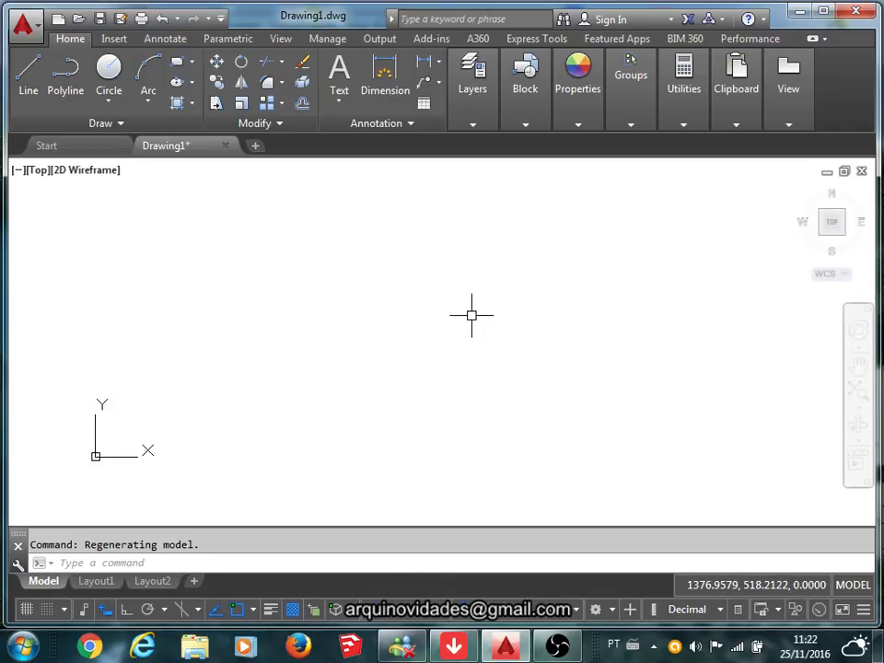
scroll(471, 313, "down", 5)
Draw a freehand zigzag of five connected line segments, with the last segment crossing the third
mouse_move(482, 314)
middle_mouse_down()
mouse_move(568, 337)
mouse_move(648, 335)
mouse_move(458, 355)
mouse_move(308, 330)
mouse_move(225, 333)
mouse_move(277, 395)
mouse_move(468, 354)
mouse_move(288, 310)
mouse_move(207, 349)
mouse_move(208, 366)
middle_mouse_up()
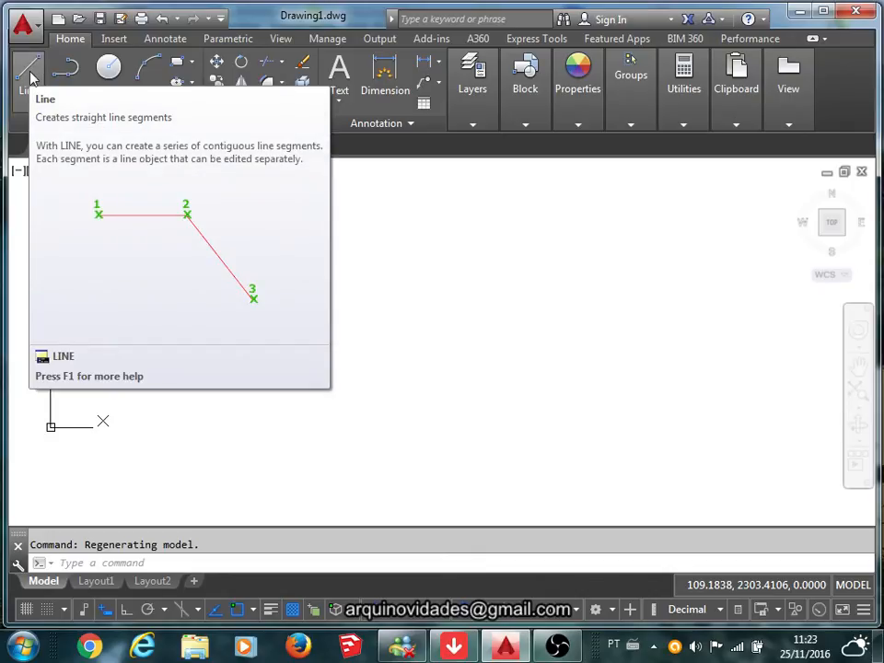
left_click(29, 75)
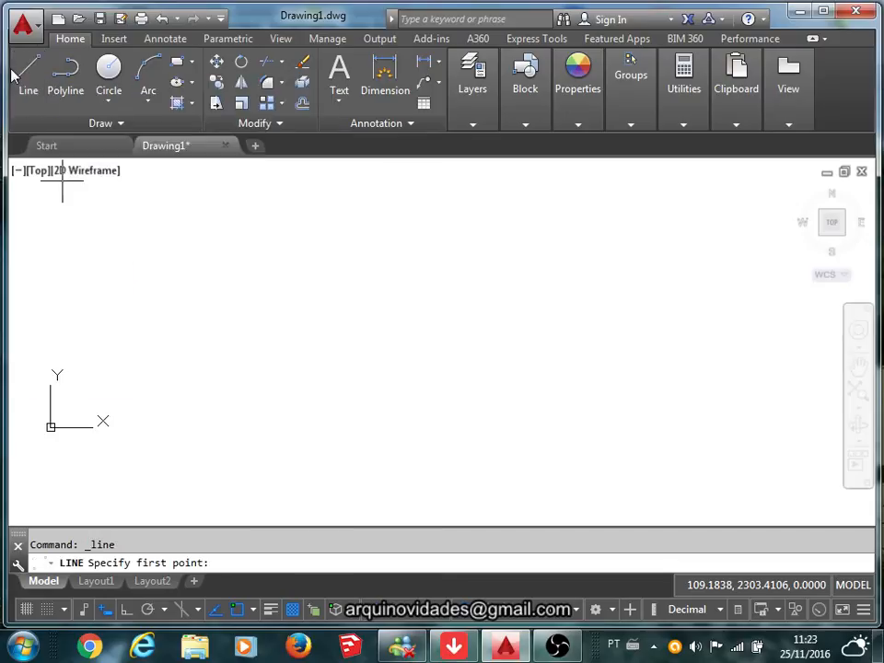
left_click(214, 396)
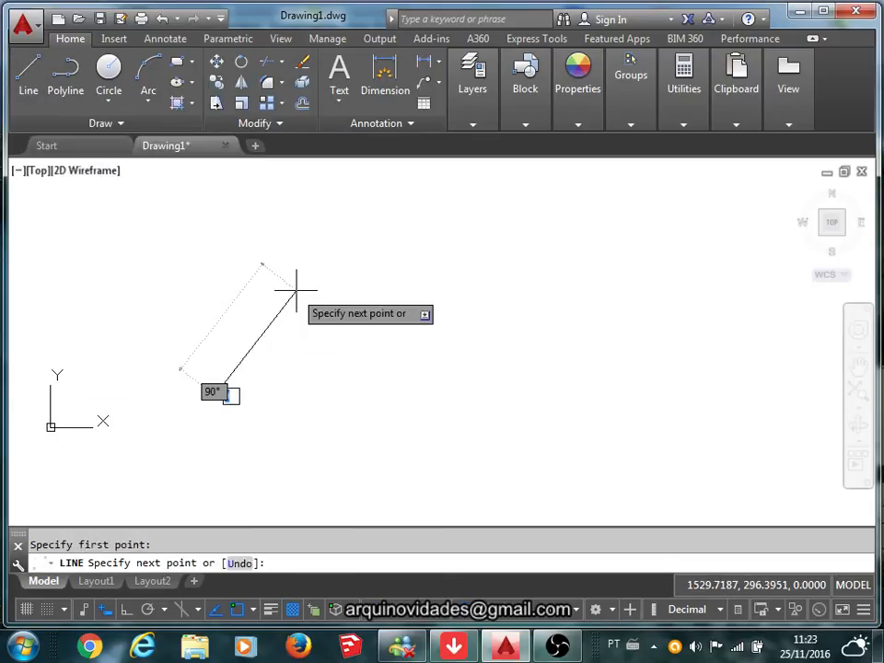
left_click(298, 292)
left_click(372, 421)
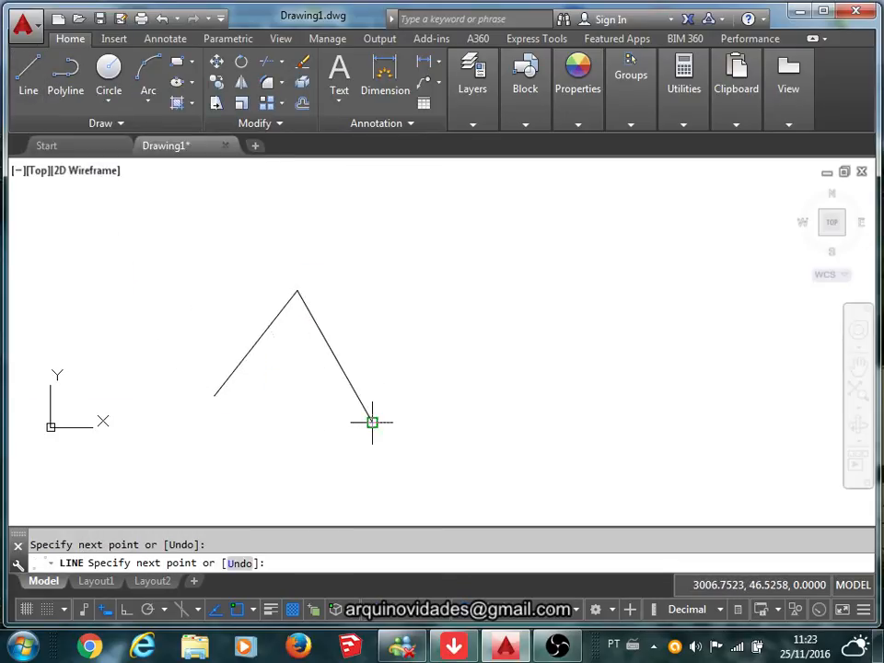
left_click(517, 281)
left_click(346, 213)
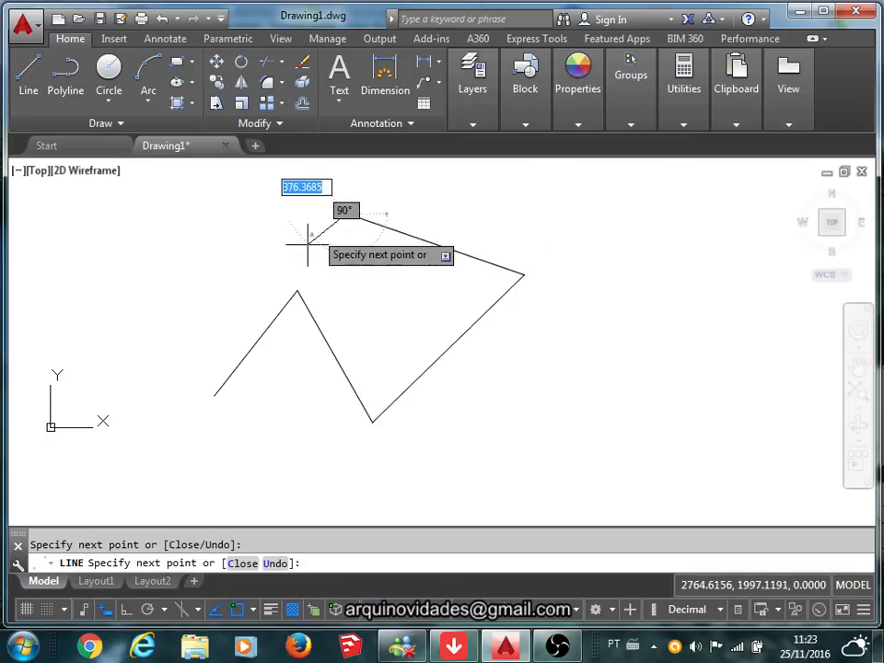
left_click(492, 403)
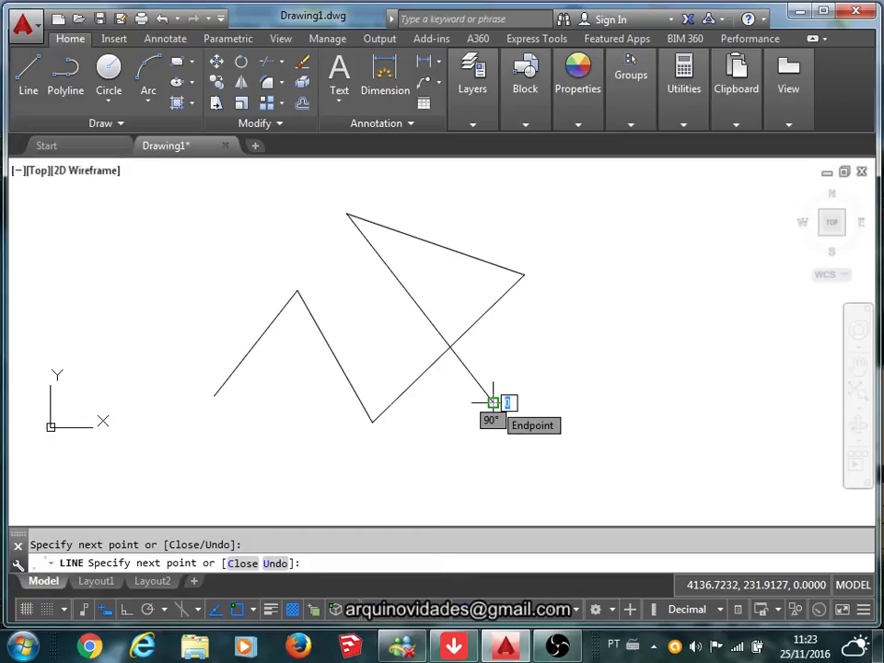
key("Return")
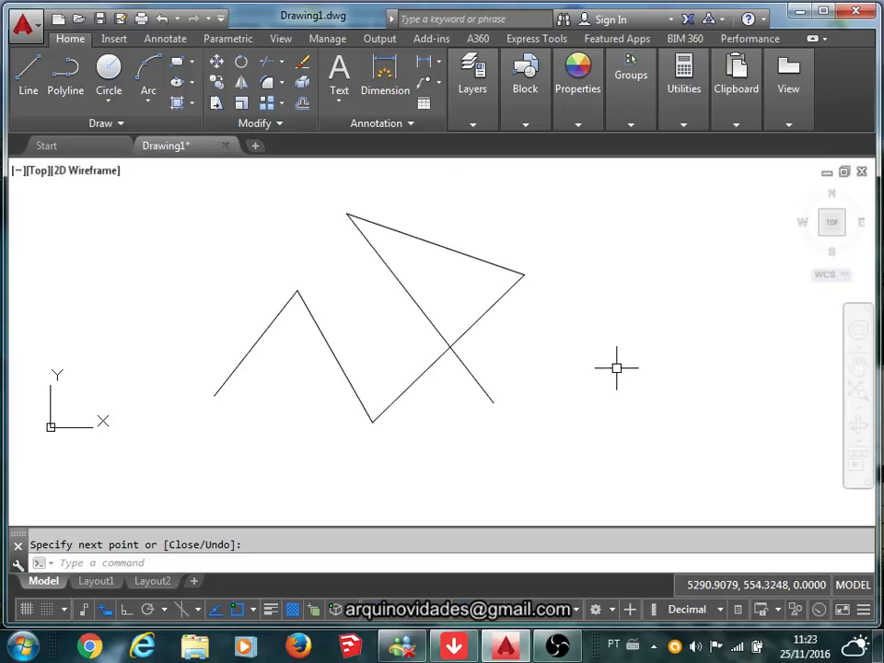
Select the first, second, fifth and fourth zigzag segments one at a time to examine them as separate line objects
left_click(275, 318)
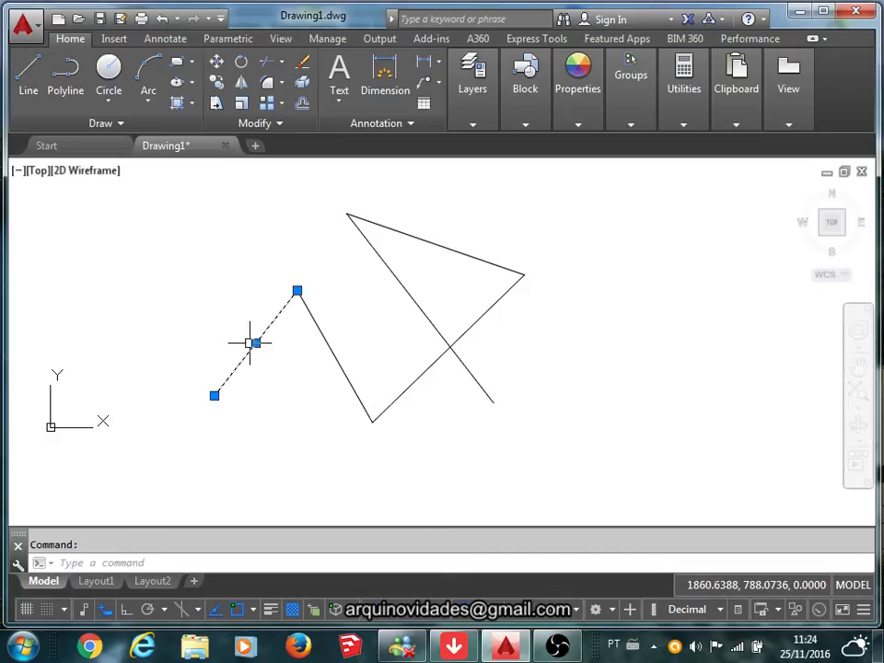
key("Escape")
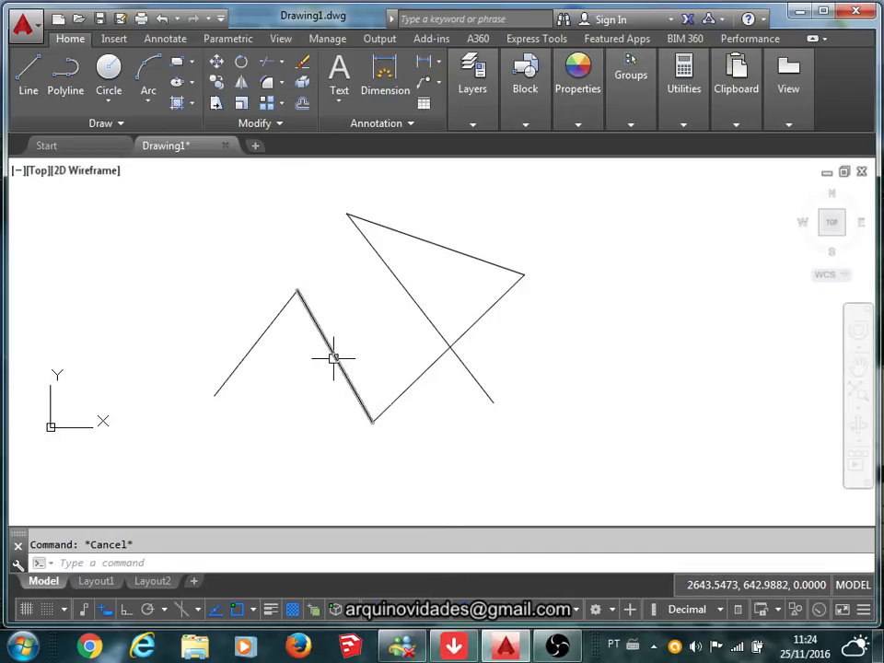
left_click(323, 339)
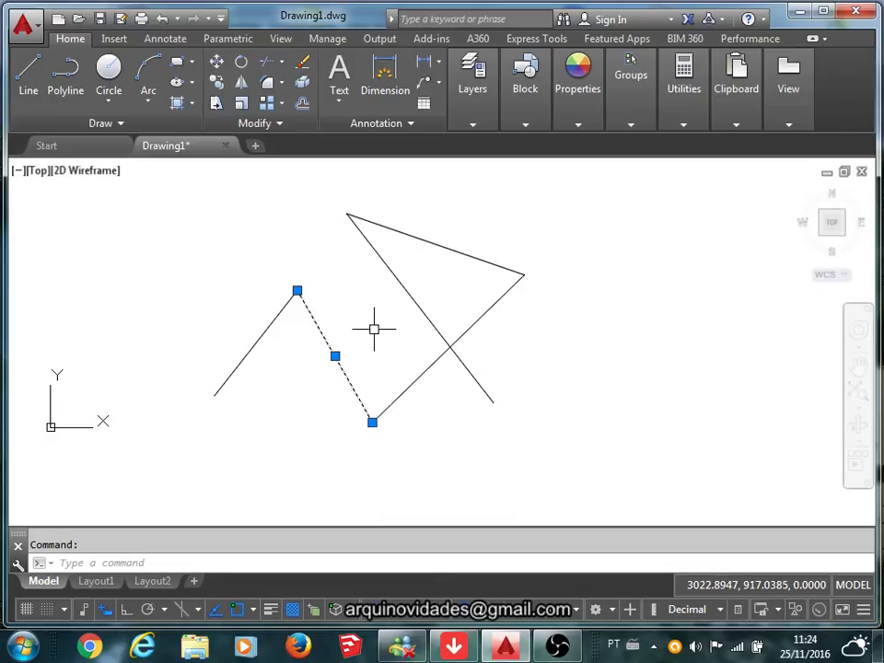
key("Escape")
left_click(388, 267)
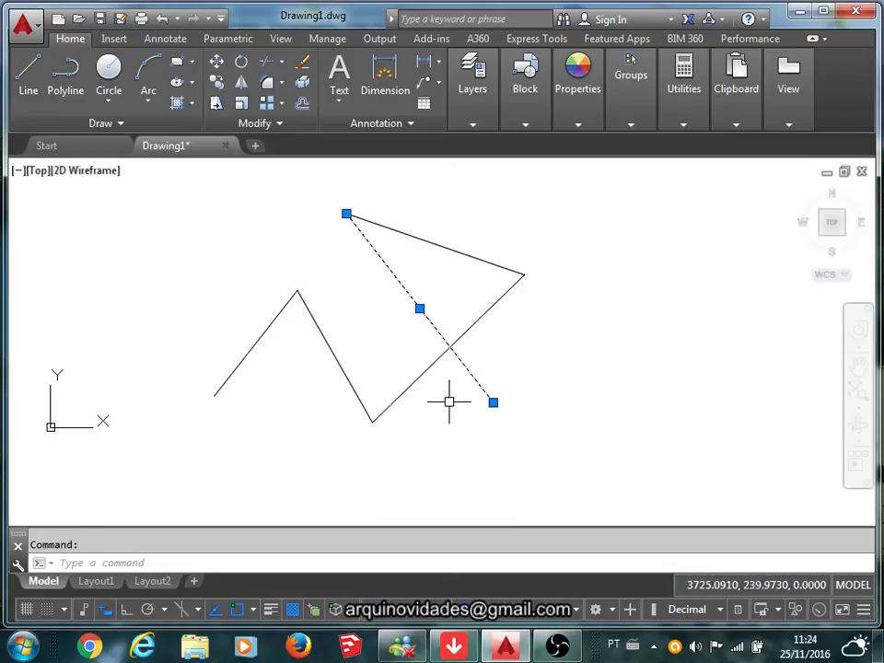
key("Escape")
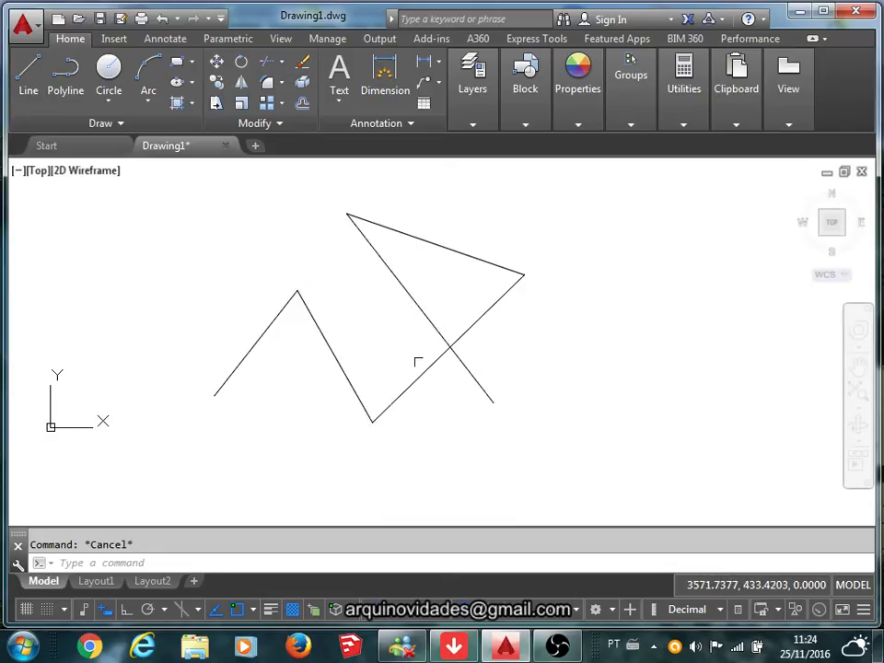
left_click(481, 261)
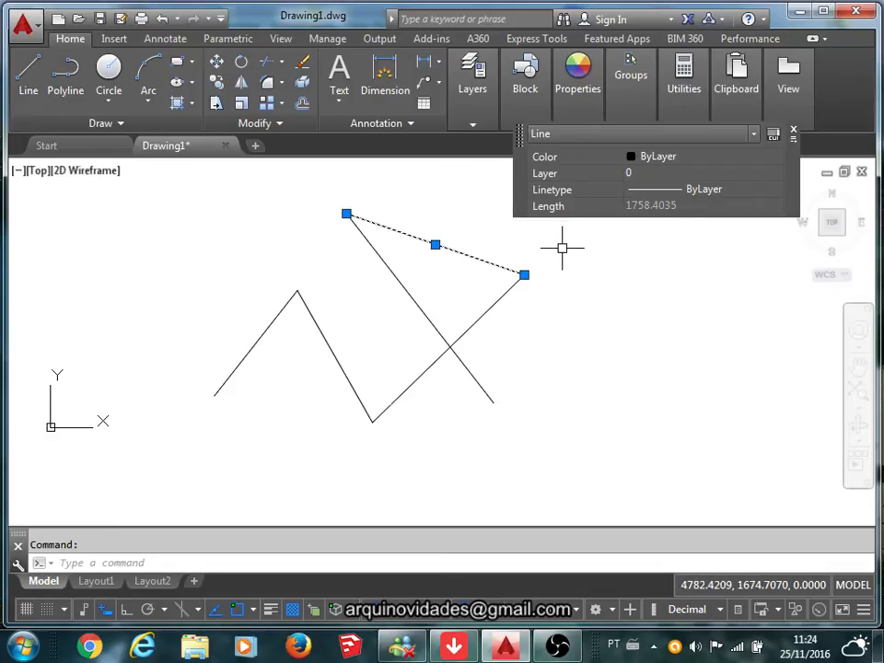
key("Escape")
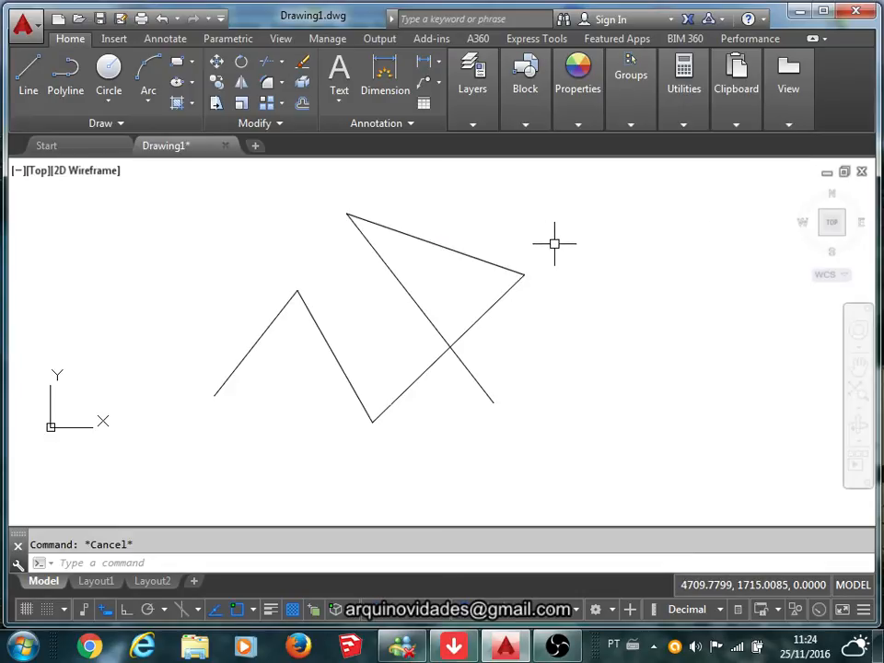
Stretch the third segment's lower endpoint downward, away from the second segment, making the line about 2411 units long
left_click(477, 314)
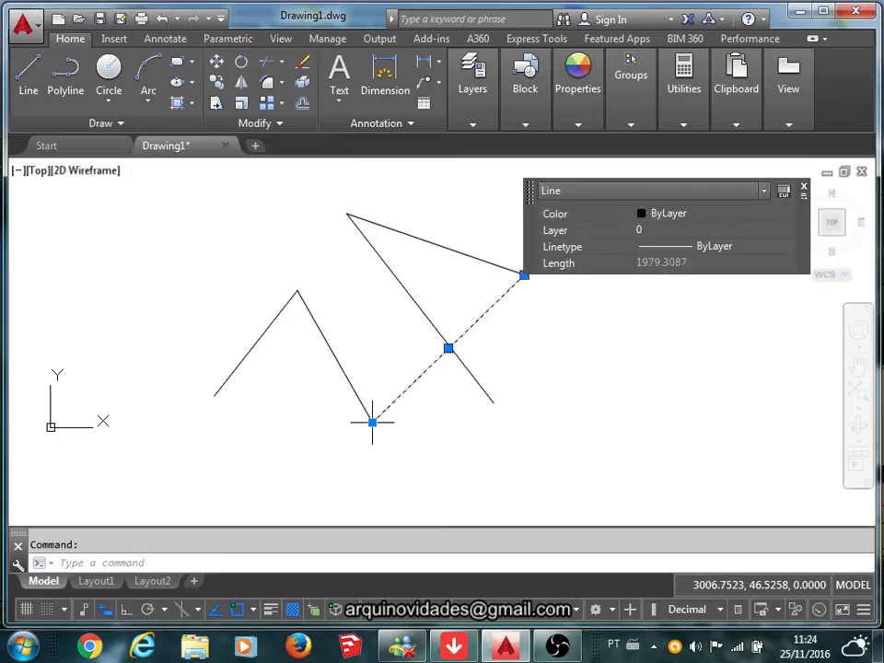
left_click(372, 422)
left_click(372, 421)
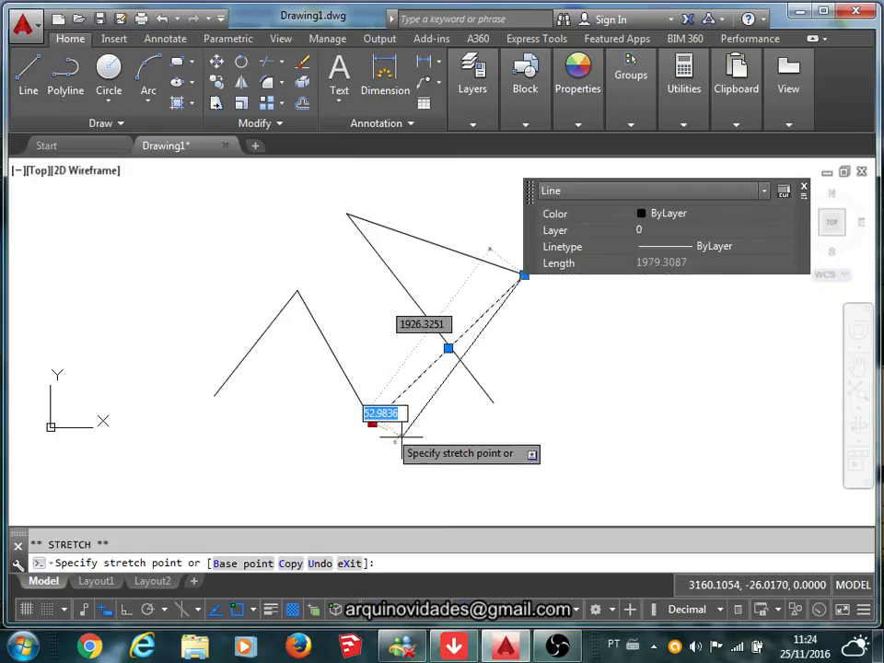
left_click(398, 500)
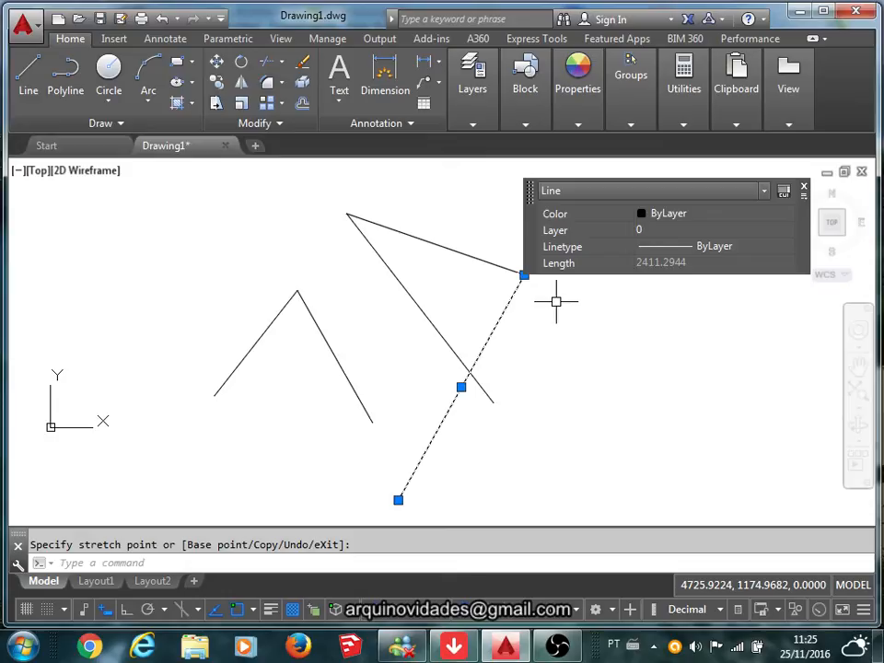
key("Escape")
Draw a circle with a radius of about 932 in the empty area to the right of the line segments
scroll(534, 303, "down", 8)
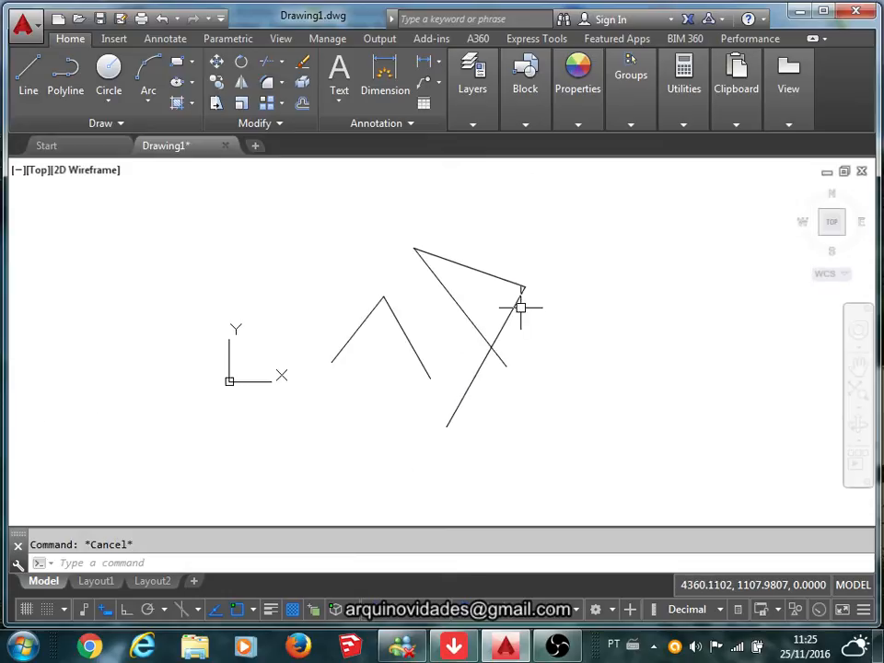
scroll(518, 307, "up", 6)
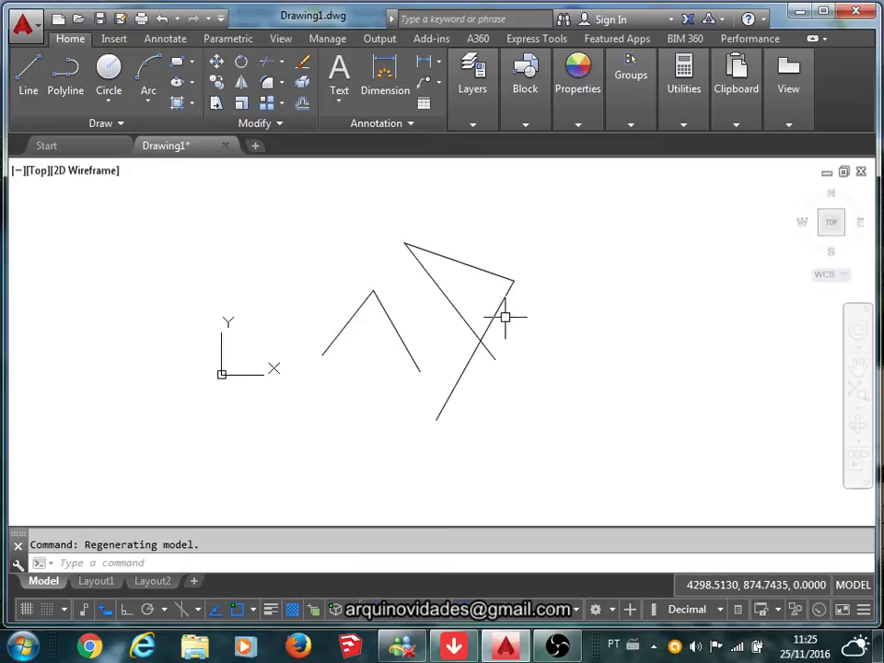
mouse_move(506, 316)
middle_mouse_down()
mouse_move(332, 351)
mouse_move(278, 342)
middle_mouse_up()
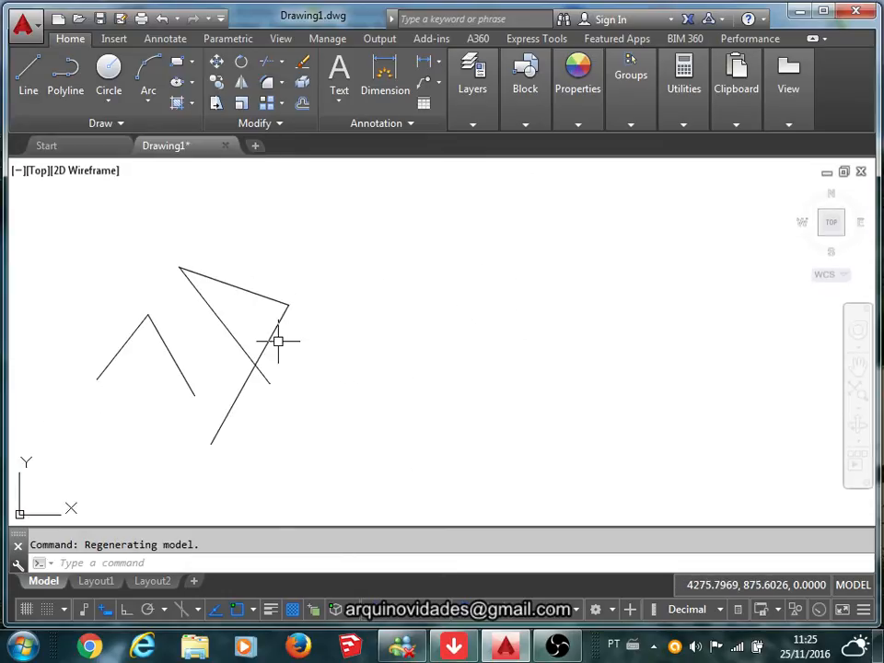
left_click(109, 78)
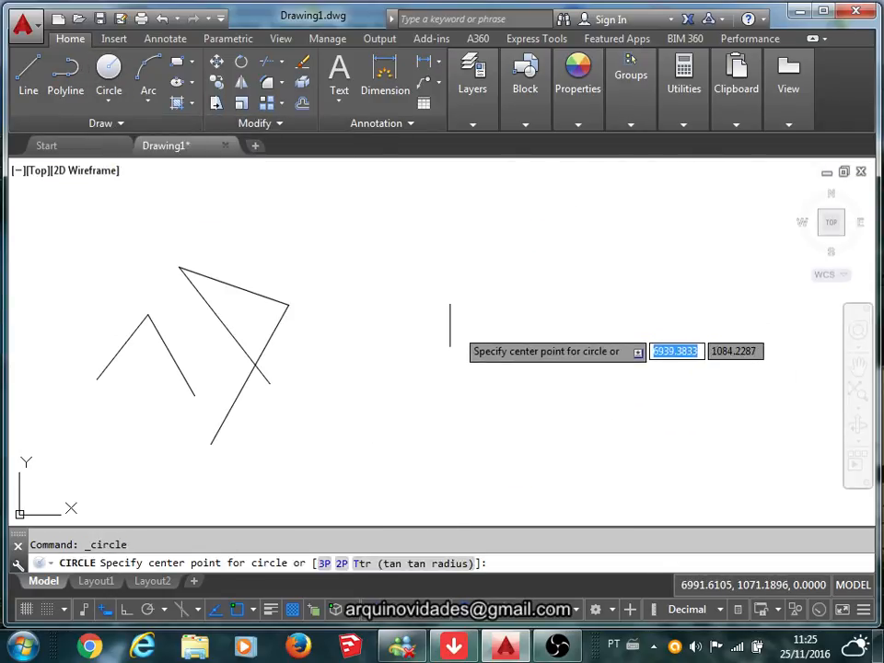
left_click(430, 319)
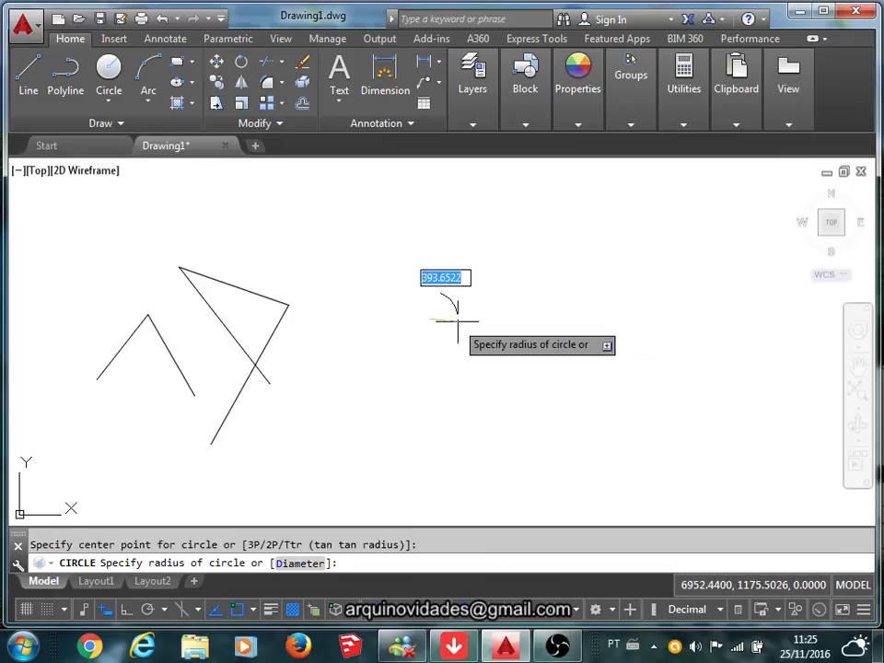
left_click(491, 324)
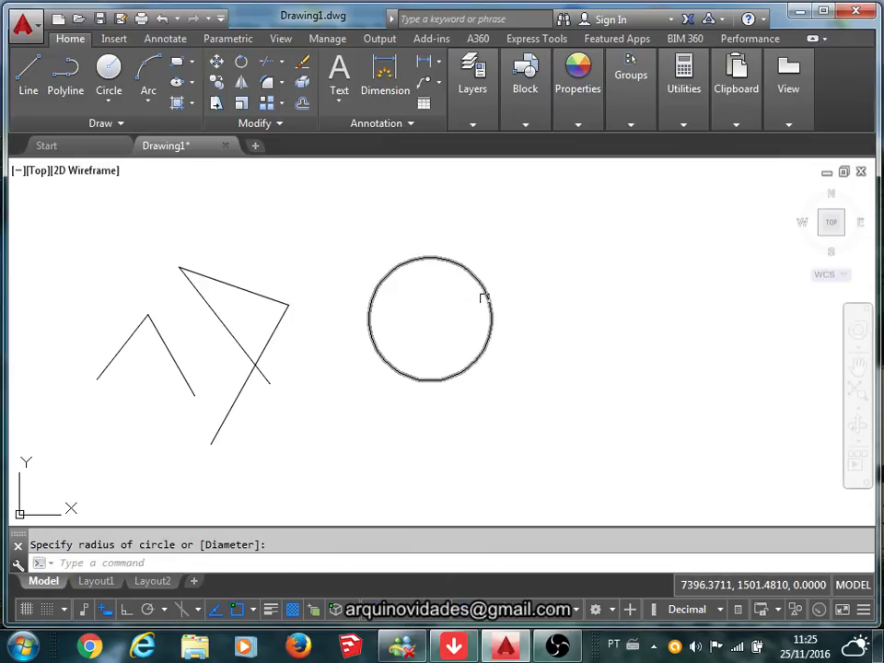
Set the circle's radius to 1000
left_click(484, 293)
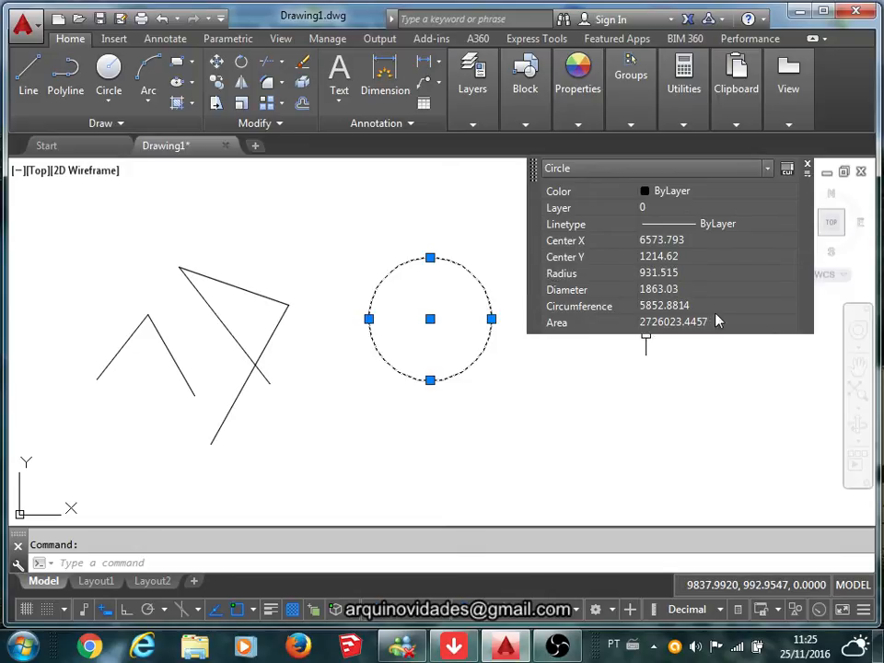
left_click(574, 274)
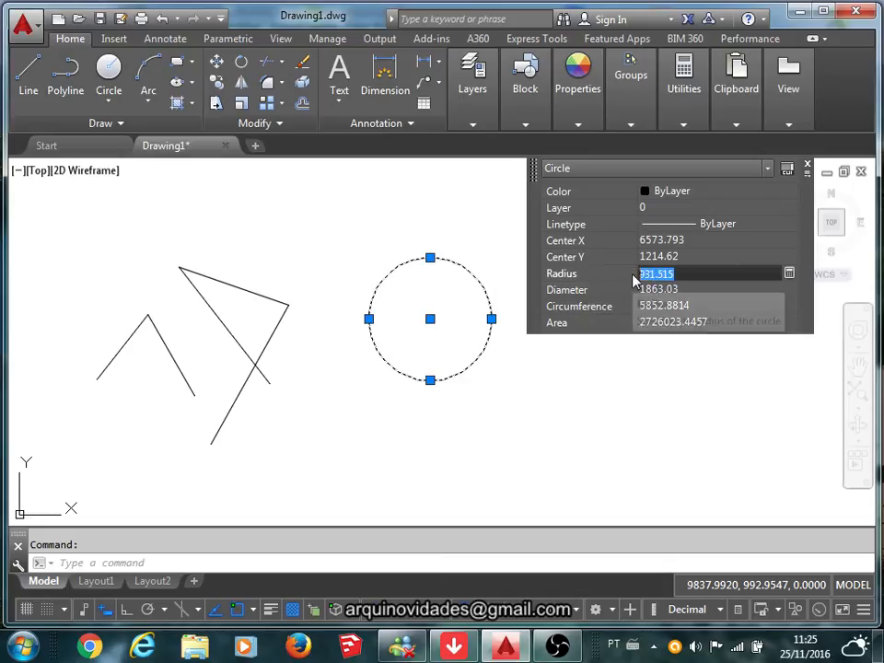
type("1")
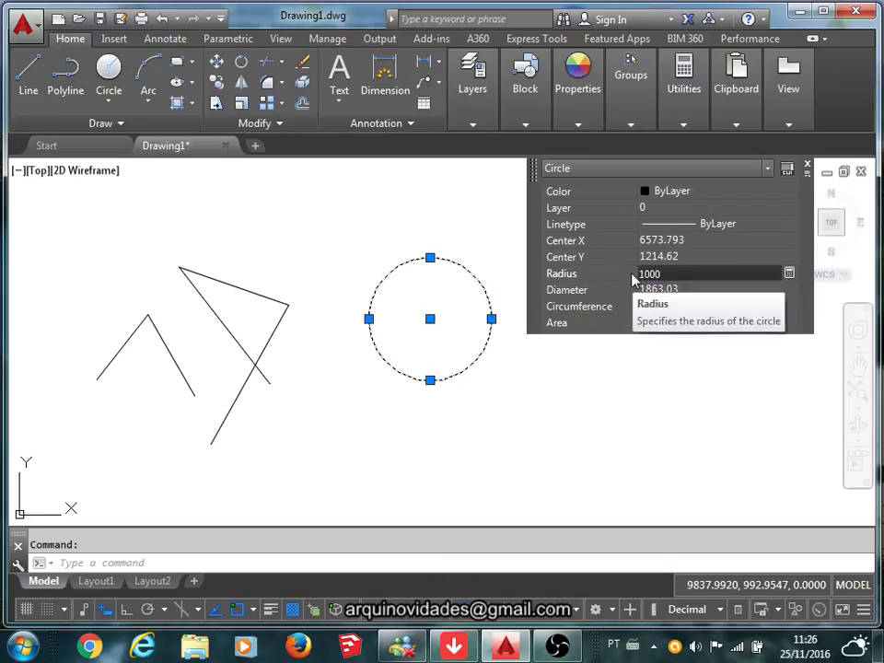
type("000")
key("Tab")
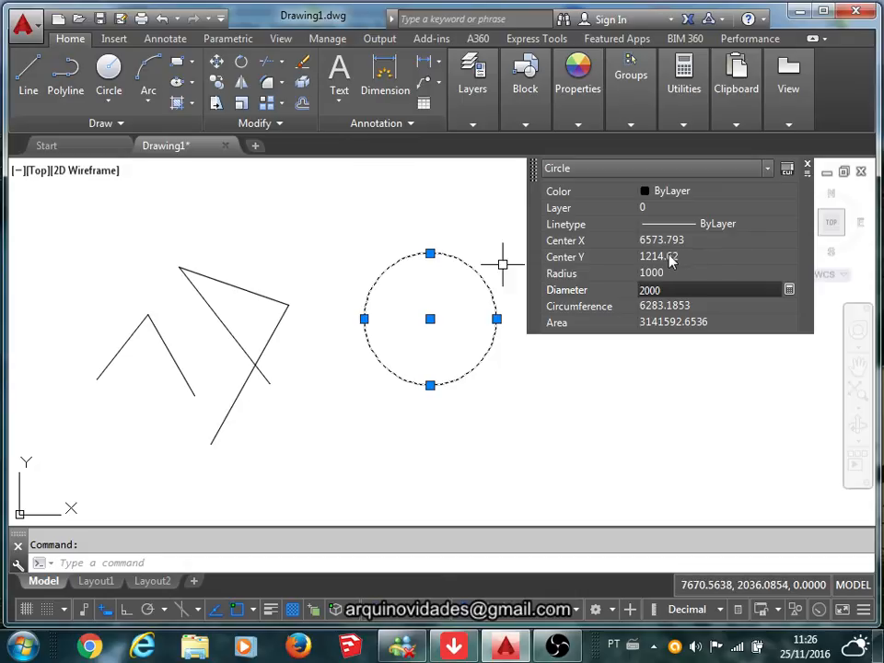
Draw two smaller circles, one about 671 in radius beside the large circle and a similar one below it
key("Escape")
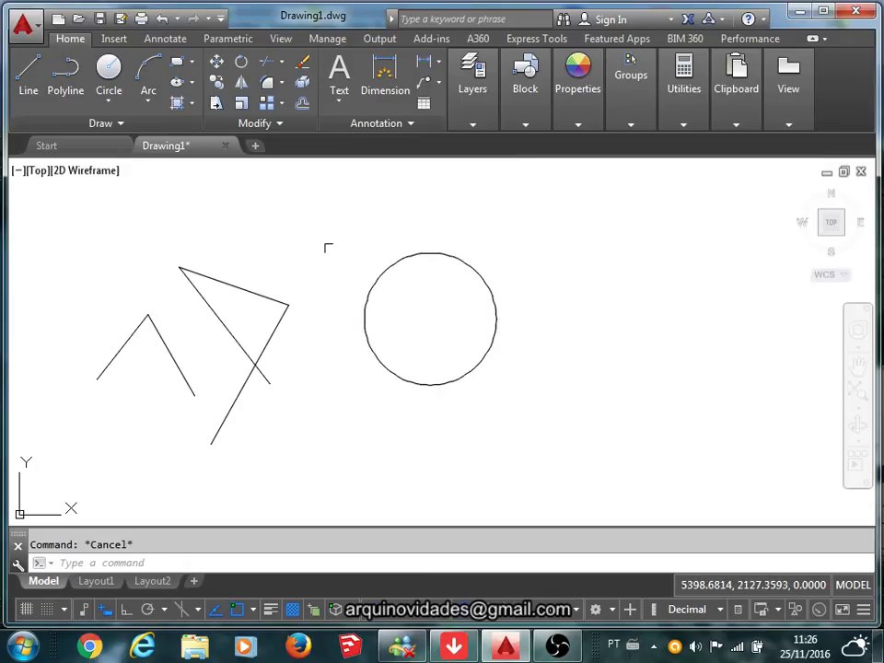
left_click(109, 73)
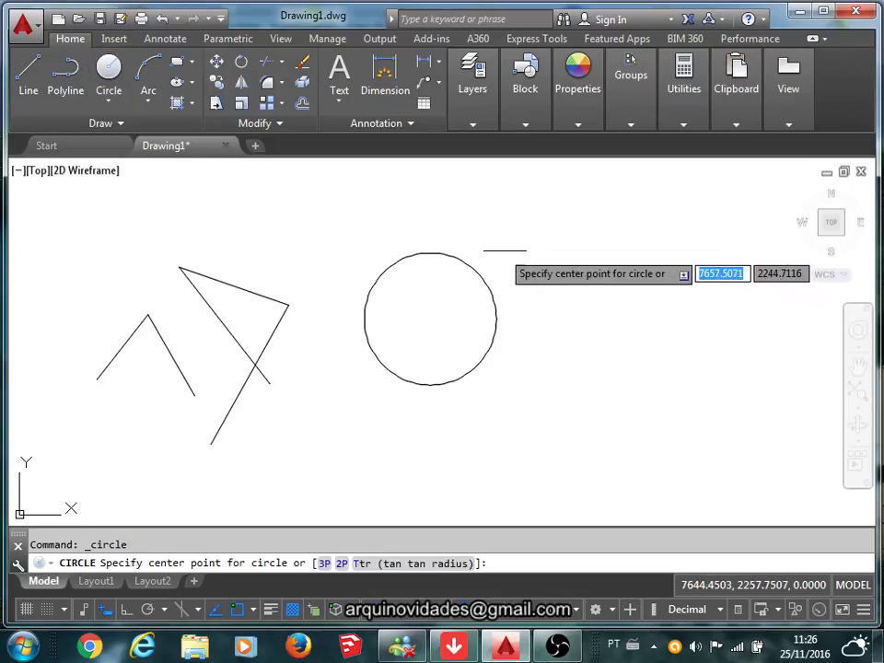
left_click(615, 299)
left_click(615, 343)
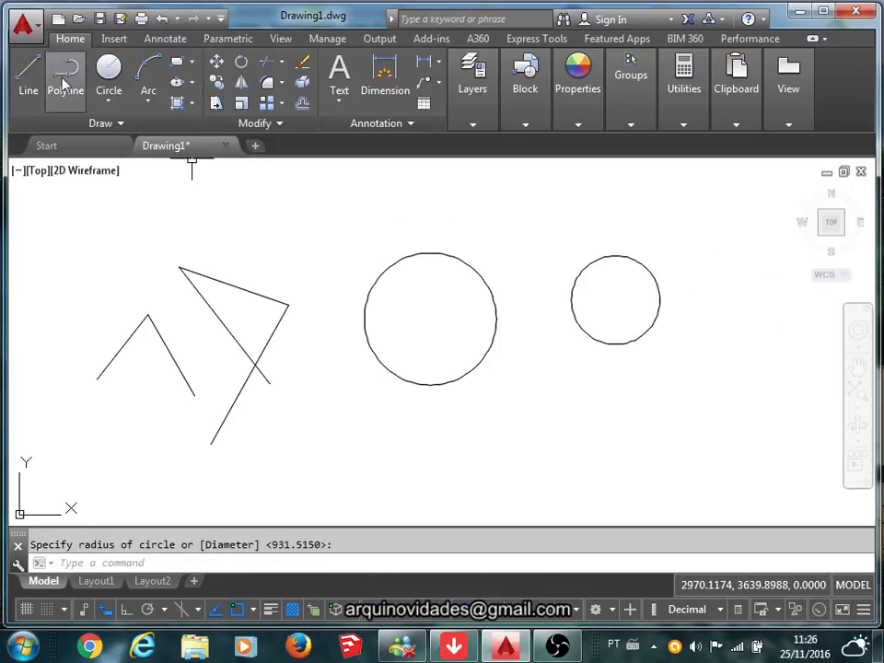
left_click(109, 74)
left_click(572, 468)
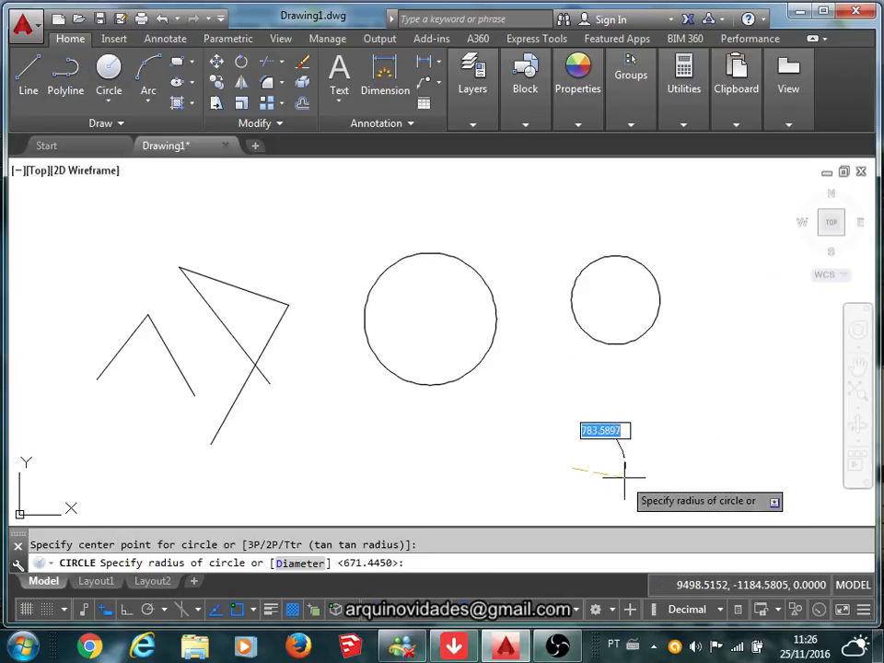
left_click(614, 469)
Draw a Tan, Tan, Tan circle between the three circles, touching their inward-facing sides
mouse_move(584, 417)
middle_mouse_down()
mouse_move(553, 369)
mouse_move(491, 402)
mouse_move(556, 398)
middle_mouse_up()
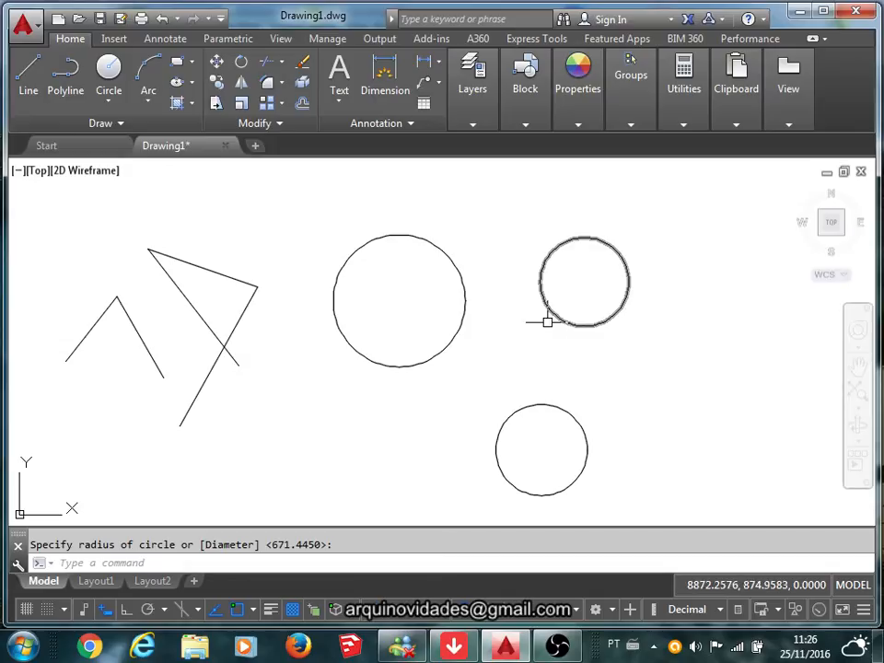
scroll(524, 337, "down", 2)
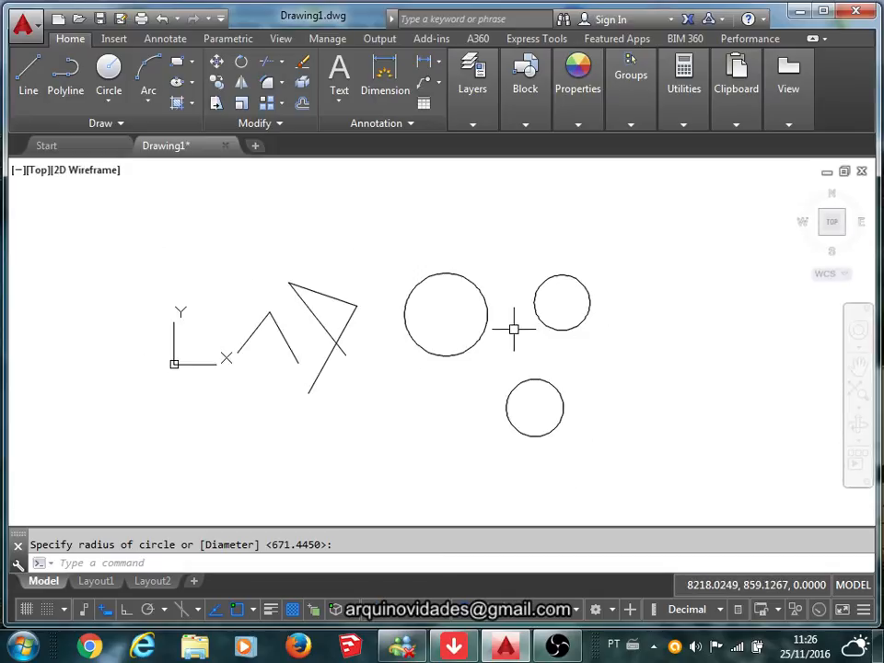
left_click(108, 103)
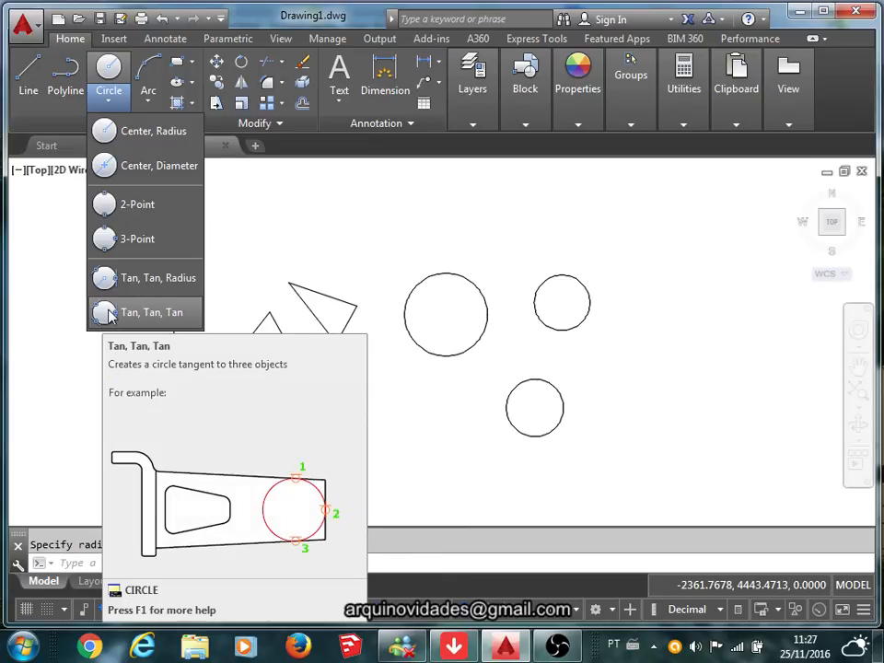
left_click(109, 314)
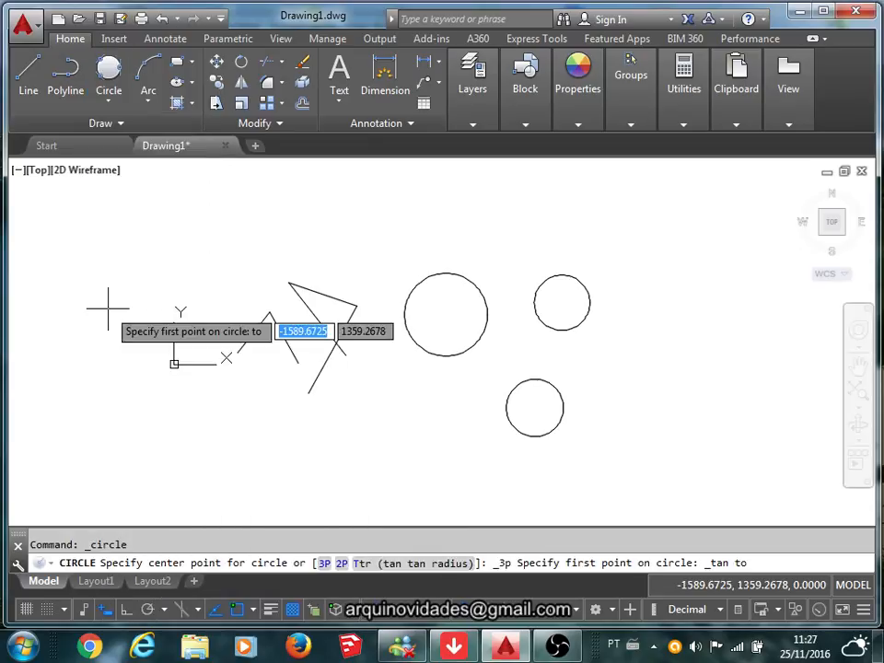
left_click(475, 340)
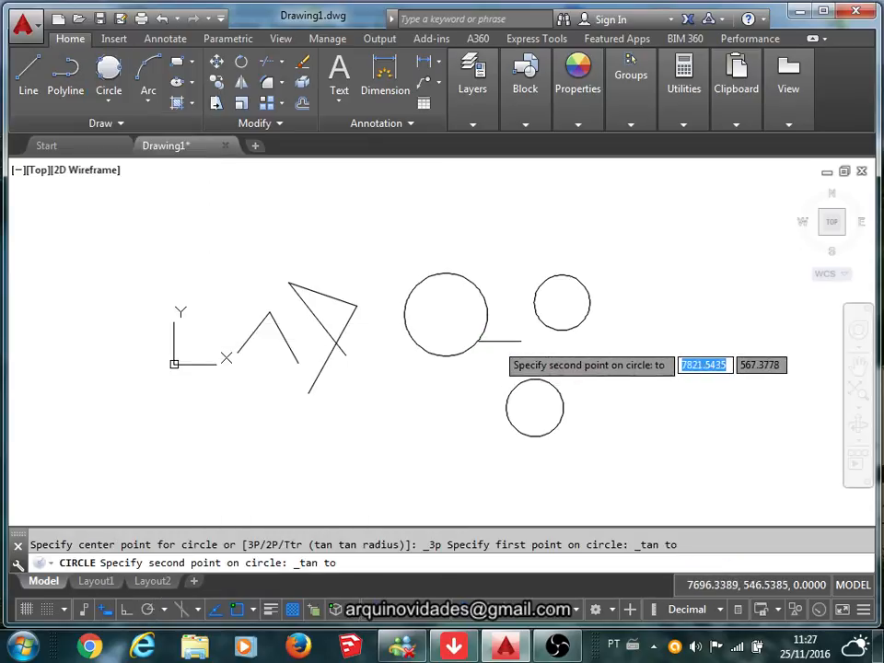
left_click(541, 325)
left_click(516, 390)
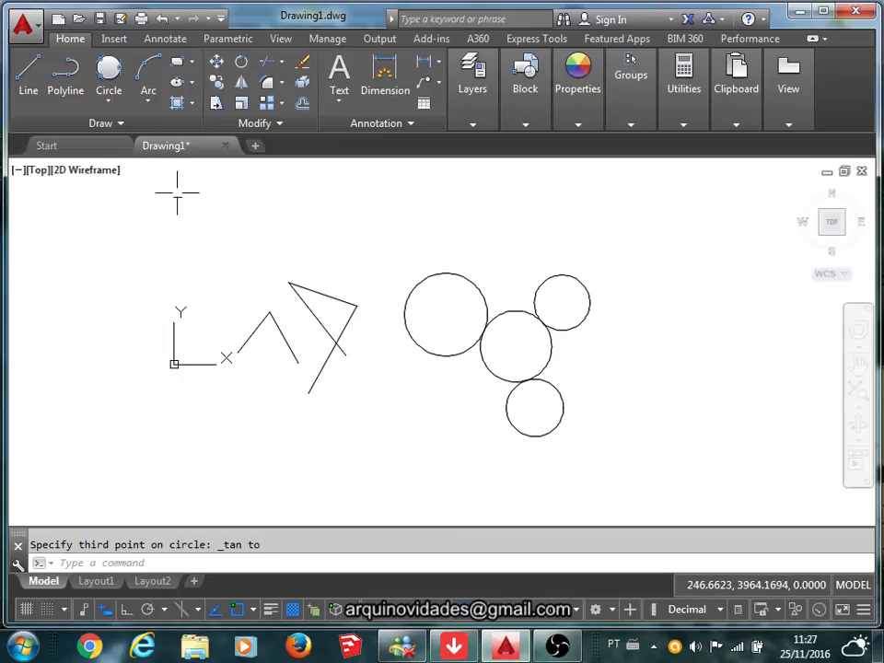
Draw a Tan, Tan, Tan circle that encloses the three original circles, tangent to their outer sides
left_click(108, 102)
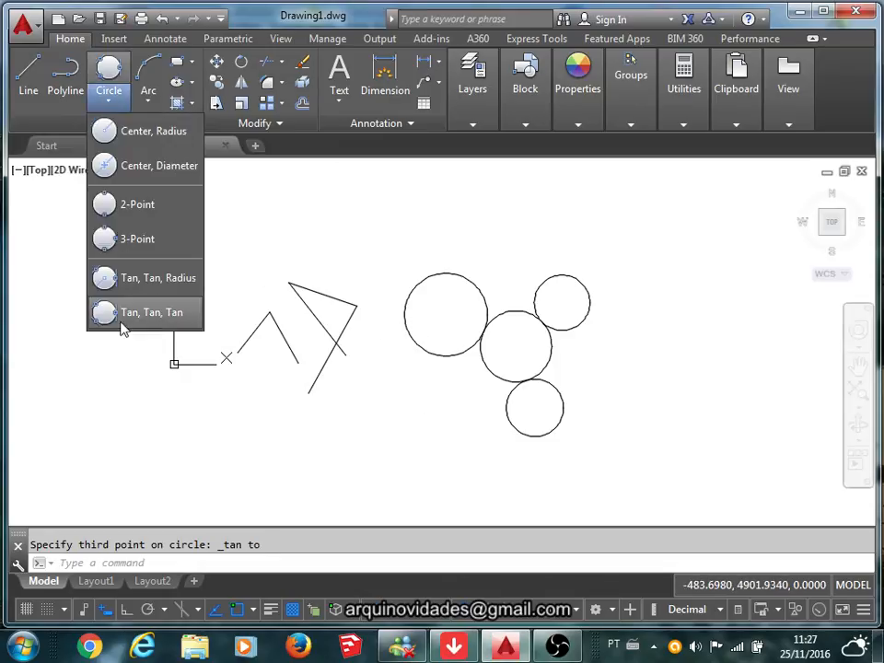
left_click(120, 313)
left_click(416, 290)
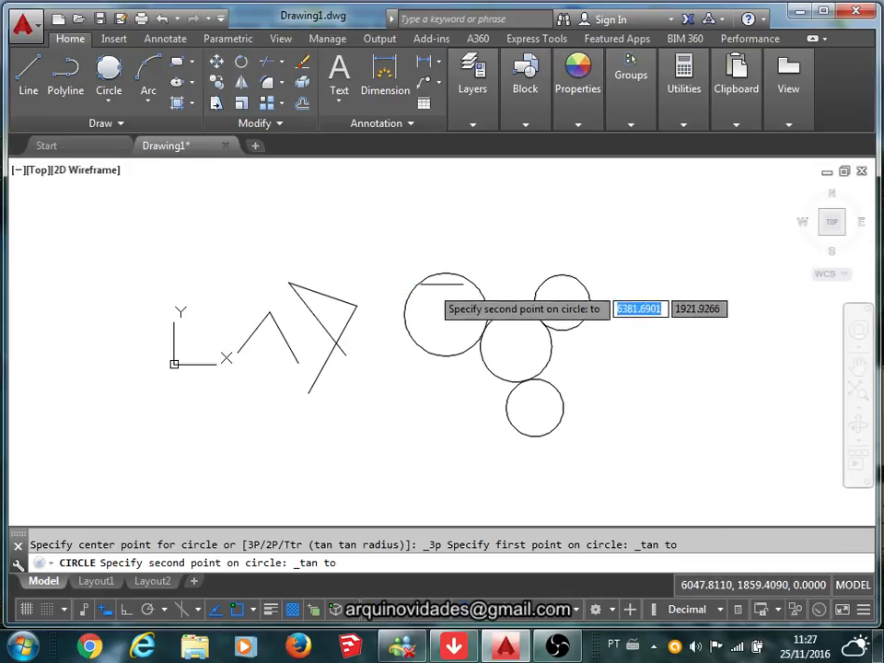
left_click(586, 288)
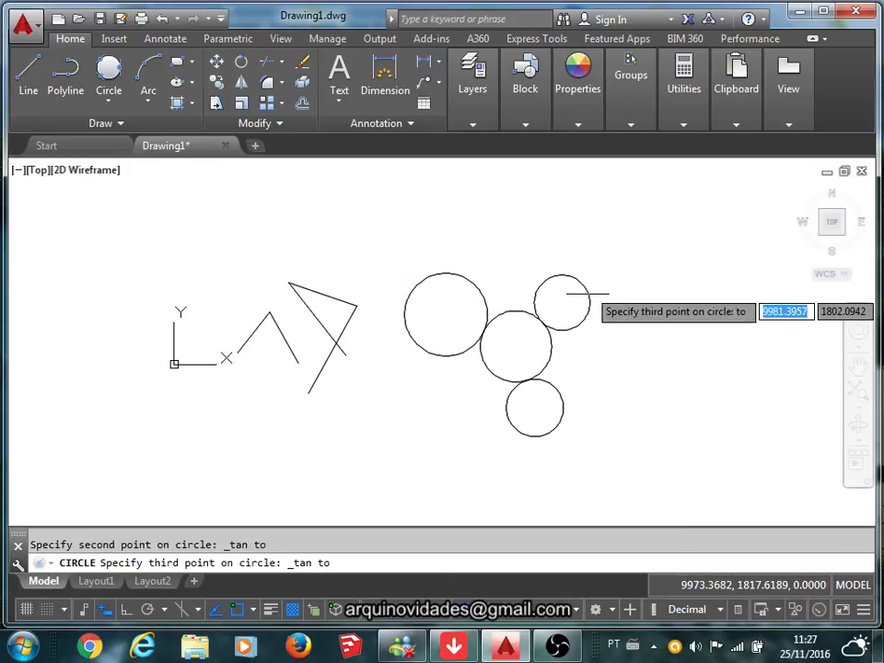
left_click(555, 432)
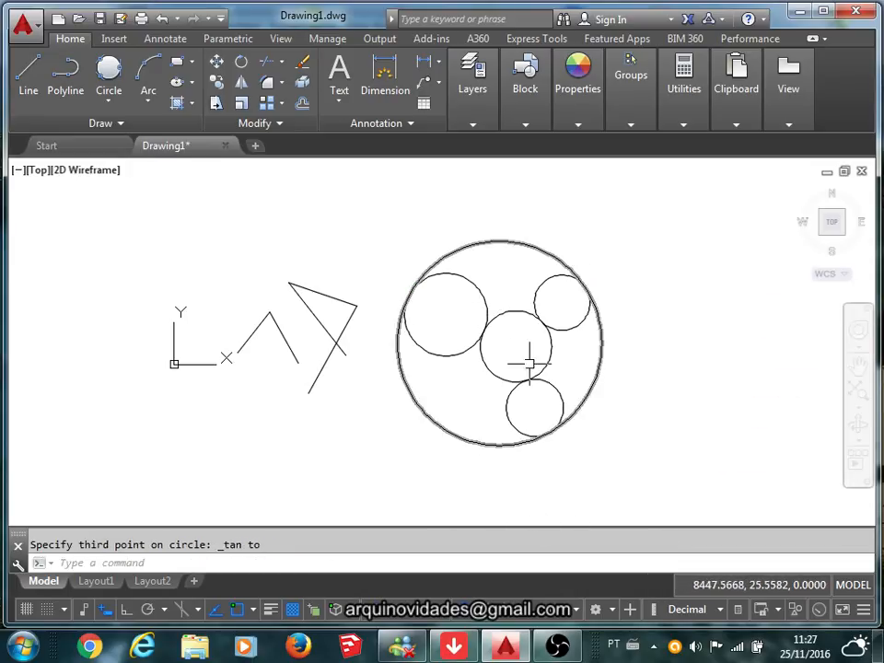
Draw a three-point arc, almost a full circle, in the empty area to the right of the circles
mouse_move(458, 322)
middle_mouse_down()
mouse_move(396, 324)
mouse_move(416, 324)
mouse_move(395, 301)
mouse_move(383, 326)
mouse_move(349, 318)
middle_mouse_up()
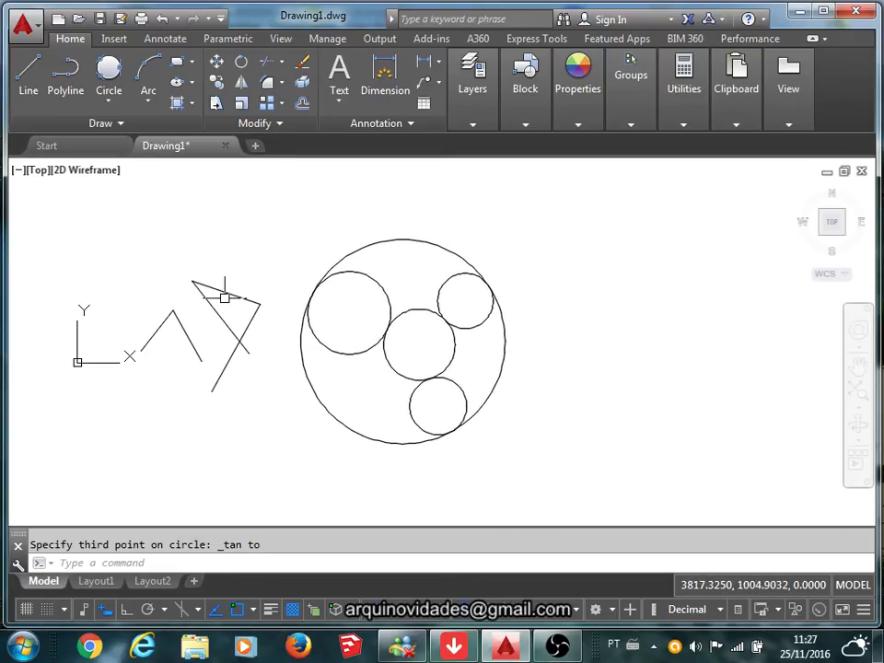
left_click(148, 96)
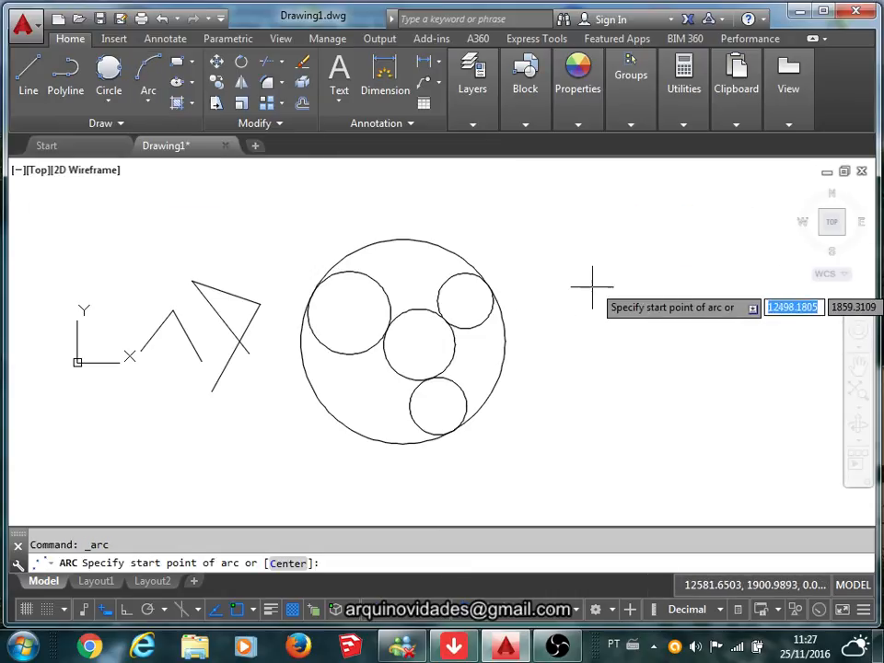
left_click(570, 313)
left_click(680, 251)
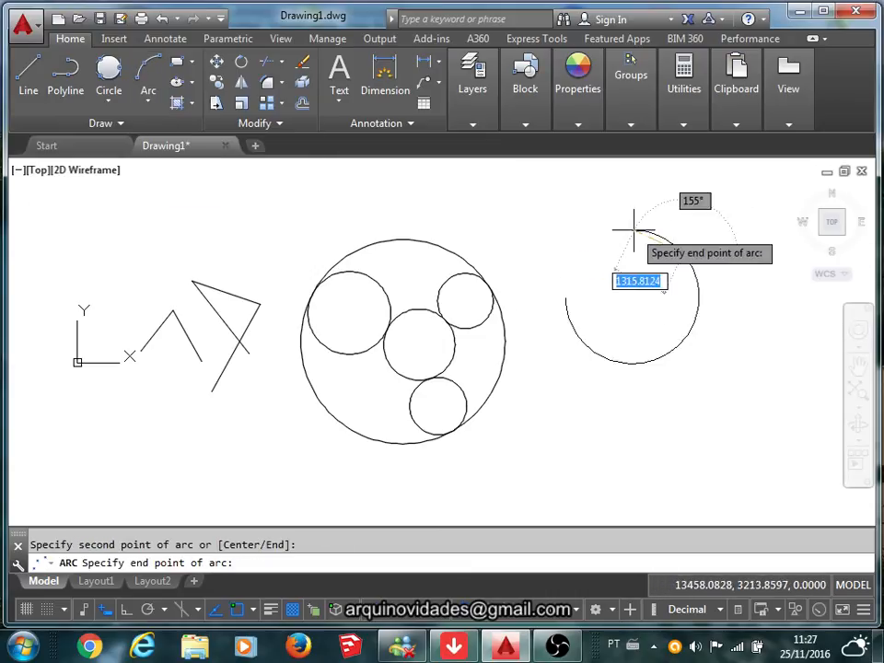
left_click(635, 229)
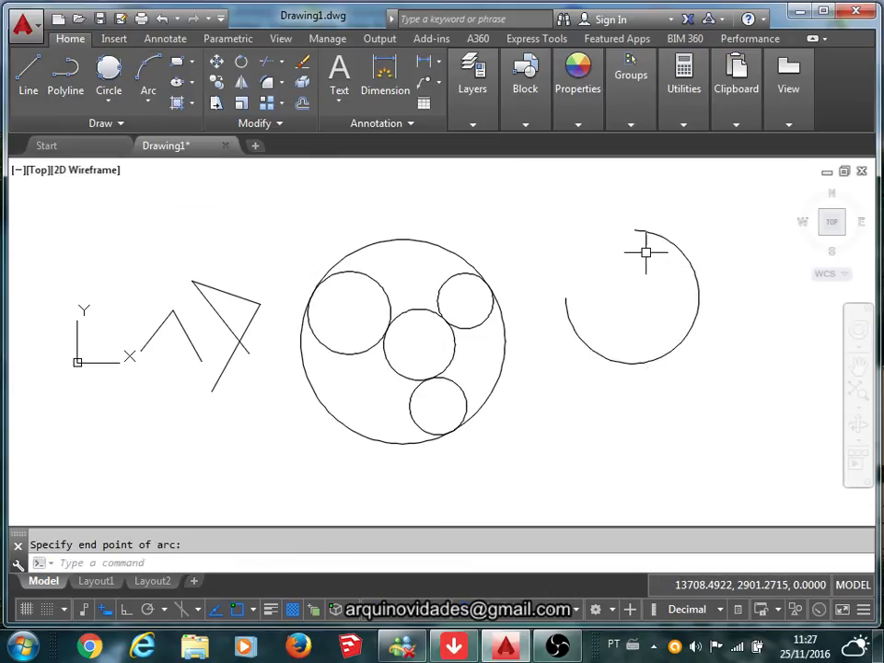
Stretch the arc's midpoint grip outward and back inward, leaving a smaller arc between the same endpoints
left_click(652, 361)
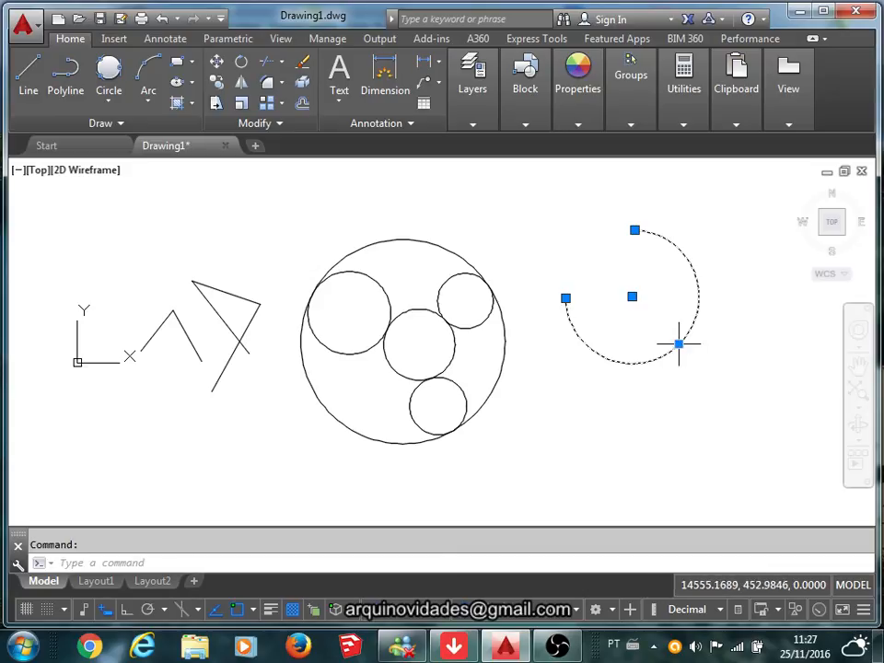
left_click(678, 344)
left_click(700, 366)
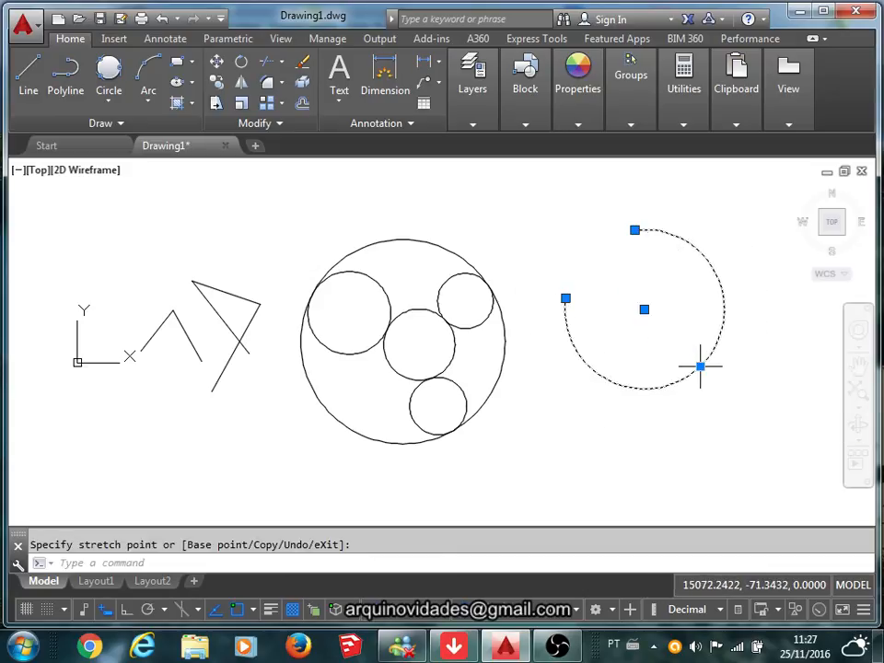
left_click(700, 366)
left_click(632, 297)
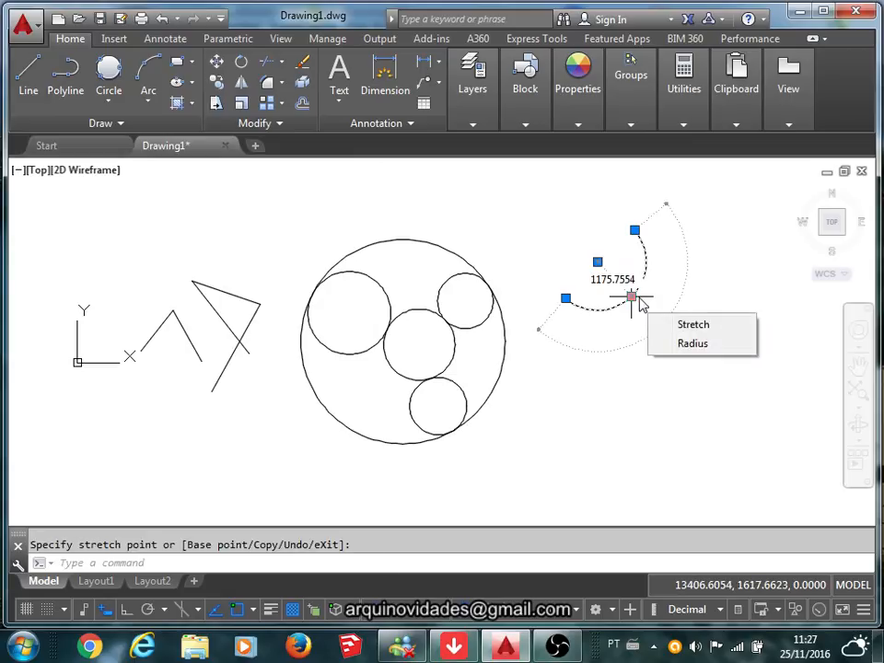
Stretch the arc's upper endpoint to the right, giving a flatter arc with a radius of about 2700
left_click(634, 230)
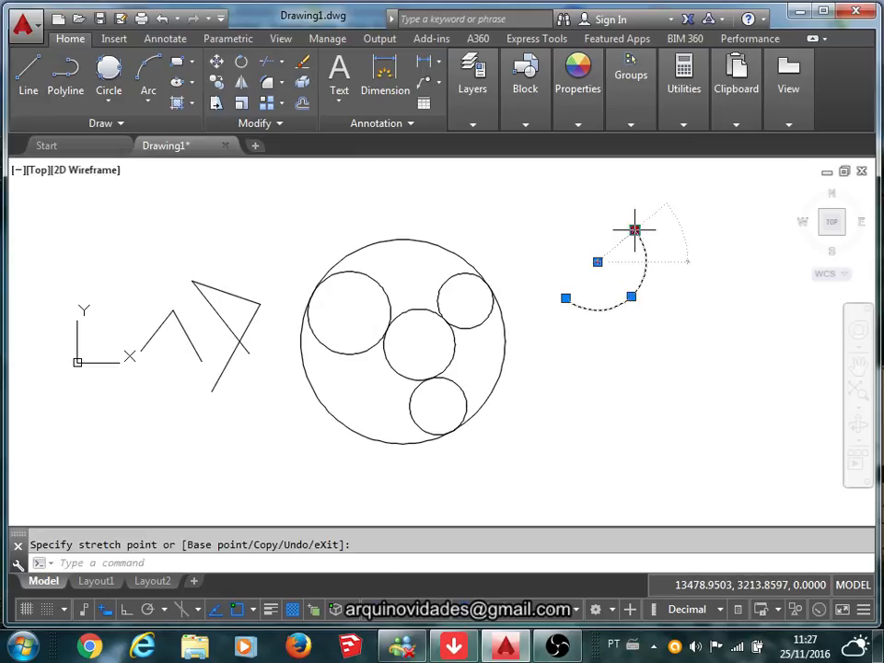
left_click(703, 220)
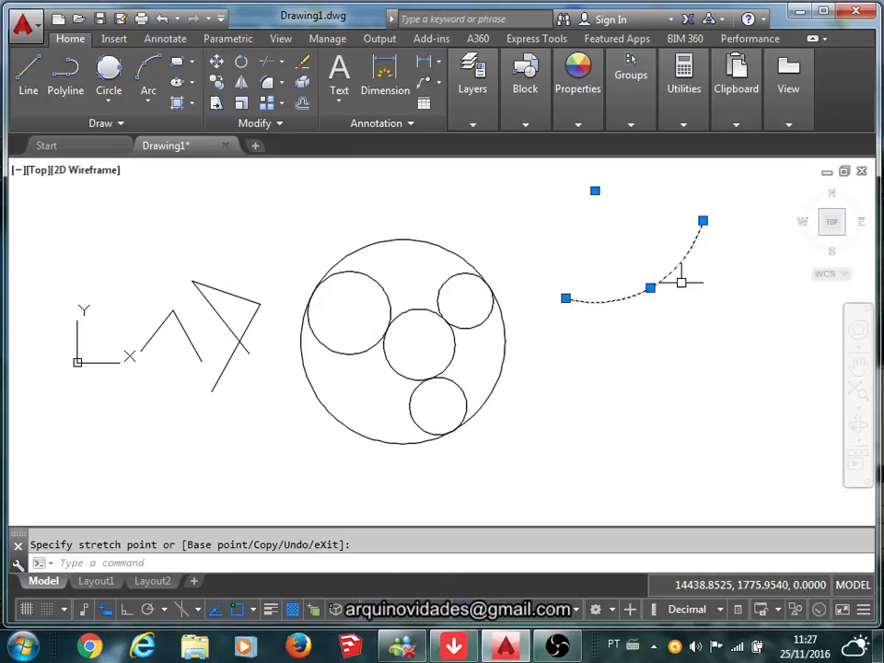
key("Escape")
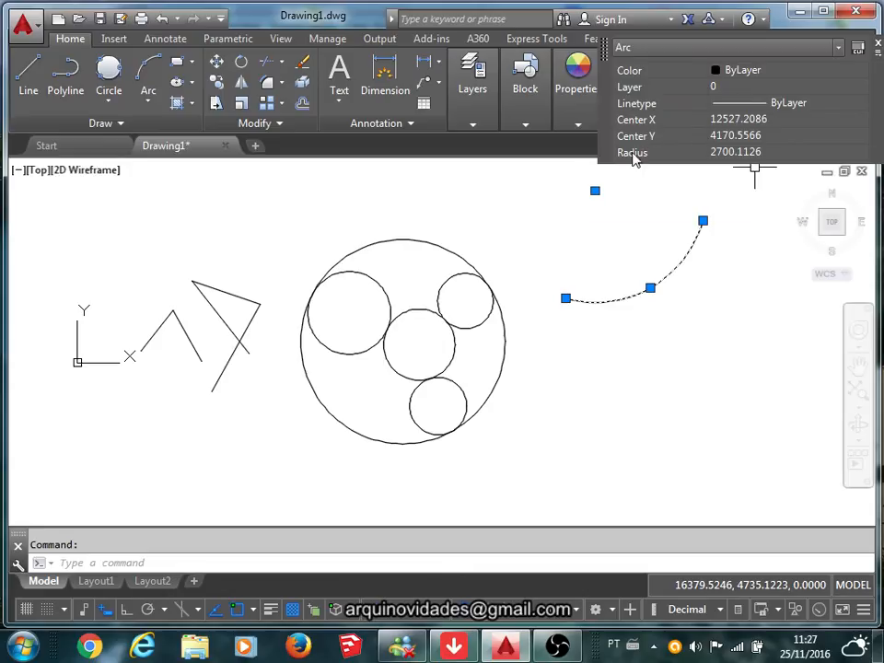
left_click(878, 42)
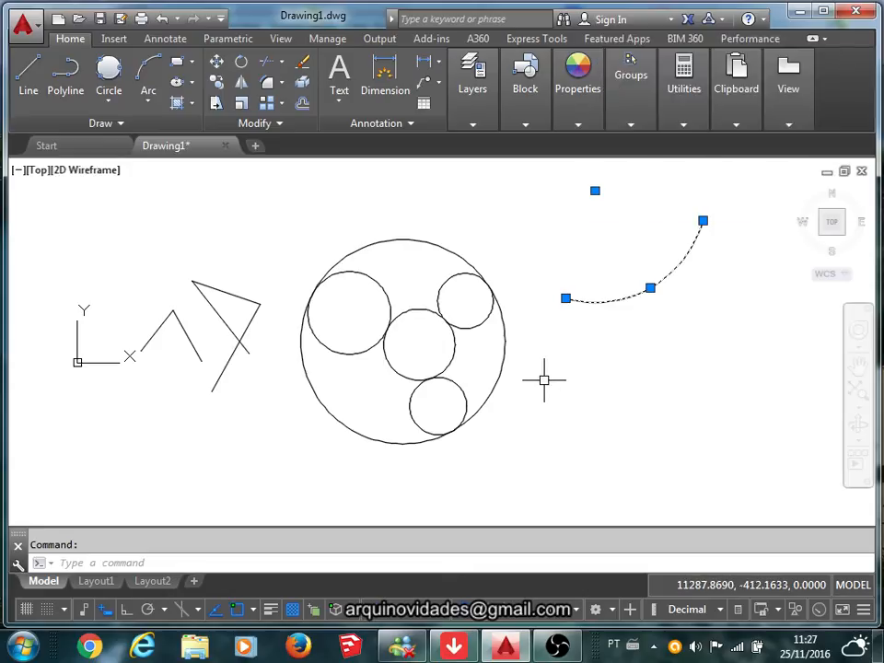
key("Escape")
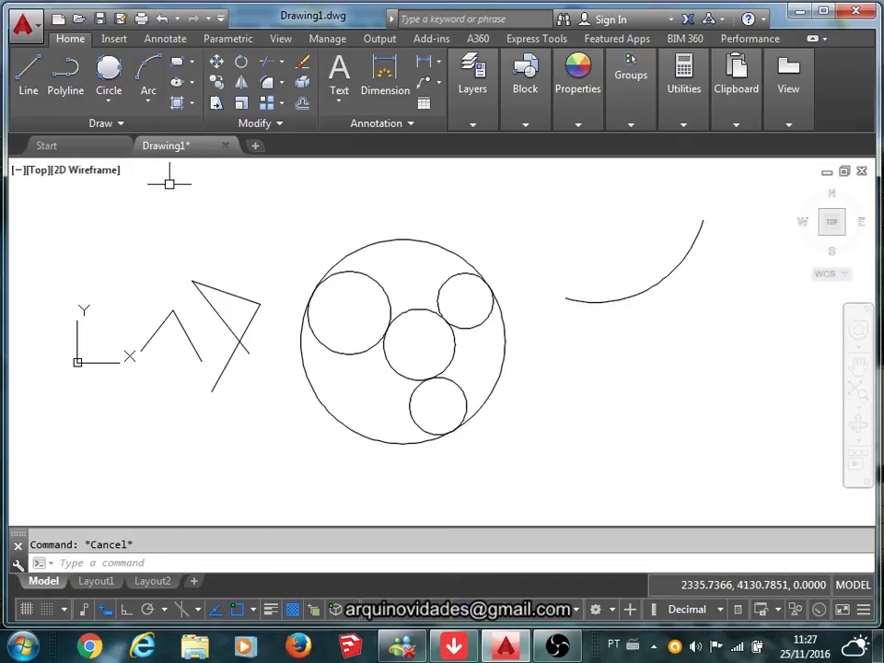
left_click(112, 104)
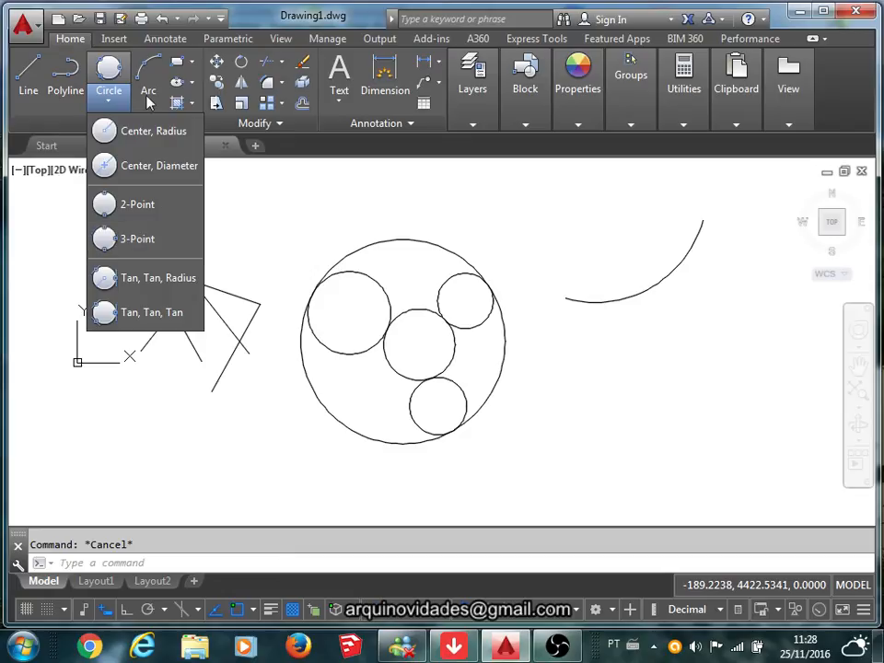
left_click(148, 101)
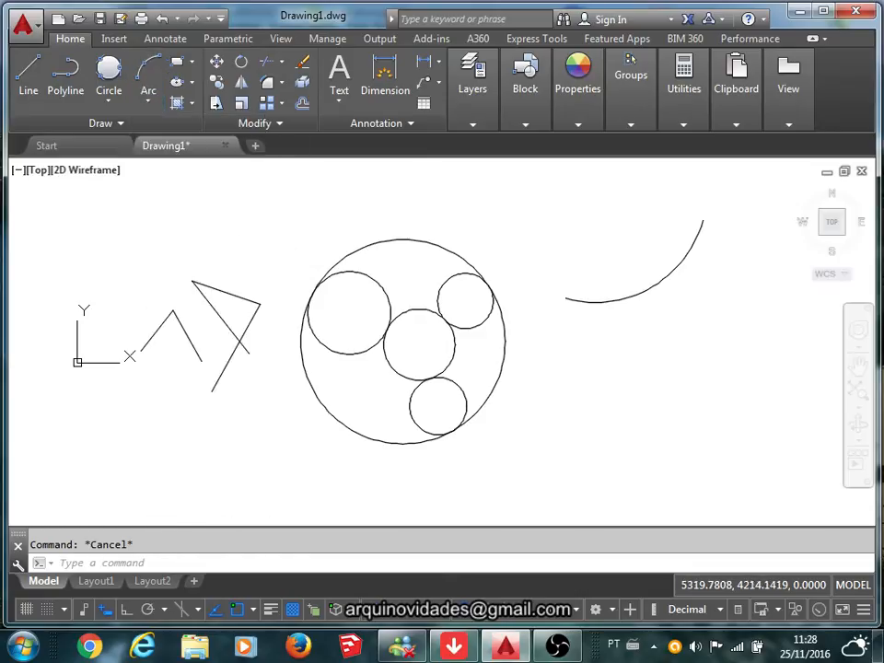
Draw two rectangles, a nearly square one below the arc and a narrow upright one above the line segments
left_click(178, 64)
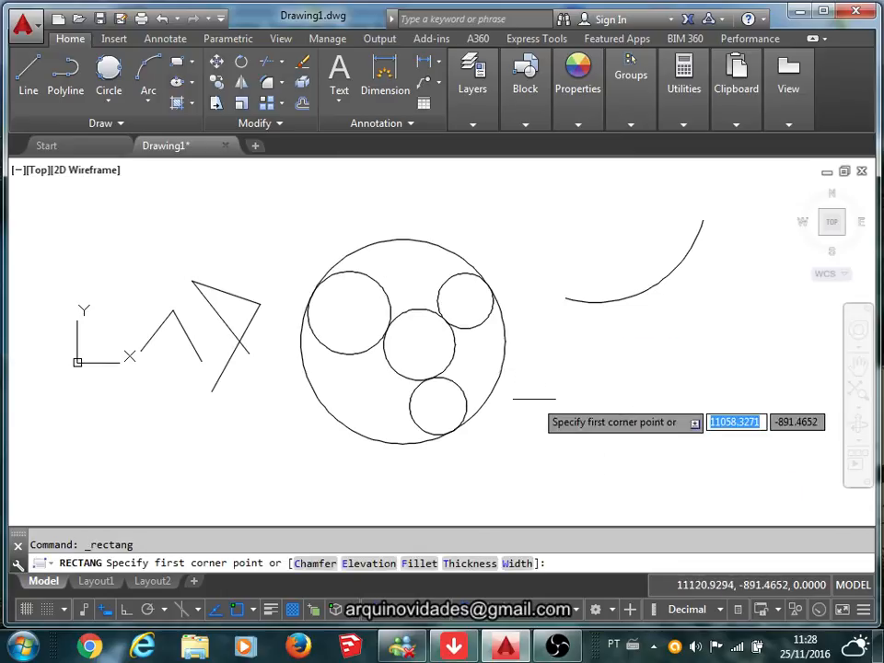
left_click(597, 458)
left_click(685, 373)
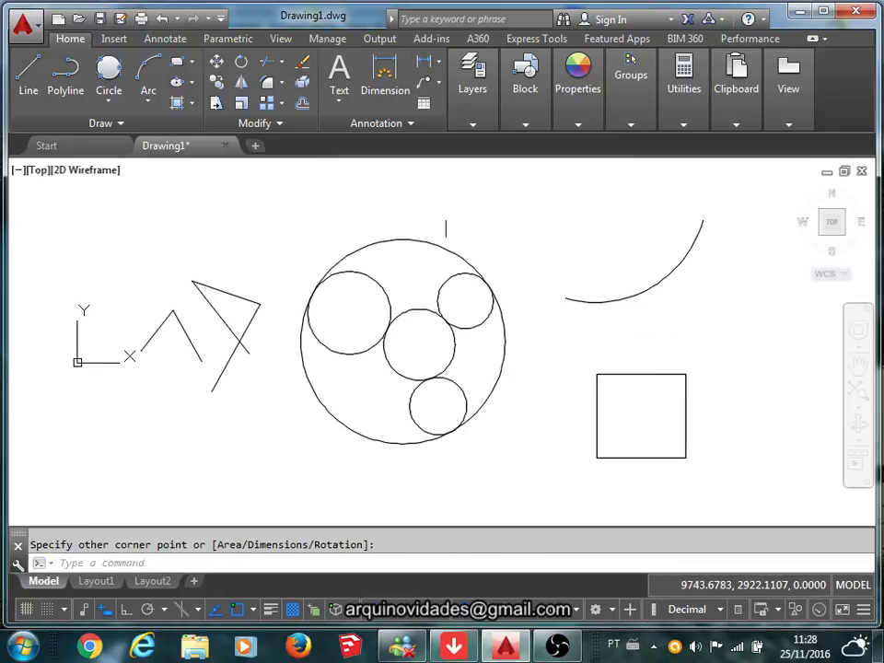
left_click(176, 63)
left_click(145, 177)
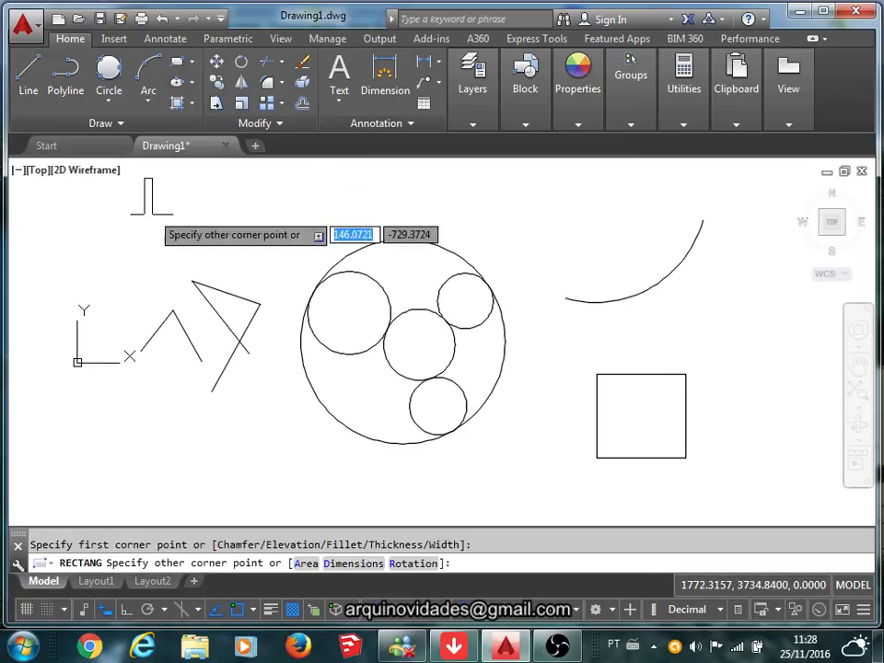
left_click(185, 248)
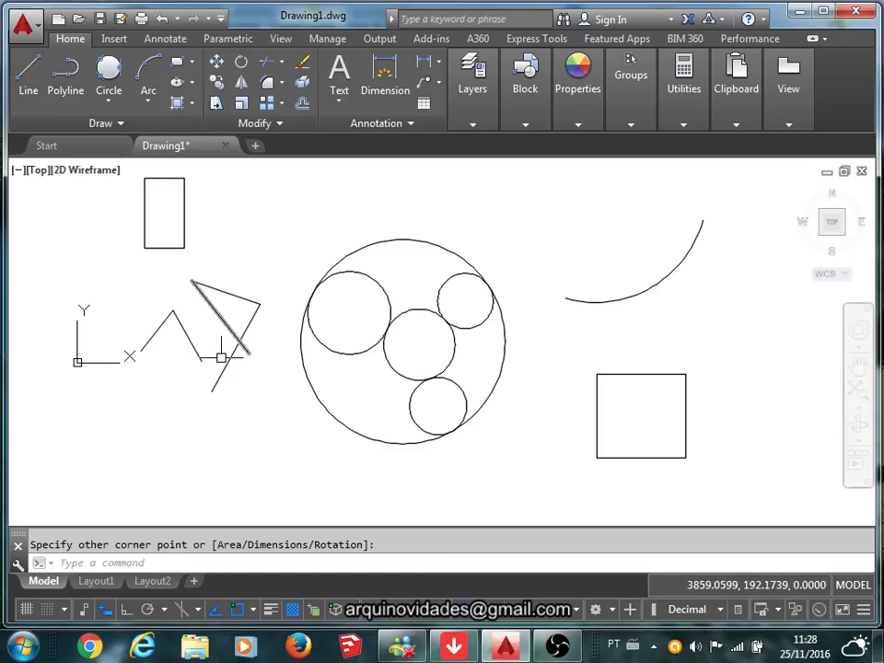
Select the arc and the fourth line segment one at a time to examine their grips
left_click(615, 300)
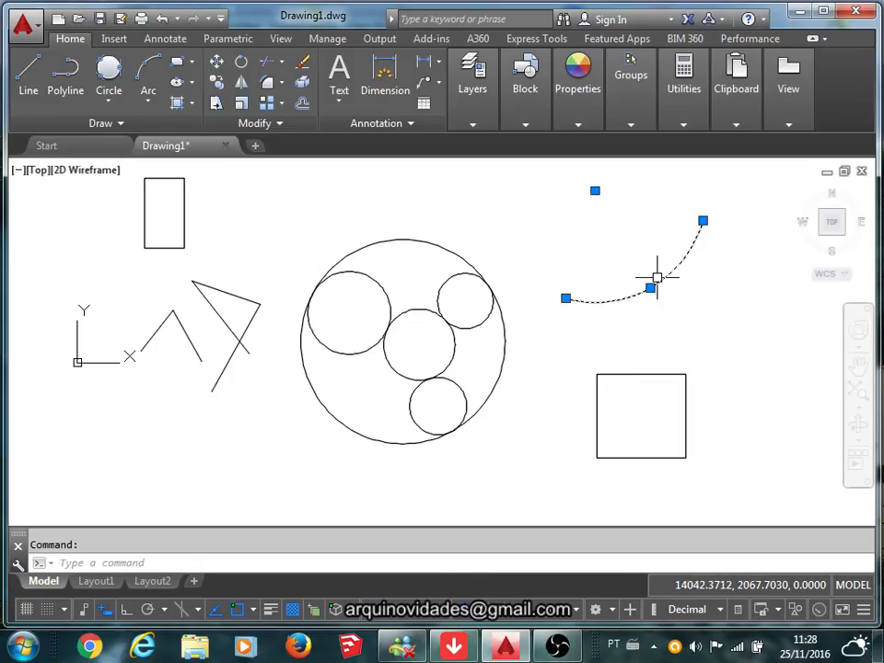
key("Escape")
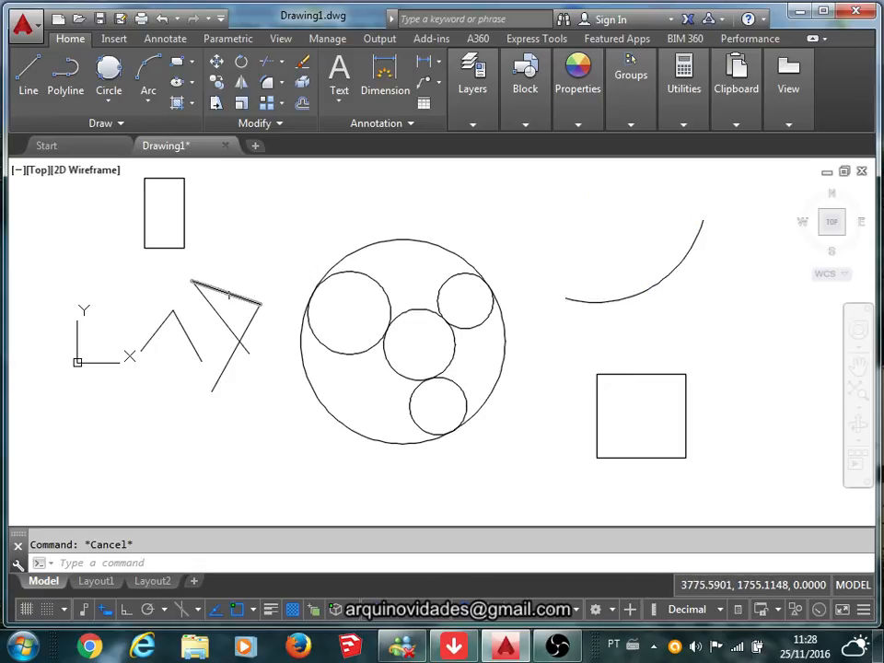
left_click(233, 295)
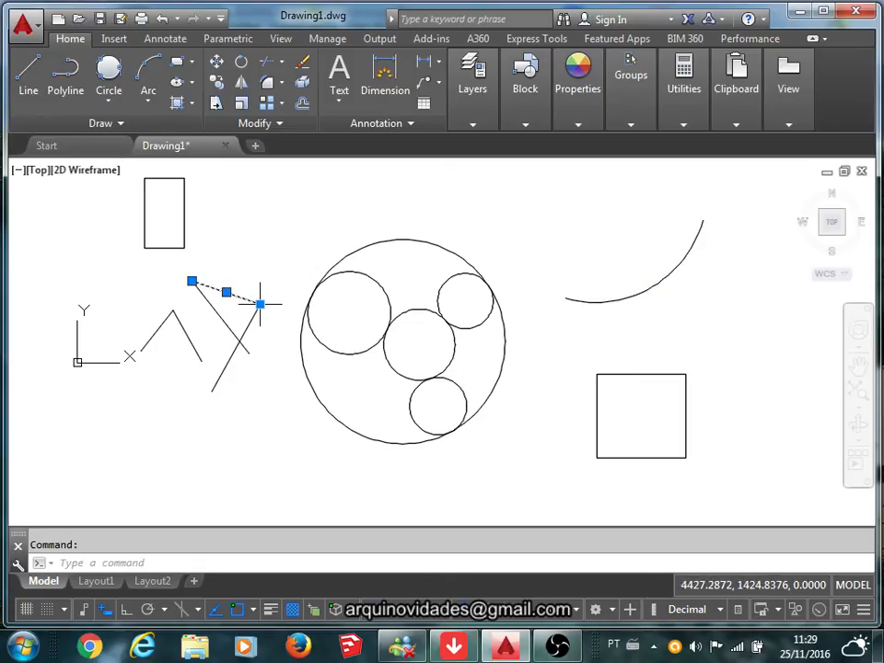
Select the upper-left inner circle to examine its grips, then clear the selection
key("Escape")
left_click(384, 287)
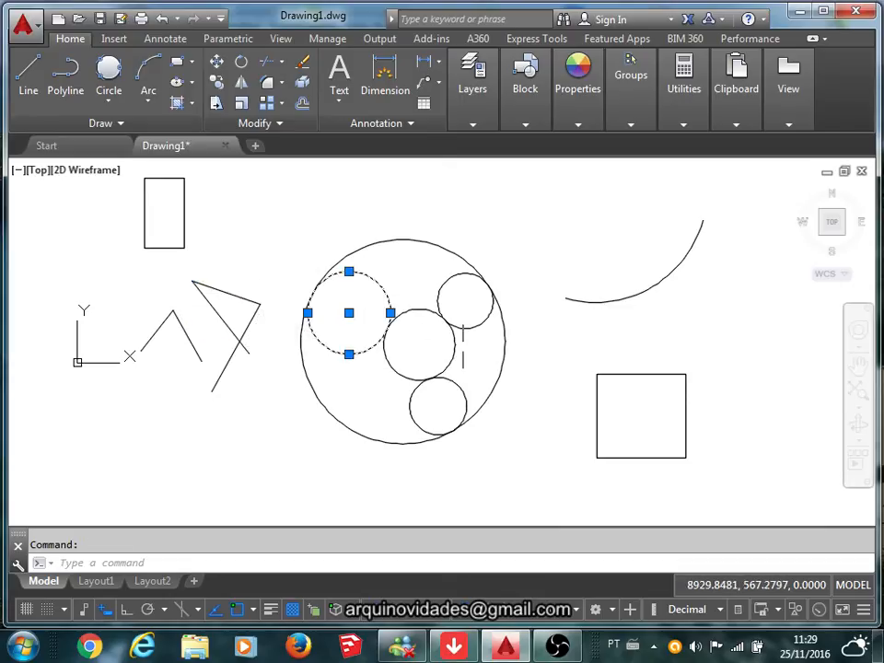
key("Escape")
Stretch the square's upper-left and lower-right corners outward and its upper-right corner inward, forming an irregular quadrilateral
left_click(595, 380)
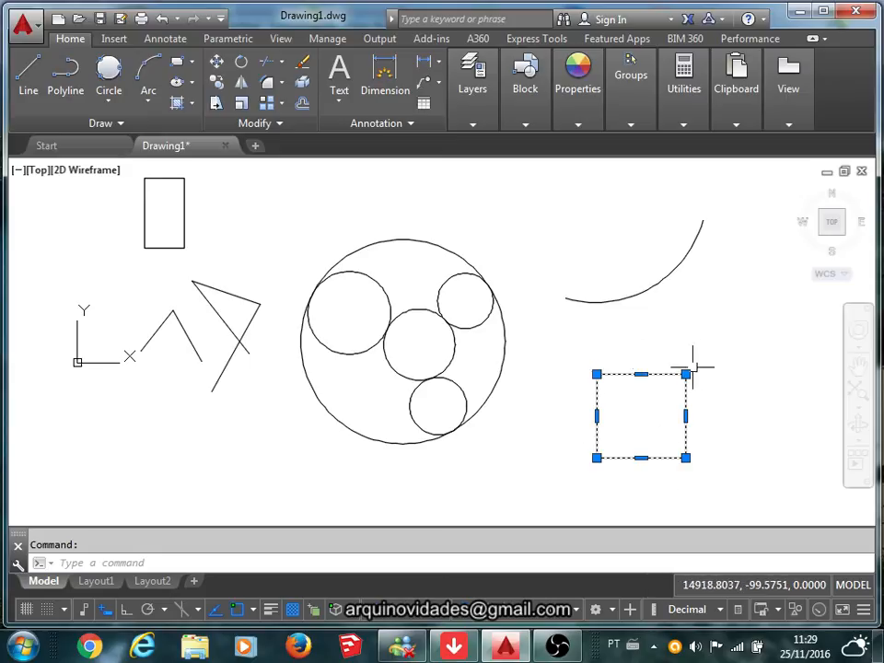
left_click(596, 374)
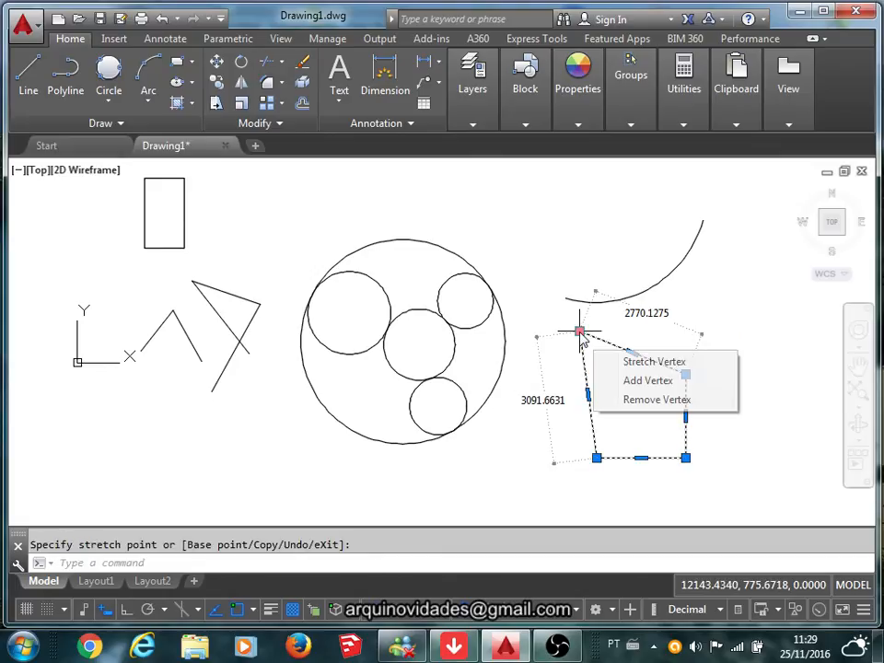
left_click(579, 332)
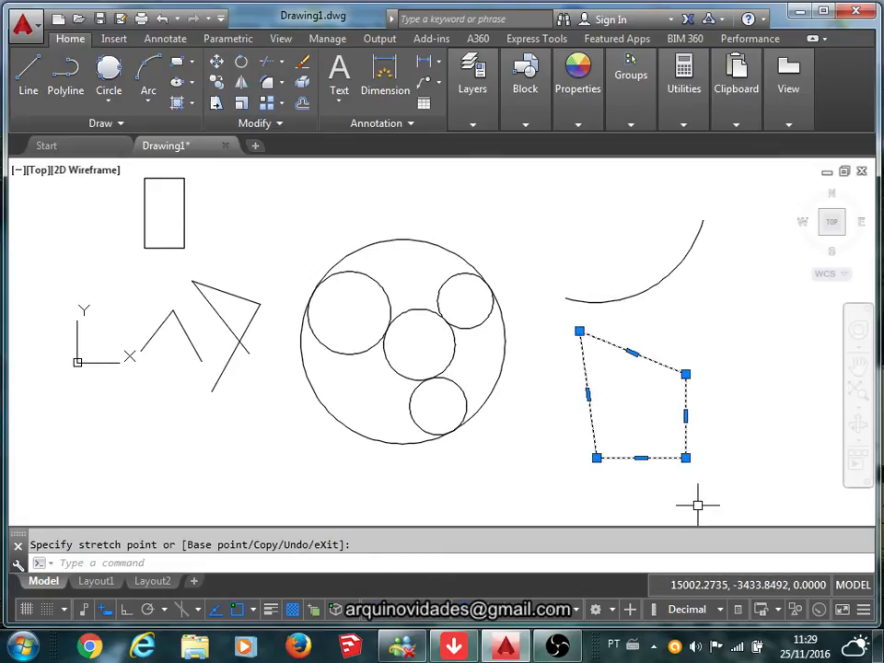
left_click(685, 458)
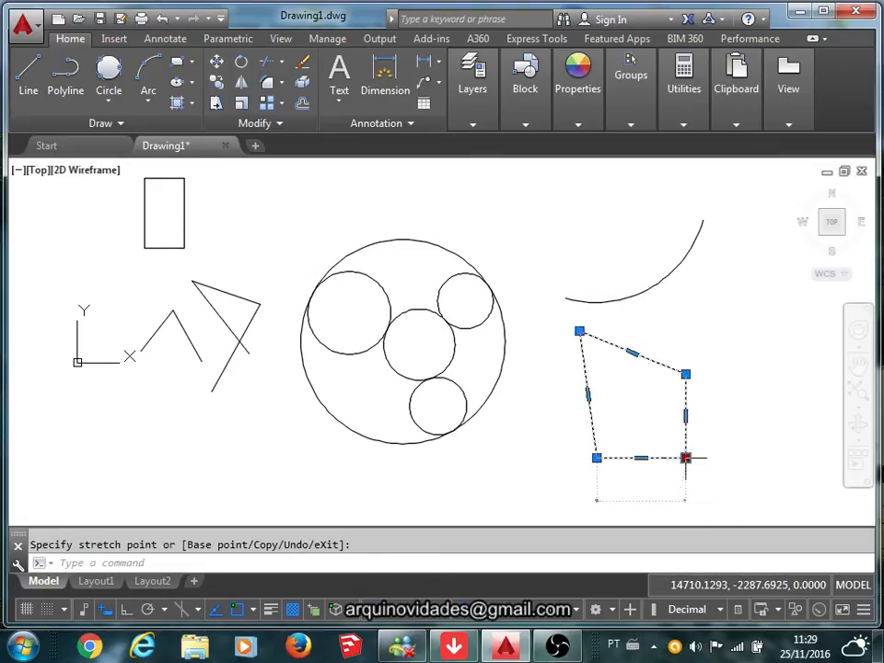
left_click(765, 493)
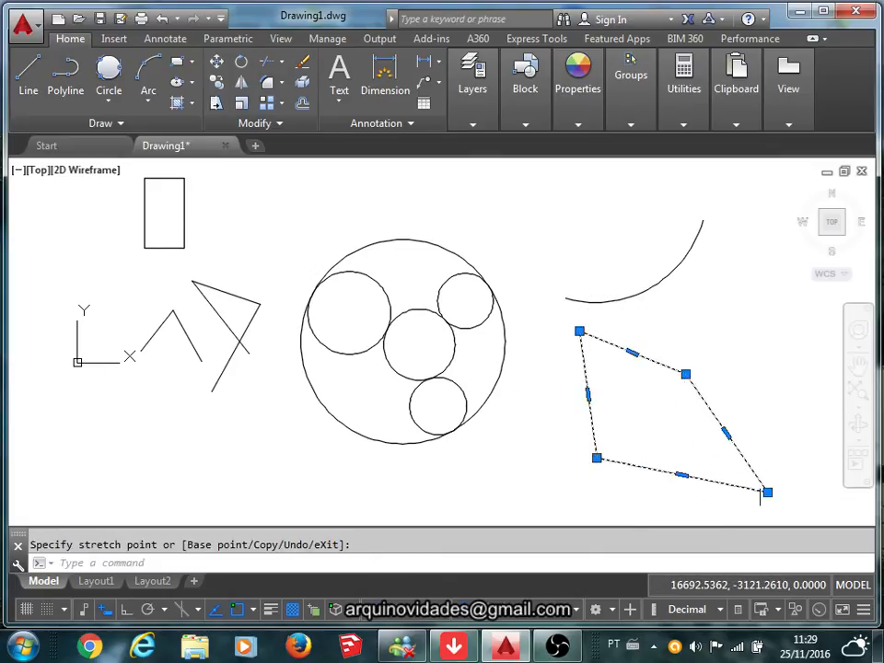
left_click(685, 373)
left_click(636, 408)
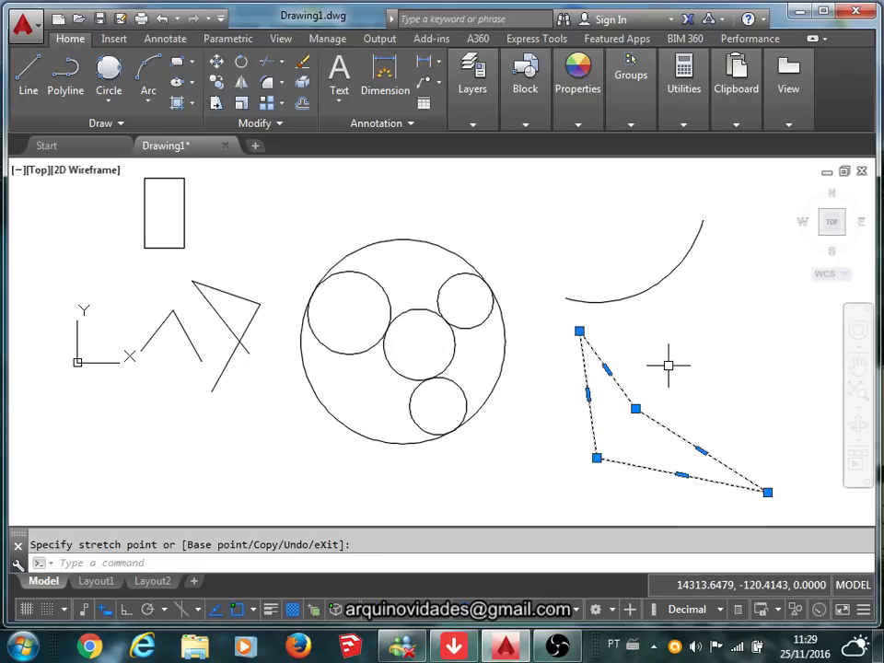
middle_click_drag(669, 366, 691, 295)
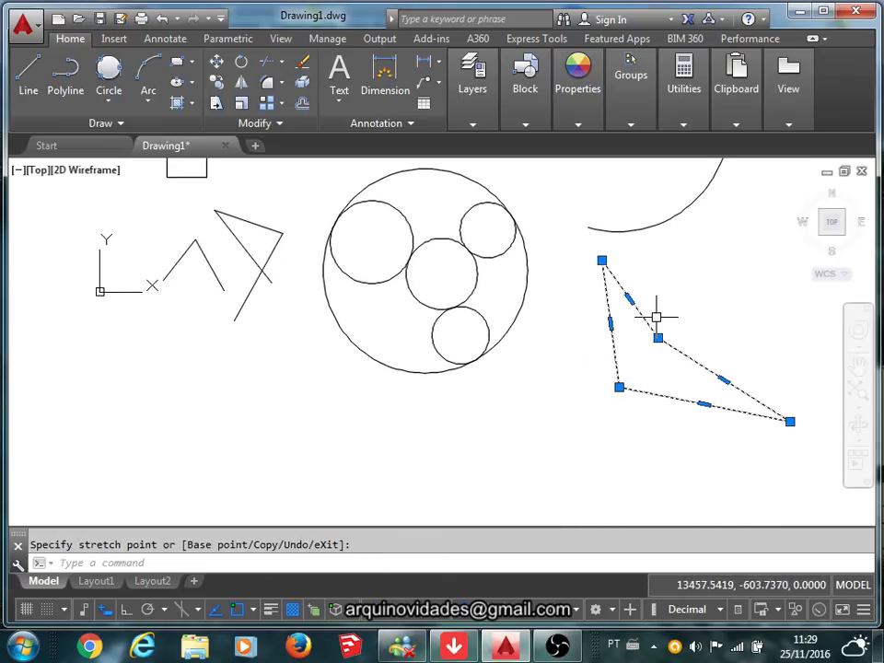
key("Escape")
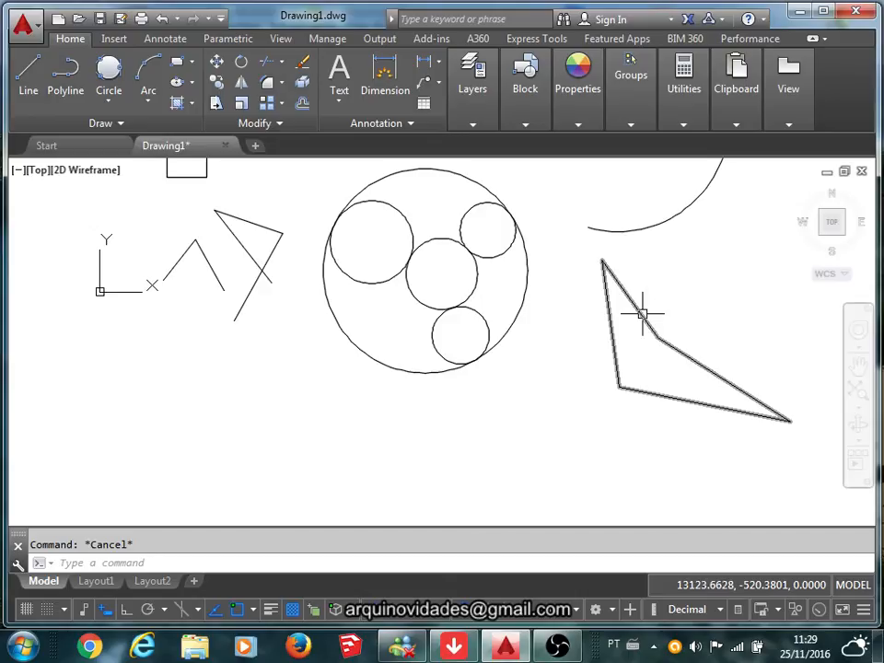
Select the stretched quadrilateral and a separate line segment to compare how each is selected
left_click(641, 314)
middle_click_drag(241, 363, 257, 418)
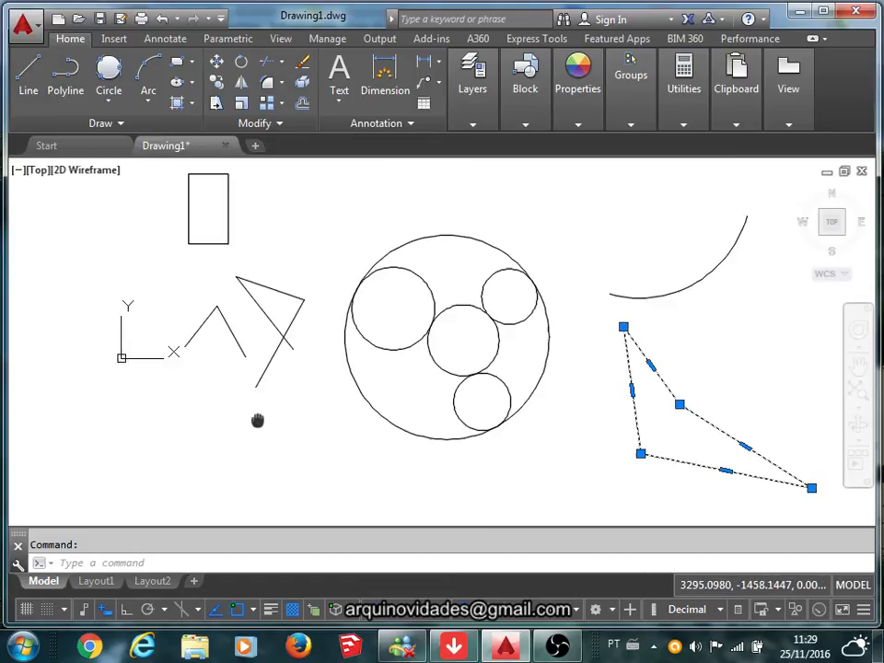
left_click(257, 308)
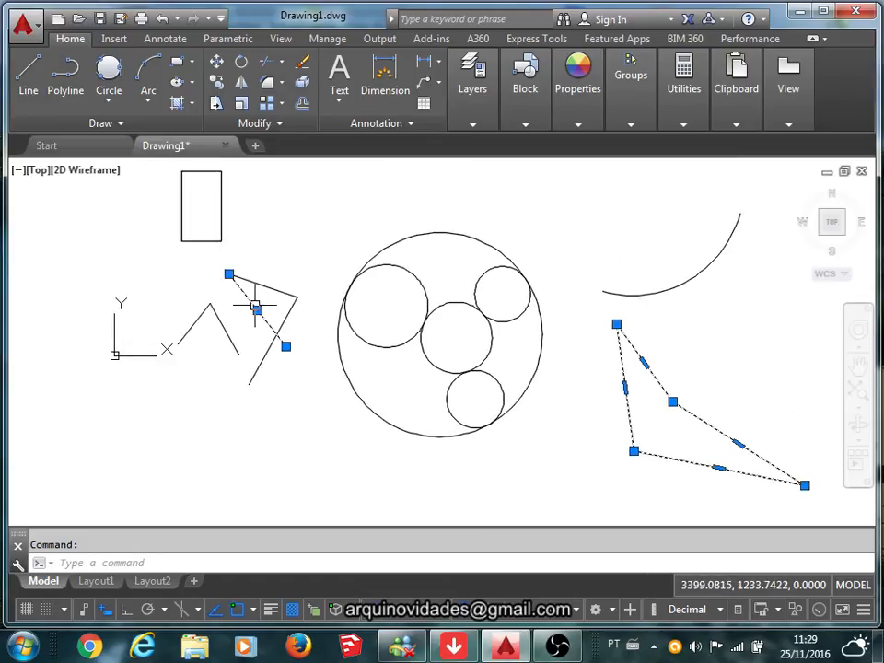
key("Escape")
Draw a closed, arrowhead-like four-sided outline from connected lines below the large circle and the existing line segments
left_click(29, 78)
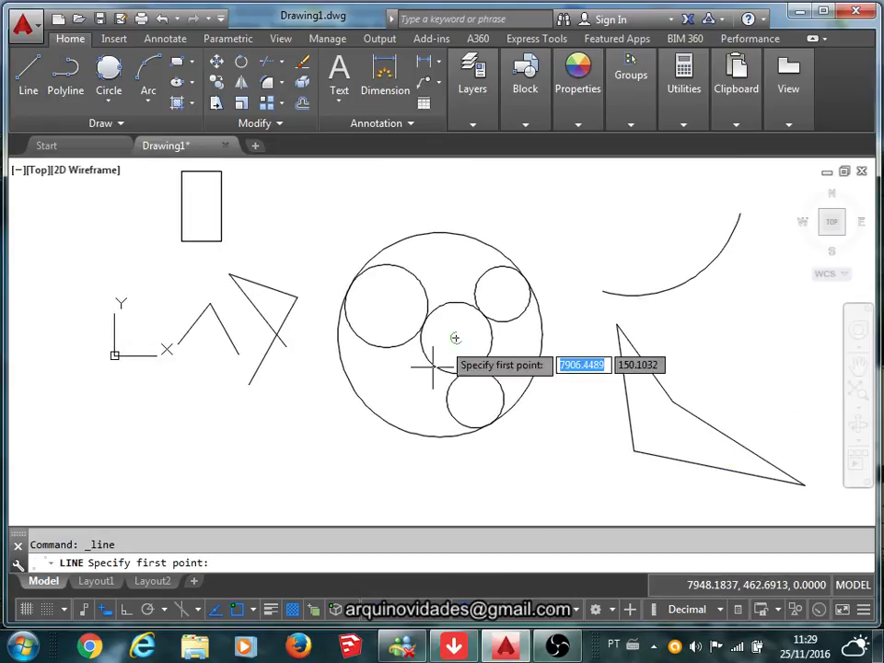
left_click(270, 415)
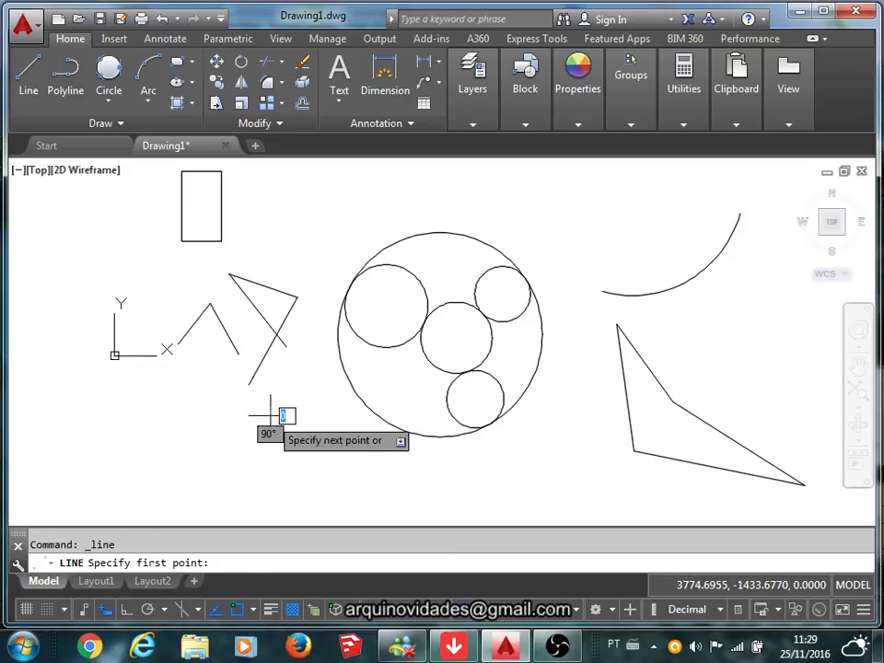
left_click(319, 489)
left_click(426, 494)
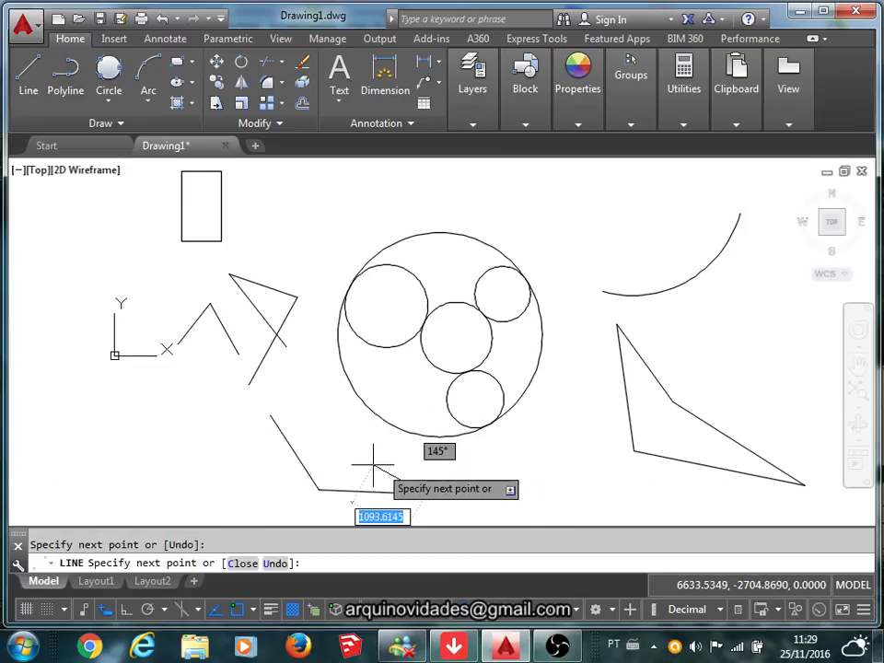
left_click(269, 416)
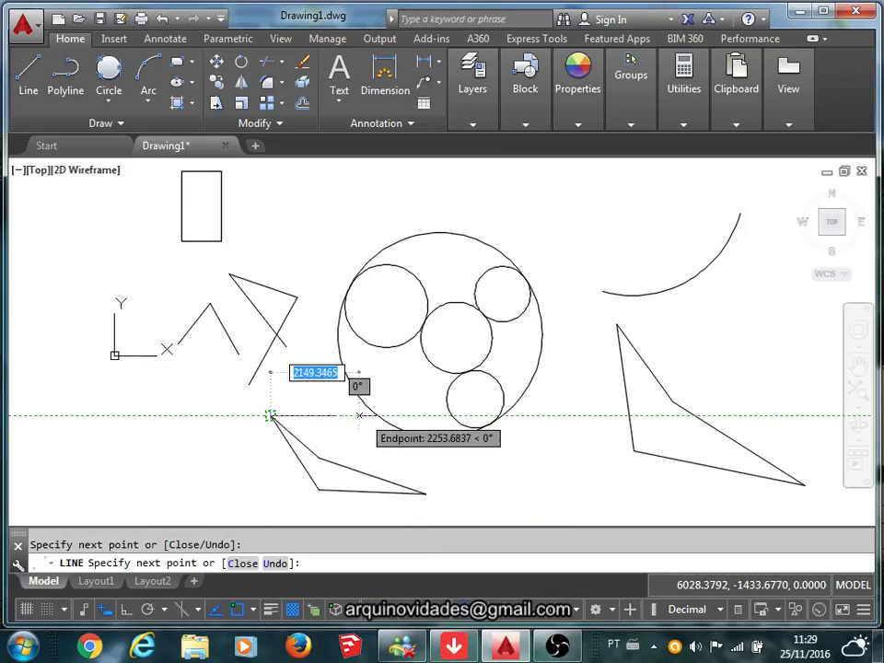
key("Escape")
Select two sides of the outline drawn with lines, then the stretched rectangle, to compare separate segments with a single object
left_click(355, 469)
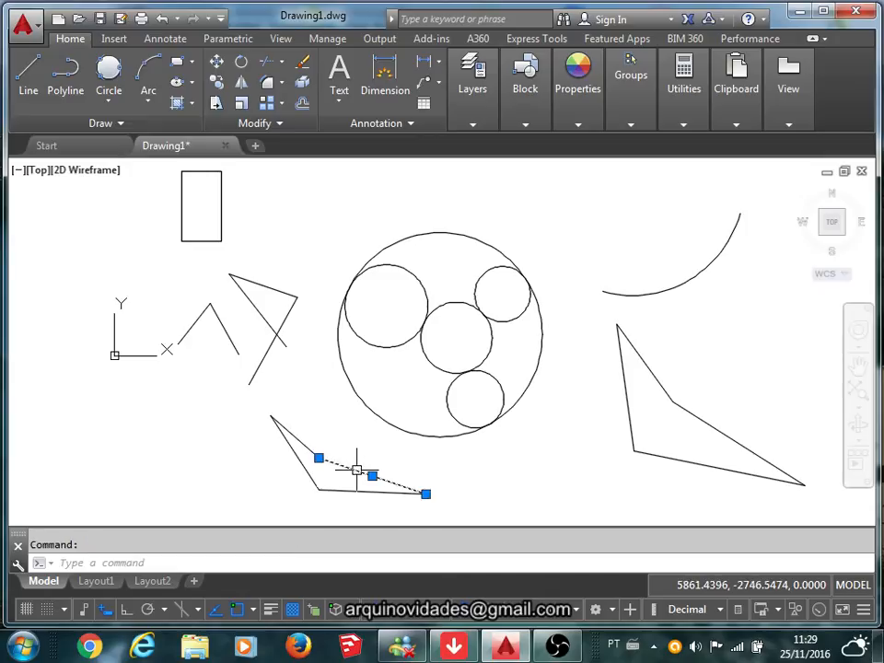
left_click(292, 433)
key("Escape")
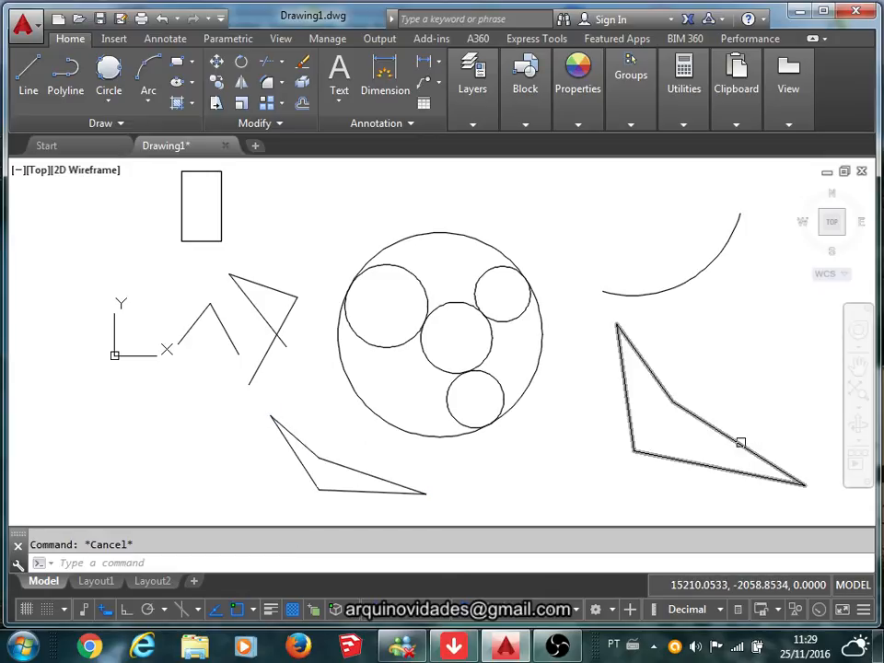
left_click(731, 444)
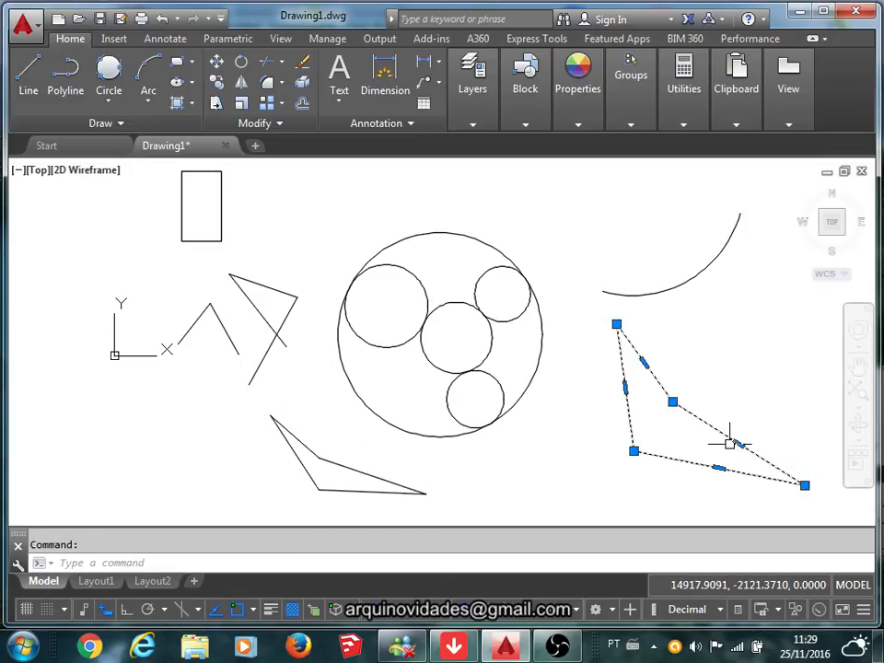
Draw a tilted four-sided polygon, inscribed in a circle, in the empty area below the coordinate origin icon
left_click(193, 66)
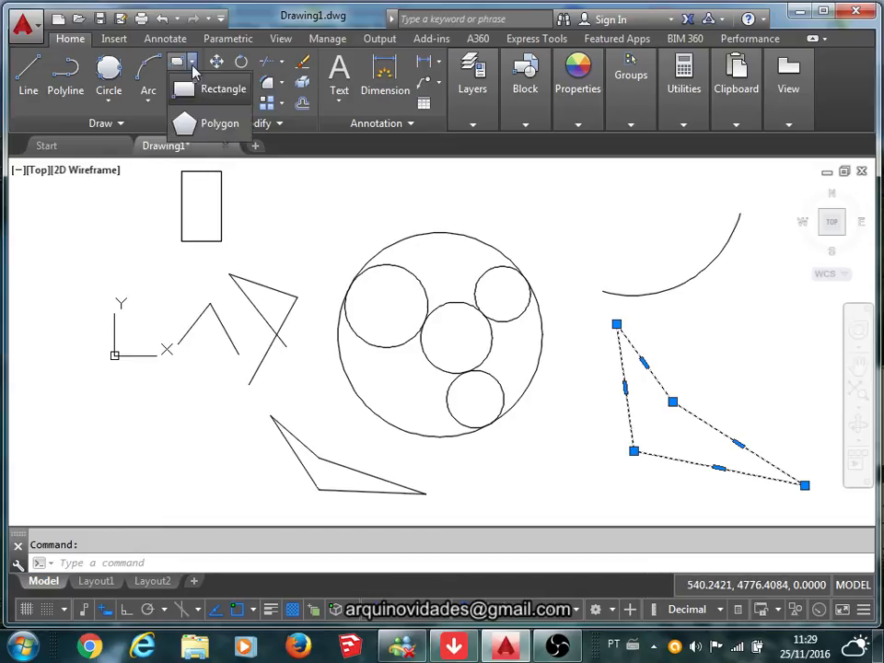
left_click(188, 129)
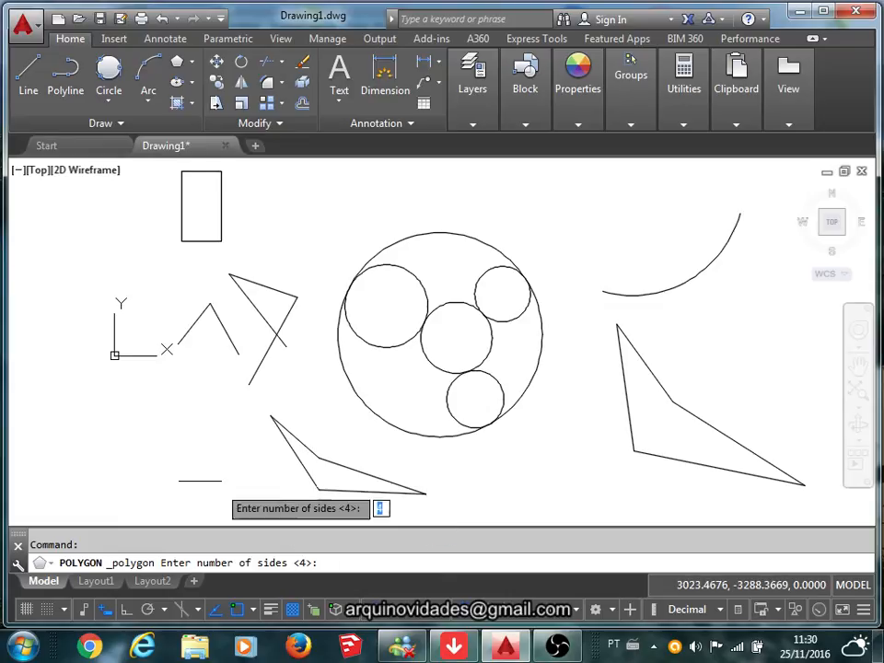
key("Return")
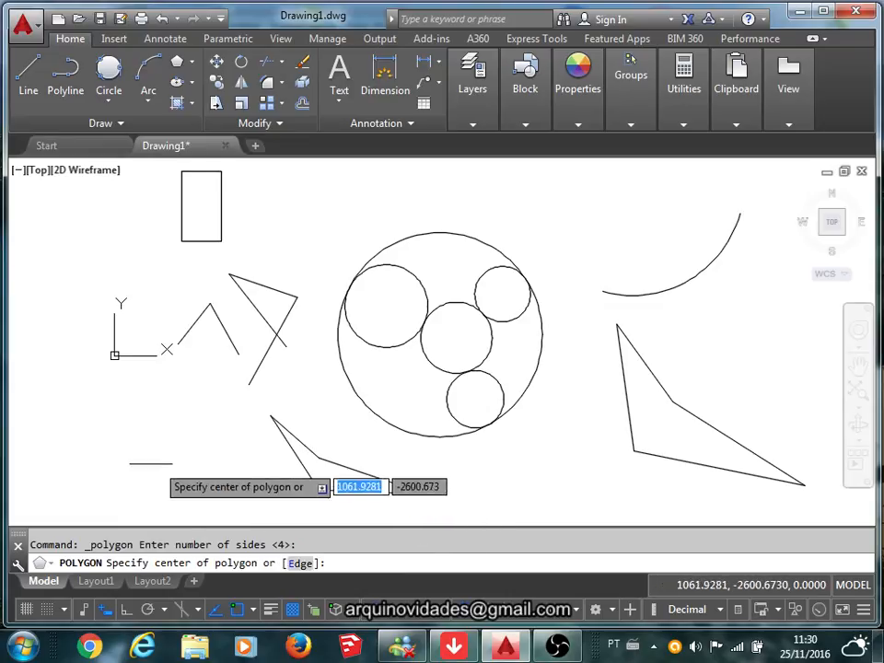
left_click(141, 464)
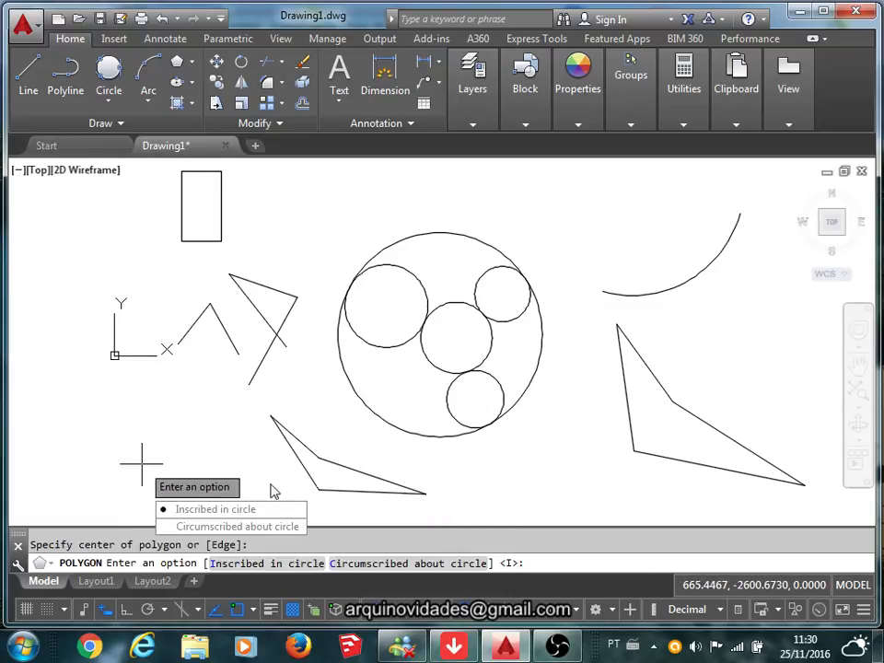
left_click(237, 511)
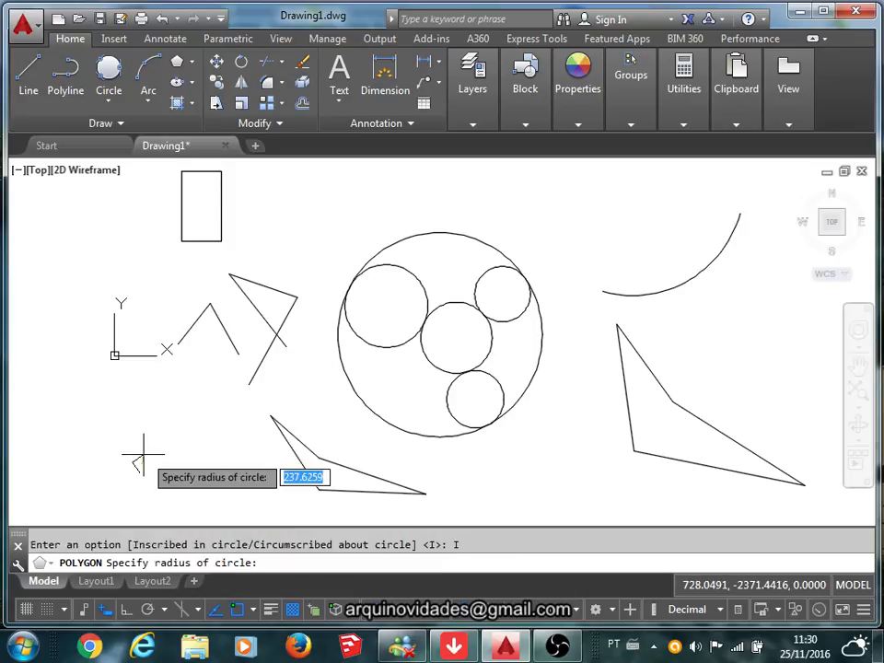
left_click(129, 405)
Draw a centre-radius circle with a radius of 1000 in the empty area to the right of the stretched quadrilateral
scroll(385, 405, "down", 2)
middle_click_drag(385, 404, 345, 339)
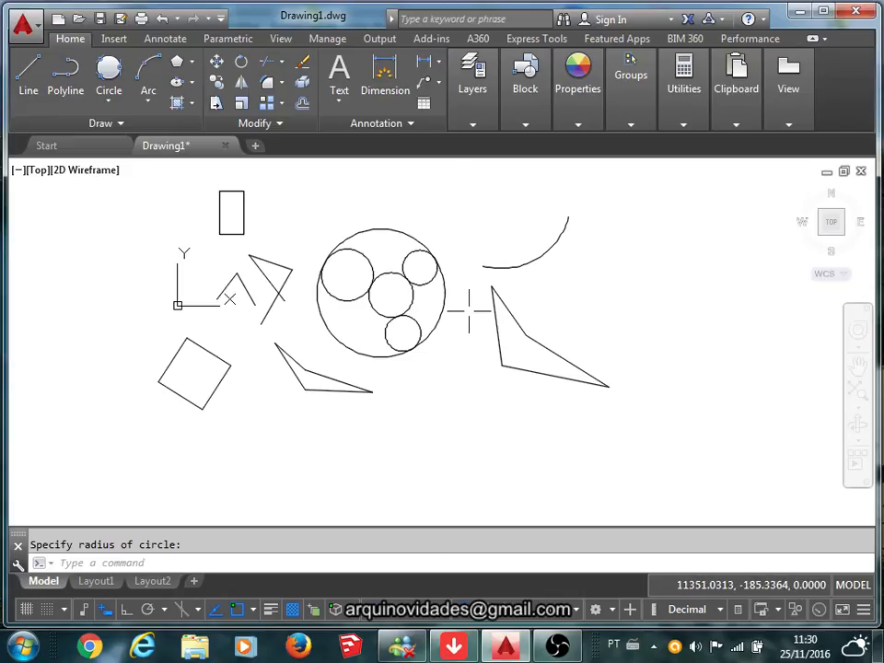
mouse_move(403, 327)
middle_mouse_down()
mouse_move(385, 316)
mouse_move(310, 317)
middle_mouse_up()
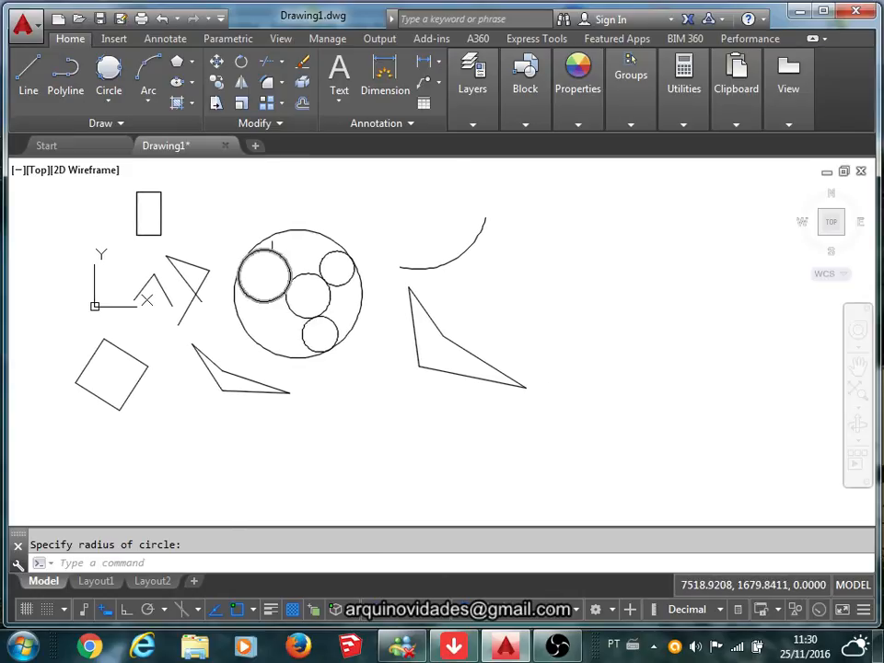
left_click(110, 106)
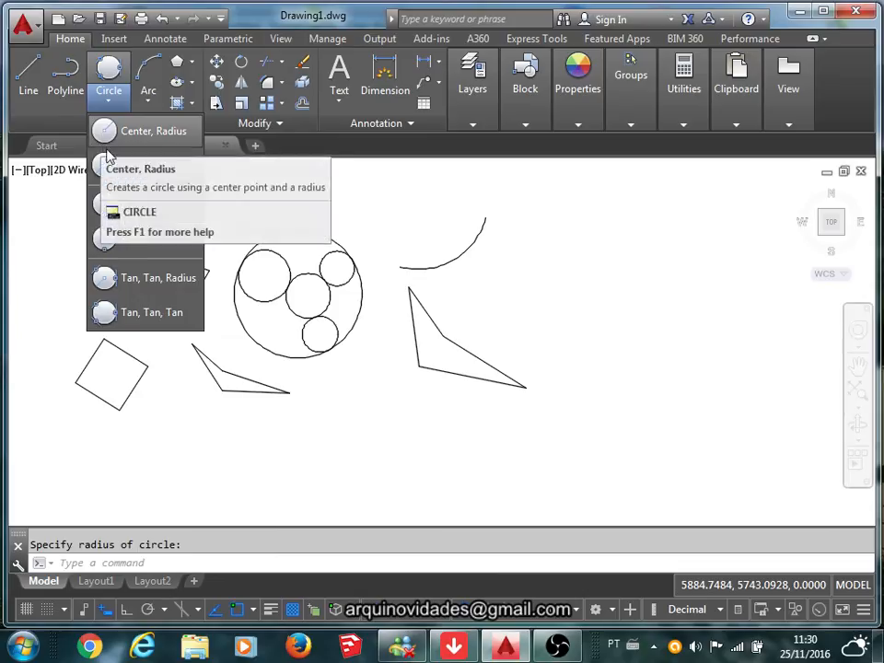
left_click(129, 131)
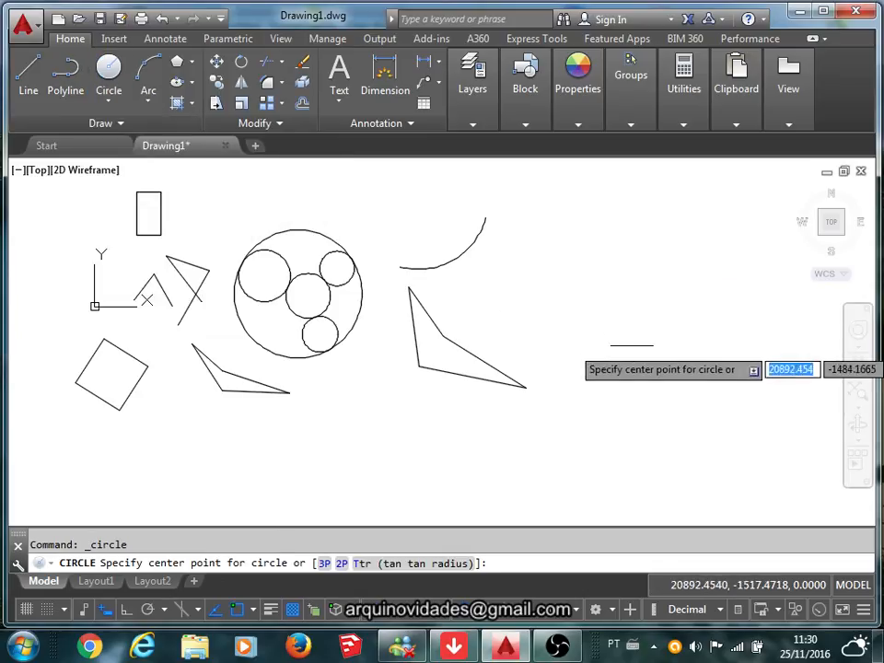
left_click(629, 344)
type("100")
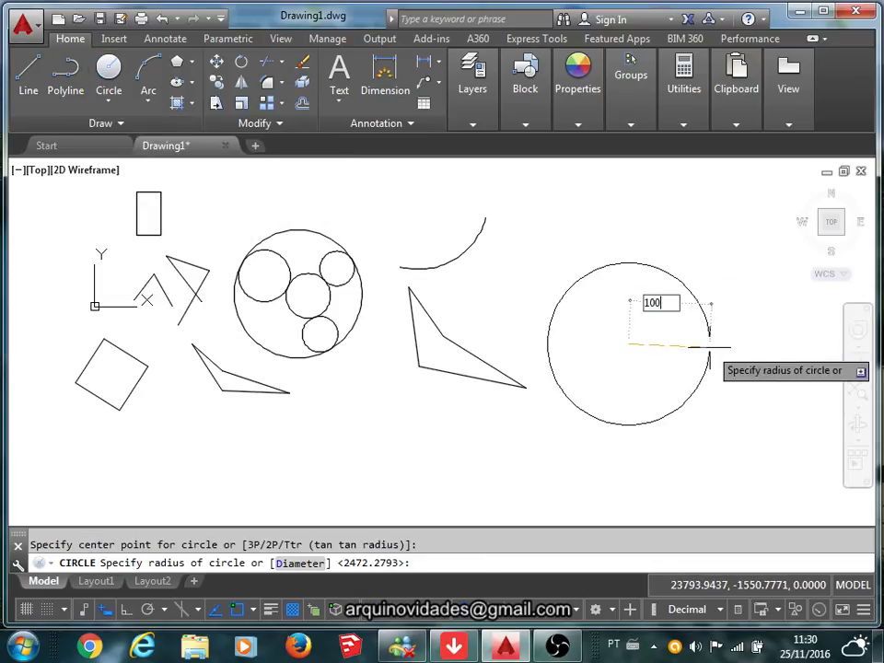
type("0")
key("Return")
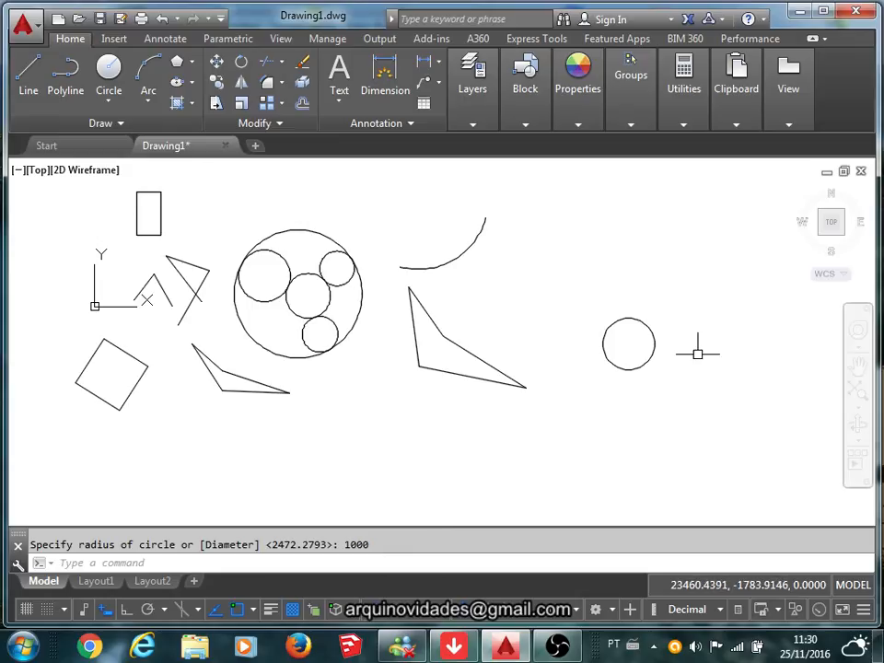
Draw a five-sided polygon inscribed in the radius-1000 circle, centred on the circle's centre with a radius of 1000
mouse_move(694, 351)
middle_mouse_down()
mouse_move(482, 361)
mouse_move(458, 339)
middle_mouse_up()
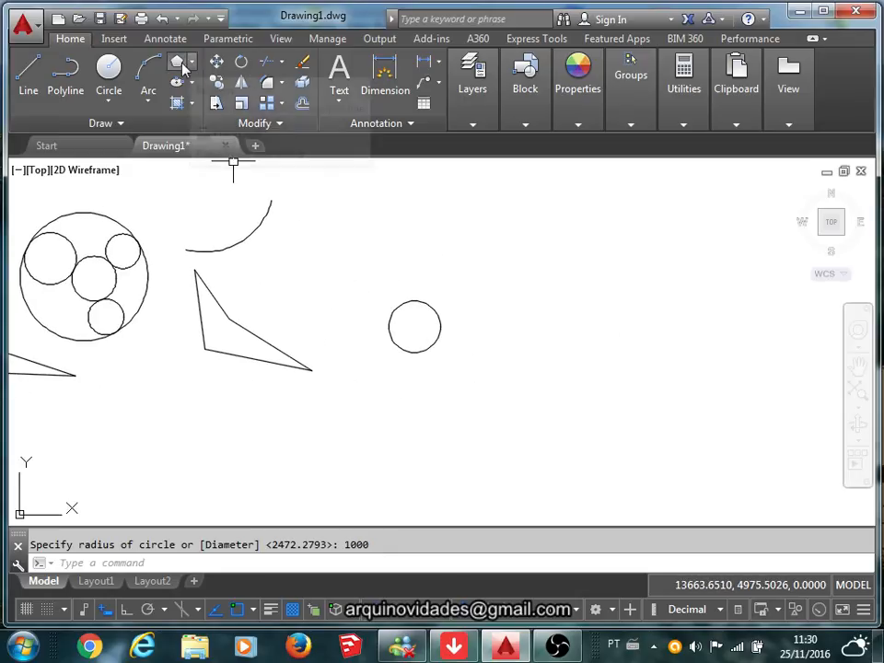
left_click(177, 61)
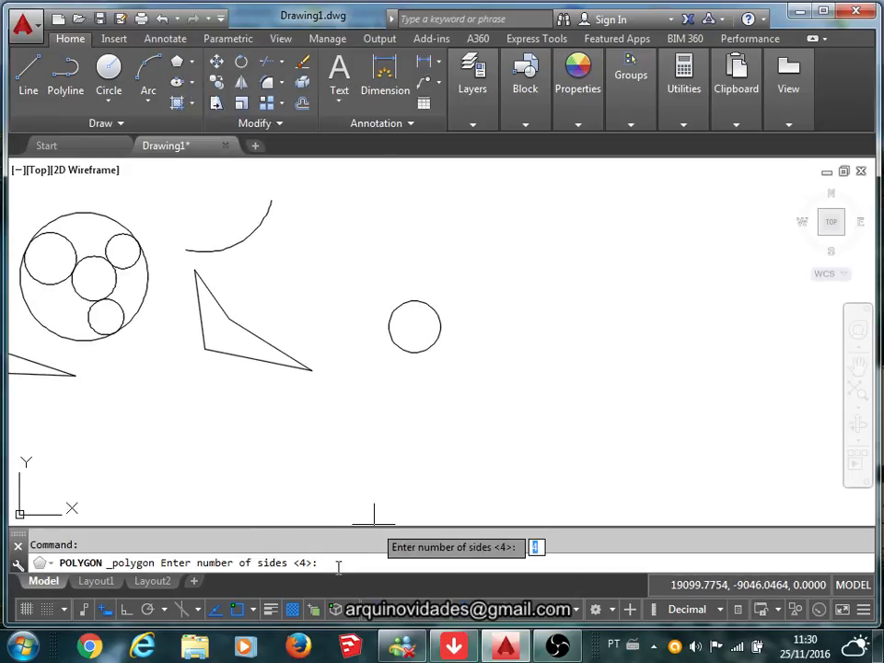
type("5")
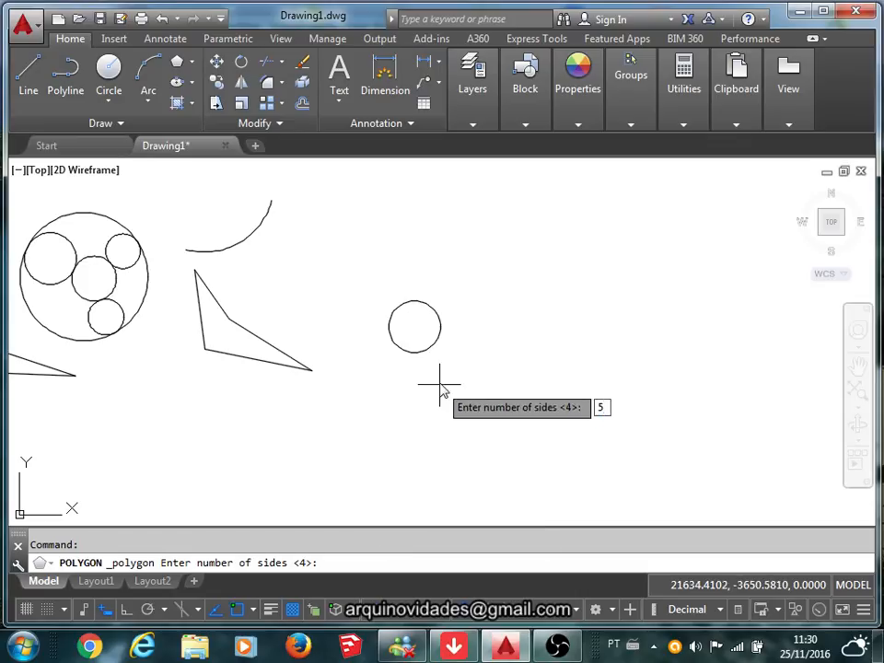
key("Return")
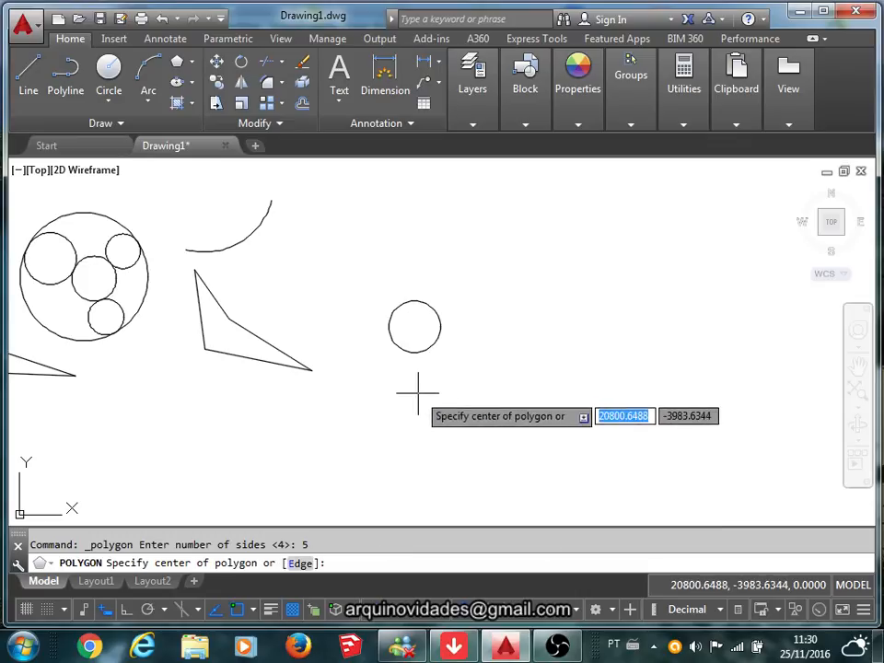
left_click(415, 326)
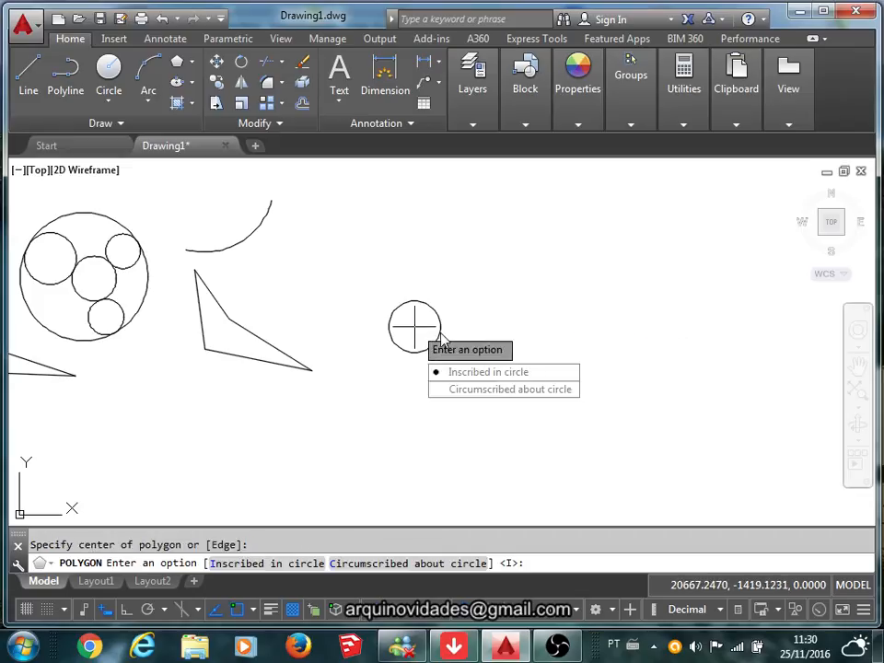
type("i")
key("Return")
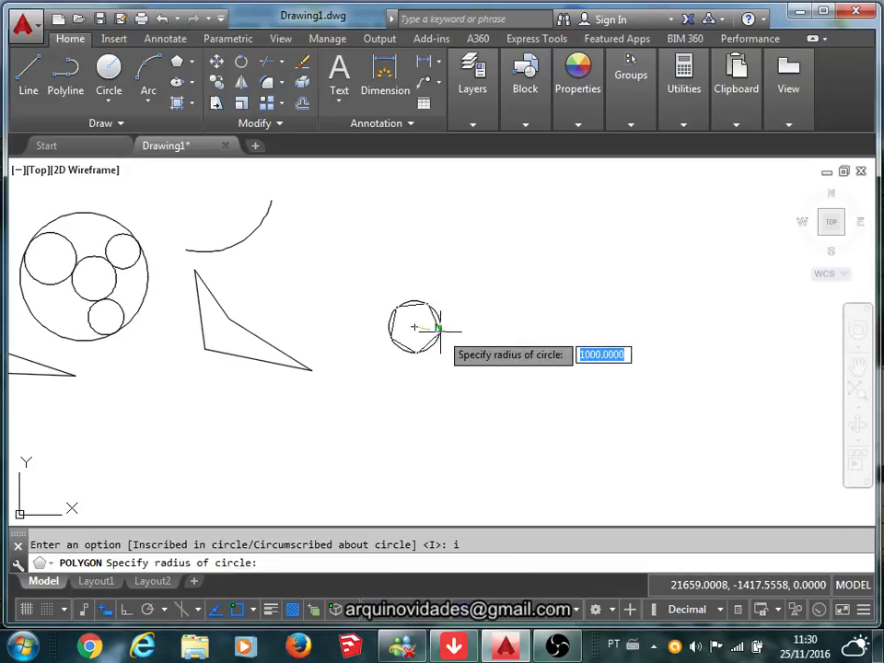
key("Return")
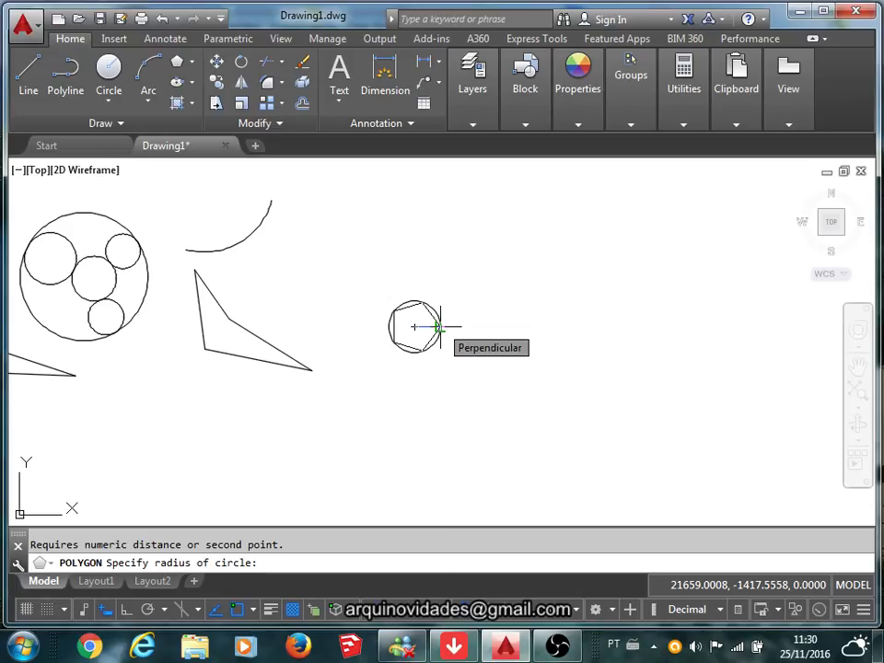
type("1000")
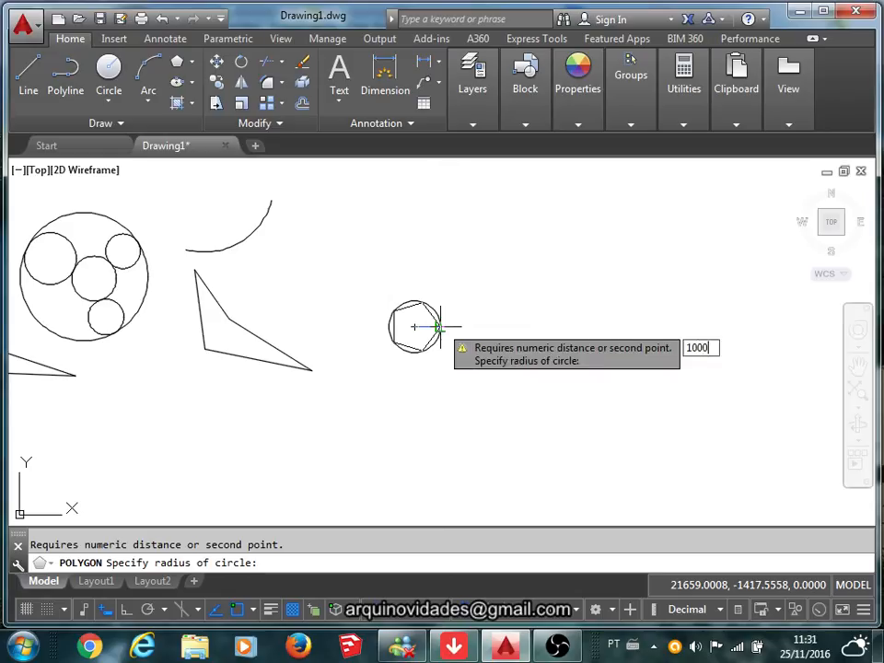
key("Return")
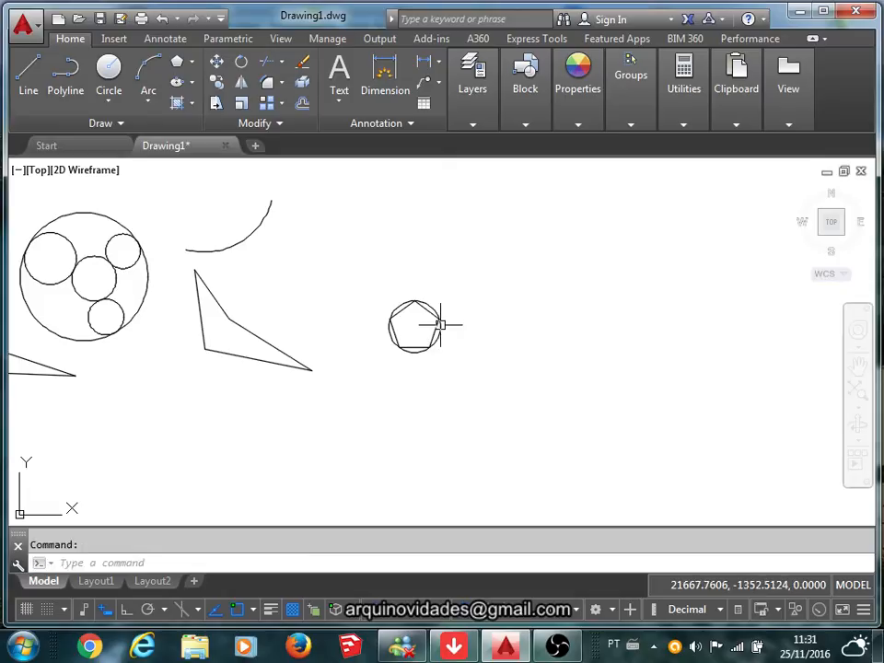
Draw a six-sided polygon circumscribed about the same circle, sharing its centre, with a radius of 1000
scroll(422, 364, "up", 2)
scroll(426, 363, "up", 1)
middle_click_drag(452, 368, 529, 404)
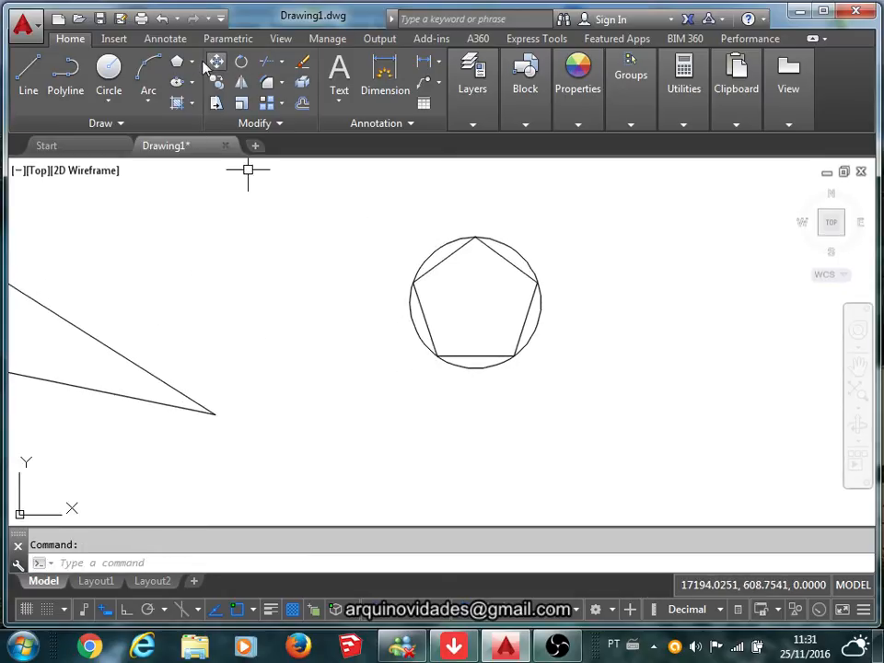
left_click(181, 61)
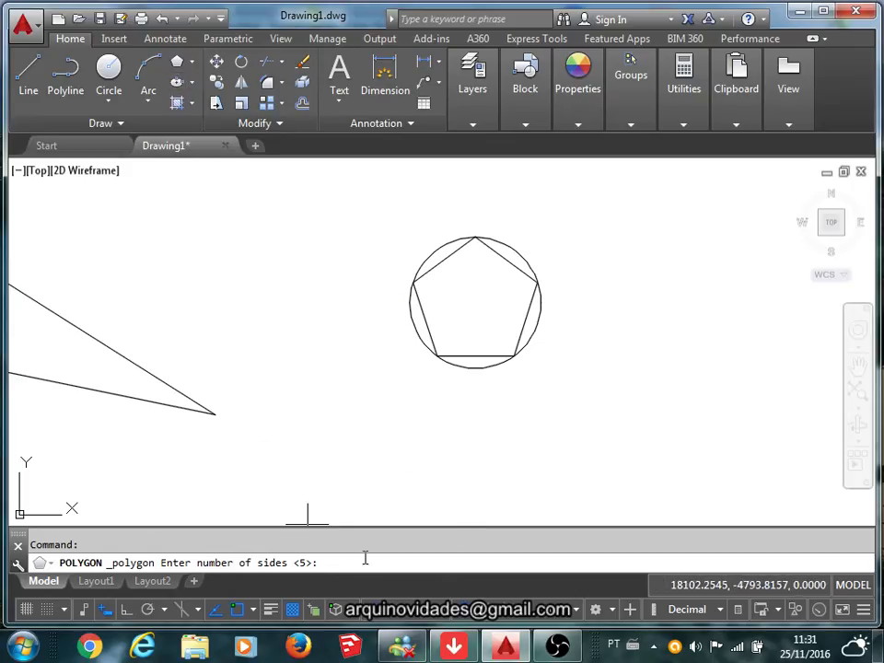
type("6")
key("Return")
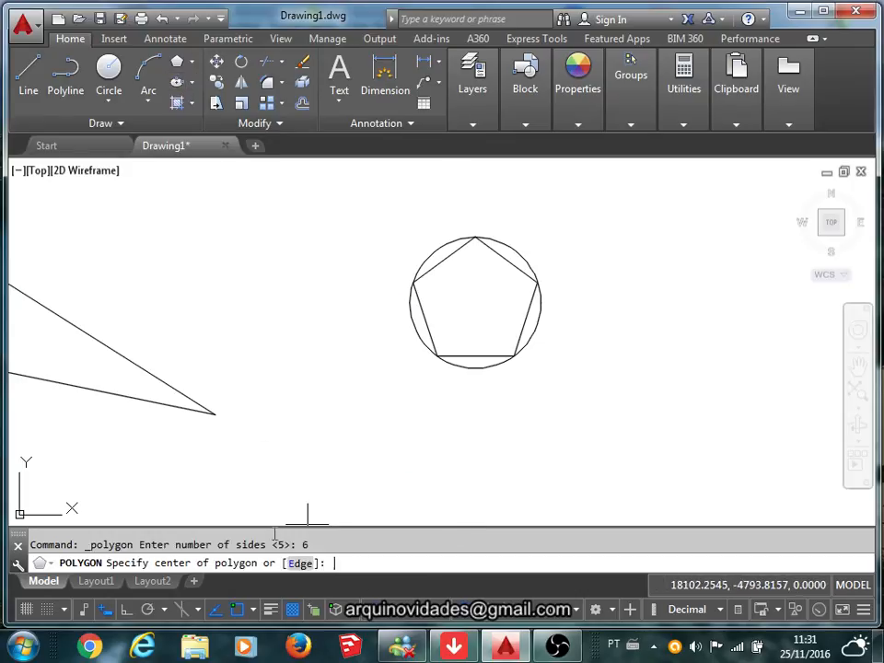
left_click(474, 303)
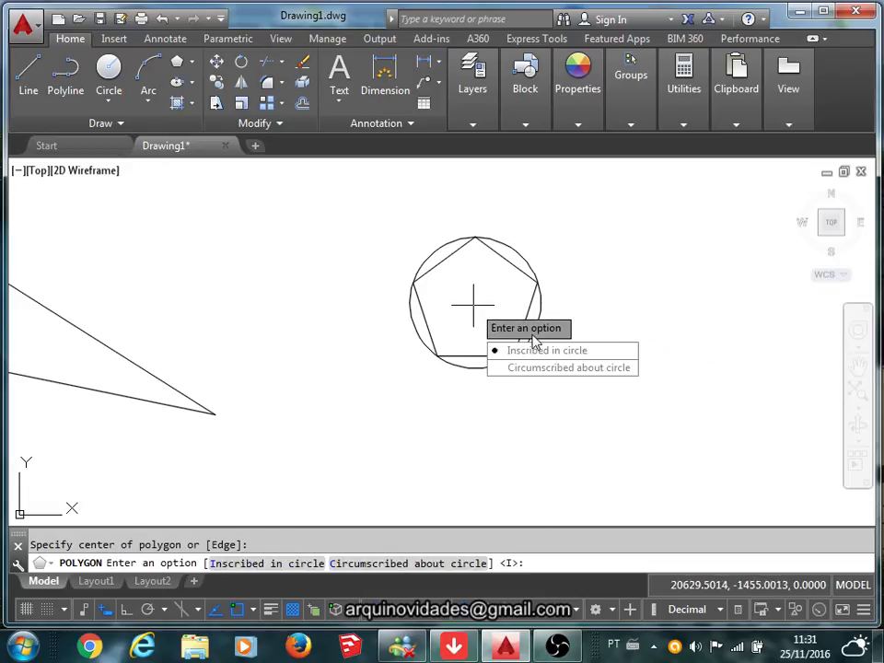
key("Return")
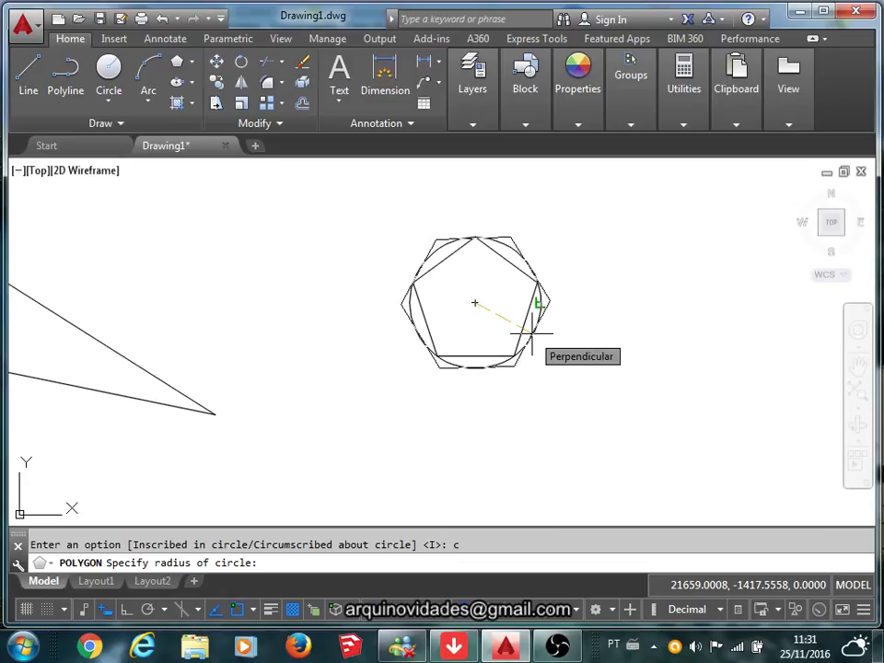
type("1000")
key("Return")
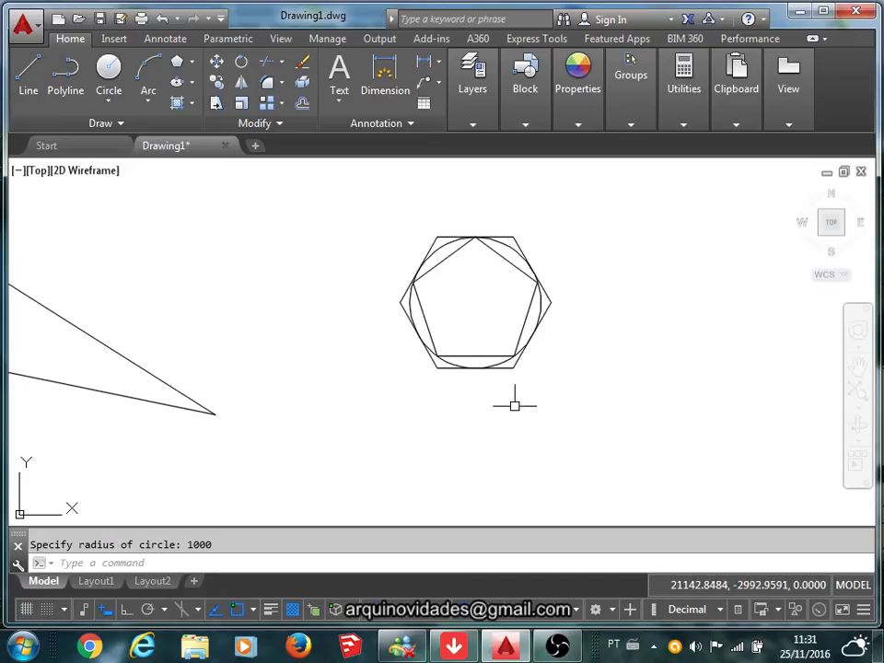
Draw a large, slightly rotated 11-sided polygon, circumscribed about a circle, in the empty area to the right of the hexagon
scroll(470, 355, "down", 2)
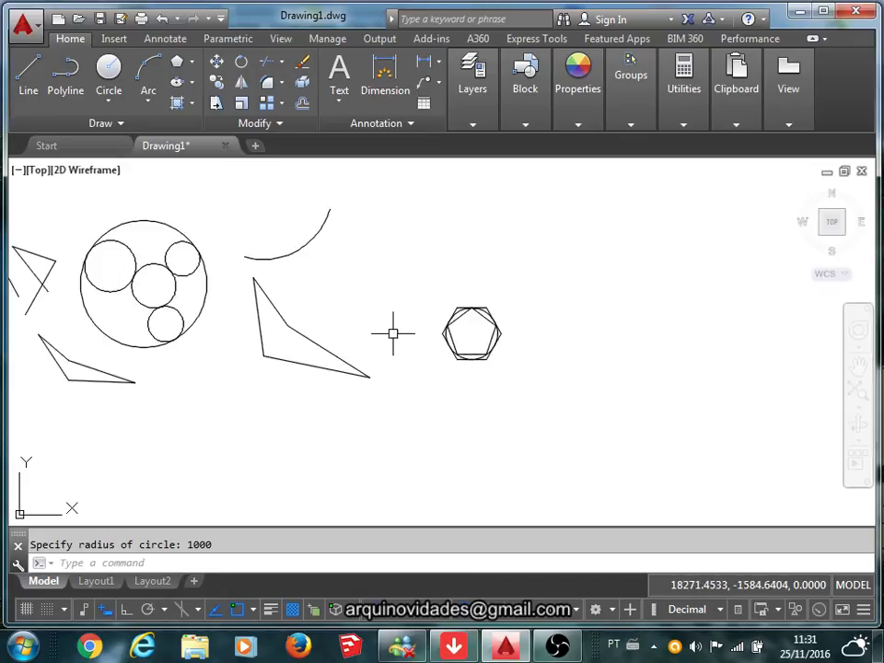
mouse_move(357, 313)
middle_mouse_down()
mouse_move(345, 345)
mouse_move(354, 360)
mouse_move(369, 266)
mouse_move(275, 167)
middle_mouse_up()
left_click(192, 63)
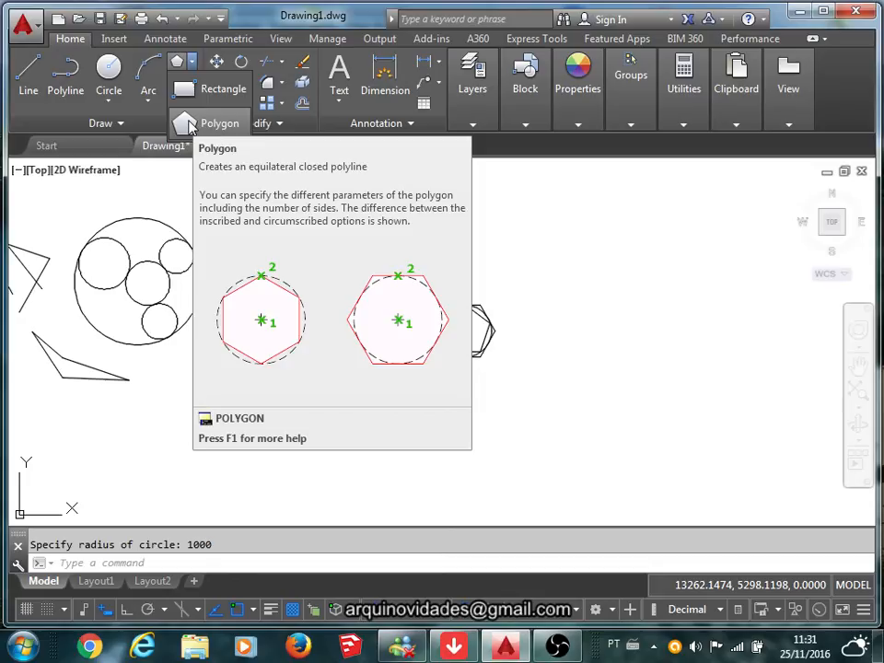
left_click(188, 124)
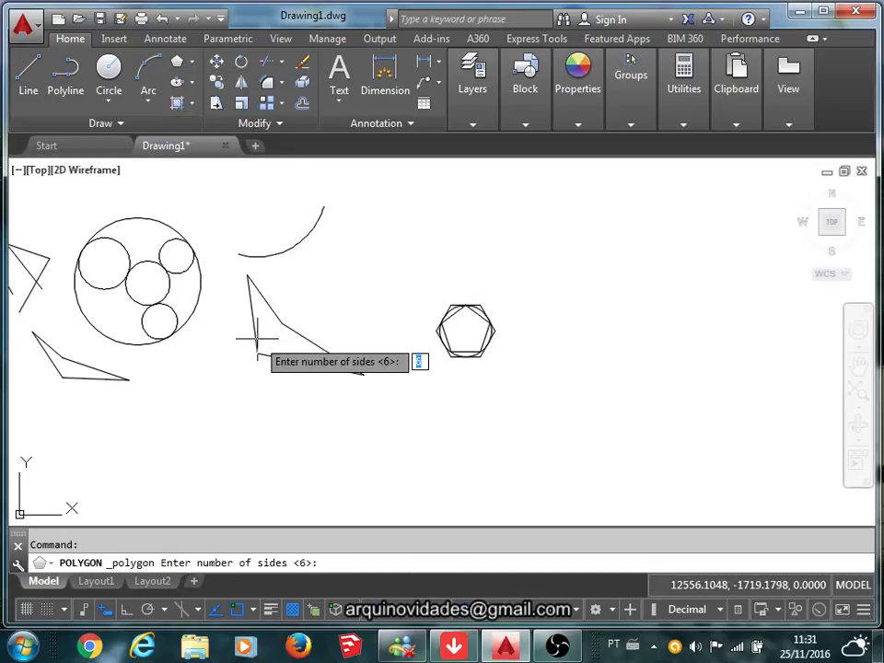
key("Return")
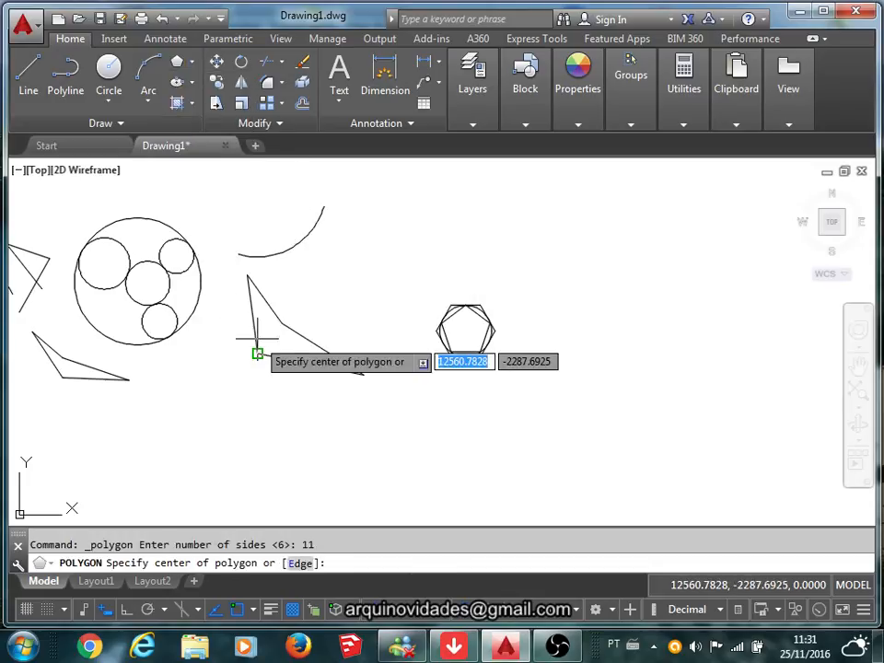
left_click(586, 347)
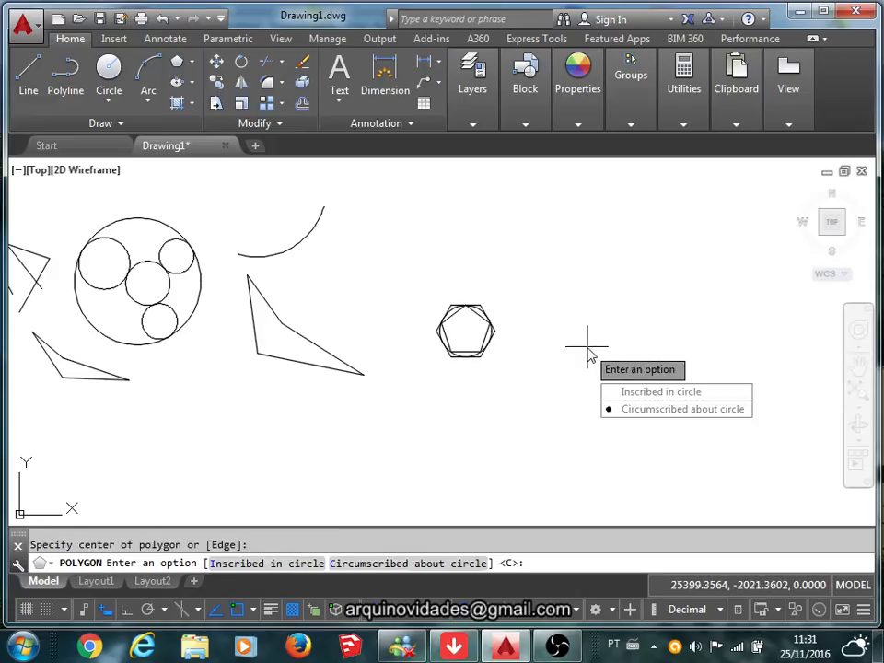
key("Return")
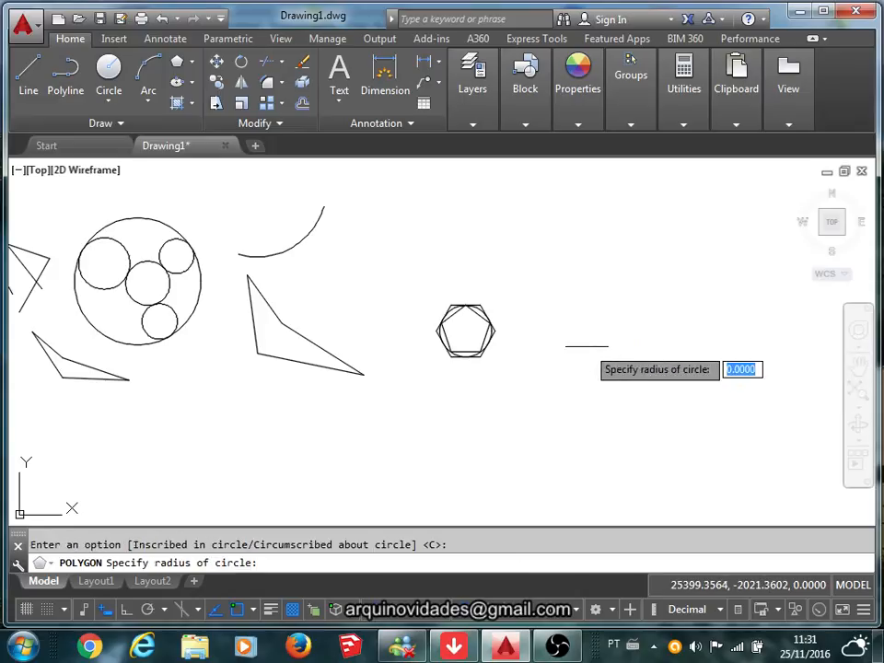
left_click(643, 314)
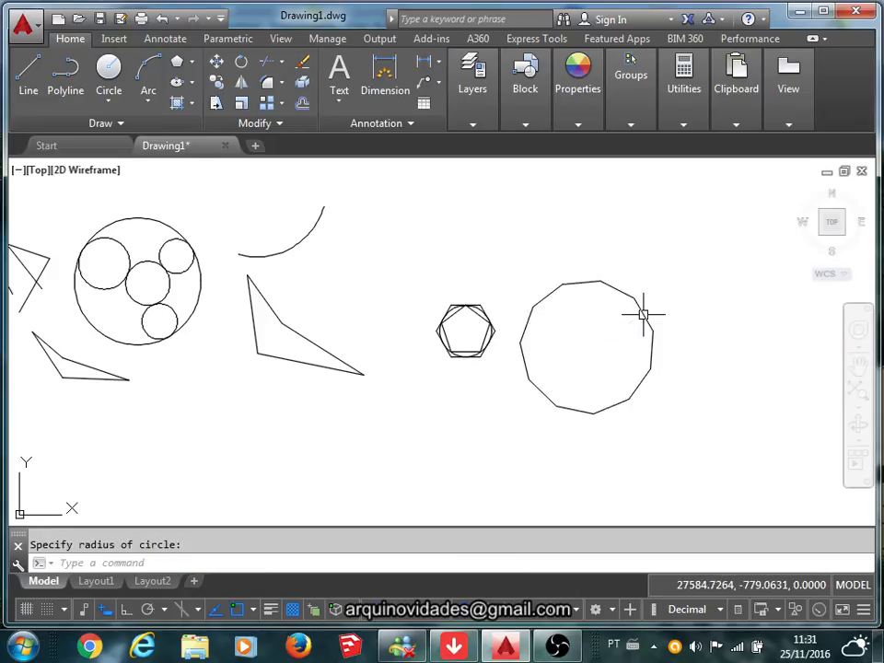
Select the 11-sided polygon to examine its sides and grips as one object, and clear the selection
scroll(616, 304, "up", 4)
scroll(550, 251, "down", 2)
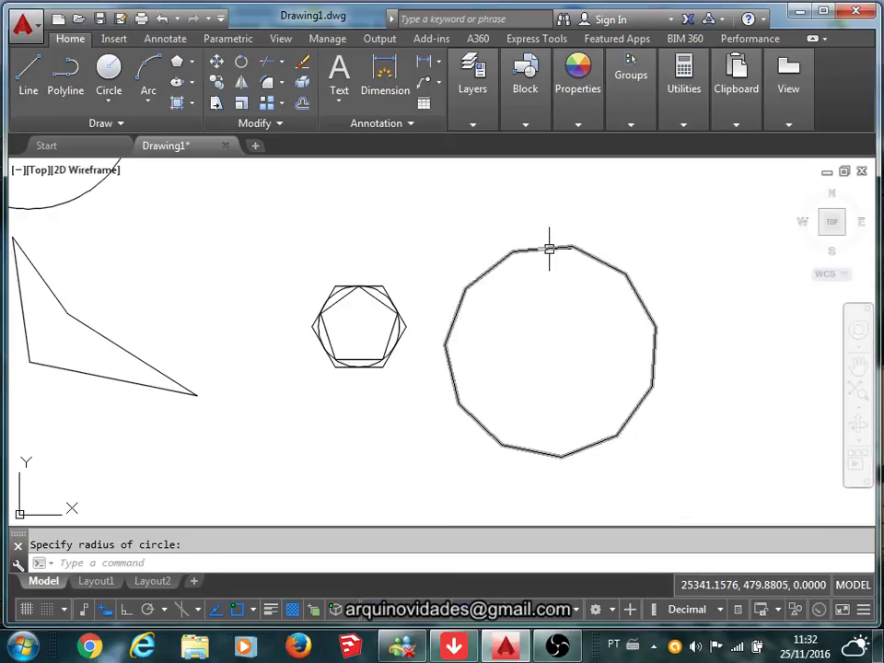
left_click(549, 248)
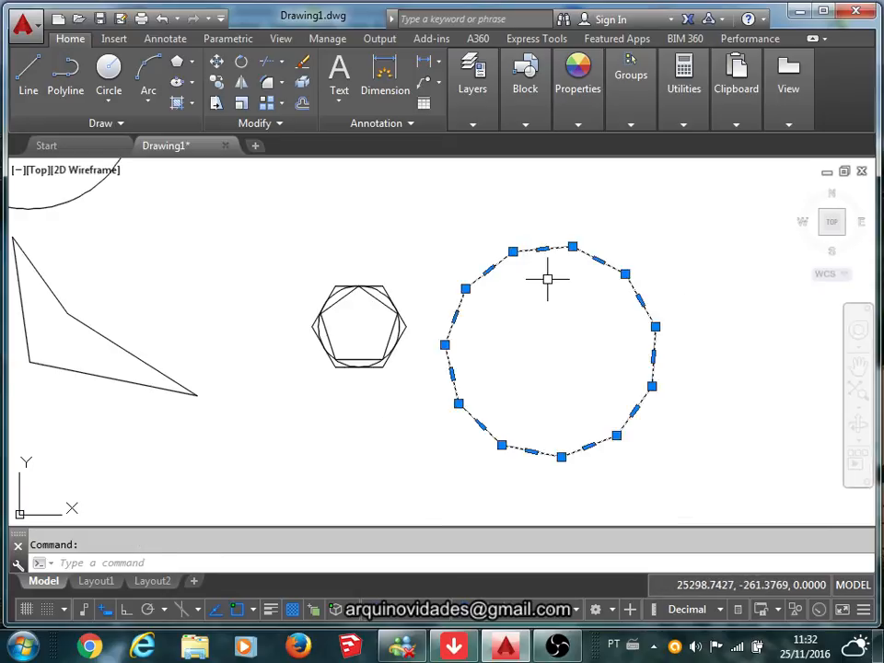
key("Escape")
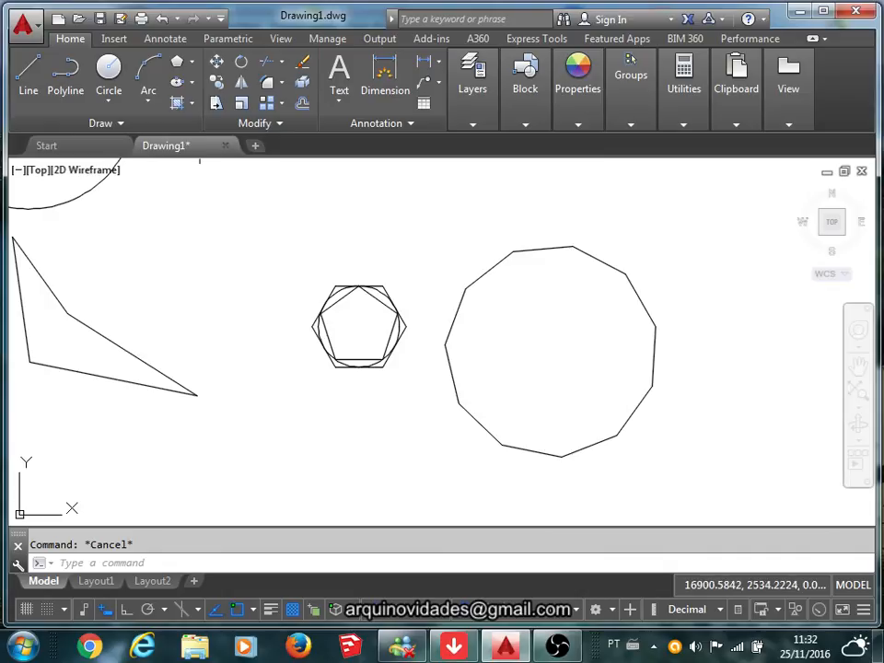
Draw a wide, almost horizontal ellipse by its centre and axis ends between the stretched quadrilateral and the hexagon
left_click(193, 83)
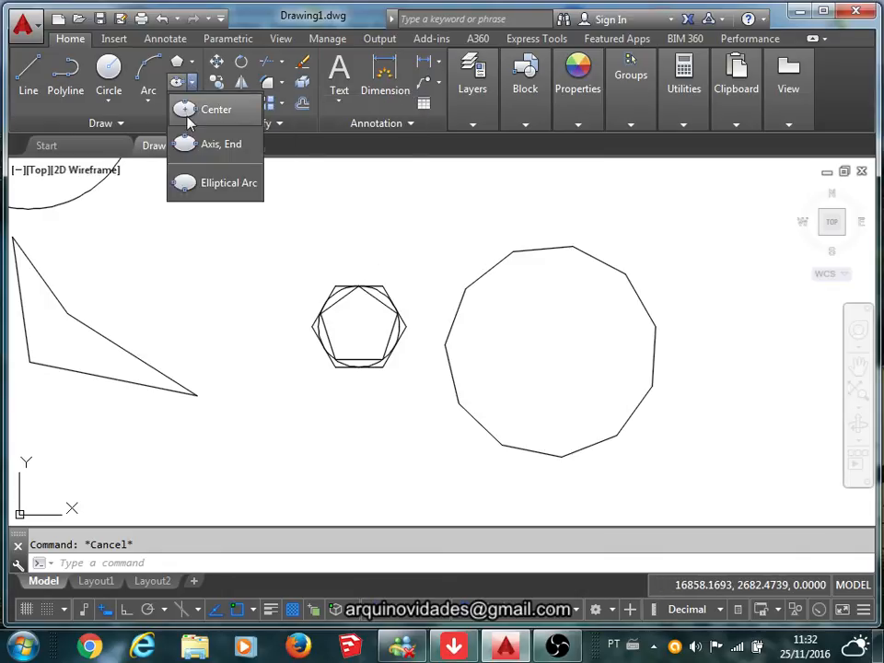
left_click(193, 110)
left_click(182, 281)
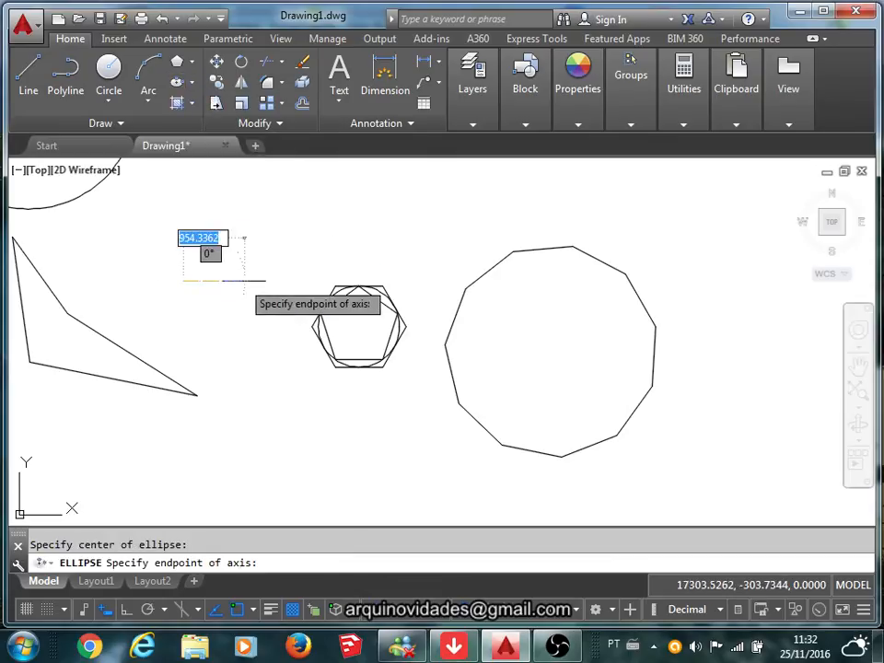
left_click(287, 271)
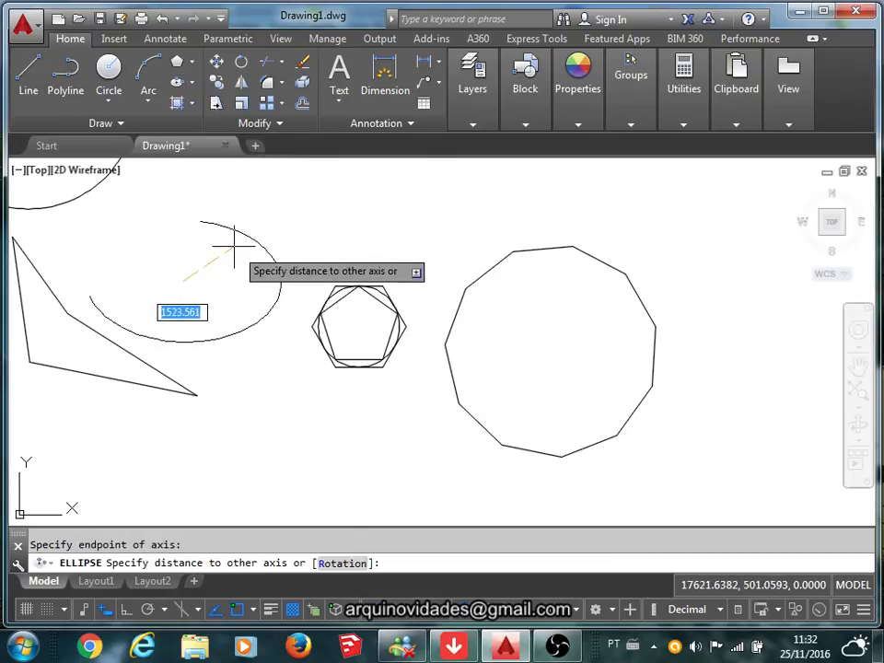
left_click(232, 241)
Select the ellipse to examine its centre and quadrant grips beside the neighbouring arc, and clear the selection
left_click(203, 221)
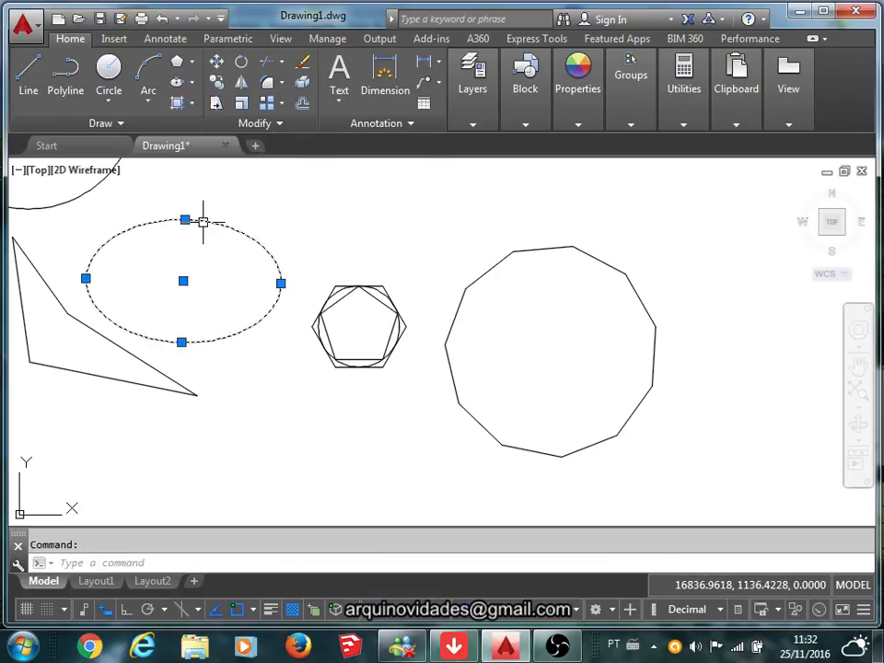
mouse_move(248, 363)
middle_mouse_down()
mouse_move(355, 344)
mouse_move(273, 335)
middle_mouse_up()
scroll(339, 326, "down", 2)
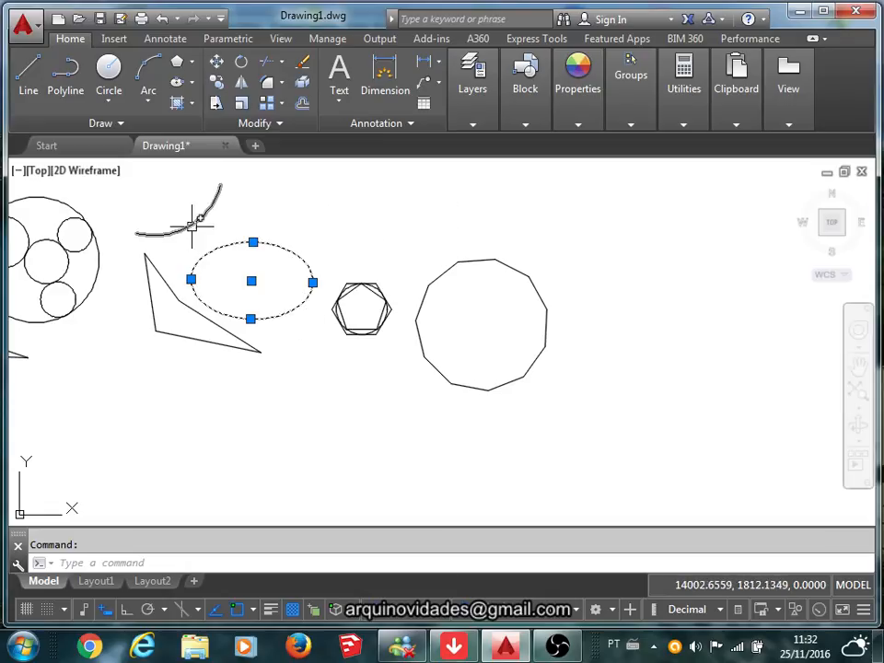
mouse_move(191, 224)
key("Escape")
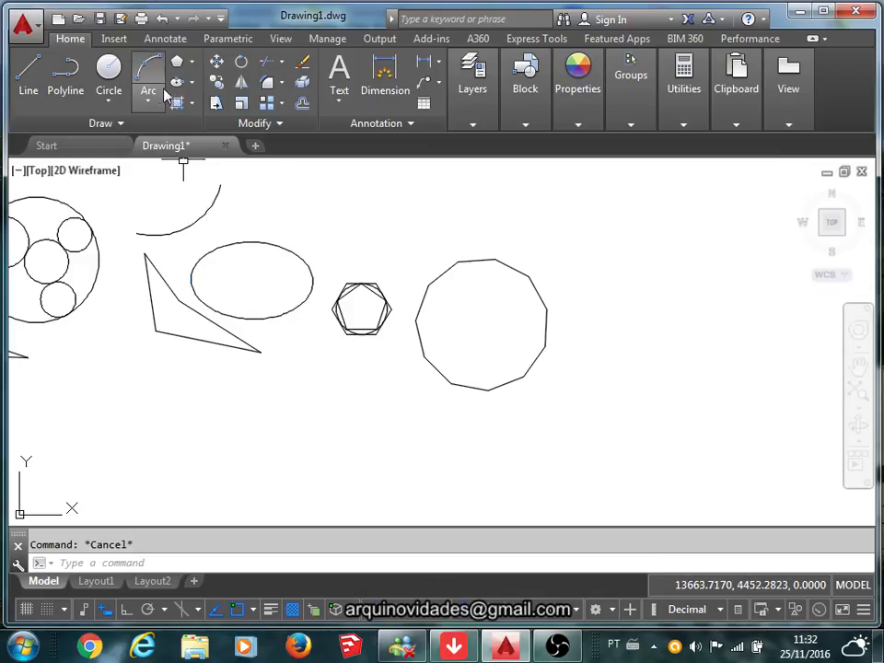
left_click(193, 83)
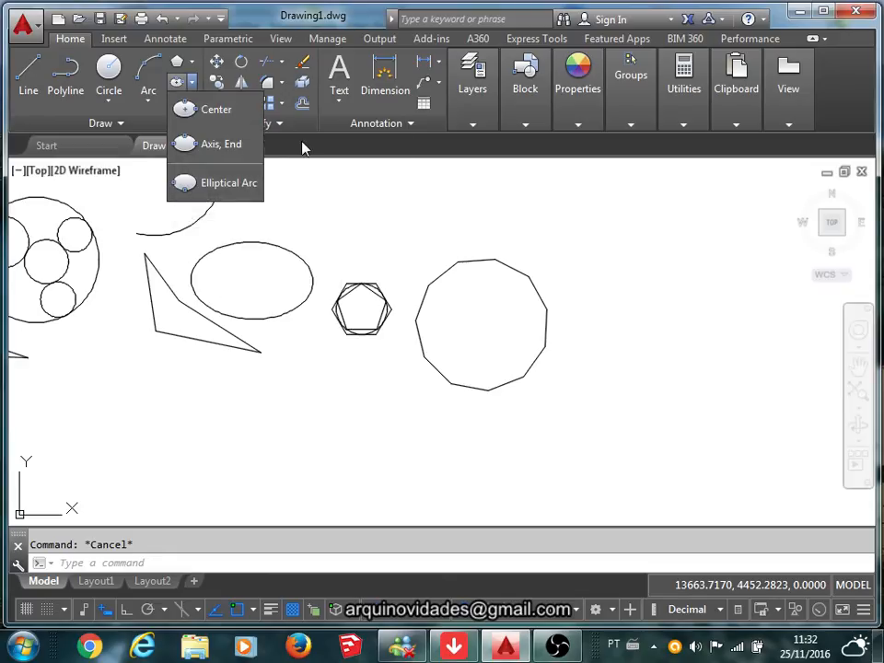
left_click(303, 213)
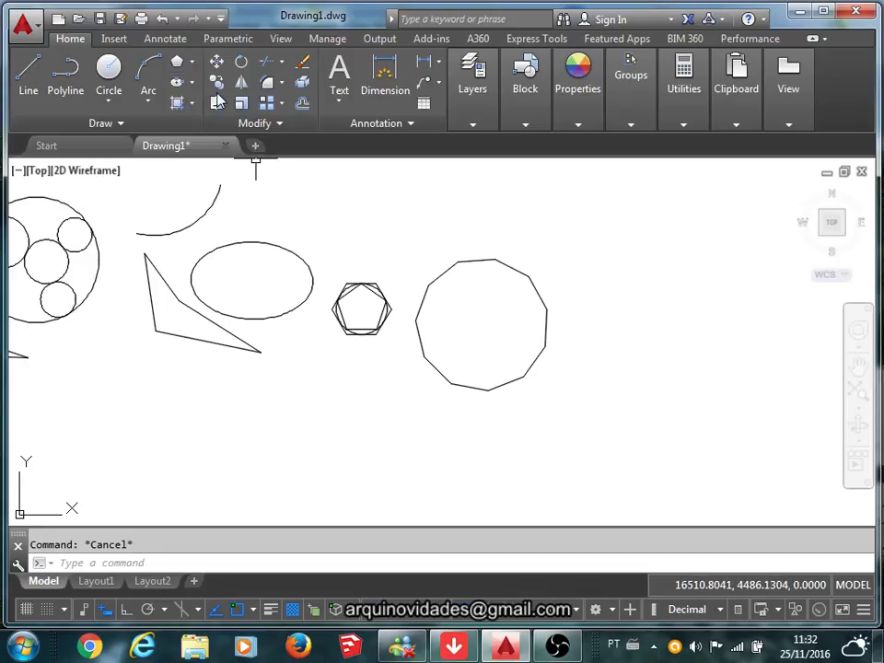
Move the ellipse from beside the stretched quadrilateral to the empty area on the far side of the 11-sided polygon
left_click(217, 61)
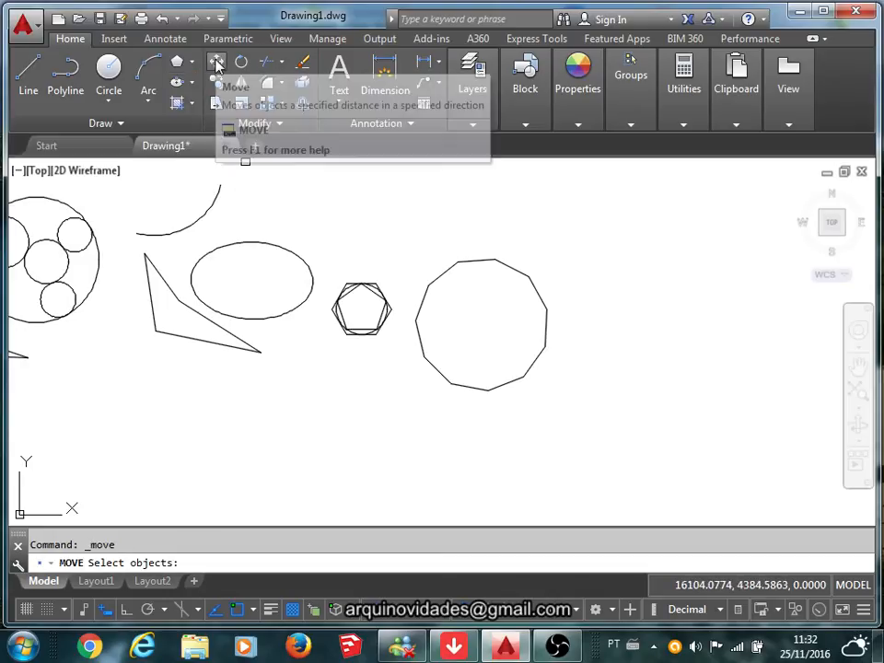
left_click(284, 247)
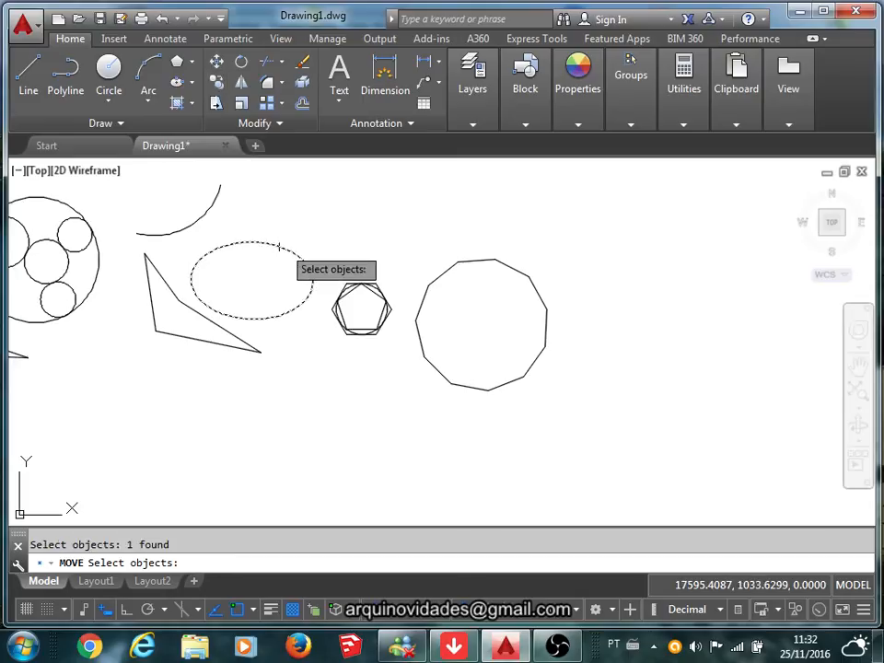
key("Return")
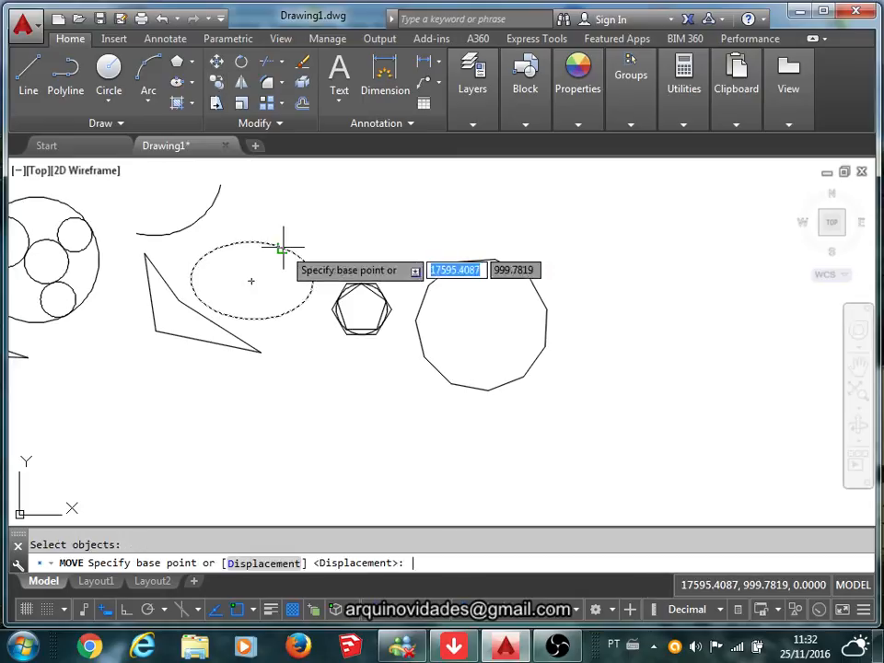
left_click(264, 199)
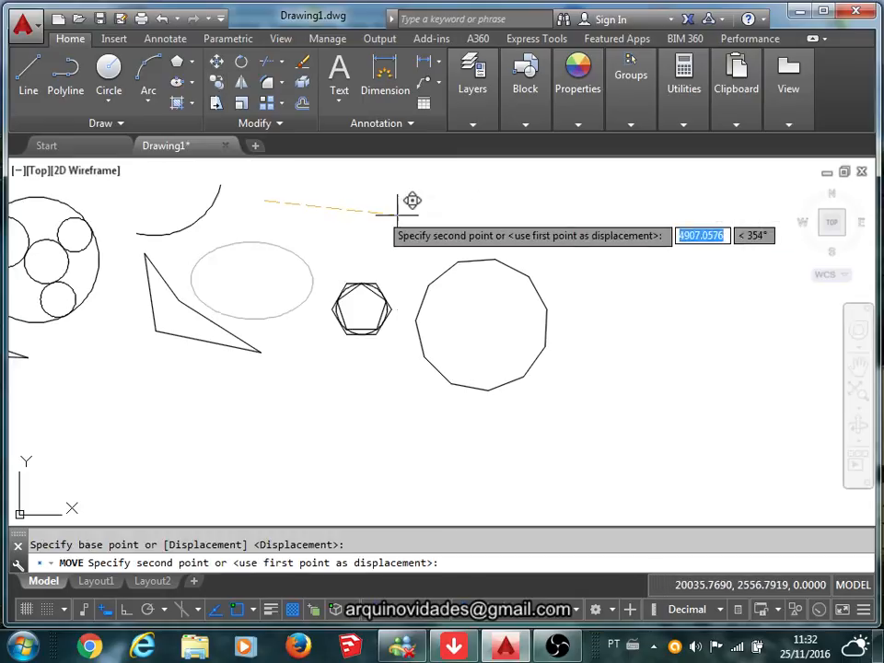
left_click(647, 211)
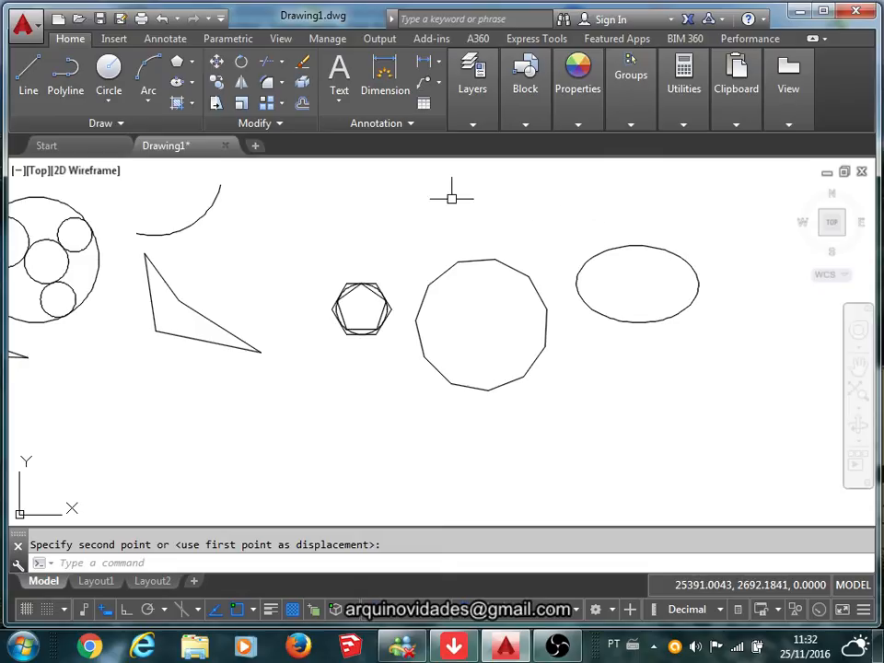
Copy the moved ellipse to a spot above the hexagon and to three spots in a row below the existing shapes
left_click(215, 82)
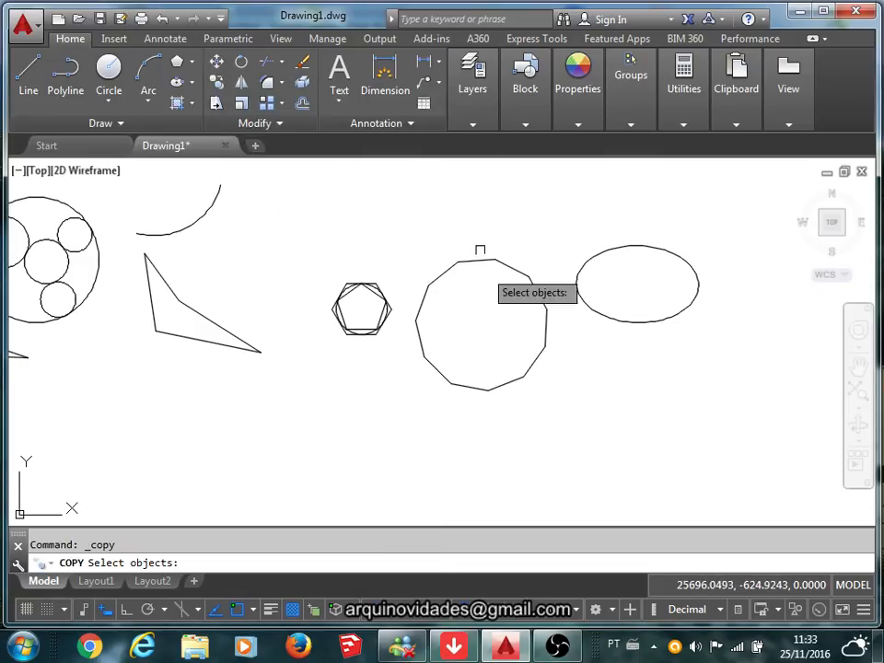
left_click(591, 259)
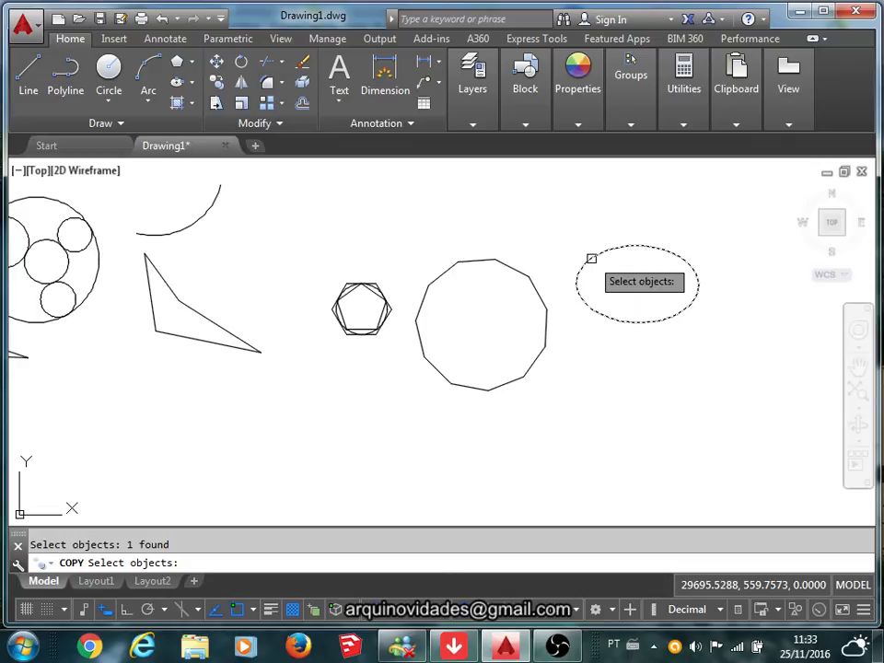
key("Return")
left_click(576, 205)
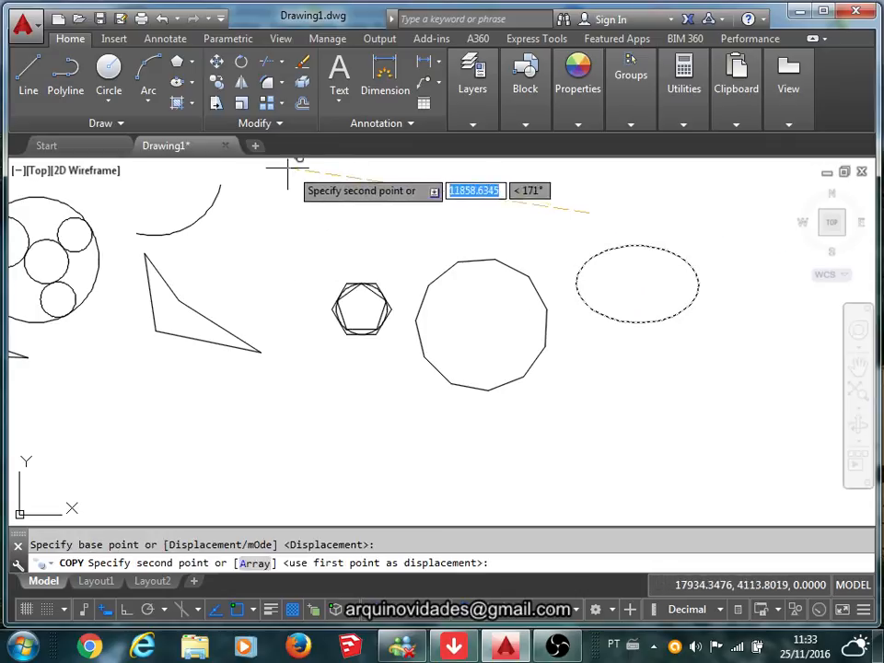
left_click(242, 162)
left_click(274, 368)
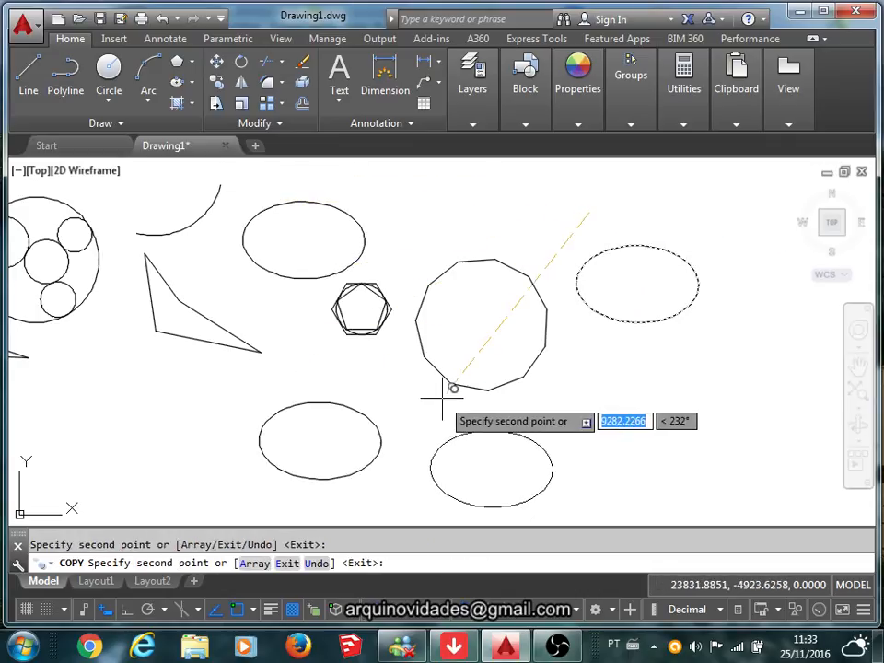
left_click(445, 397)
left_click(635, 399)
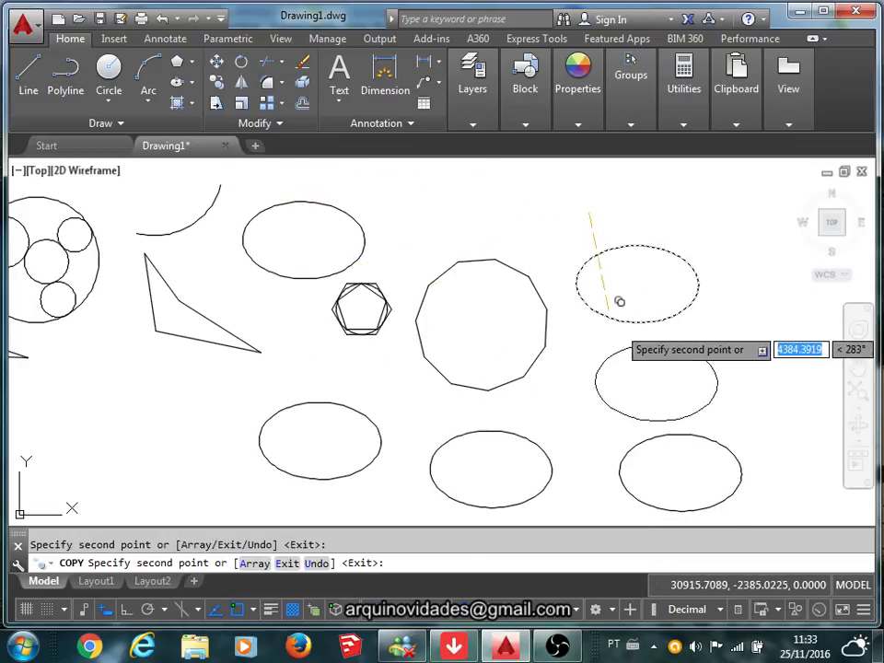
Place further copies of the ellipse above the 11-sided polygon and around the original ellipse, then end the Copy command
left_click(504, 171)
mouse_move(523, 220)
middle_mouse_down()
mouse_move(522, 240)
mouse_move(497, 267)
mouse_move(476, 252)
middle_mouse_up()
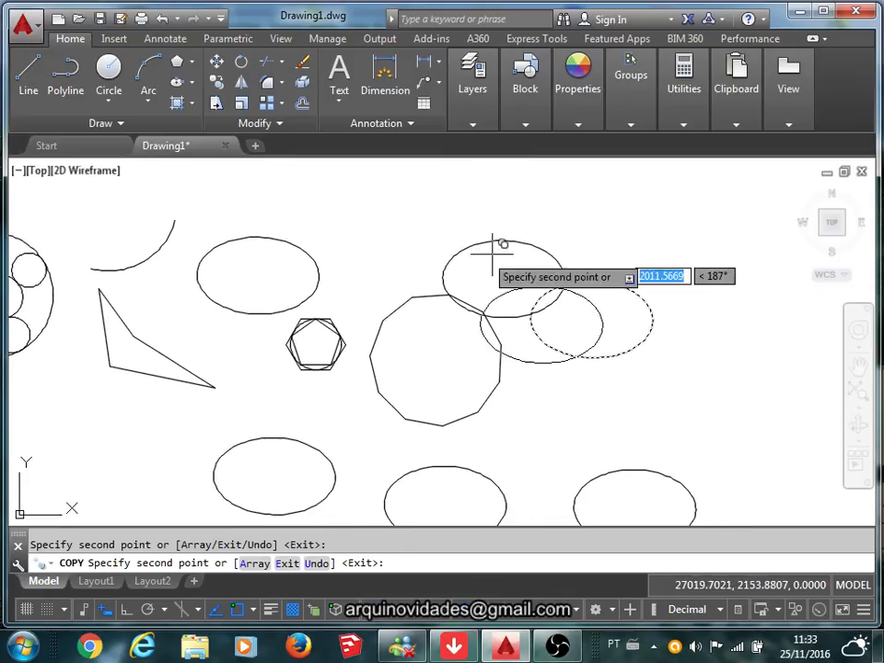
left_click(619, 177)
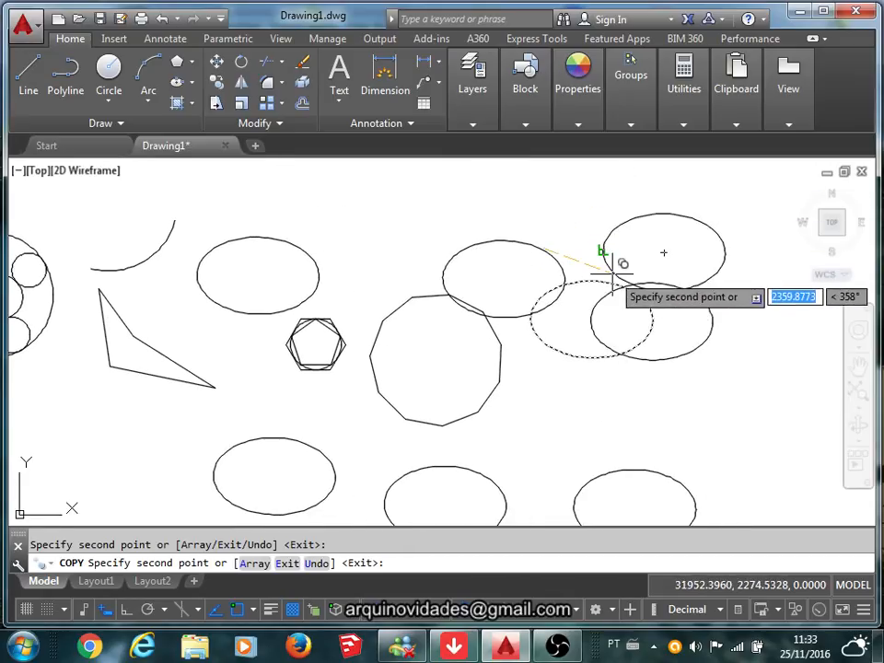
key("Escape")
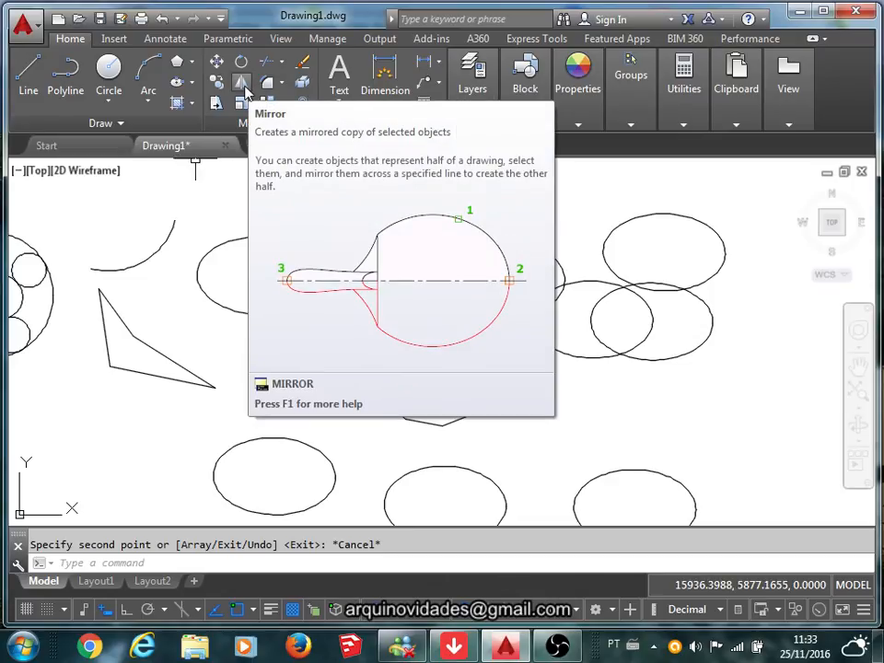
Draw a zigzag of four connected line segments in the empty area below the small stretched quadrilateral
middle_click_drag(217, 332, 500, 277)
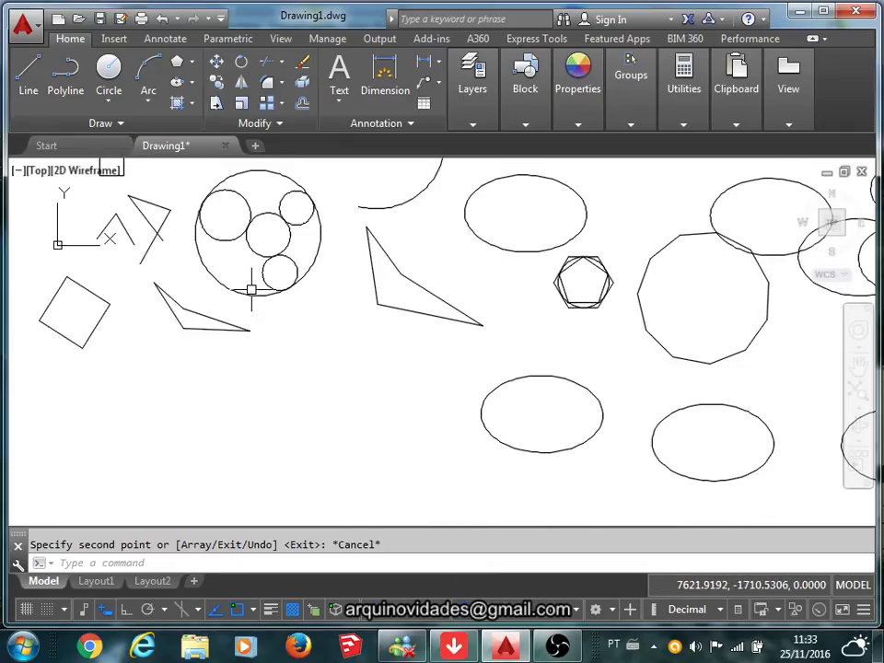
left_click(29, 78)
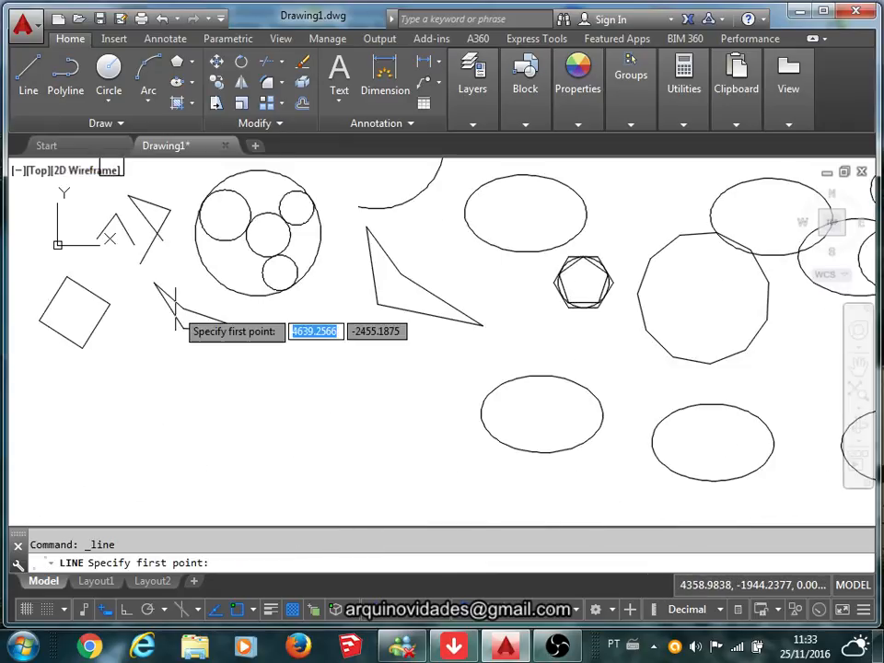
left_click(175, 408)
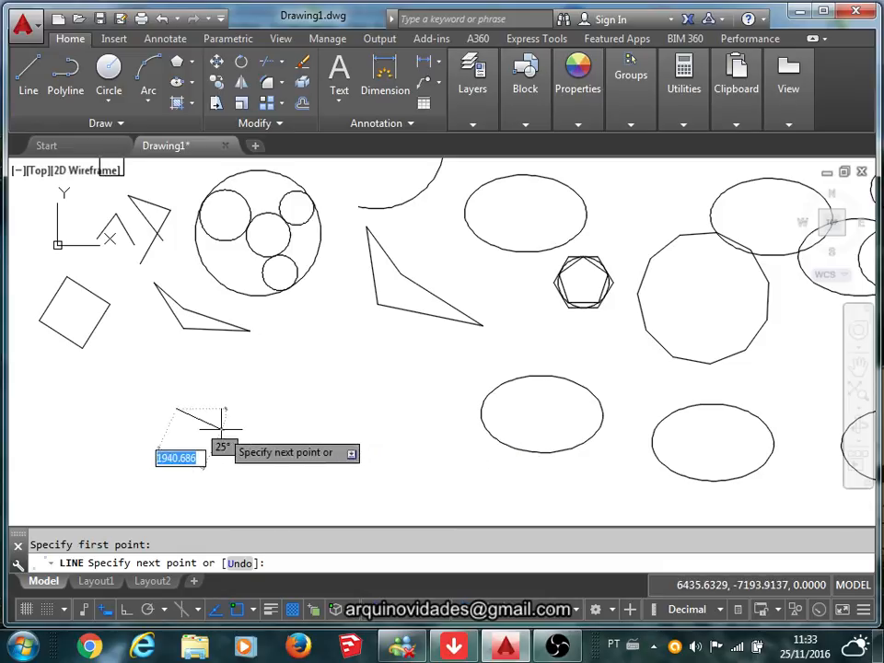
left_click(238, 464)
left_click(247, 405)
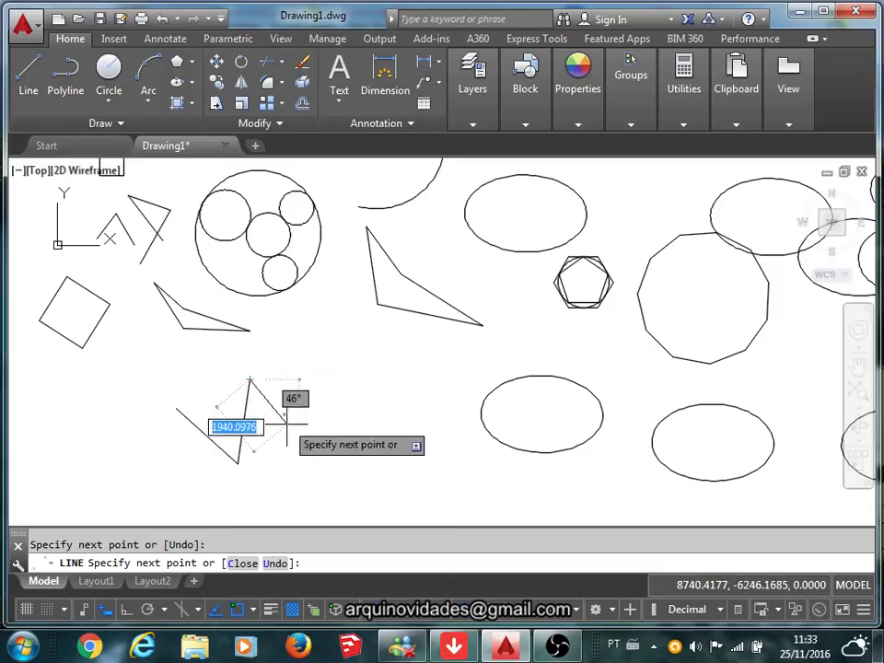
left_click(291, 435)
left_click(297, 381)
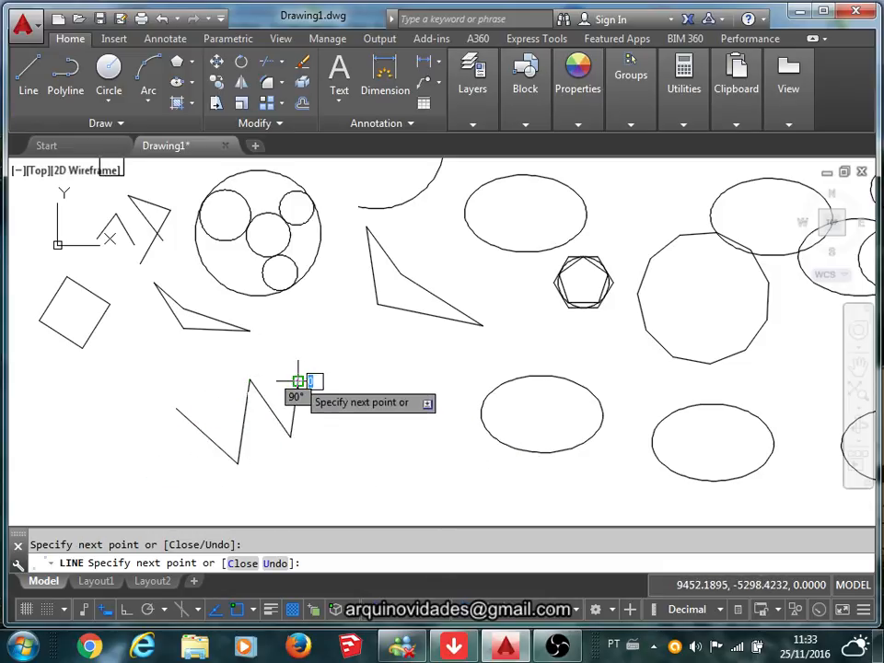
Turn Ortho on and continue the line with five alternating horizontal and vertical segments, ending back beside the zigzag
key("F8")
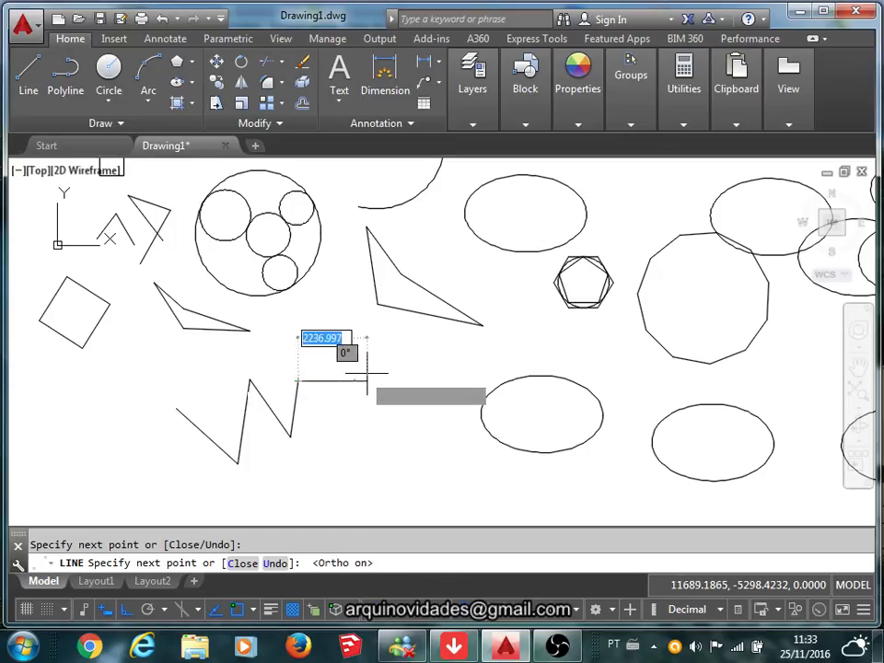
left_click(367, 380)
left_click(368, 469)
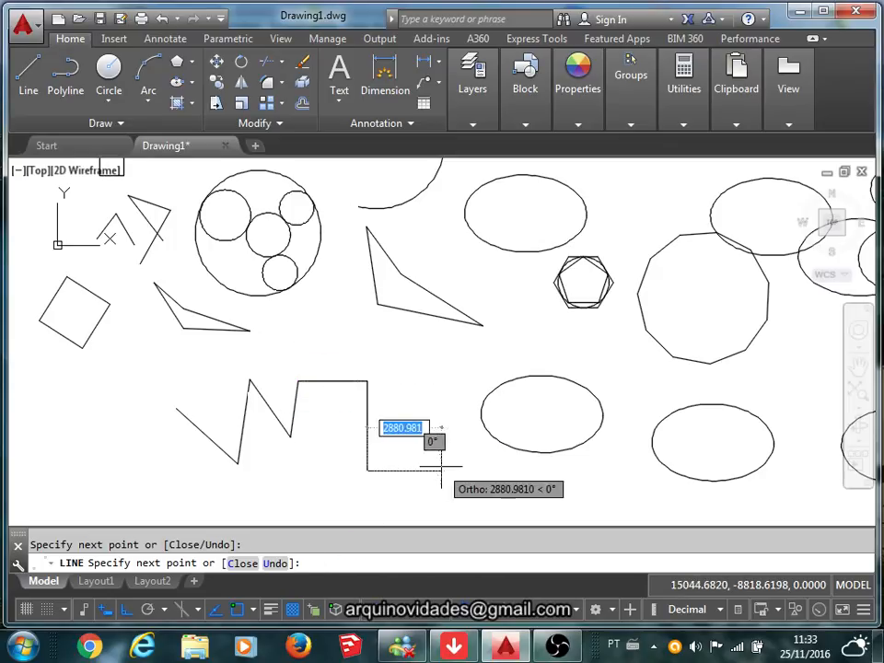
left_click(442, 469)
left_click(442, 410)
left_click(303, 411)
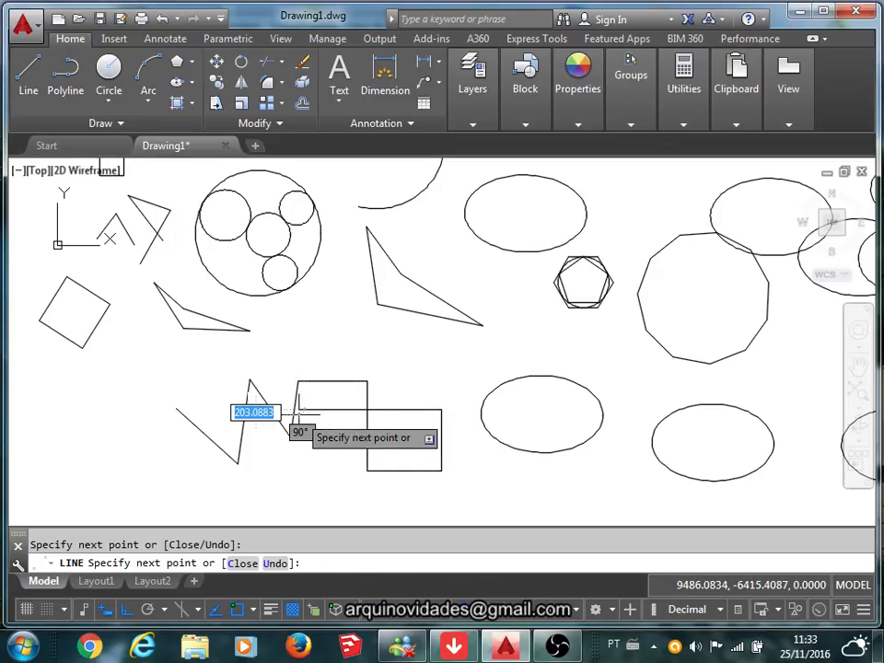
Turn Ortho off and finish the line figure with free slanted segments below the rectangular part
key("F8")
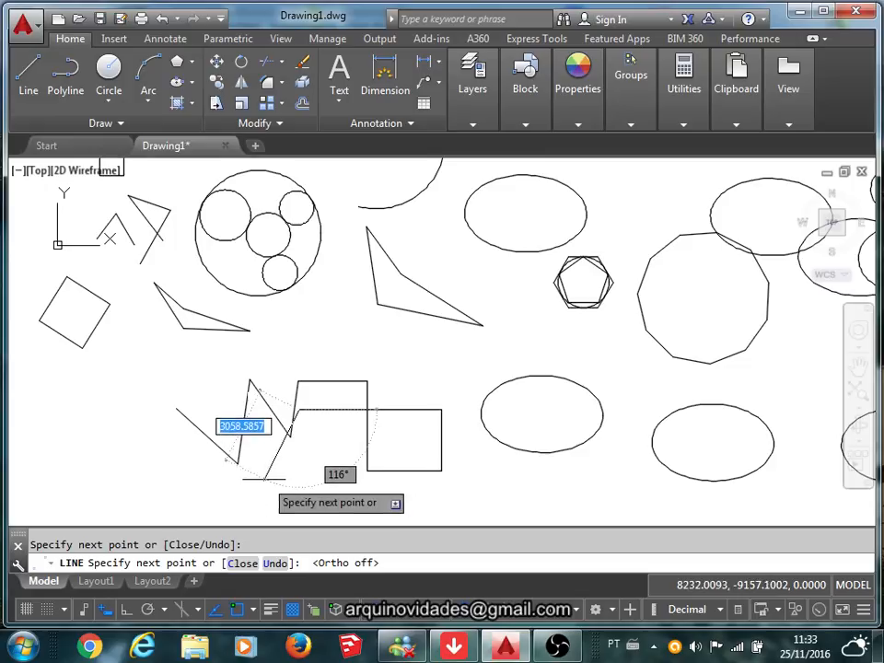
left_click(263, 481)
left_click(337, 452)
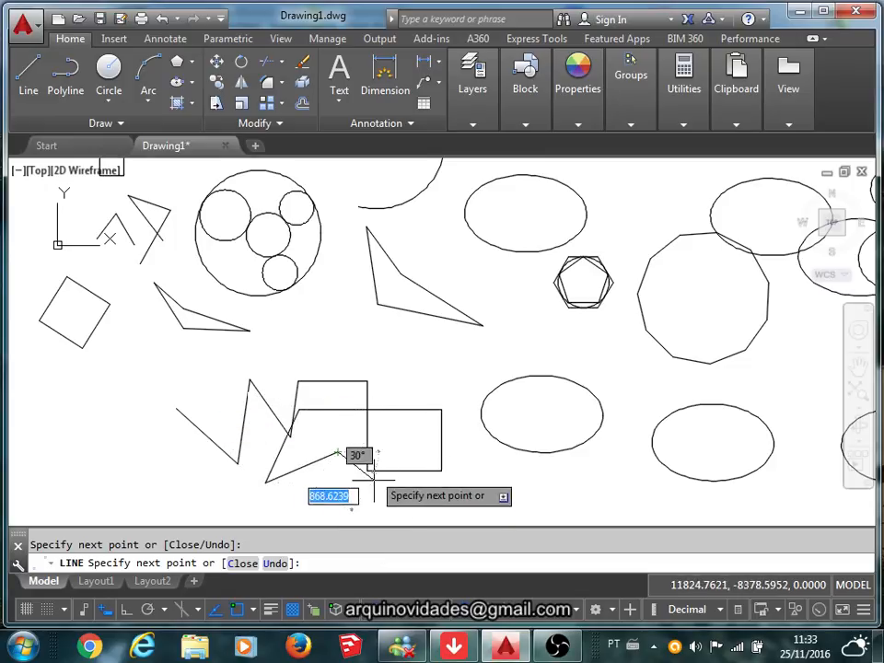
key("Escape")
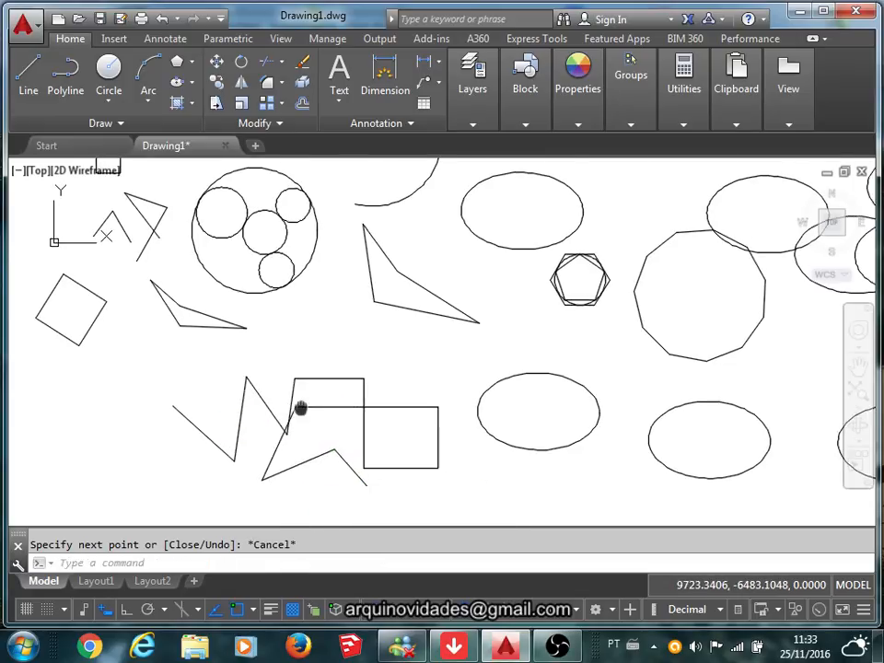
Mirror the whole zigzag line figure about the line along its lower horizontal edge, keeping the source objects
middle_click_drag(300, 409, 253, 296)
scroll(253, 296, "down", 4)
middle_click_drag(252, 337, 272, 394)
scroll(308, 358, "up", 4)
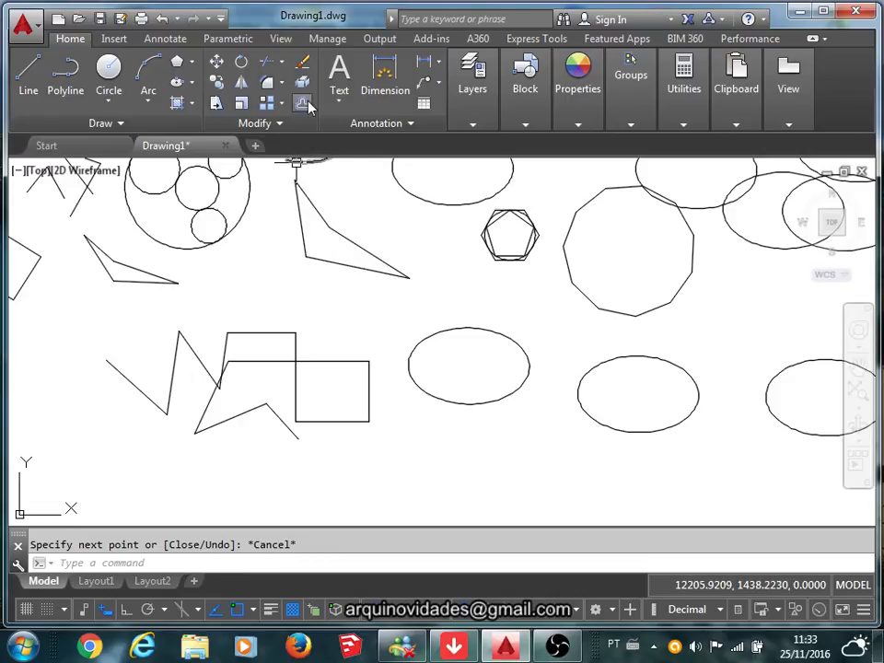
left_click(240, 82)
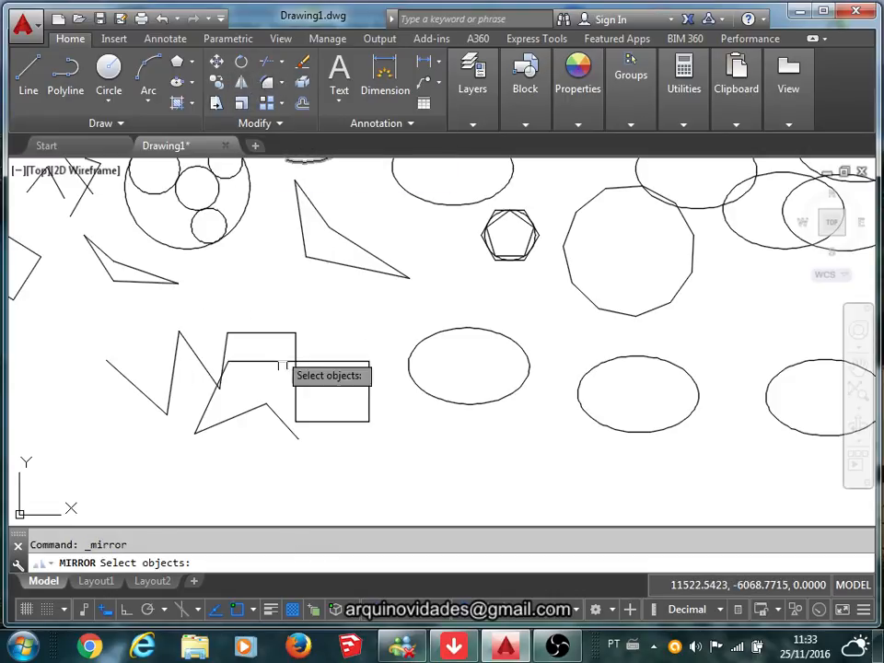
left_click(387, 447)
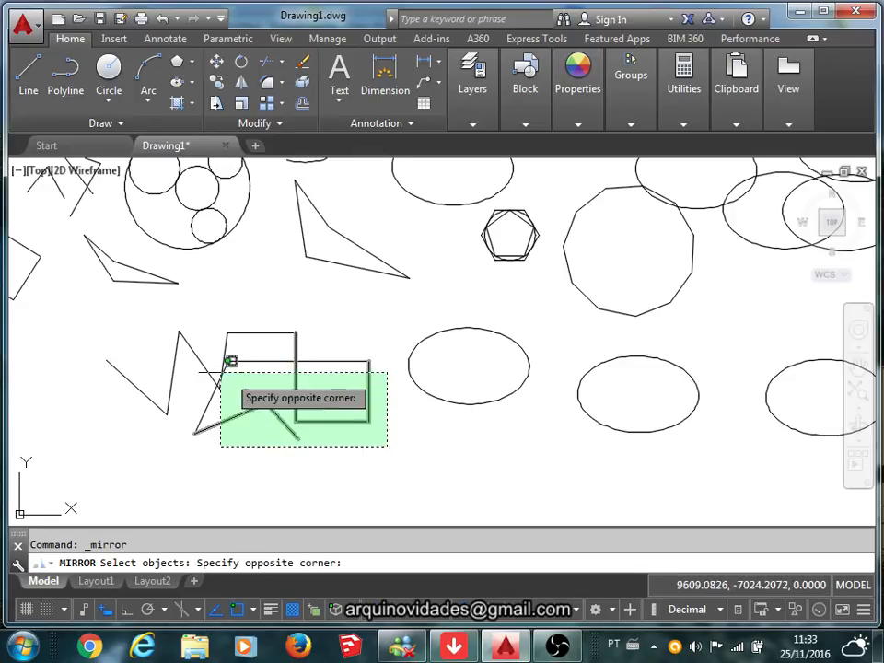
left_click(104, 337)
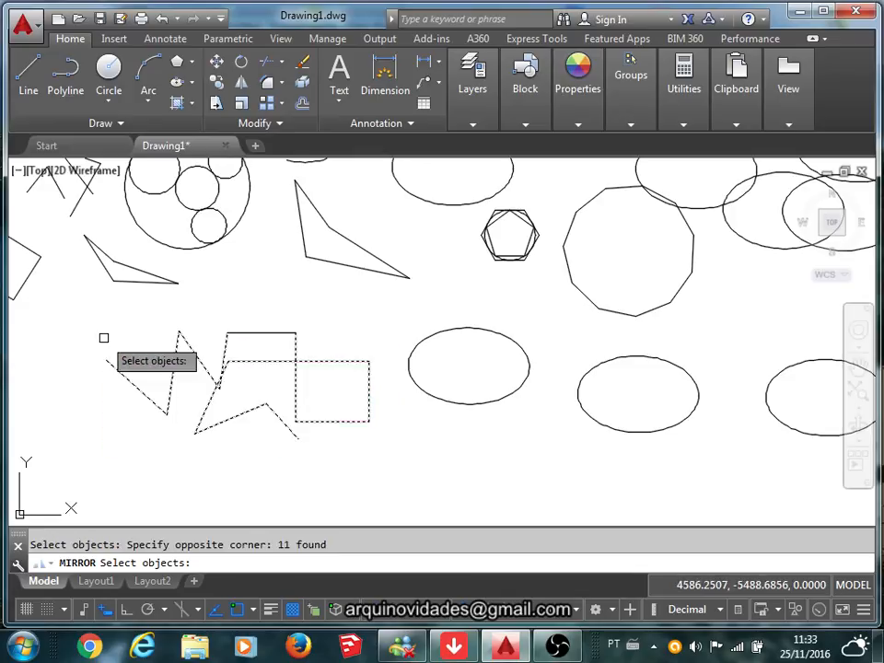
key("Return")
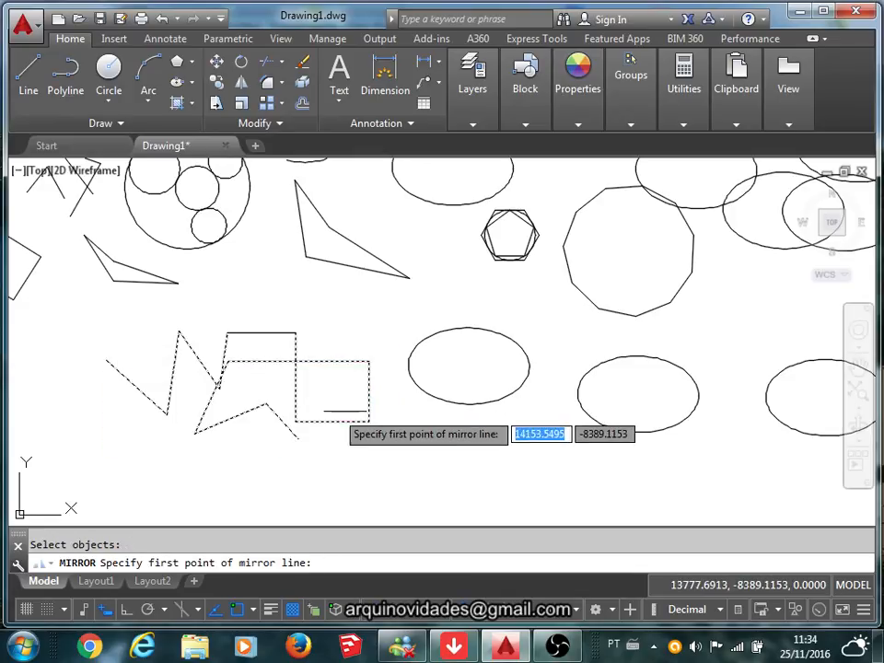
left_click(368, 422)
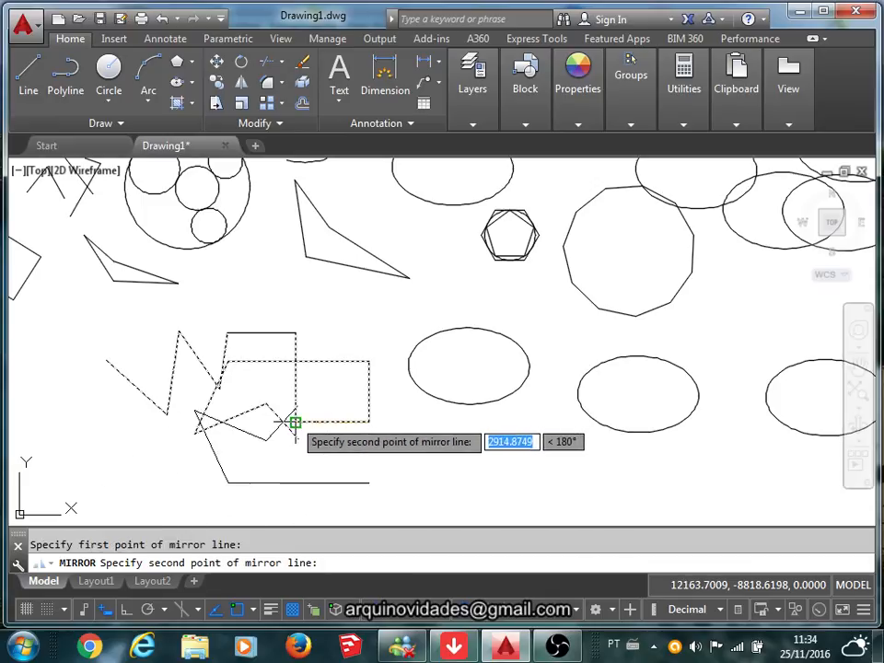
left_click(292, 421)
key("Return")
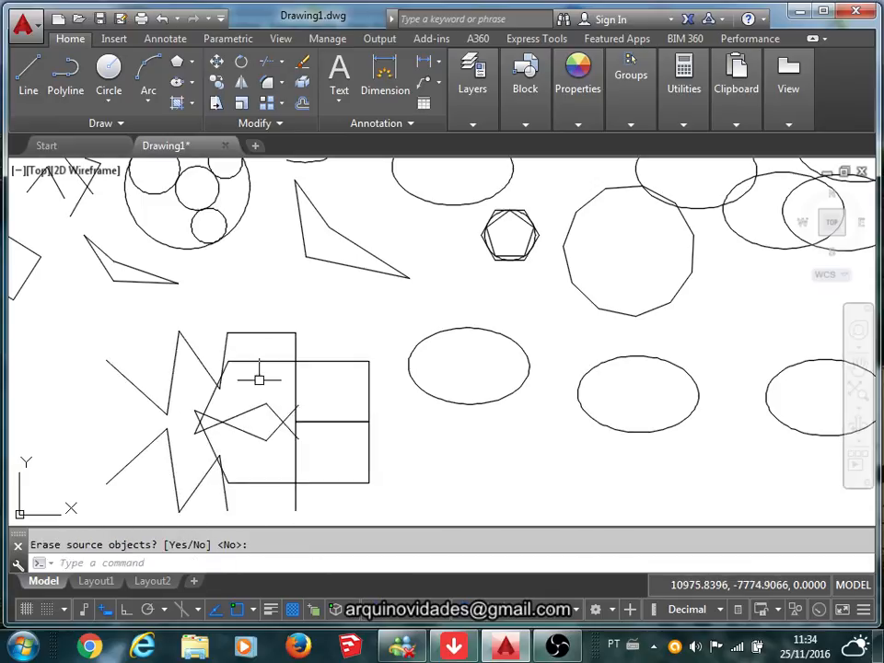
Select the lower ellipses, polygons and part of the mirrored figure with a crossing selection, and clear the selection
mouse_move(257, 375)
middle_mouse_down()
mouse_move(239, 282)
mouse_move(242, 289)
middle_mouse_up()
mouse_move(277, 464)
middle_mouse_down()
mouse_move(321, 340)
mouse_move(296, 420)
middle_mouse_up()
scroll(322, 340, "down", 4)
scroll(292, 415, "up", 5)
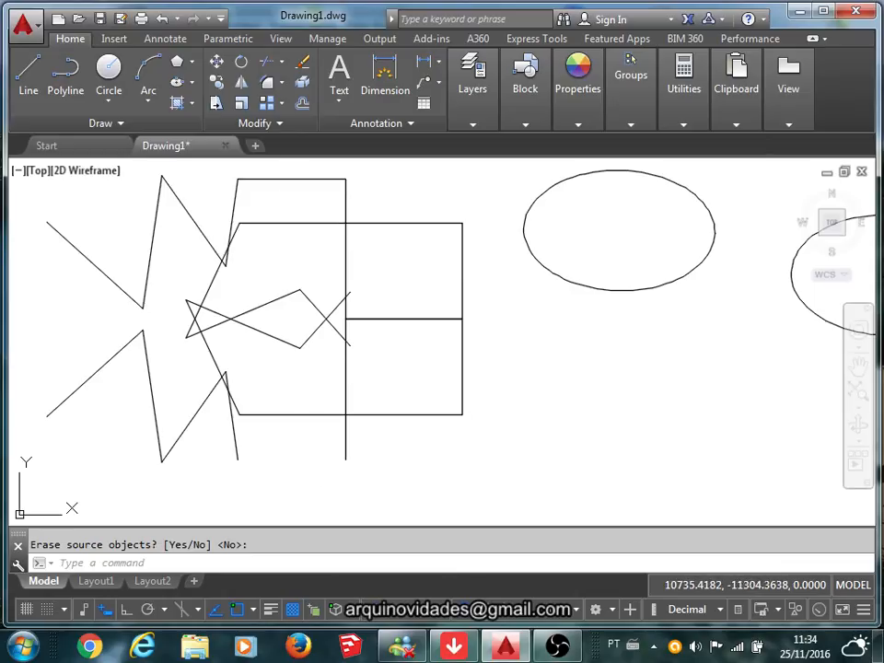
scroll(283, 410, "down", 4)
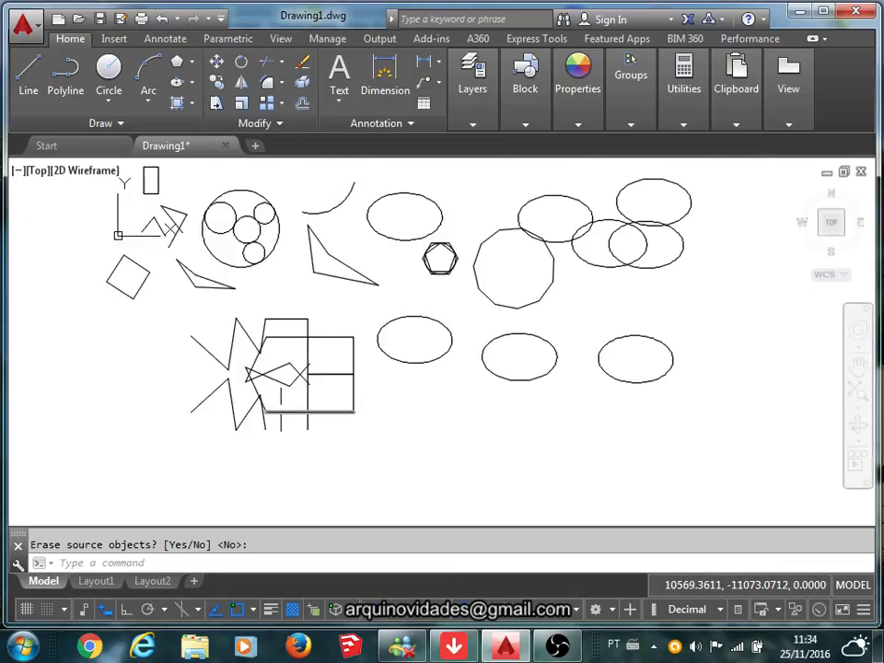
mouse_move(260, 407)
middle_mouse_down()
mouse_move(240, 401)
mouse_move(209, 418)
mouse_move(237, 429)
middle_mouse_up()
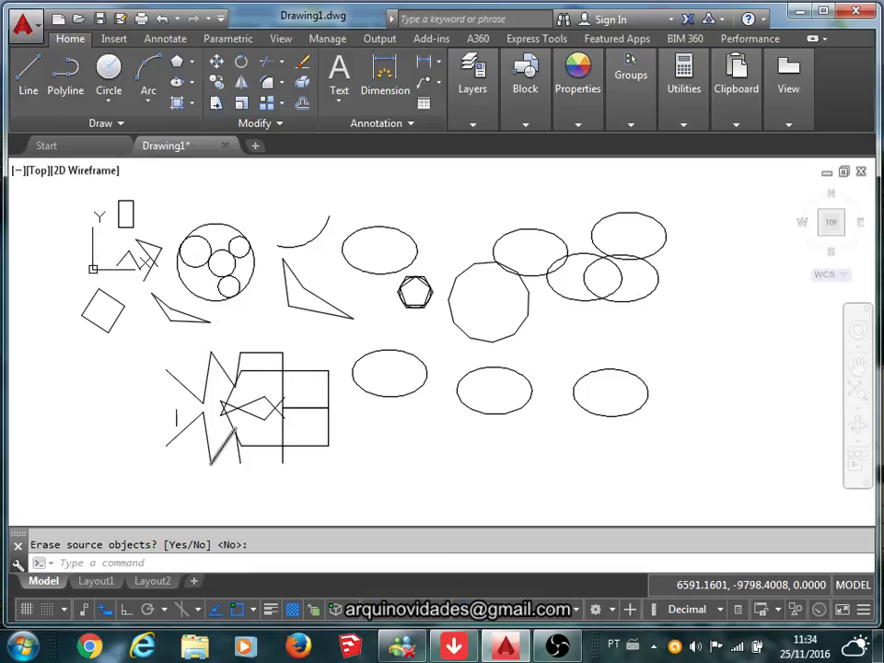
left_click(711, 467)
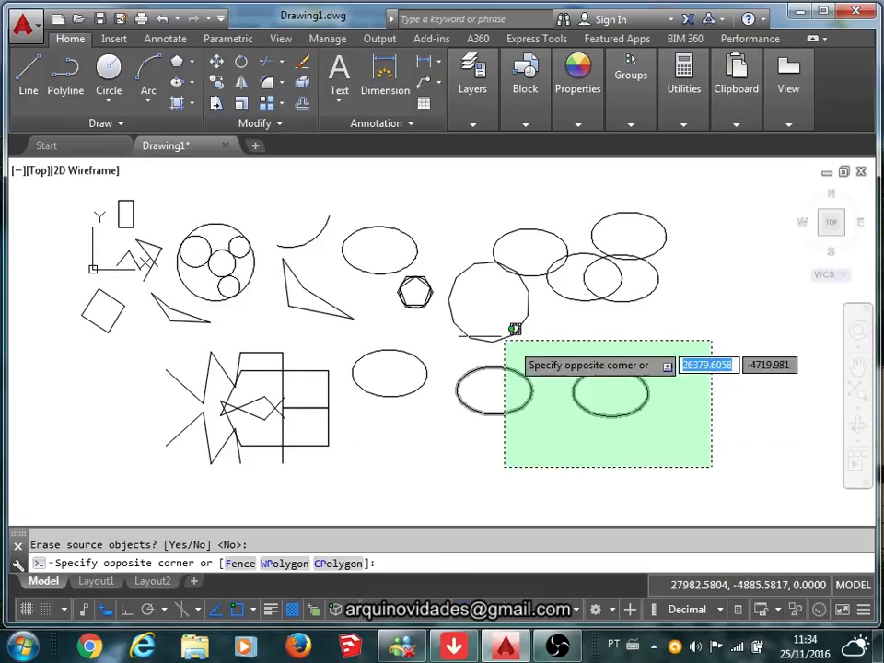
left_click(268, 288)
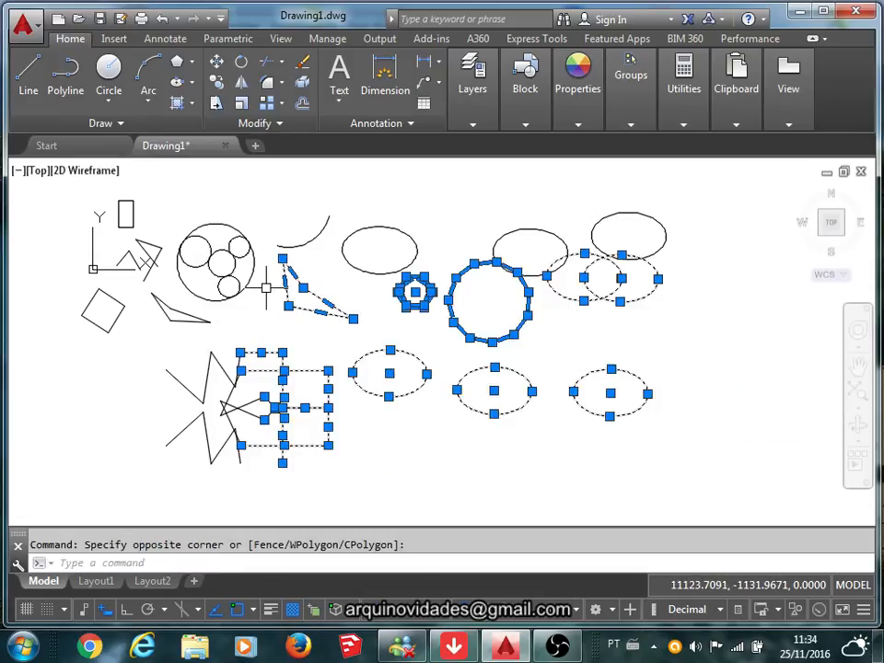
key("Escape")
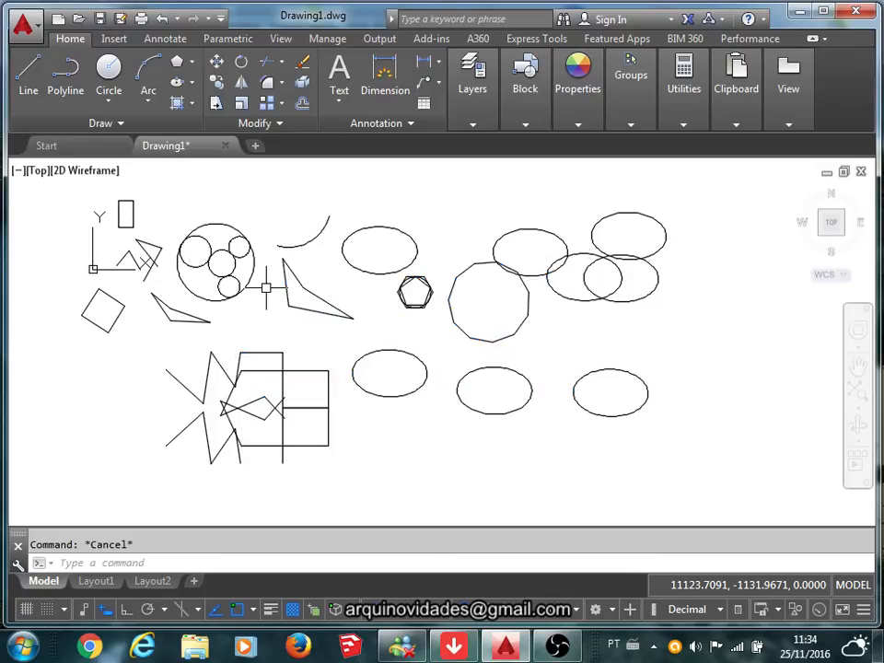
Practise window selection twice from below the mirrored figure, around all three lower ellipses and around only the nearest one, clearing each selection
left_click(257, 486)
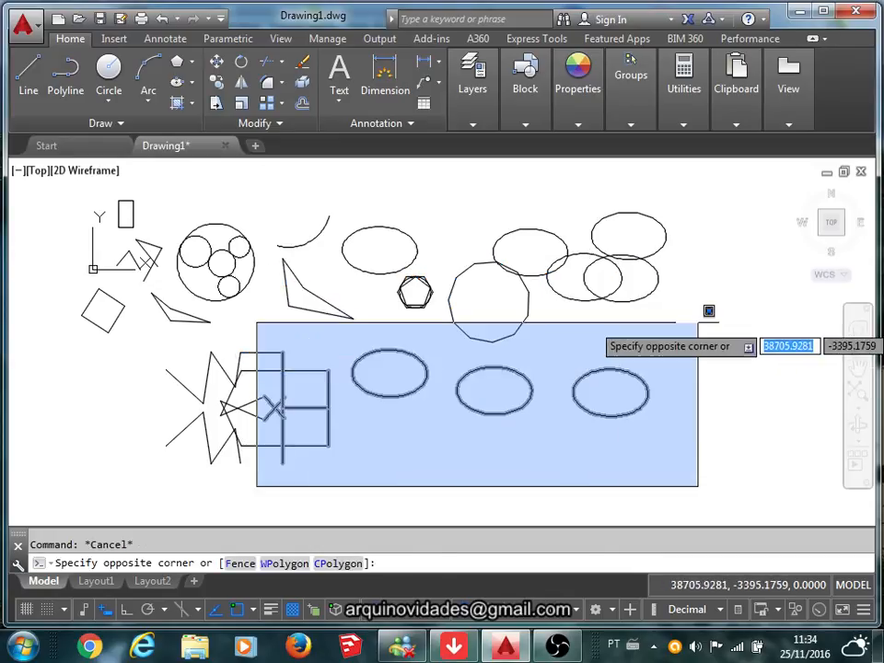
left_click(675, 296)
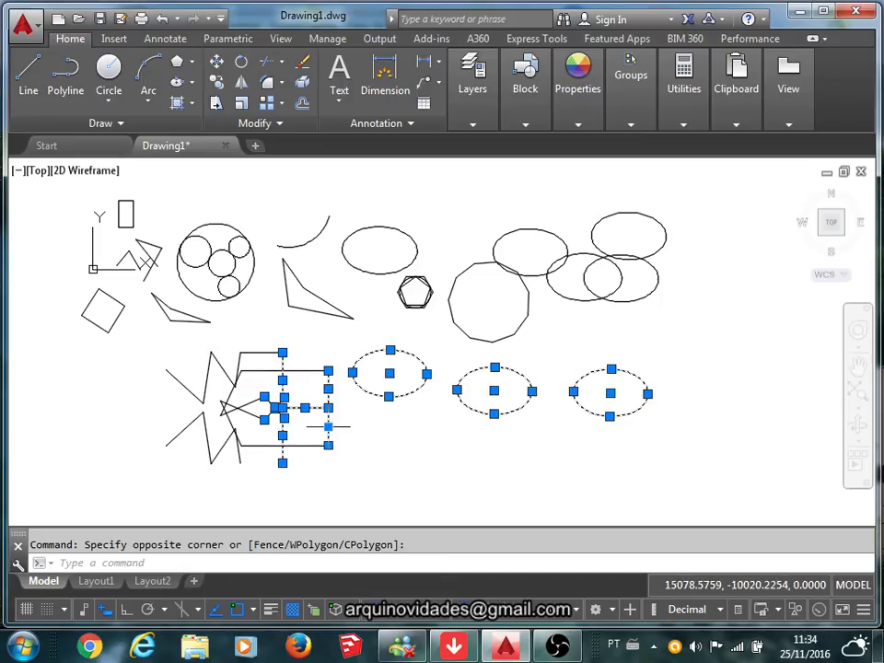
key("Escape")
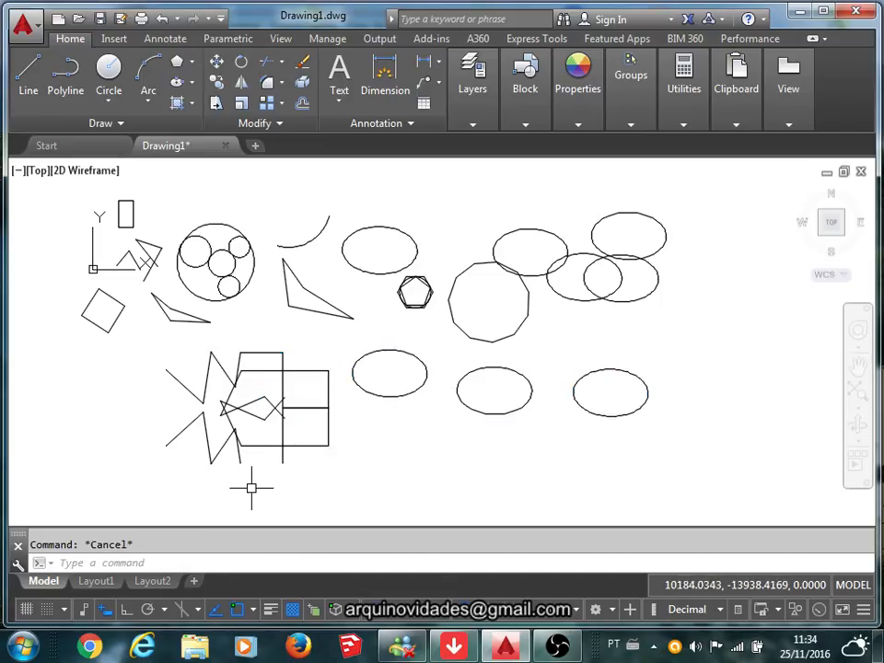
left_click(254, 486)
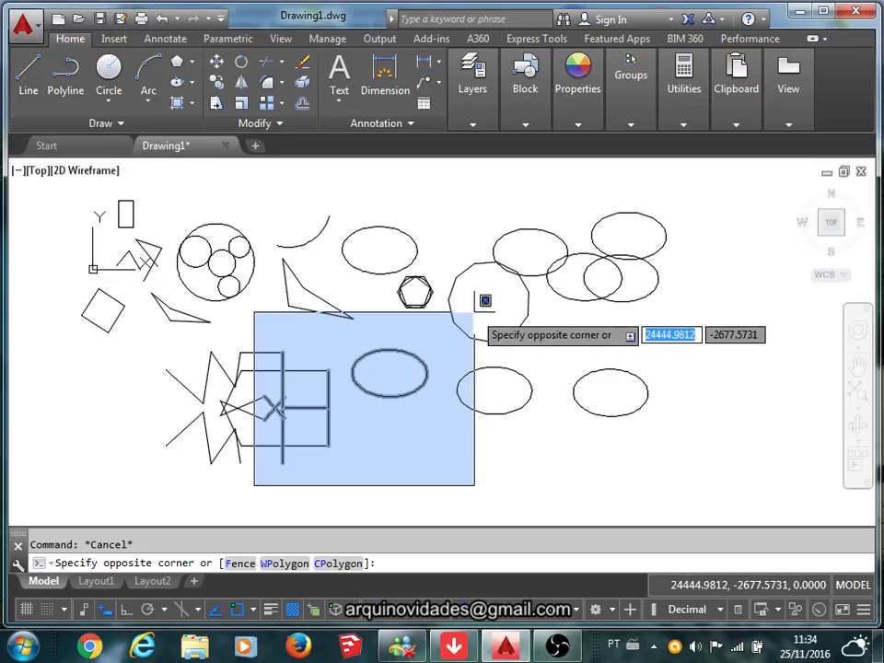
left_click(474, 313)
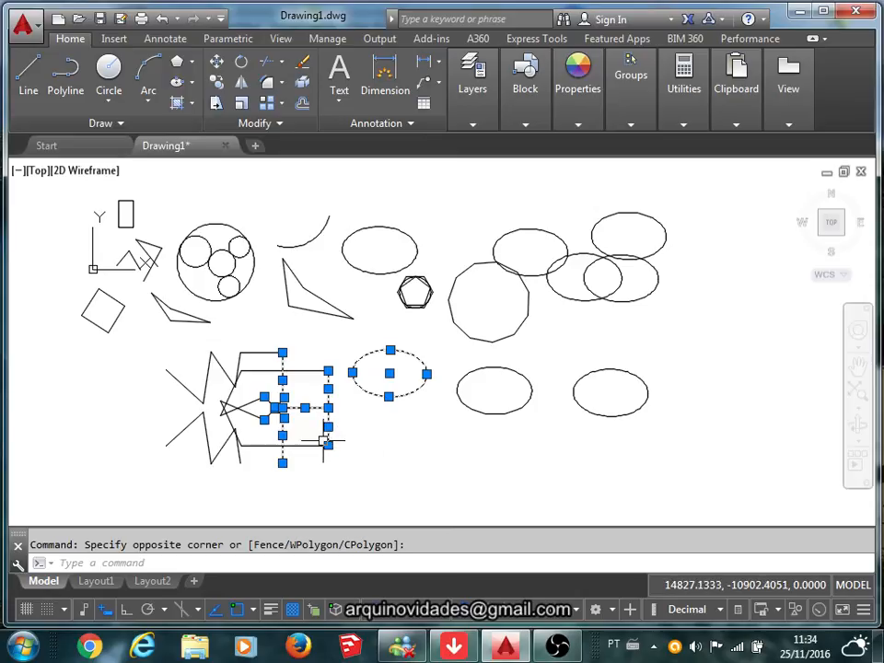
key("Escape")
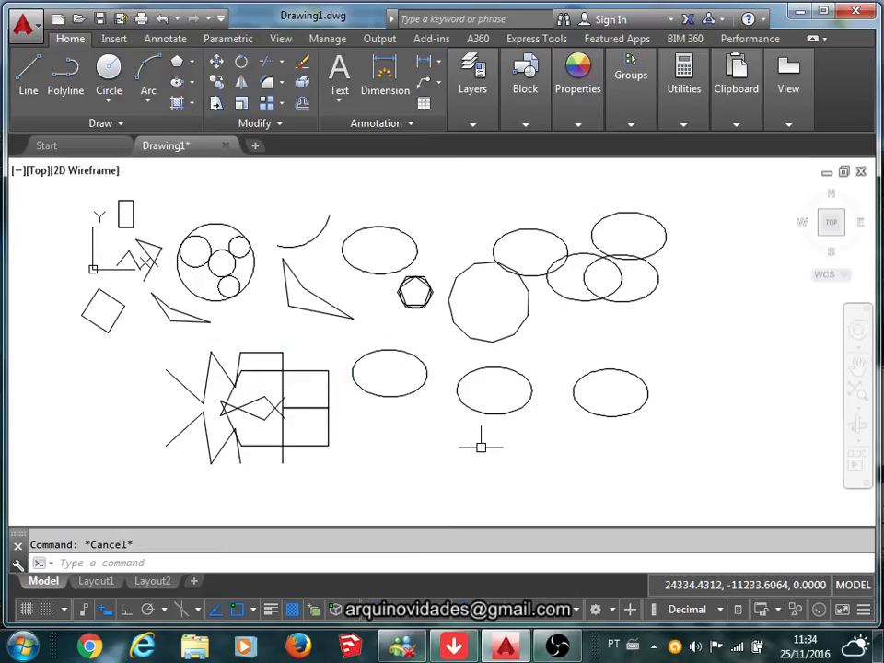
Make a crossing selection from below the middle lower ellipse to the large circle, and clear it
left_click(540, 470)
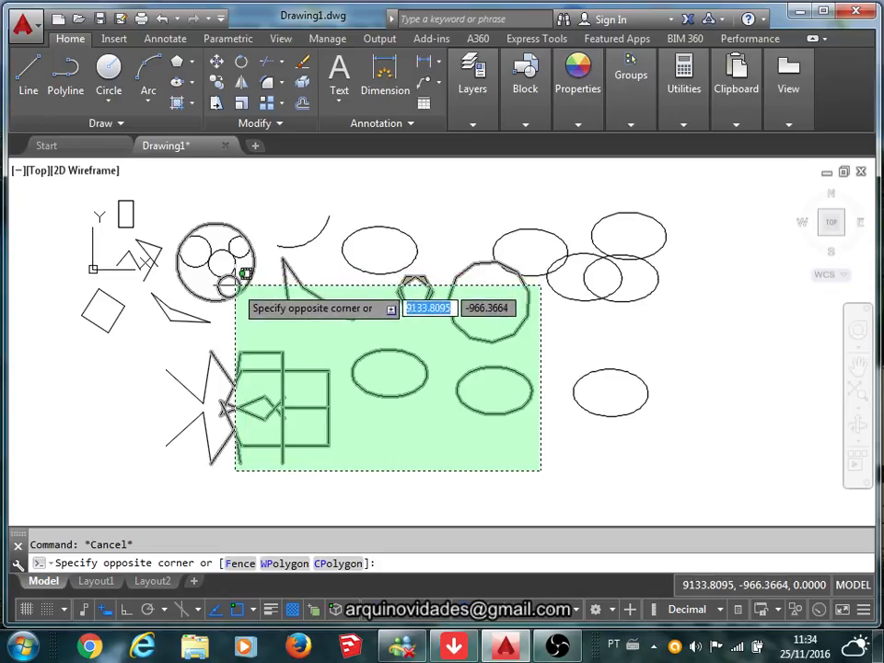
left_click(238, 287)
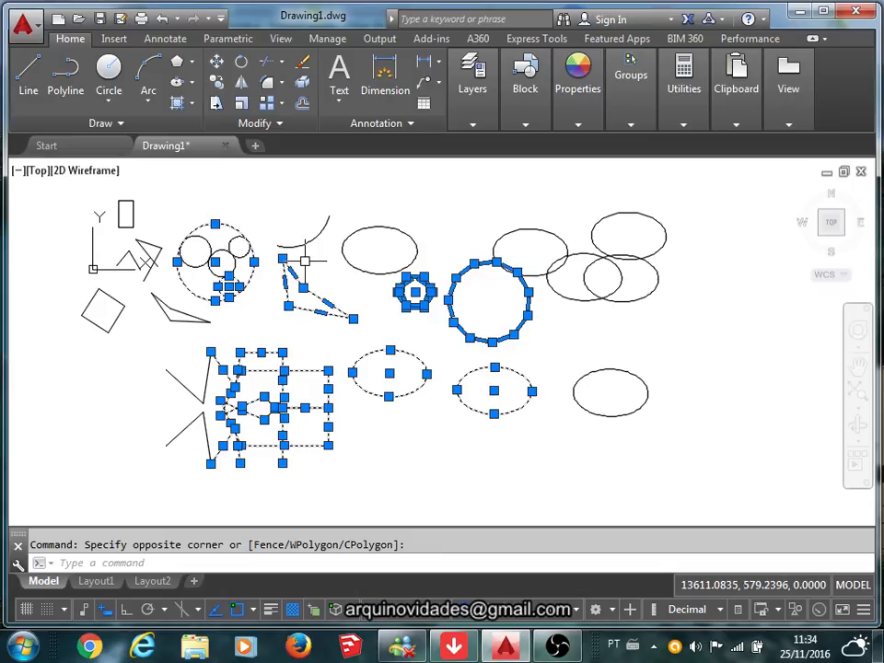
key("Escape")
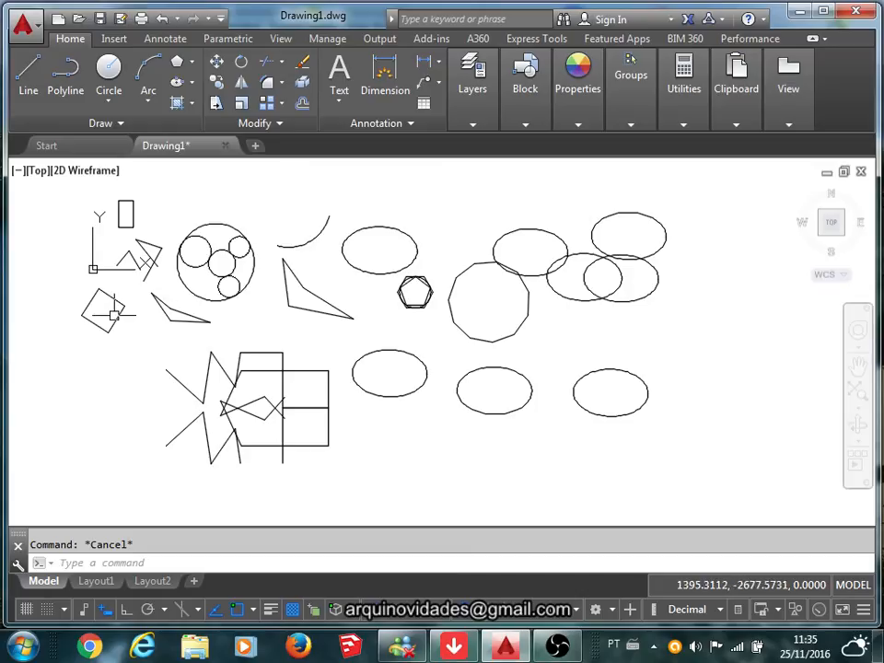
Start a polyline in the empty area below the ellipses with seven straight segments, forming a step, a V and a rising zigzag
mouse_move(114, 315)
middle_mouse_down()
mouse_move(196, 299)
mouse_move(179, 313)
middle_mouse_up()
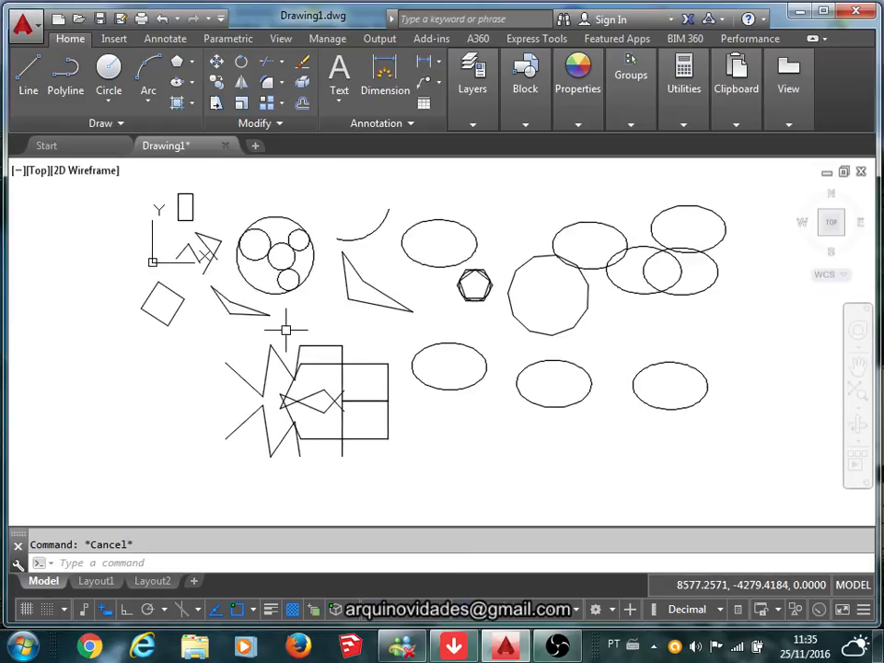
left_click(70, 81)
middle_click_drag(363, 402, 212, 310)
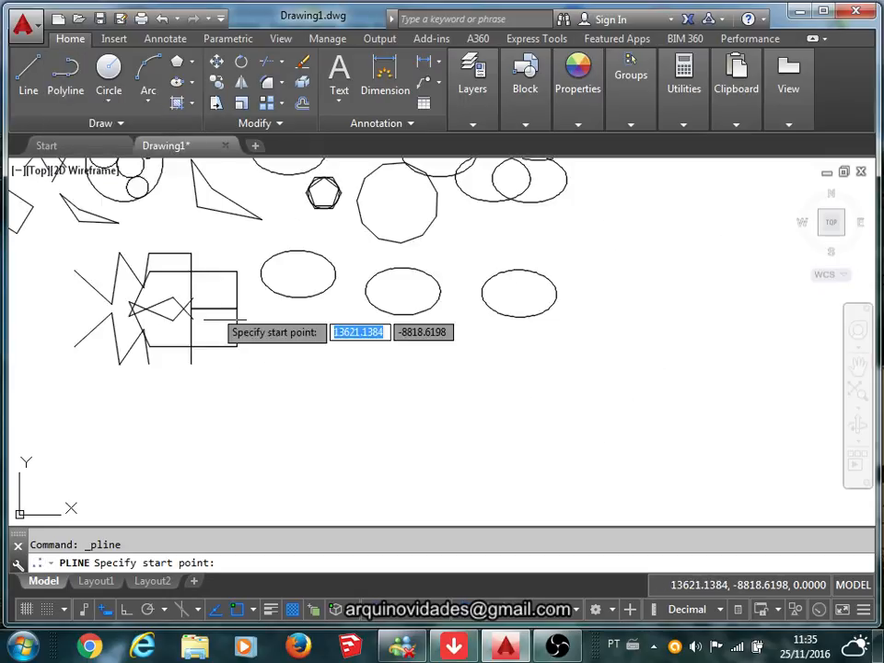
left_click(346, 437)
left_click(450, 438)
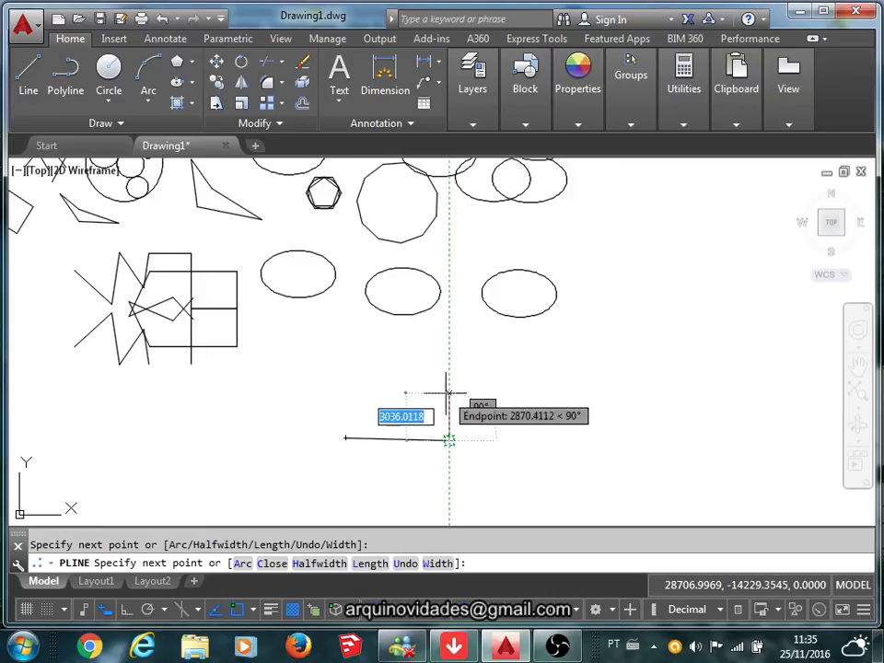
left_click(449, 393)
left_click(548, 393)
left_click(584, 451)
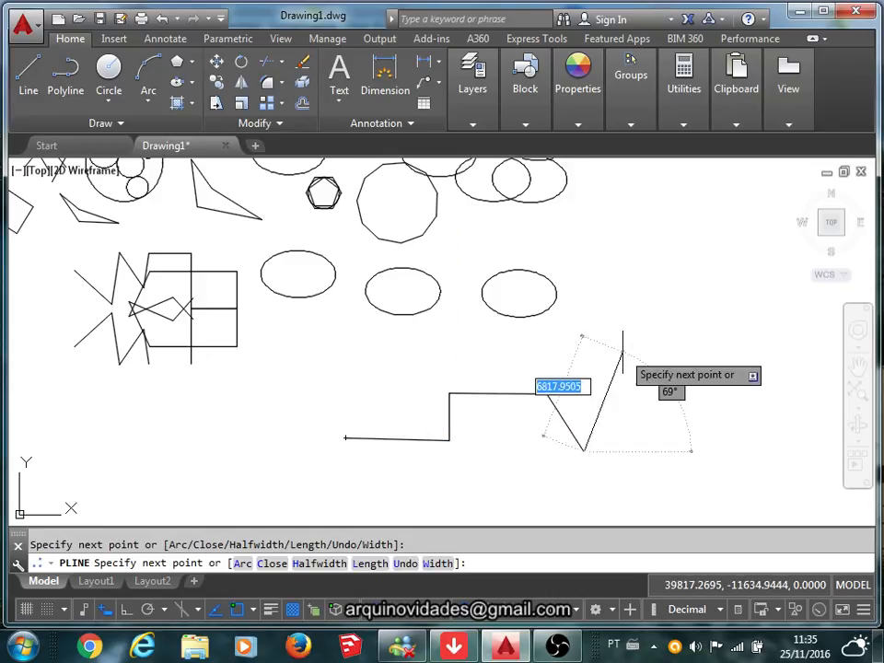
left_click(623, 352)
left_click(661, 262)
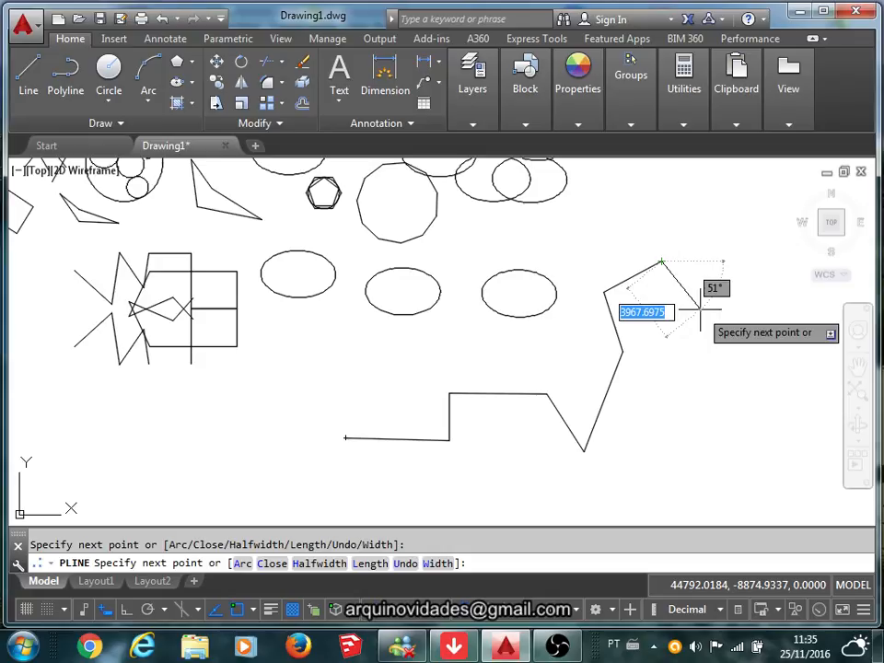
Switch the polyline to Arc mode and continue it with seven tangent arcs that loop up and curve back down
type("a")
key("Return")
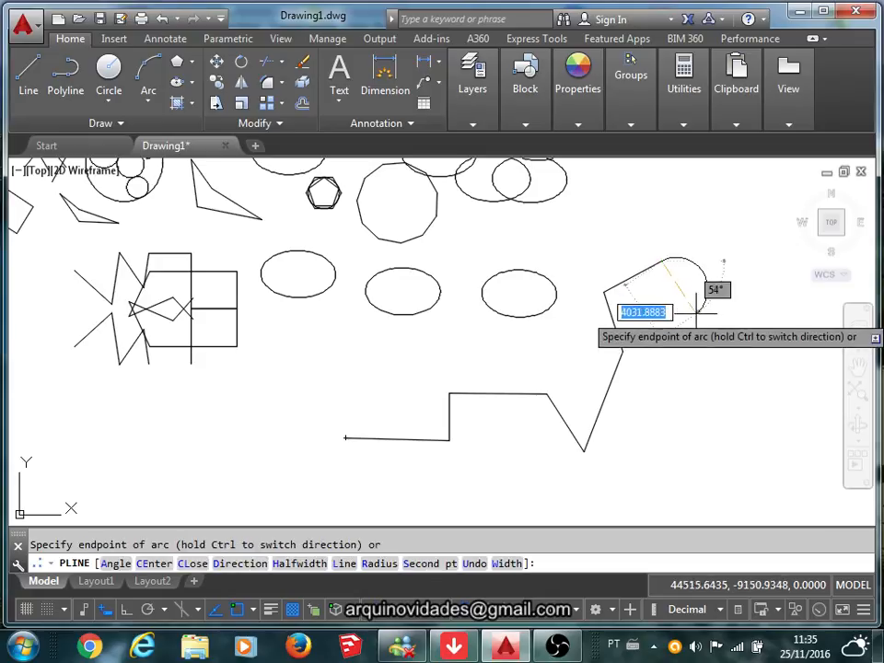
left_click(704, 318)
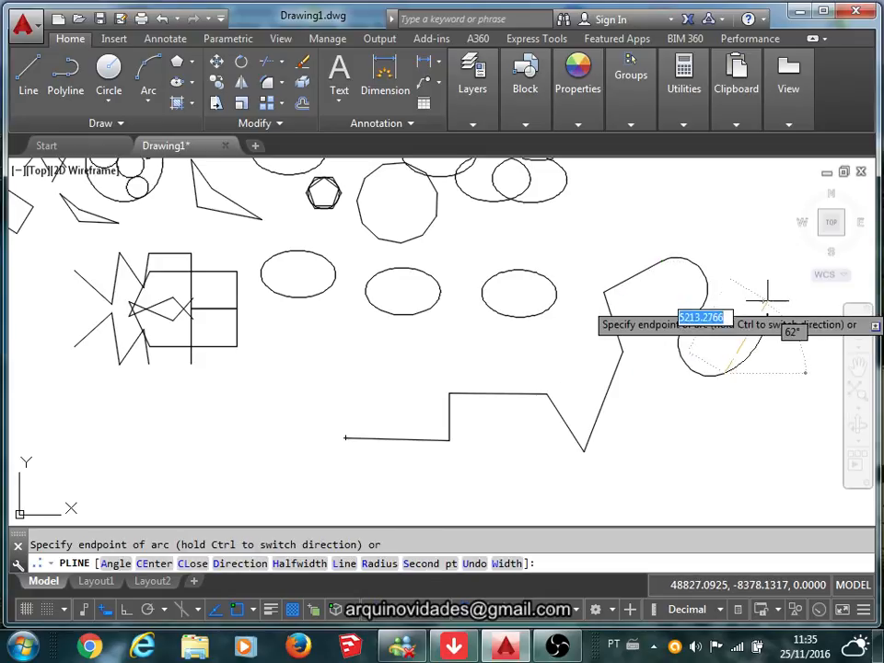
left_click(736, 280)
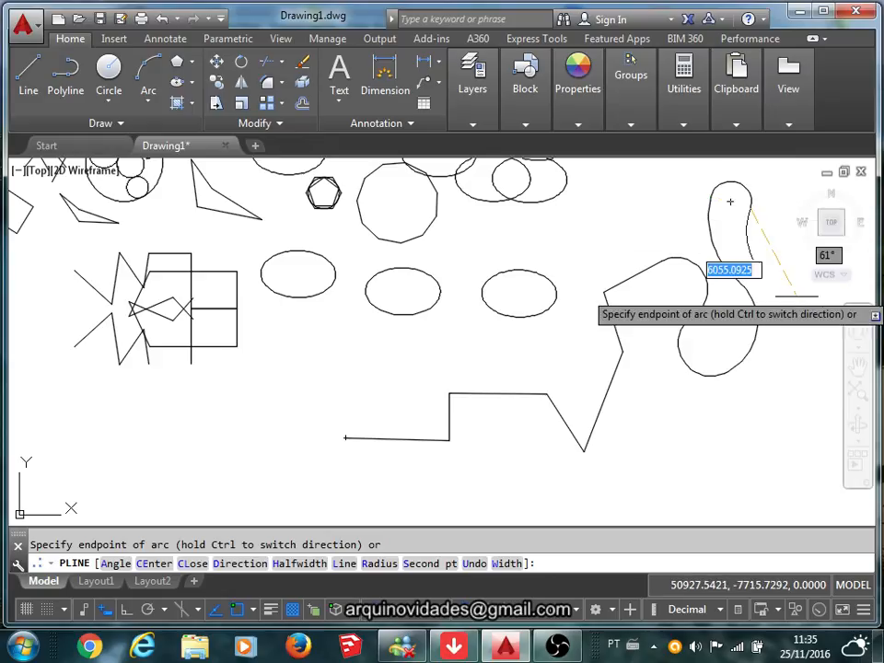
left_click(799, 317)
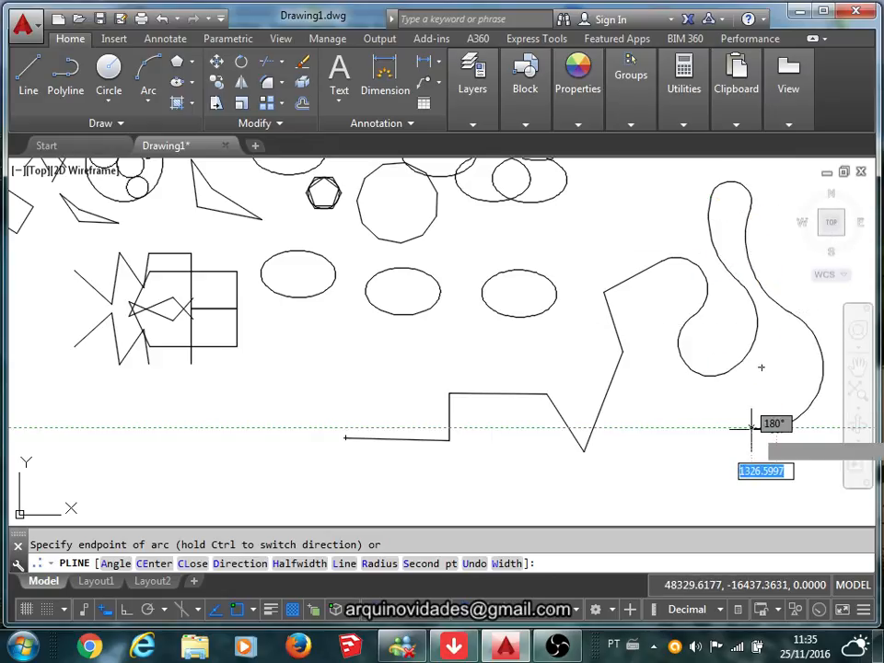
left_click(776, 429)
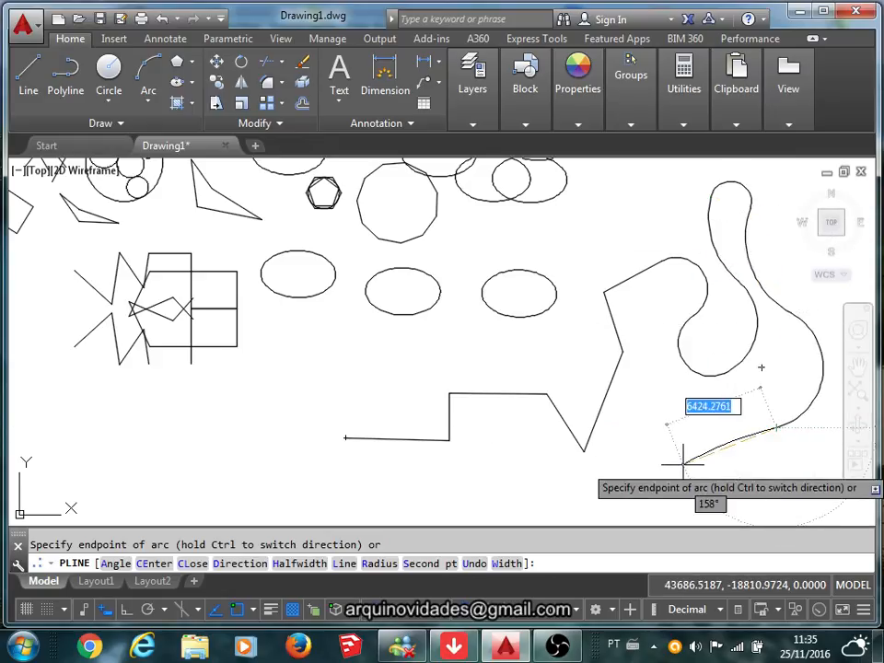
Return the polyline to Line mode, add four straight segments back beneath the starting point, and close it
type("l")
key("Return")
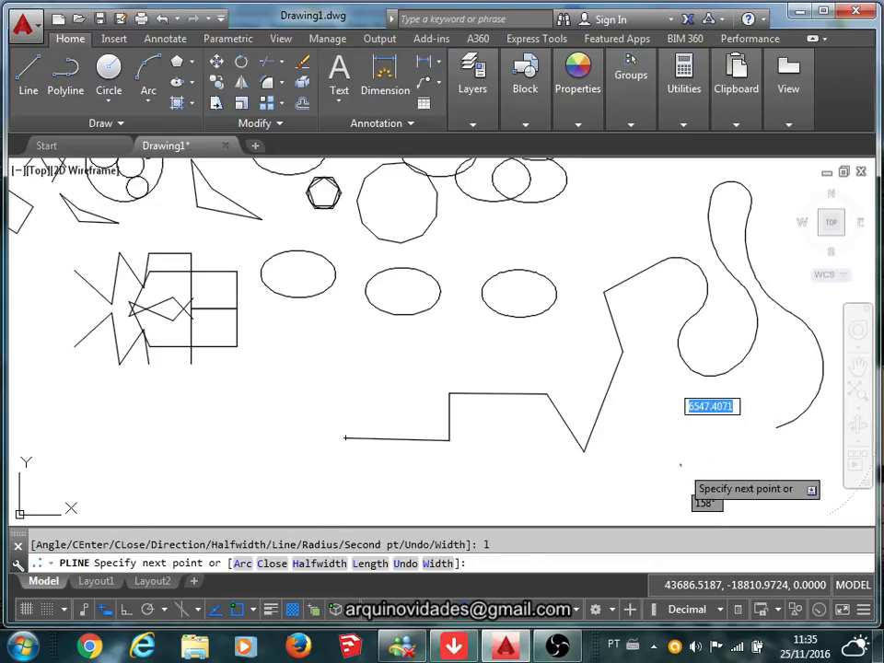
left_click(681, 464)
left_click(659, 412)
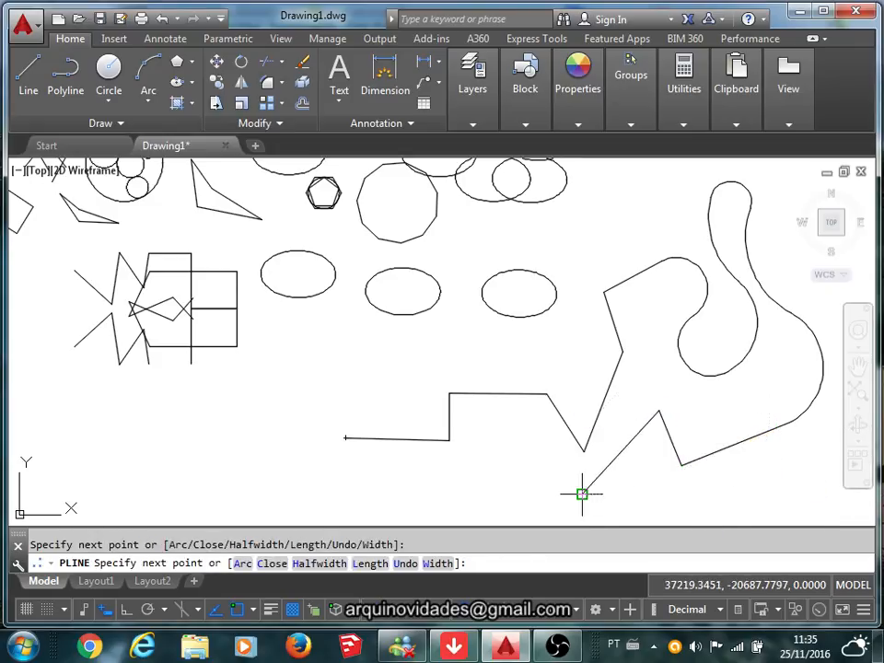
left_click(584, 494)
left_click(363, 485)
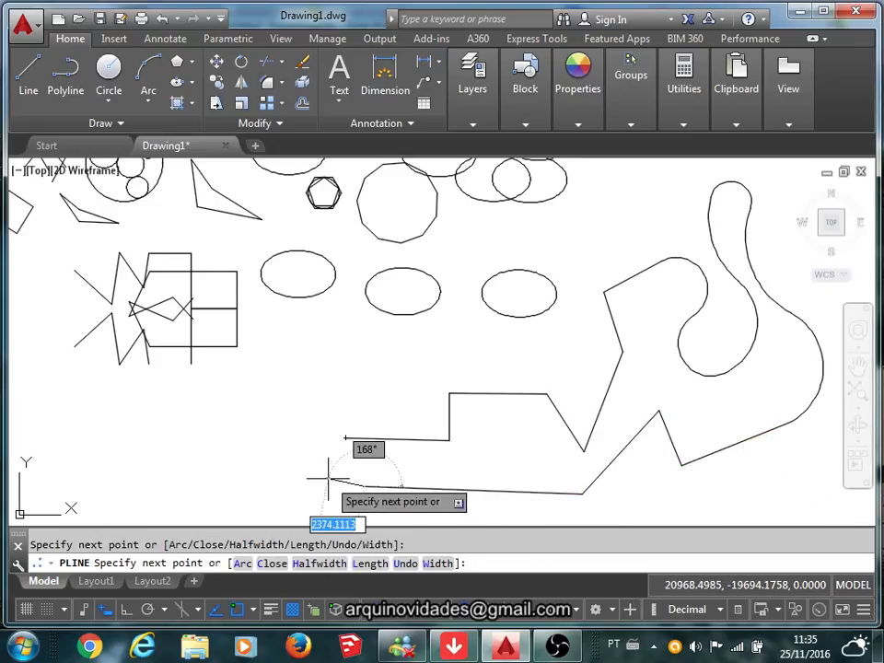
type("c")
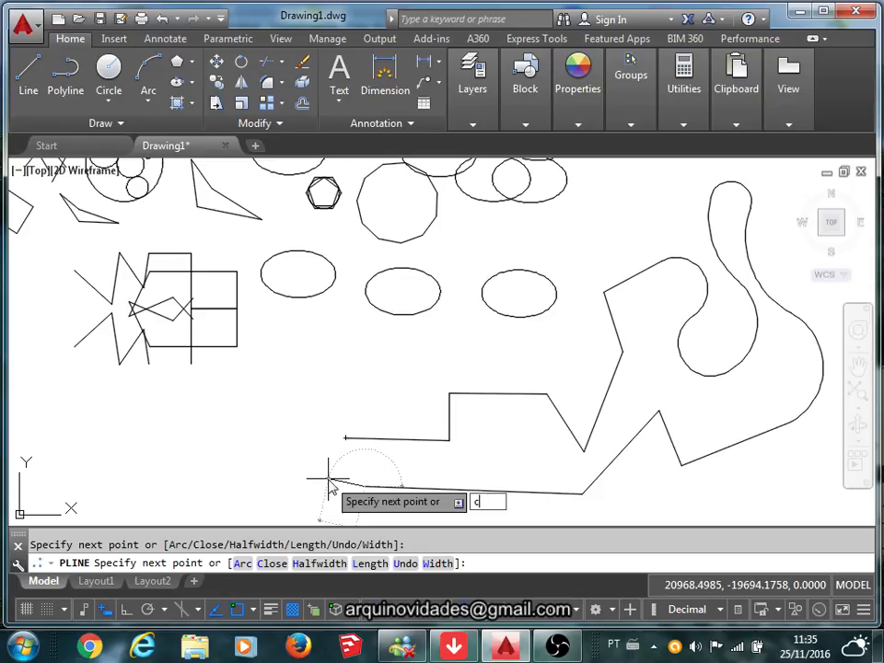
type("l")
key("Return")
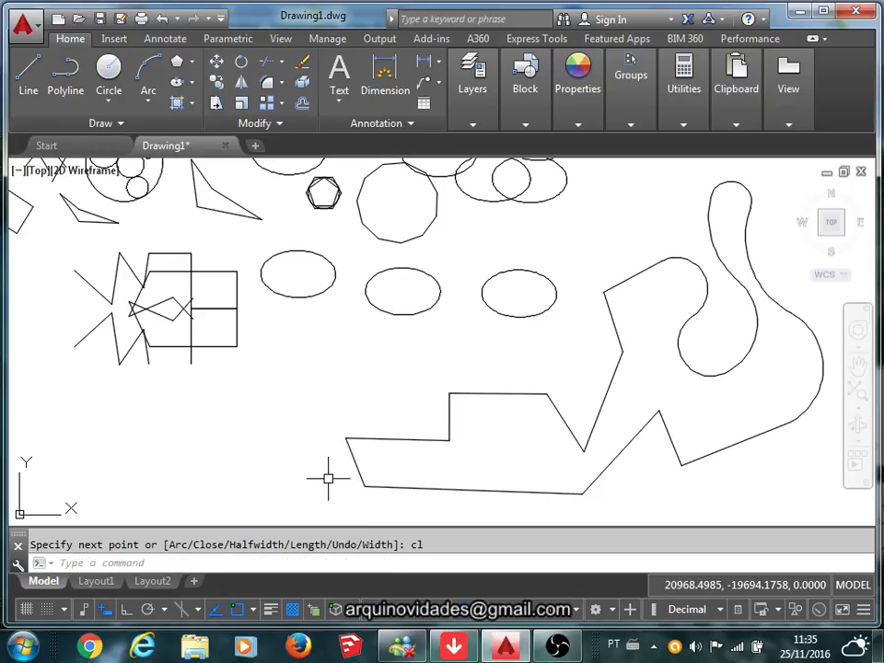
Select the closed polyline to check that its lines and arcs form one object, and deselect it
left_click(387, 439)
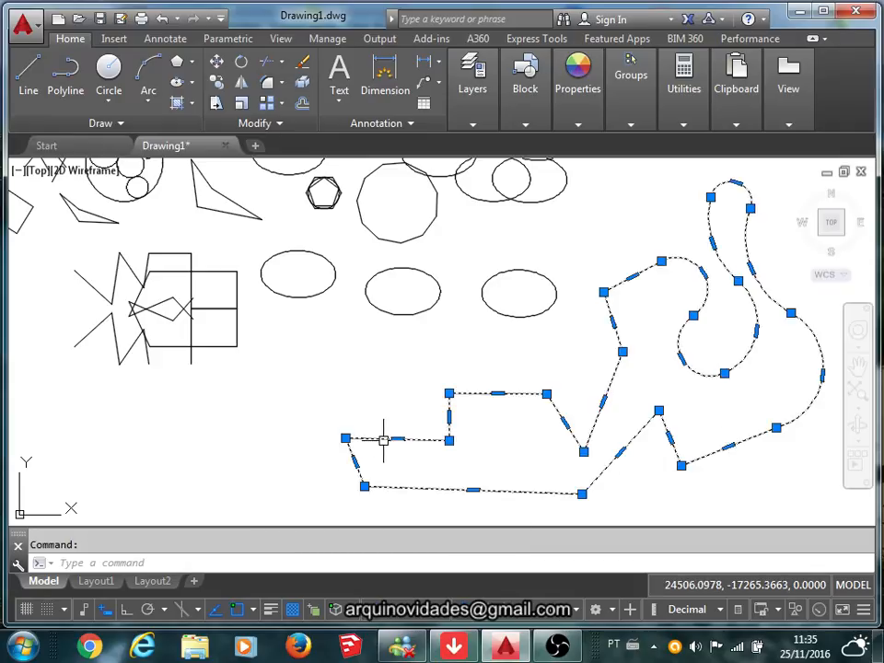
scroll(323, 457, "down", 2)
middle_click_drag(312, 451, 311, 441)
key("Escape")
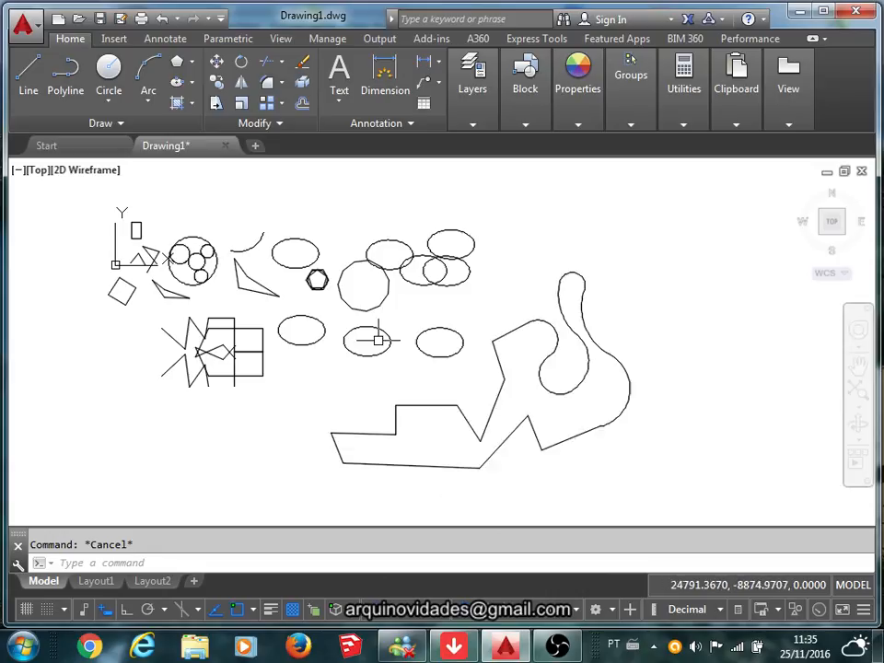
Stretch the end vertex of the closed polyline's last arc to the right and the corner beside it downward, and deselect the polyline
scroll(594, 444, "up", 3)
scroll(681, 385, "down", 5)
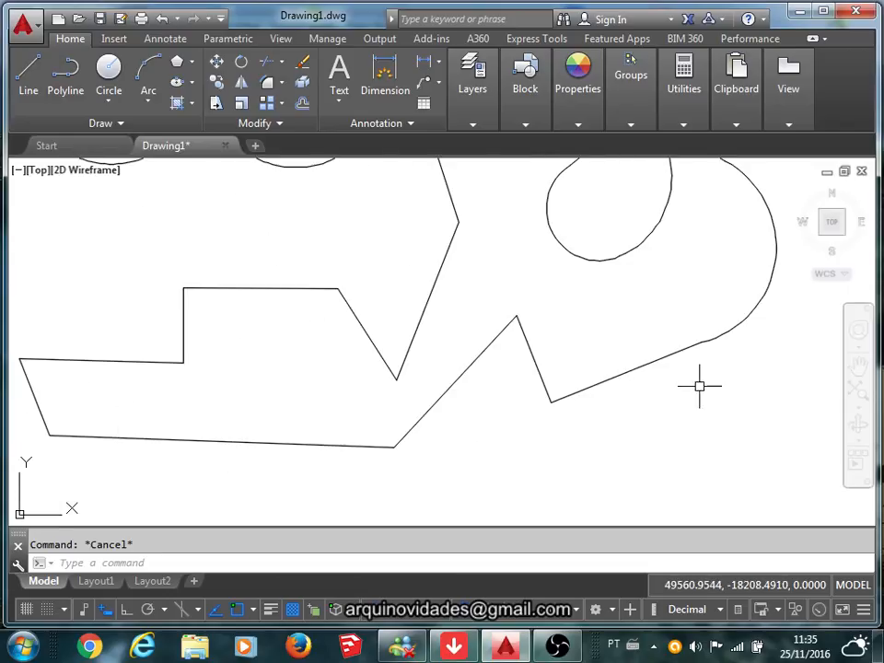
left_click(660, 380)
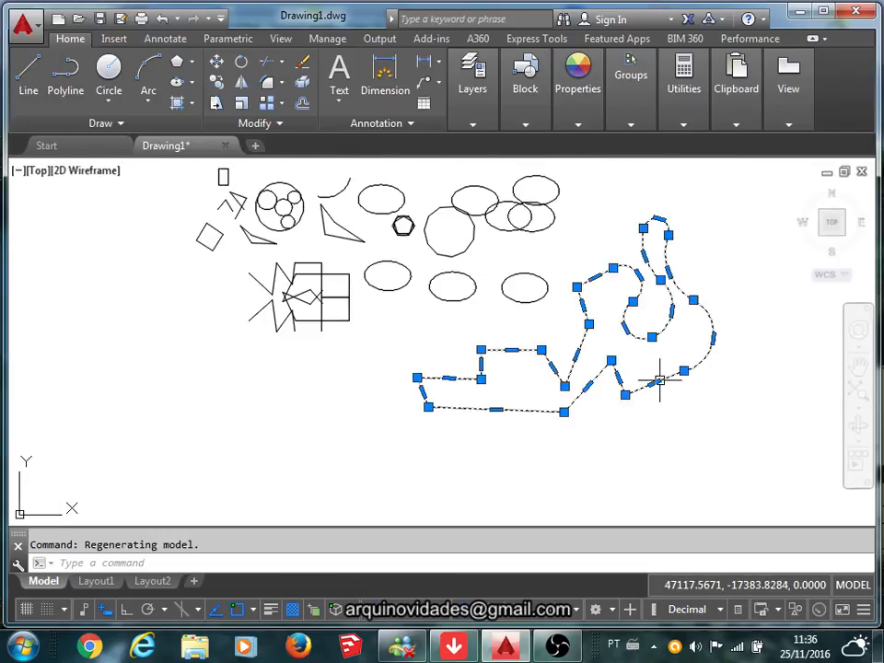
left_click(684, 370)
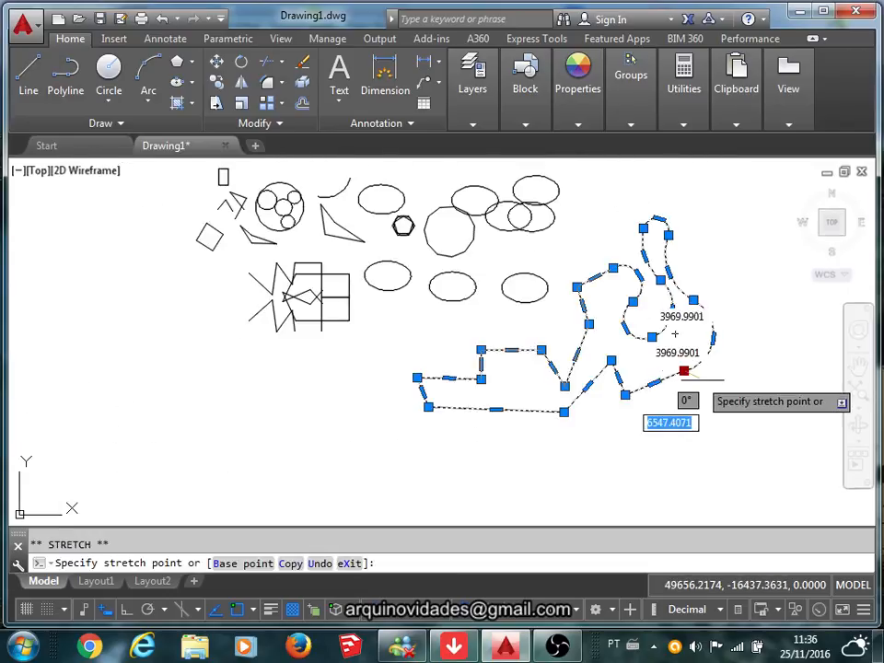
left_click(717, 379)
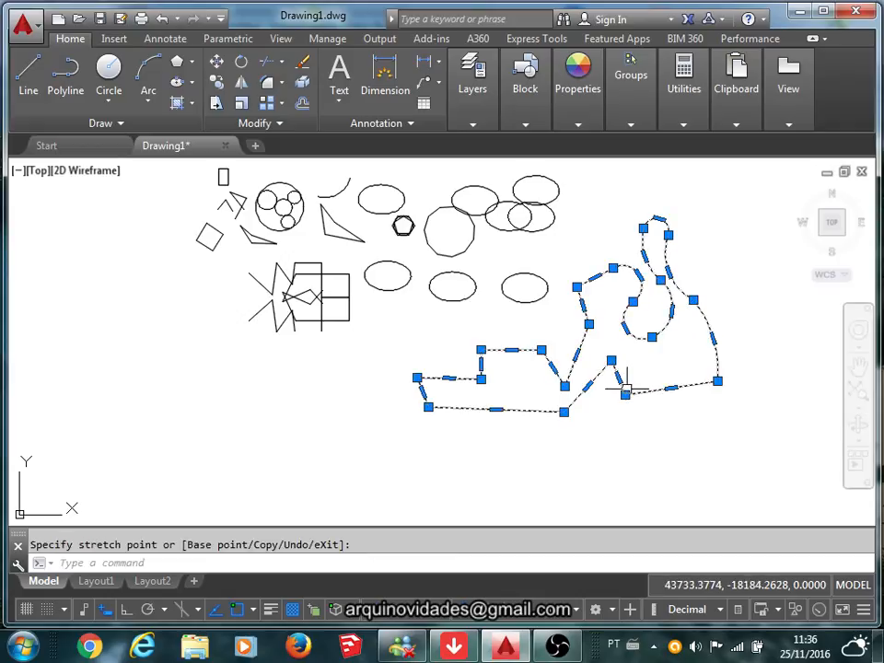
left_click(626, 394)
left_click(635, 430)
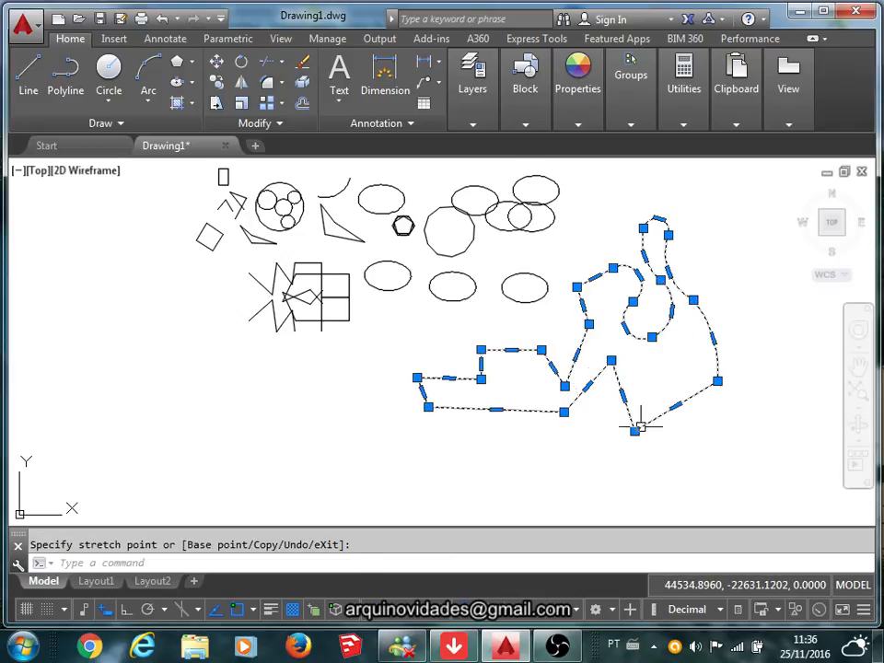
key("Escape")
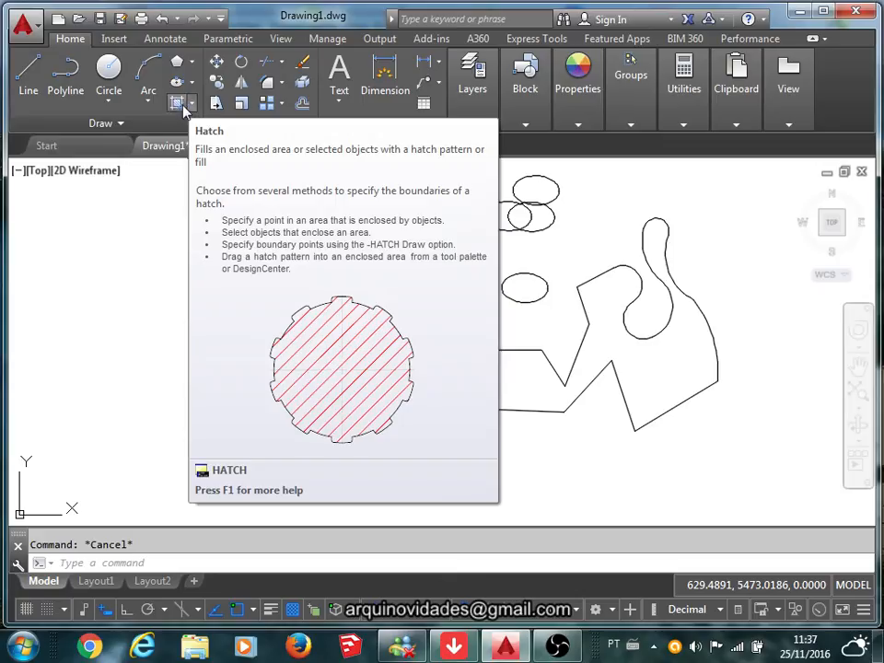
Start a Hatch in the right-hand gap between the large circle and its inner circles, with background color 205,32,39
left_click(193, 105)
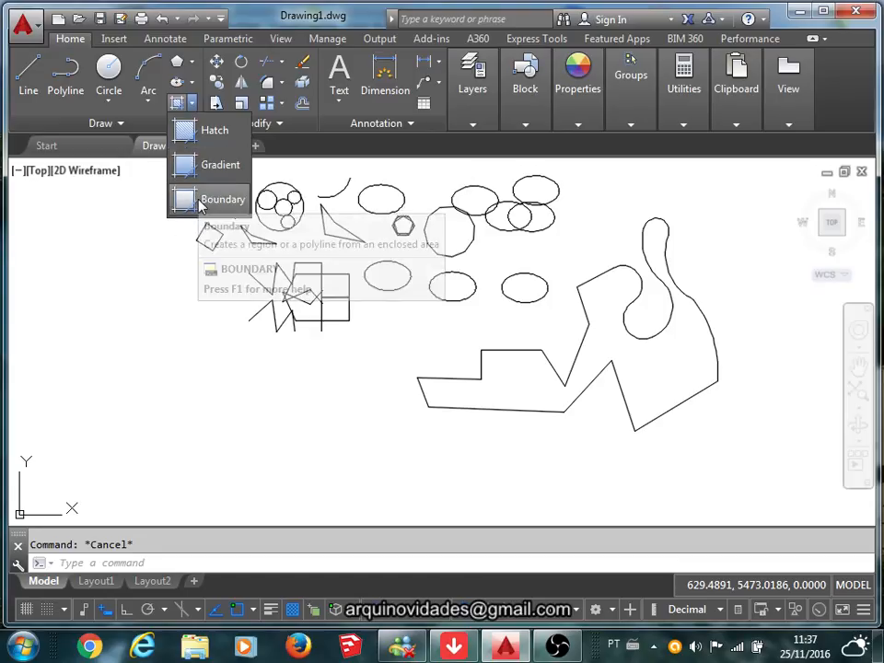
left_click(189, 133)
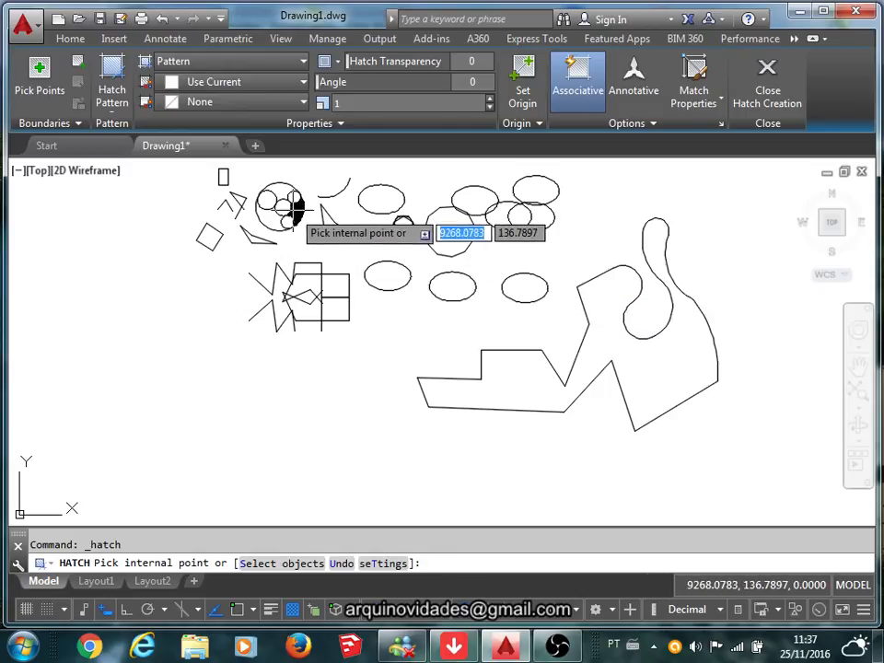
scroll(291, 212, "up", 6)
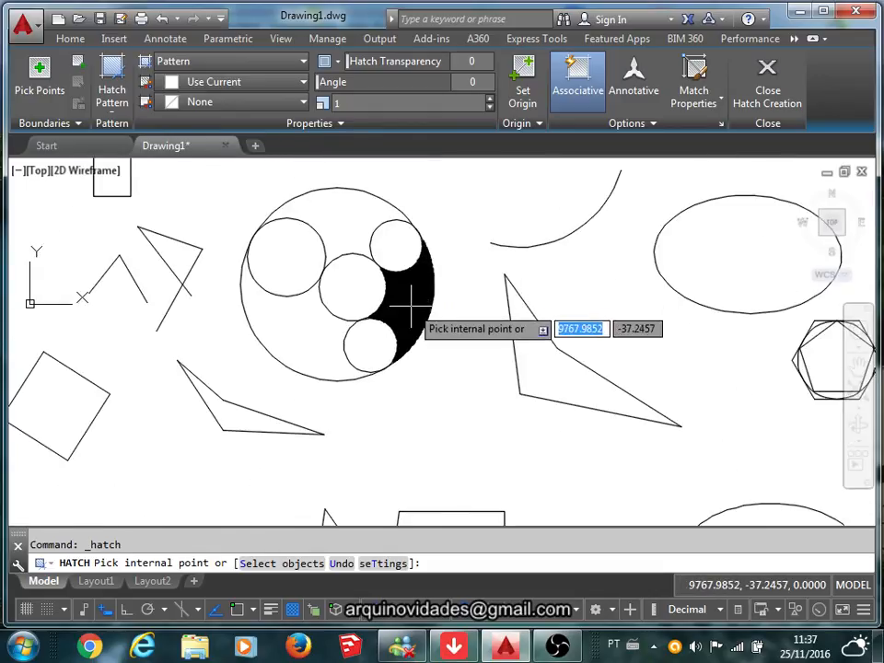
left_click(410, 307)
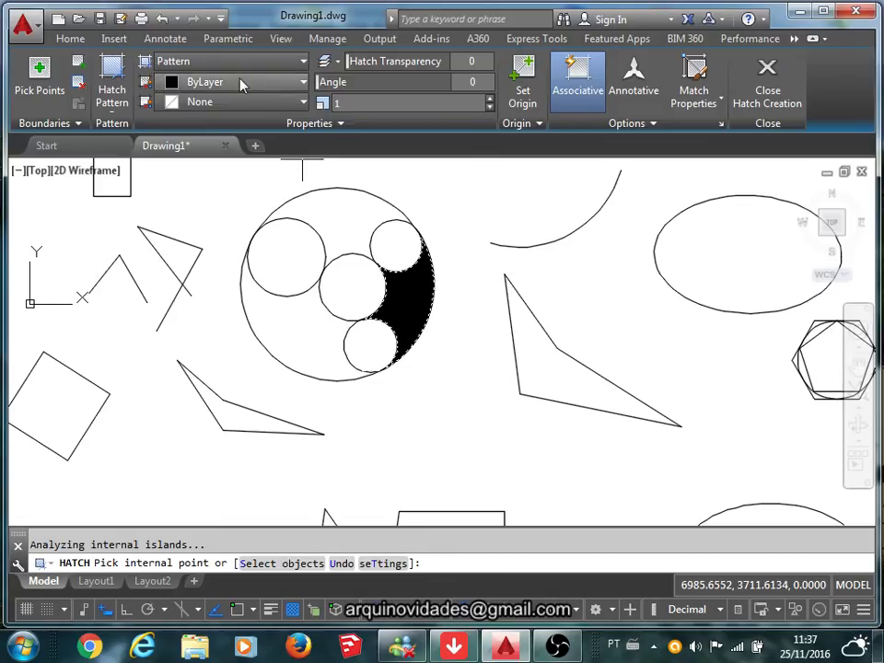
left_click(306, 61)
left_click(302, 63)
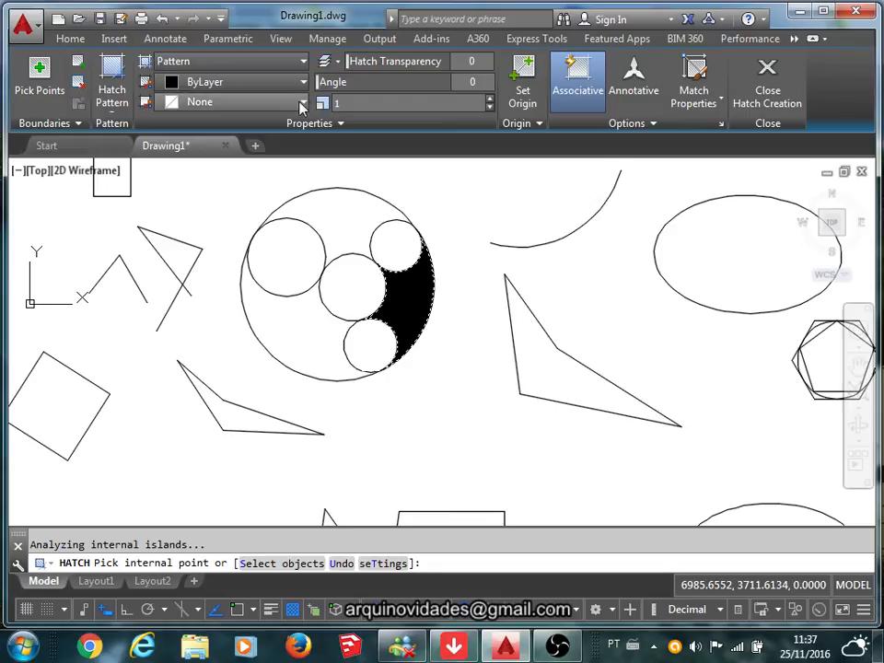
left_click(306, 103)
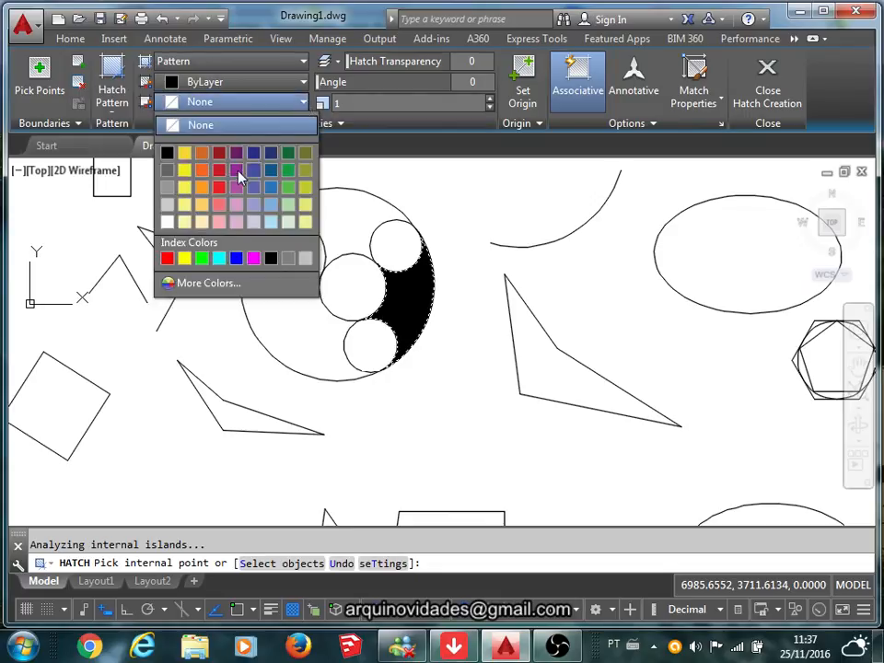
left_click(220, 172)
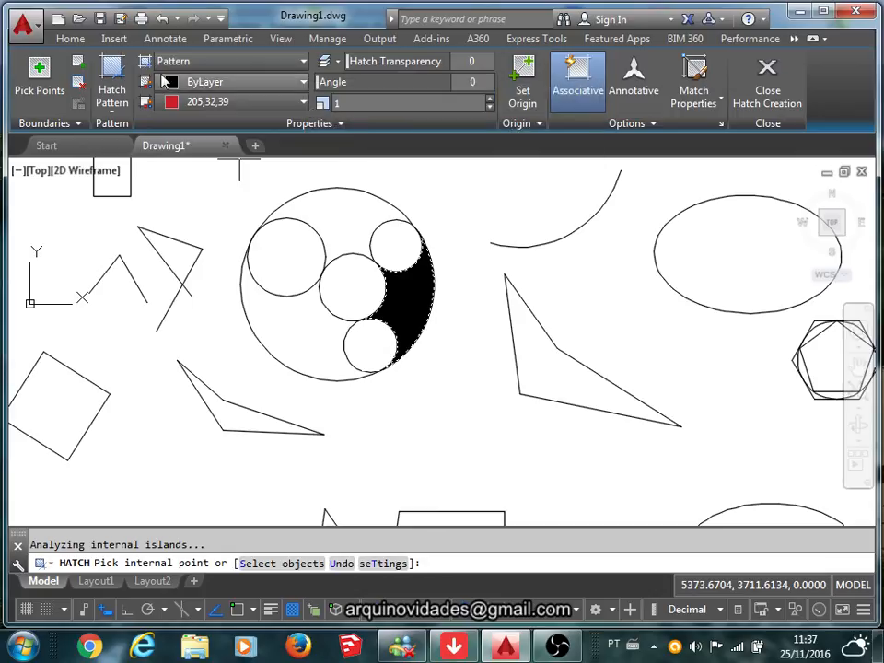
Give the hatch the ANSI32 pattern at scale 10 and finish it
left_click(117, 112)
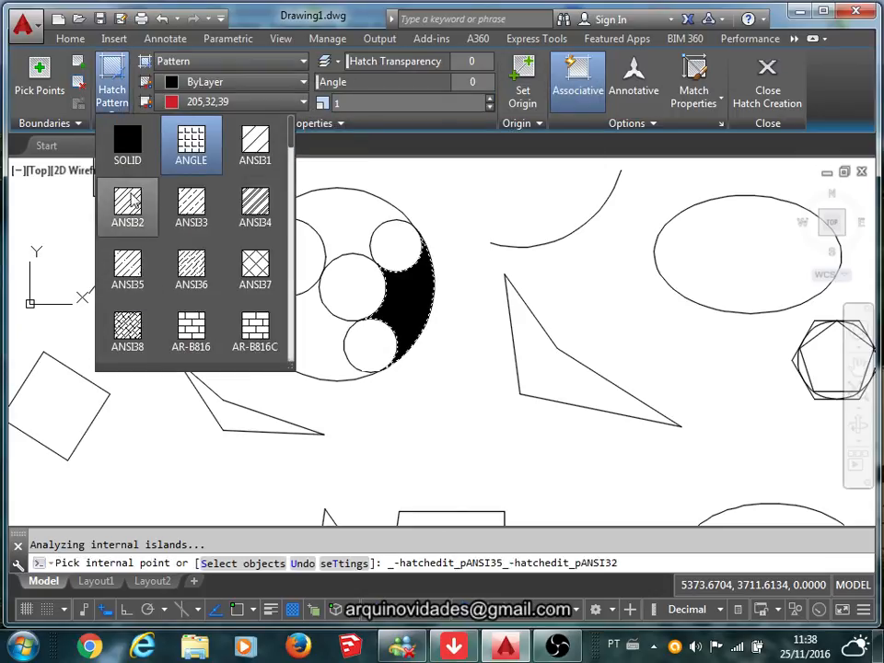
left_click(128, 204)
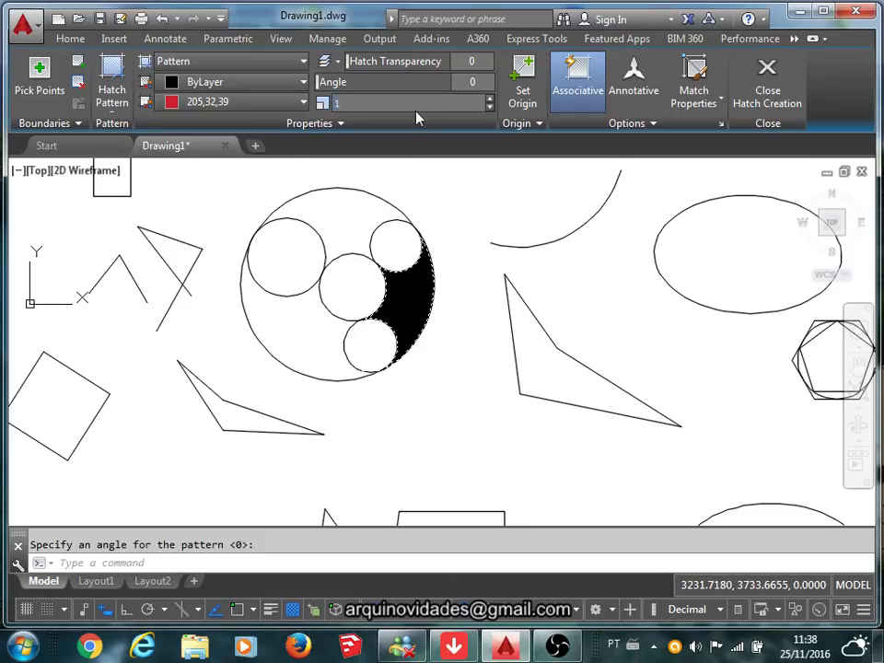
type("10")
left_click(420, 301)
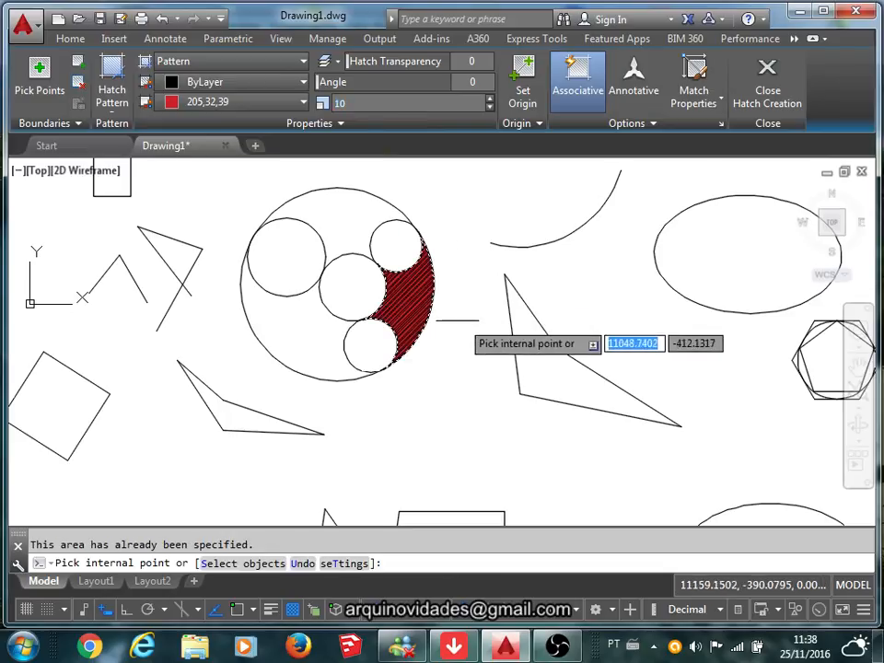
scroll(457, 320, "up", 9)
scroll(467, 338, "down", 7)
middle_click_drag(463, 334, 462, 341)
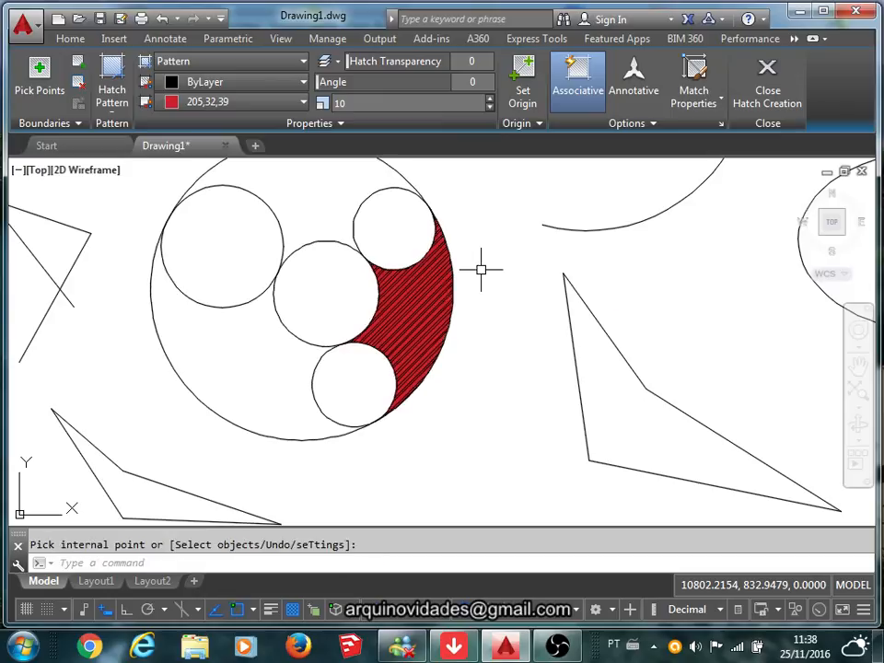
key("Return")
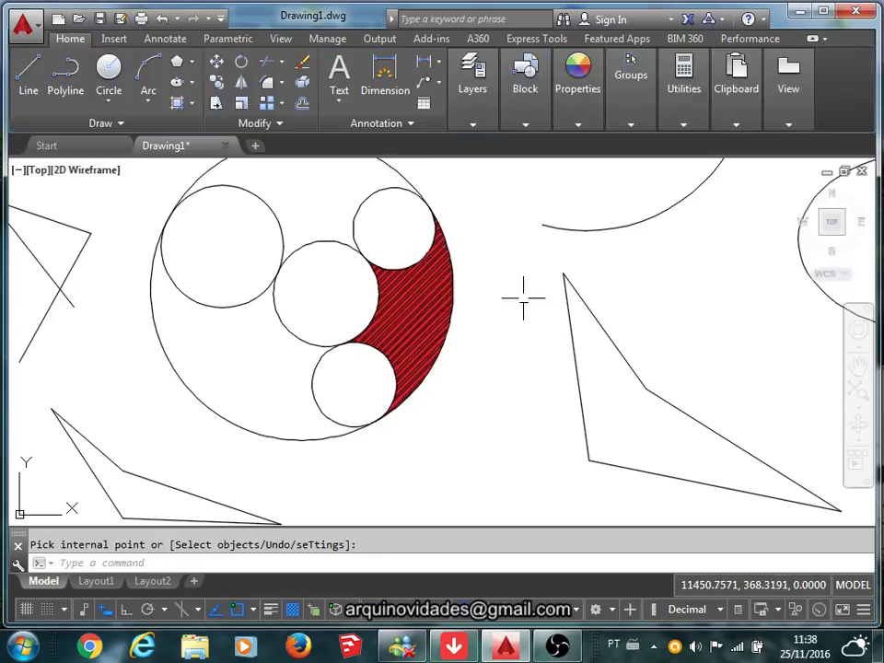
Select the red hatch inside the large circle and delete it
left_click(457, 302)
left_click(447, 296)
scroll(446, 295, "up", 2)
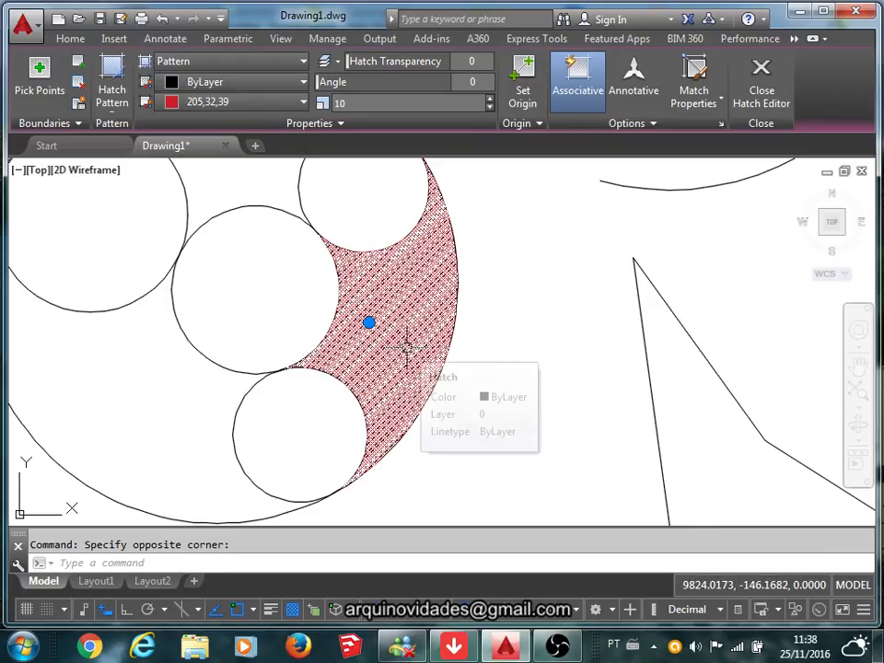
key("Delete")
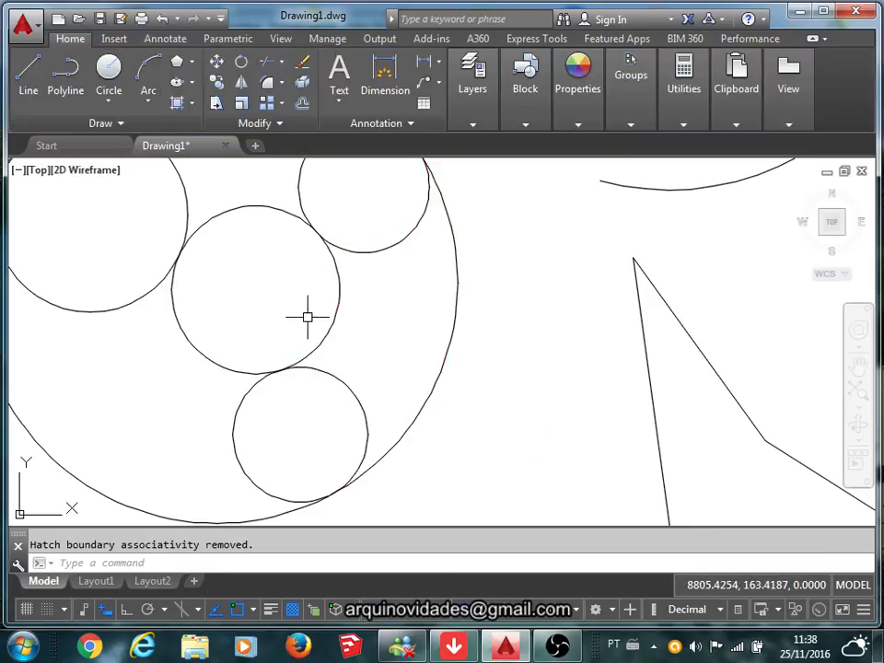
scroll(308, 316, "down", 5)
middle_click_drag(414, 309, 484, 309)
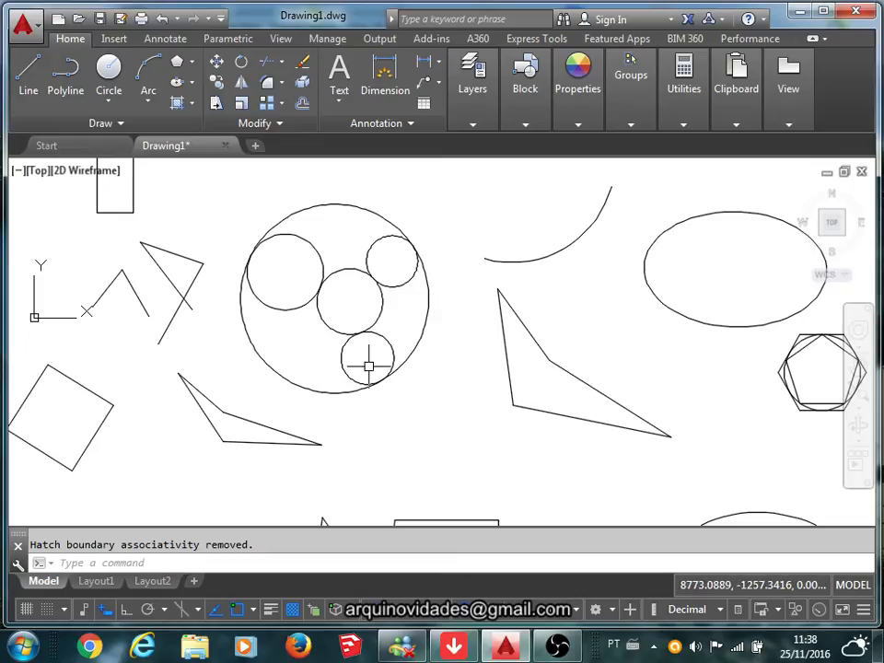
scroll(250, 326, "down", 2)
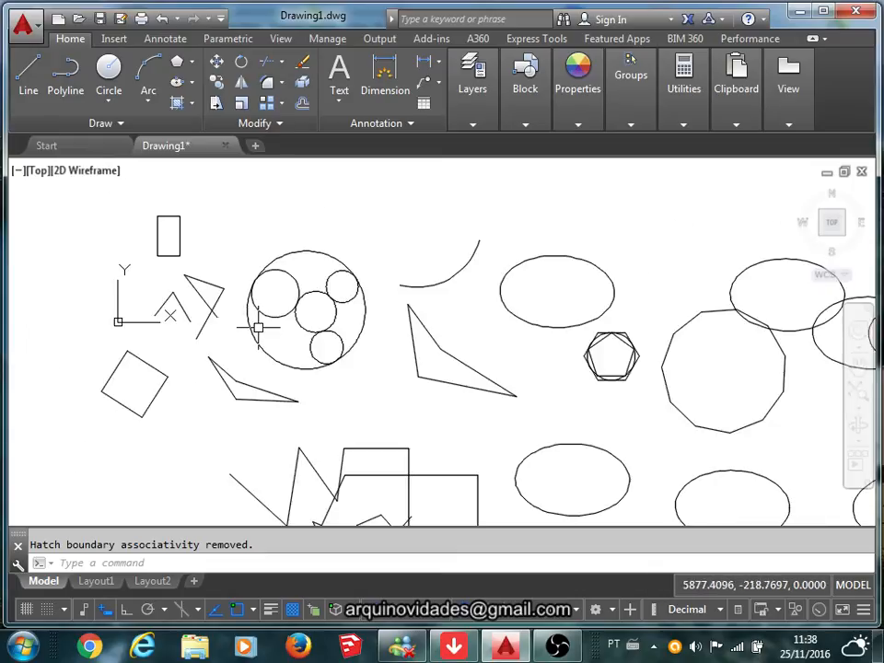
scroll(315, 321, "down", 2)
scroll(315, 321, "down", 2)
scroll(300, 289, "down", 1)
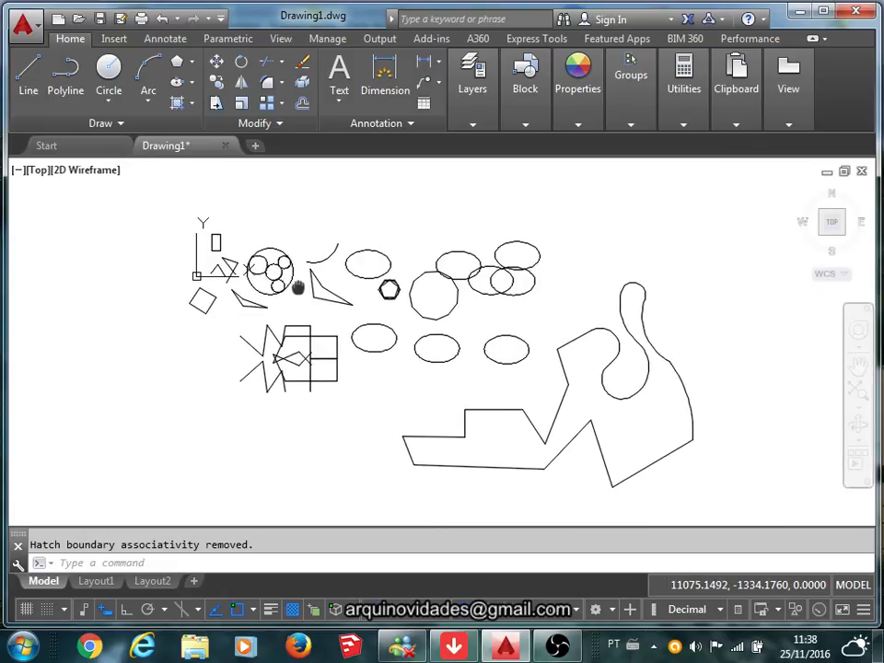
middle_click_drag(300, 288, 279, 270)
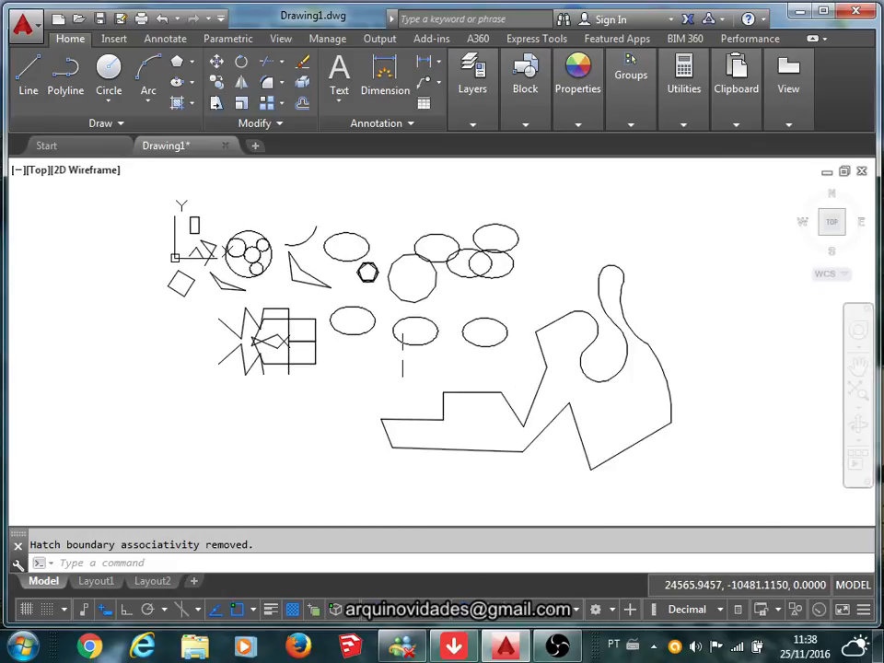
middle_click_drag(370, 349, 475, 348)
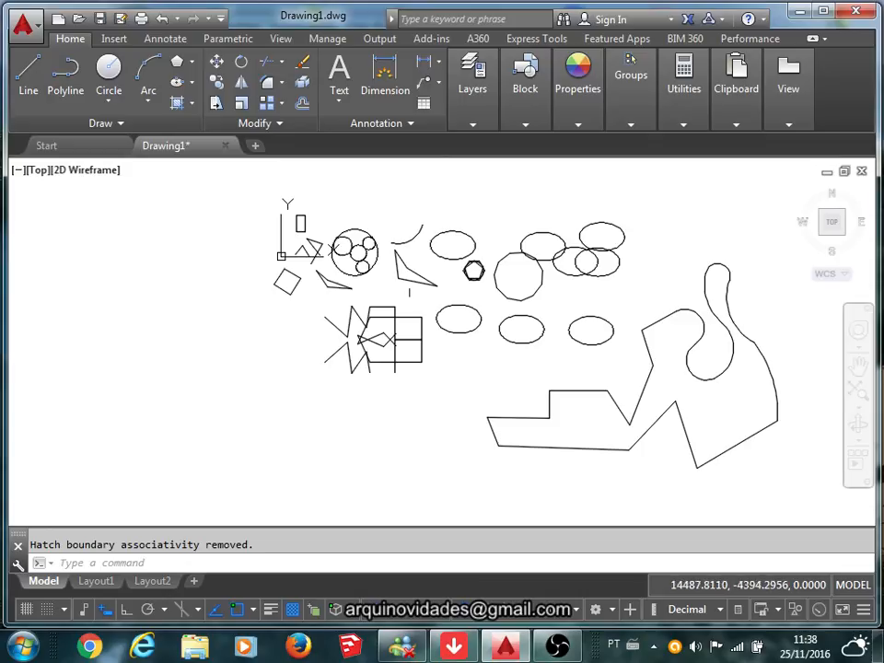
scroll(534, 334, "up", 2)
mouse_move(534, 333)
middle_mouse_down()
mouse_move(514, 375)
mouse_move(257, 378)
mouse_move(270, 367)
middle_mouse_up()
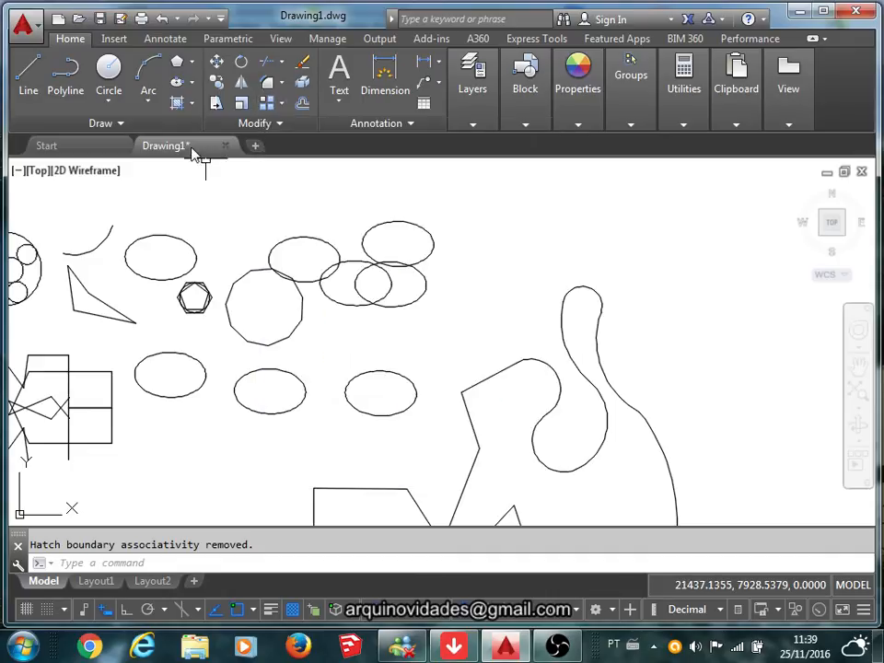
Draw a small rectangle by two corners in the empty area to the right of the closed polyline
middle_click_drag(470, 323, 382, 300)
scroll(374, 289, "down", 2)
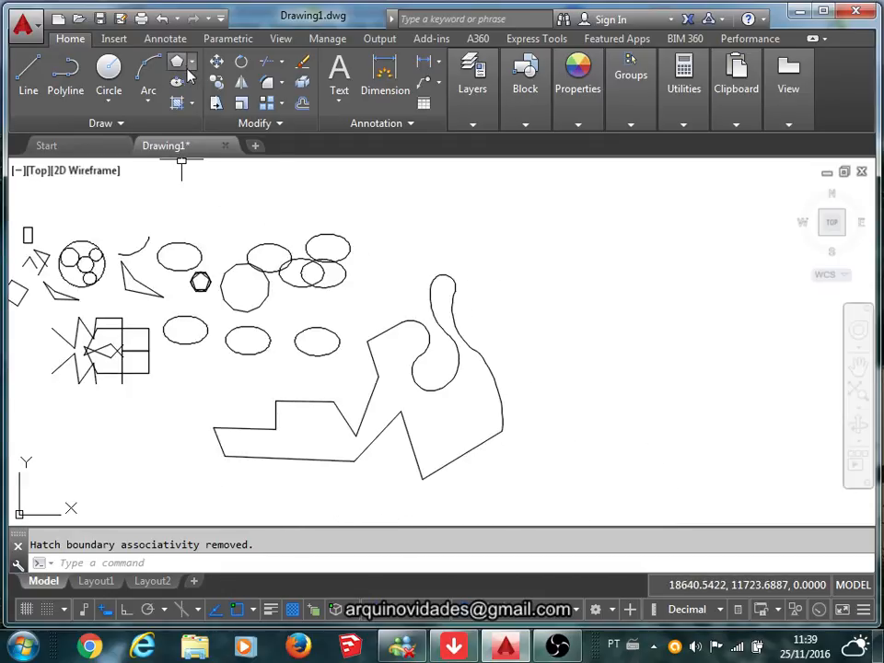
left_click(192, 61)
left_click(205, 88)
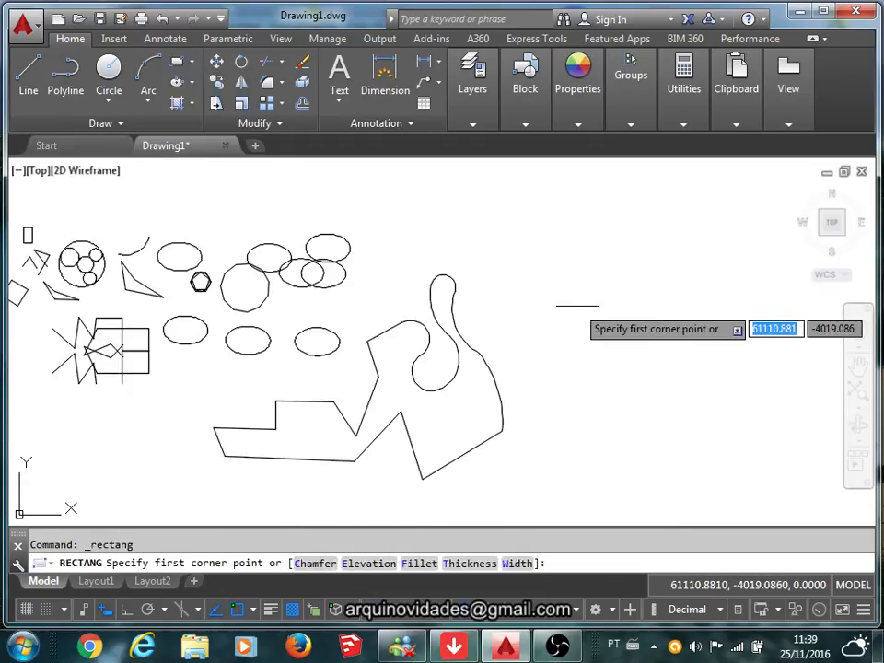
left_click(568, 291)
left_click(607, 315)
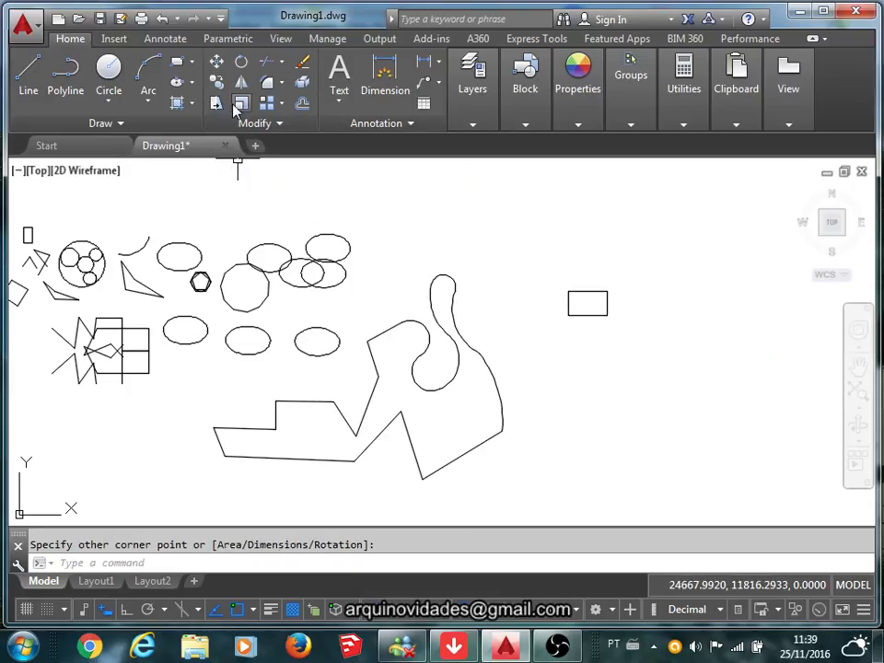
Draw a second, flatter rectangle of similar width just beneath the small rectangle
left_click(178, 66)
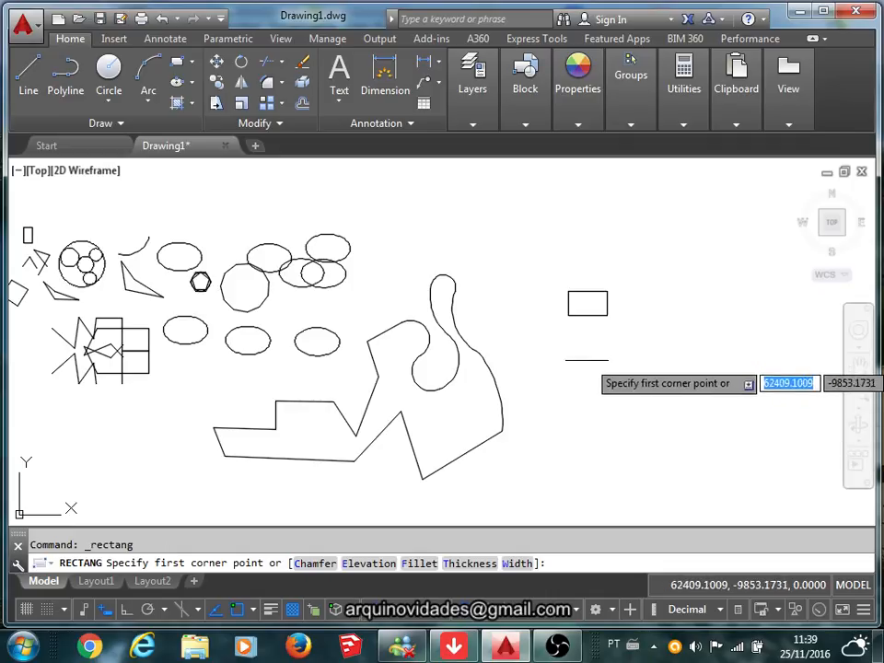
scroll(578, 324, "up", 4)
left_click(551, 311)
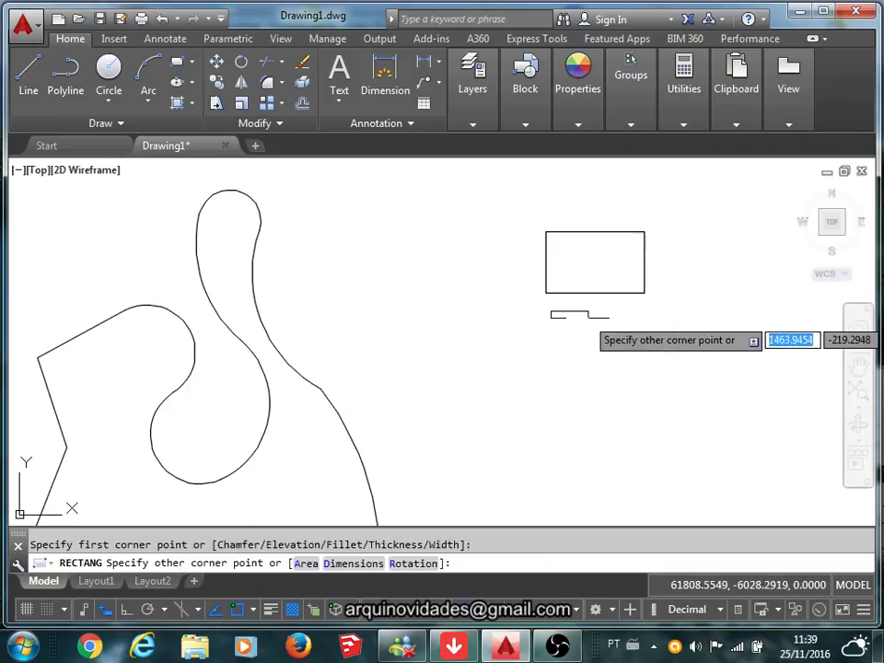
left_click(642, 337)
mouse_move(648, 316)
middle_mouse_down()
mouse_move(545, 385)
mouse_move(438, 373)
middle_mouse_up()
scroll(541, 385, "down", 4)
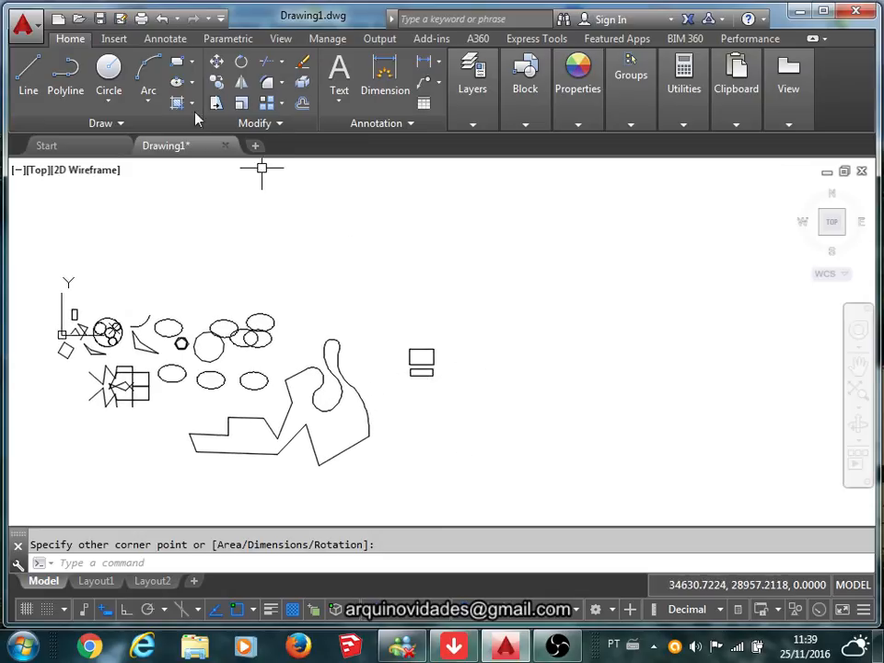
Draw a large rectangle that encloses the two small rectangles, starting from its upper-left corner
left_click(175, 62)
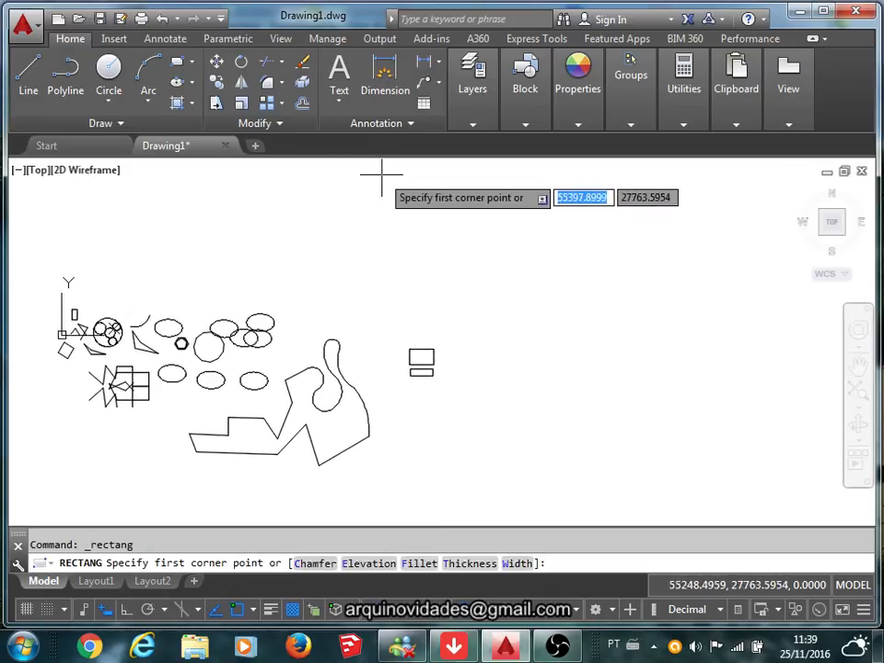
left_click(382, 174)
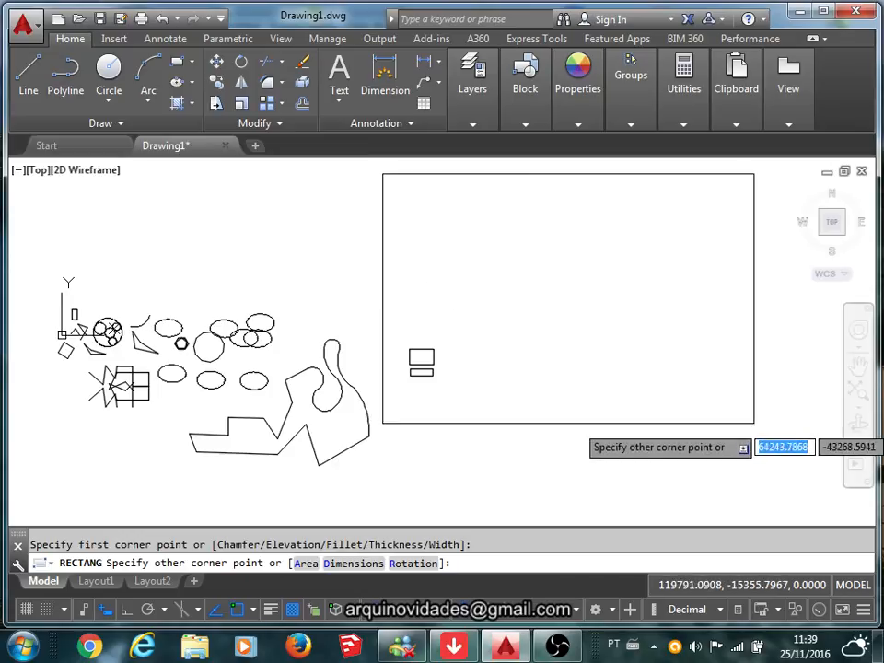
Finish the large rectangle so that it encloses the two small stacked rectangles
left_click(752, 416)
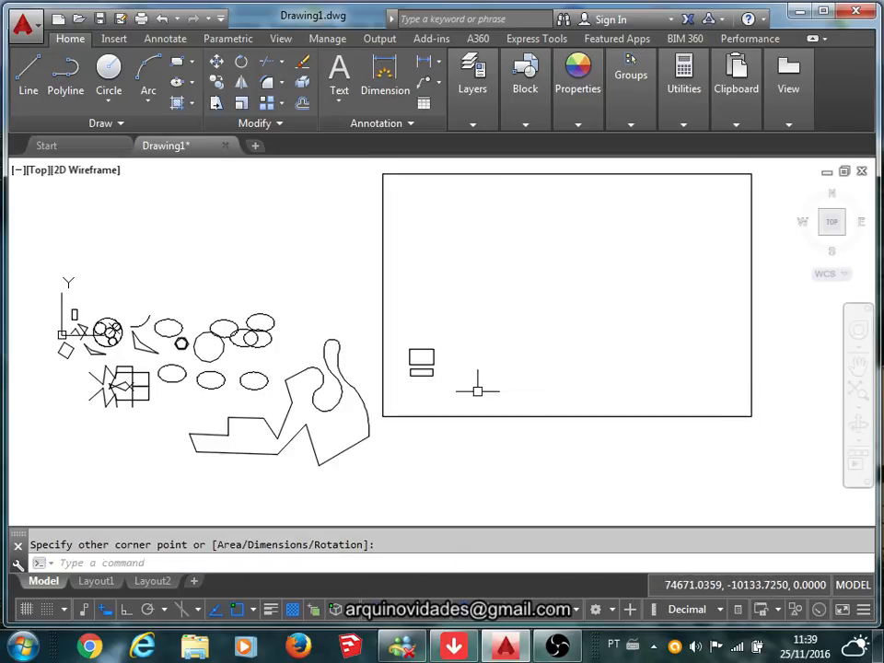
scroll(368, 369, "up", 6)
scroll(493, 325, "down", 2)
scroll(492, 325, "down", 8)
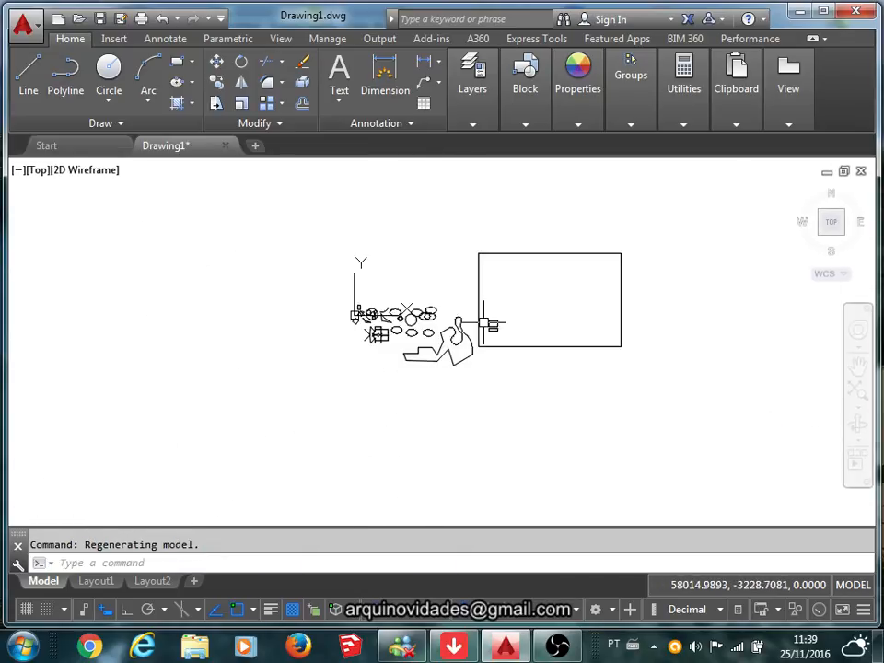
middle_click_drag(487, 322, 487, 345)
scroll(524, 347, "up", 2)
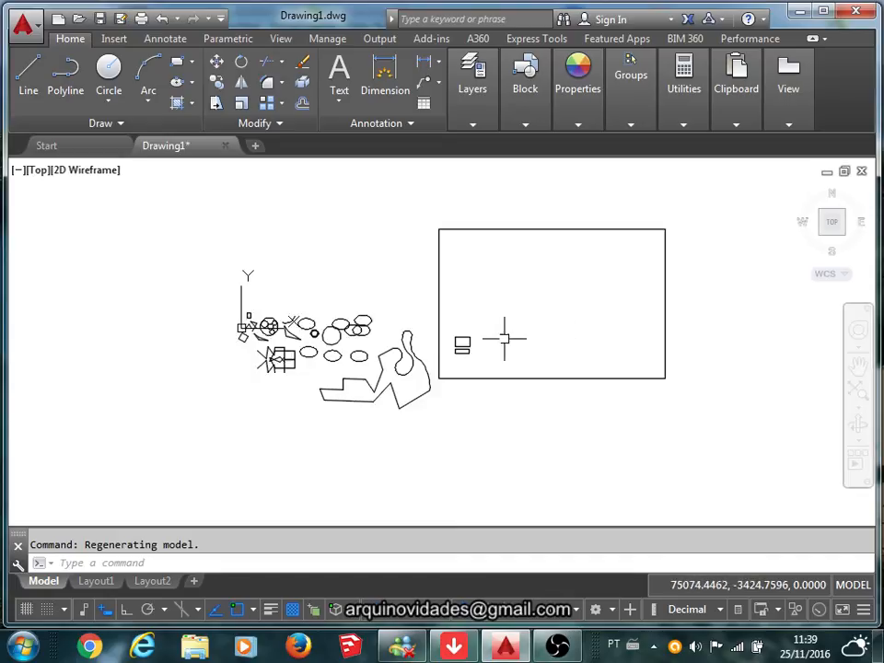
scroll(502, 336, "up", 2)
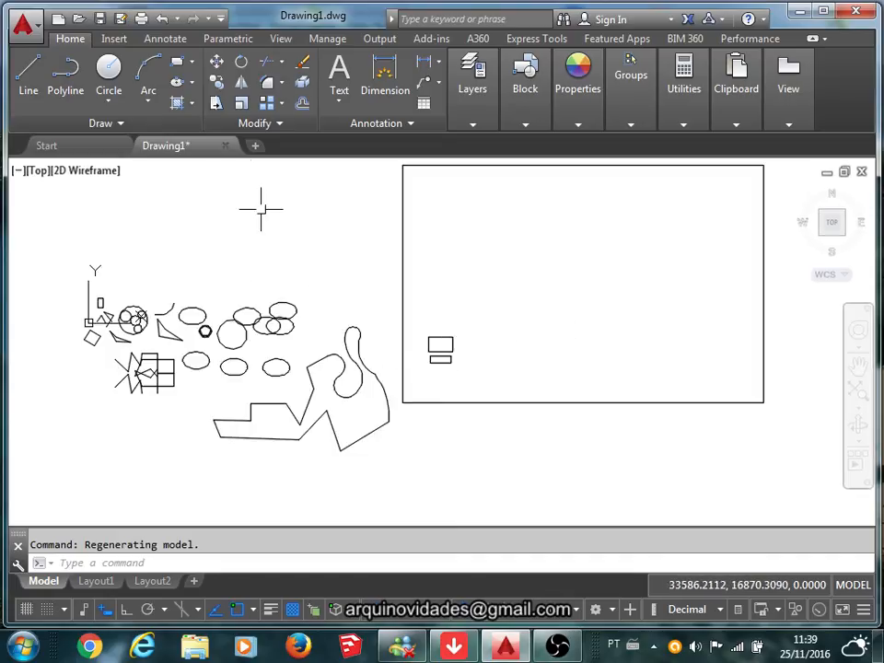
Create a rectangular array from the two small stacked rectangles inside the large rectangle
left_click(278, 109)
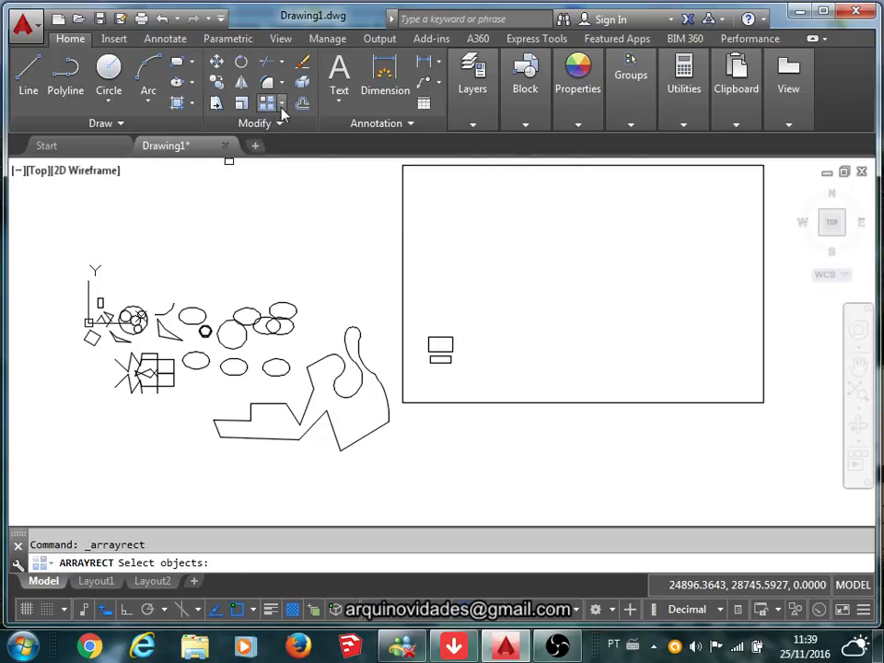
left_click(282, 104)
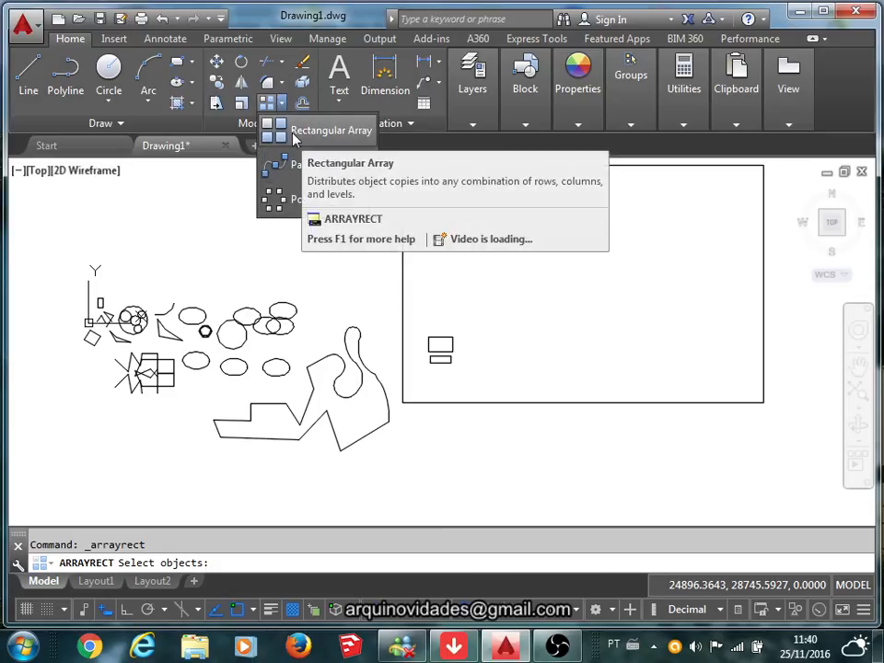
left_click(293, 132)
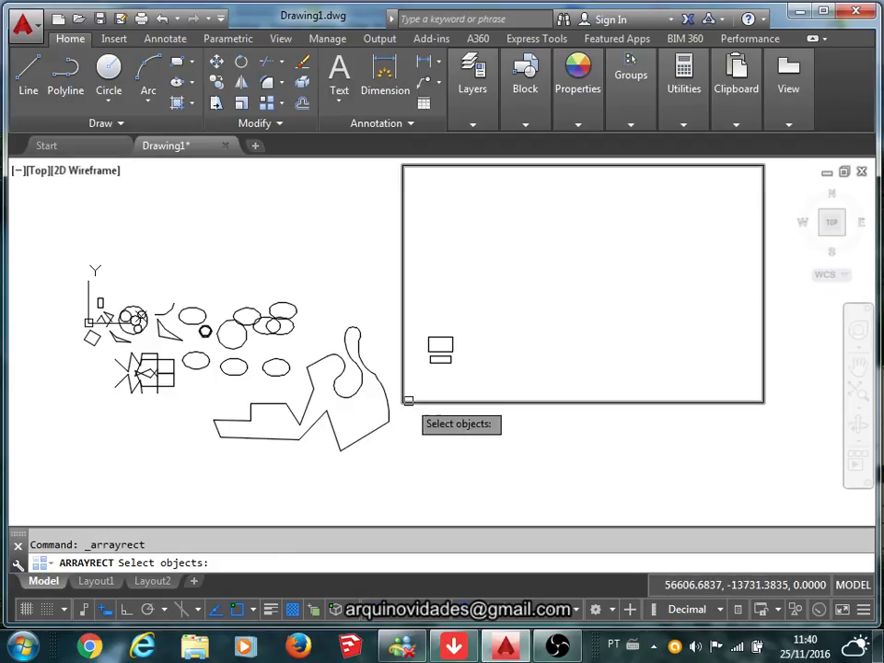
left_click(474, 379)
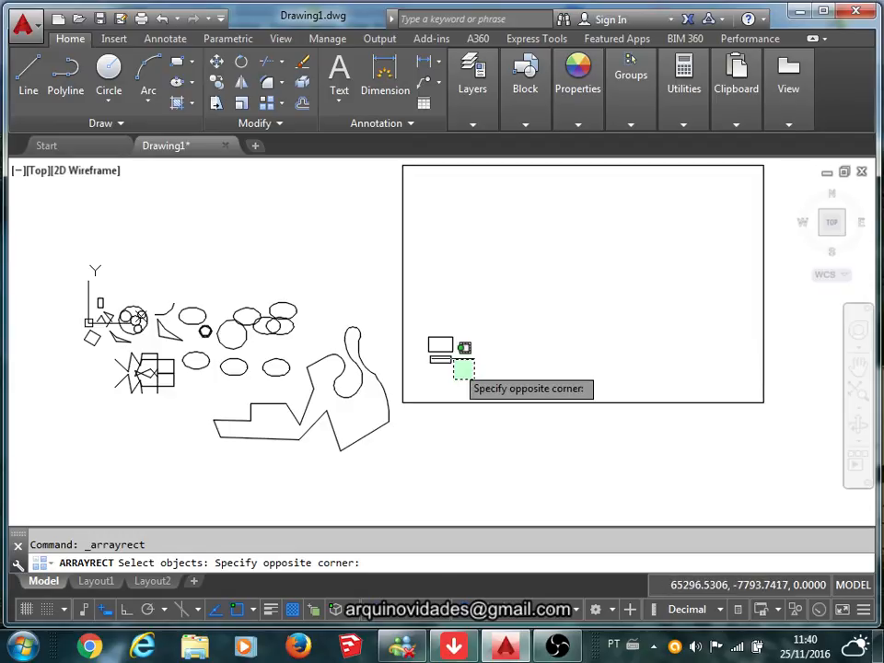
left_click(422, 322)
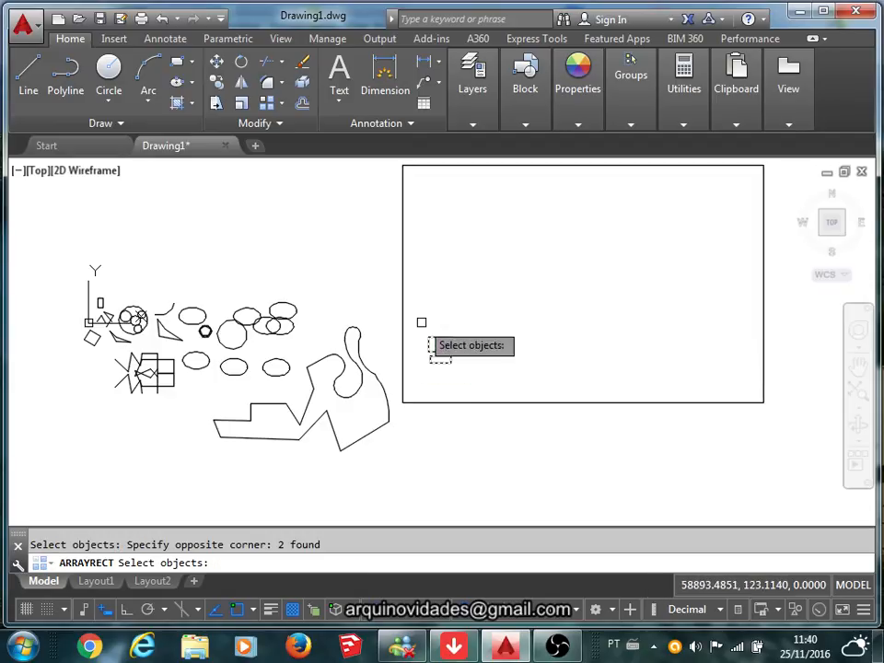
key("Return")
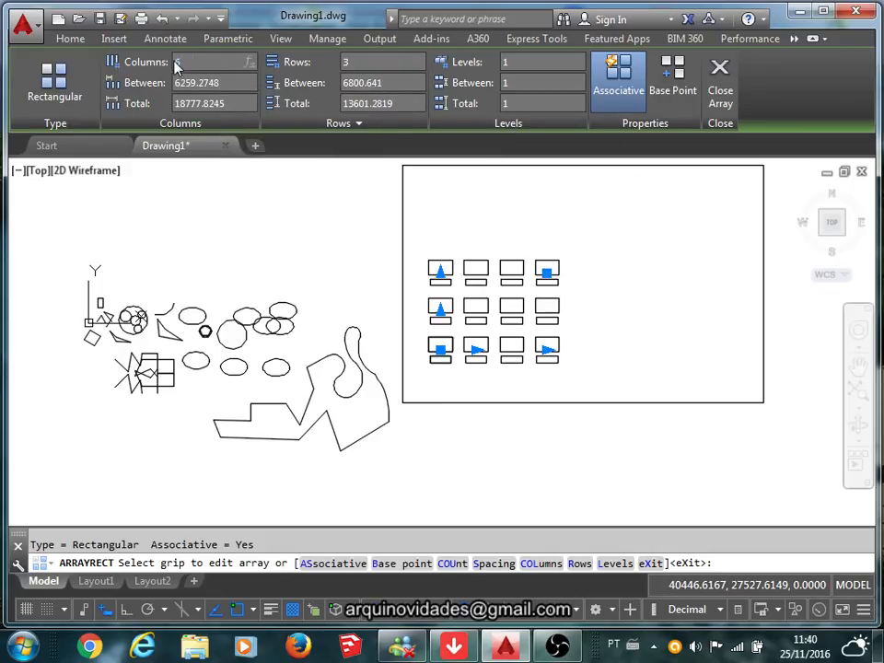
Set the array to 5 rows, trying 6 columns first and settling on 9 columns
key("Return")
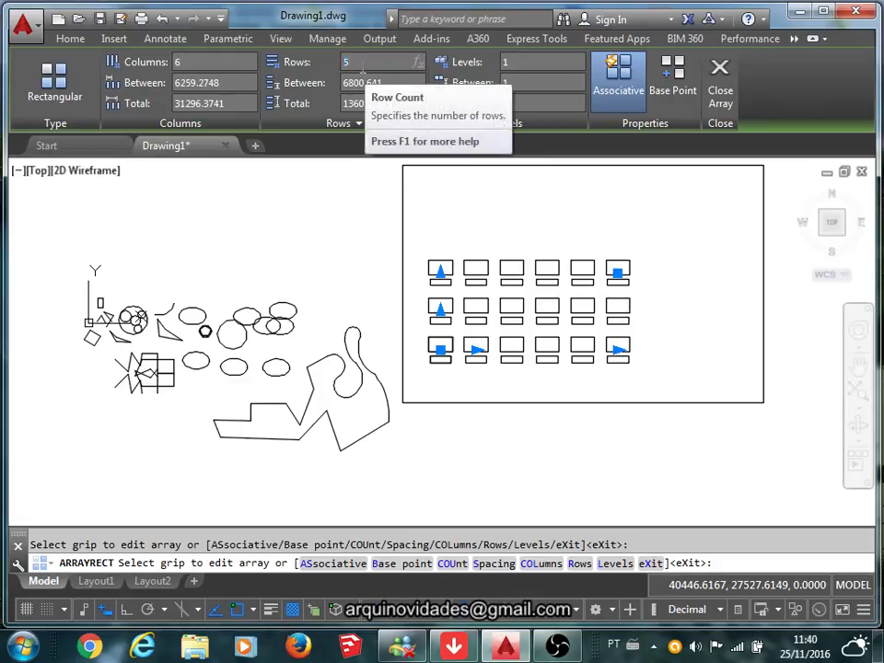
key("Return")
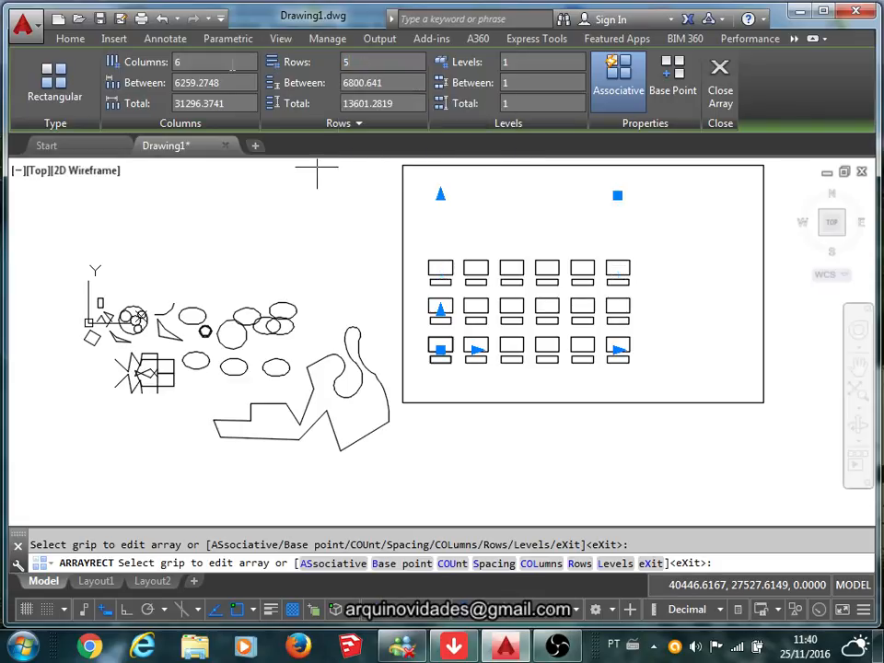
middle_click_drag(641, 291, 598, 340)
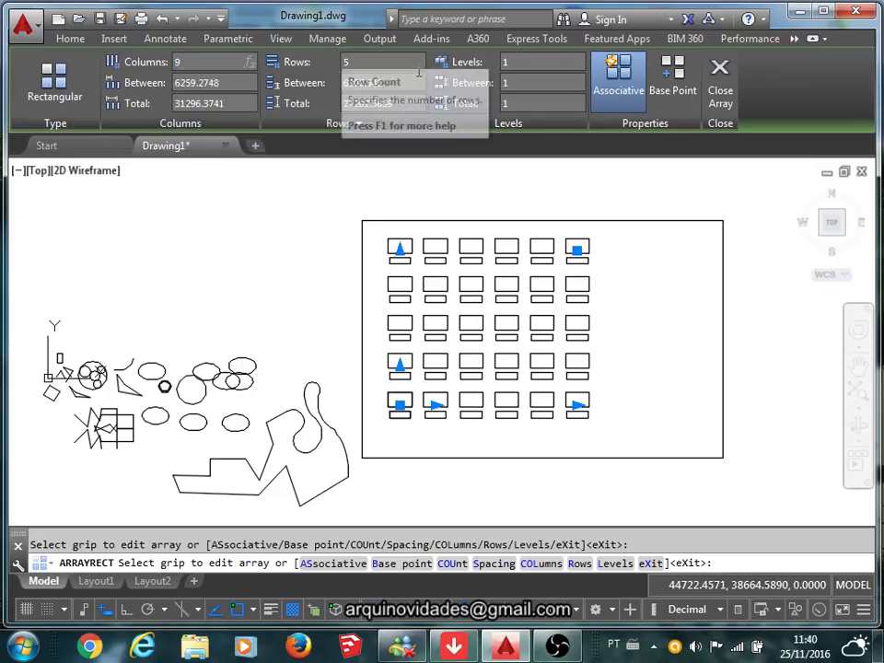
left_click(390, 62)
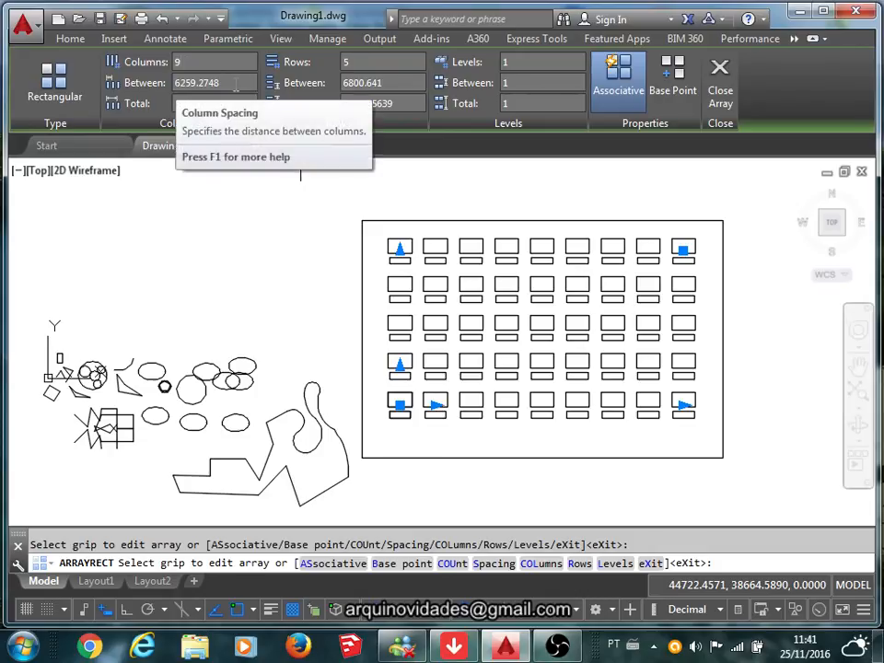
Set the array's column spacing and row spacing to 7000 each and finish the array
left_click_drag(236, 83, 201, 83)
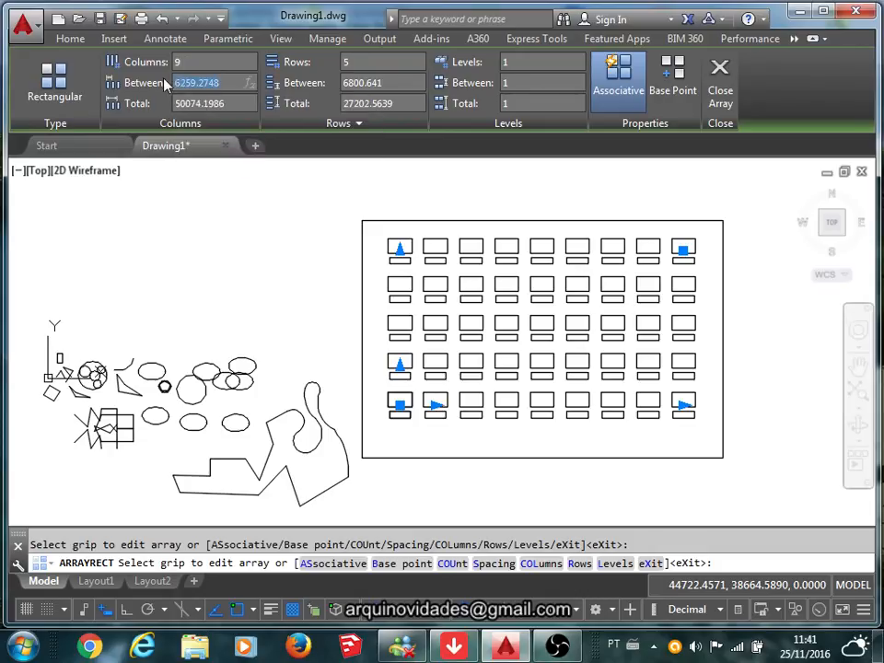
type("7000")
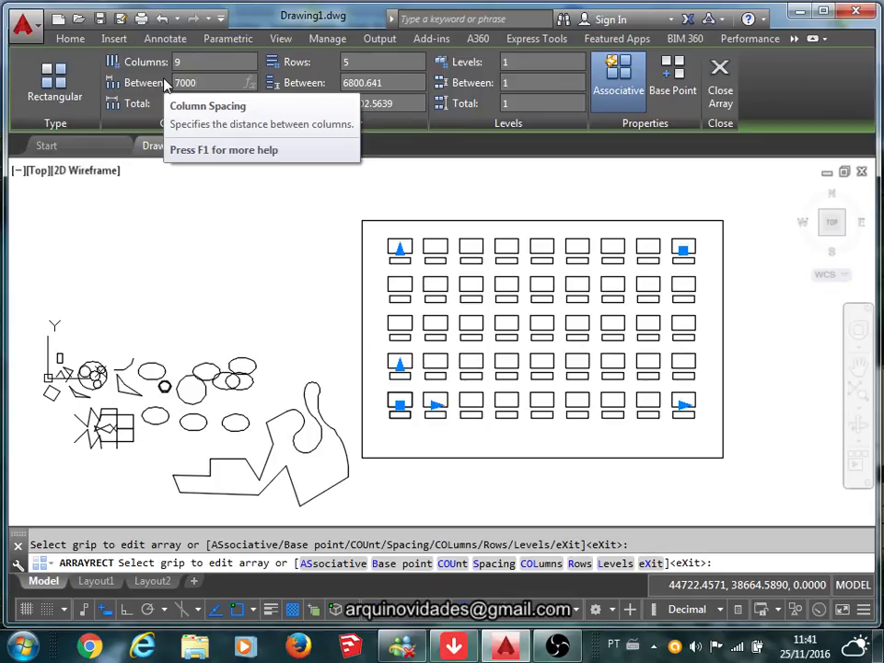
key("Return")
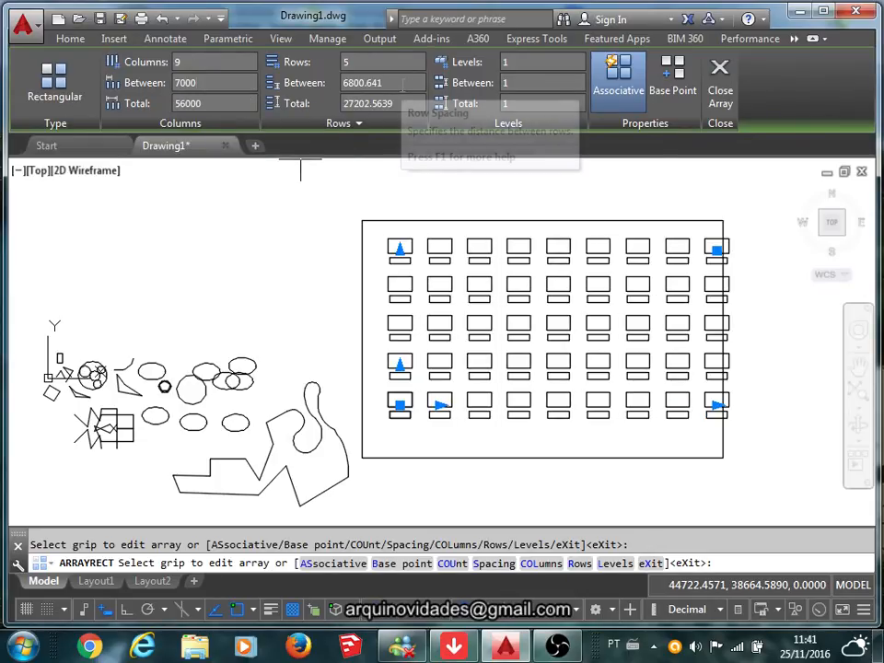
left_click(343, 83)
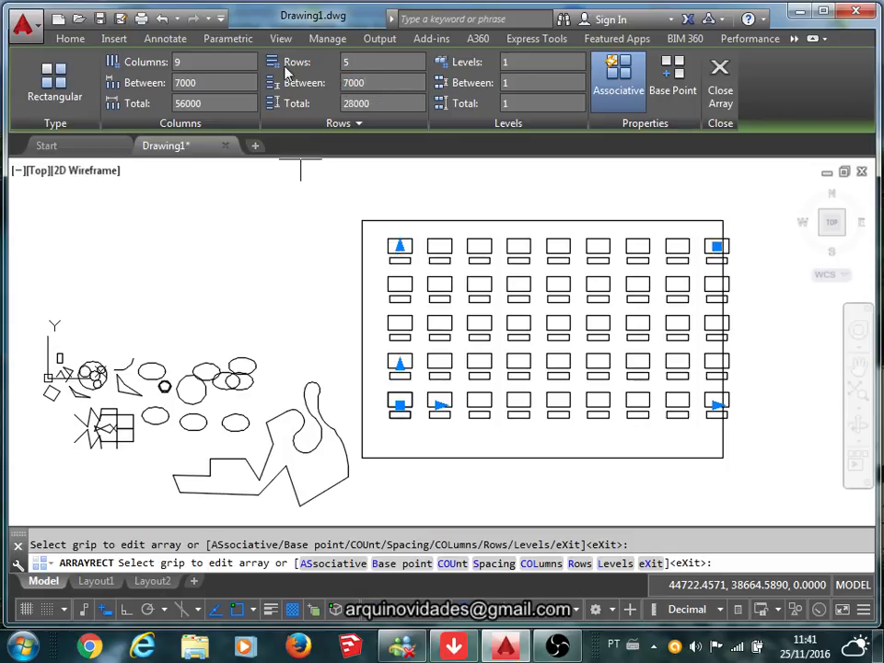
left_click(214, 62)
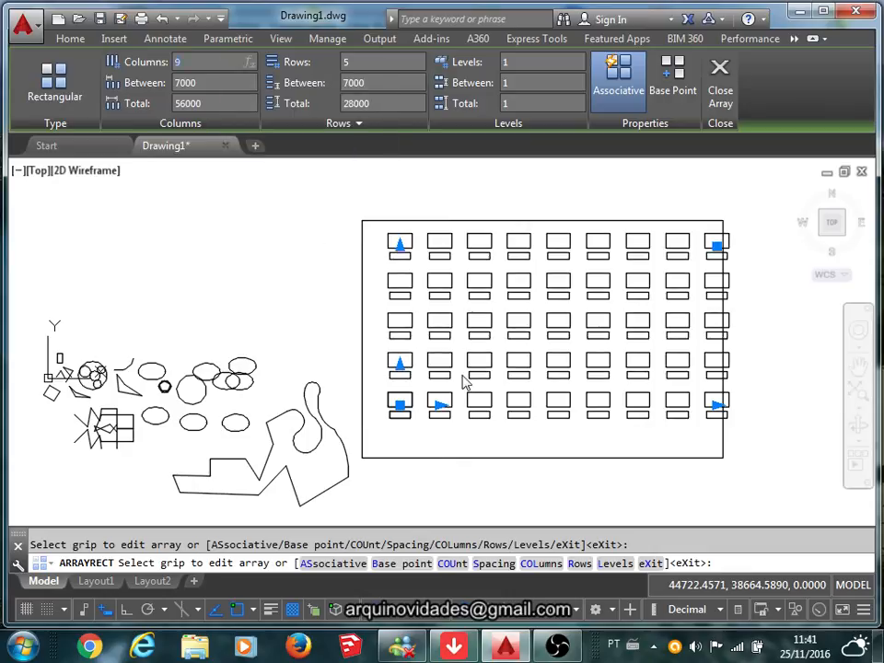
left_click(314, 276)
key("Return")
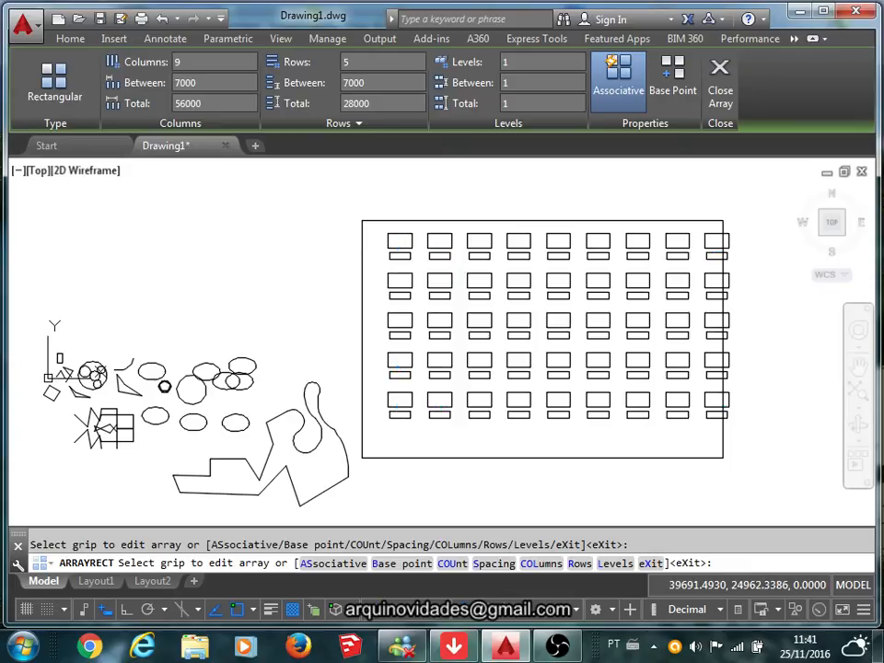
Move the whole array down and to the left so it fits within the large rectangle
mouse_move(563, 372)
middle_mouse_down()
mouse_move(569, 314)
mouse_move(565, 388)
middle_mouse_up()
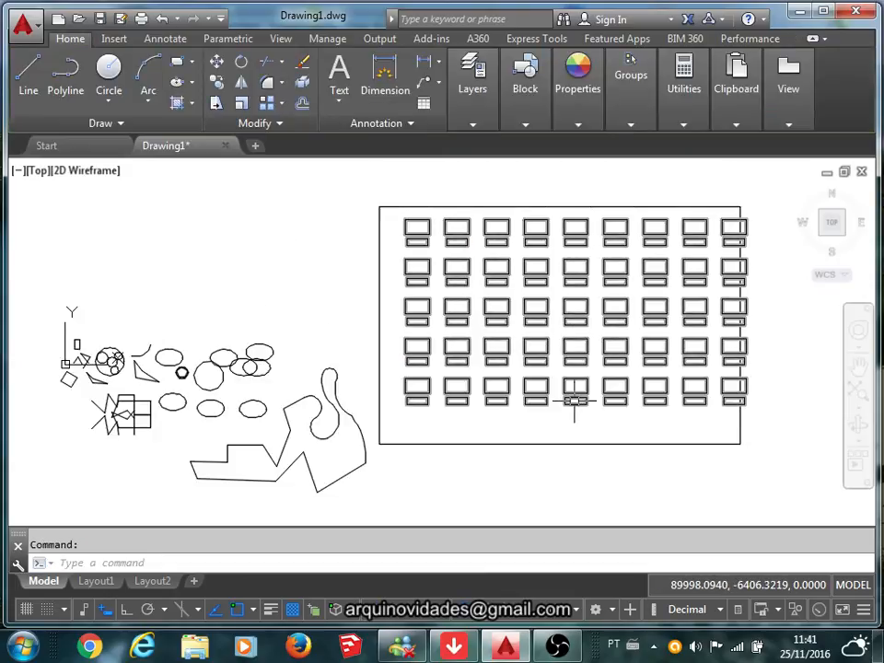
left_click(574, 401)
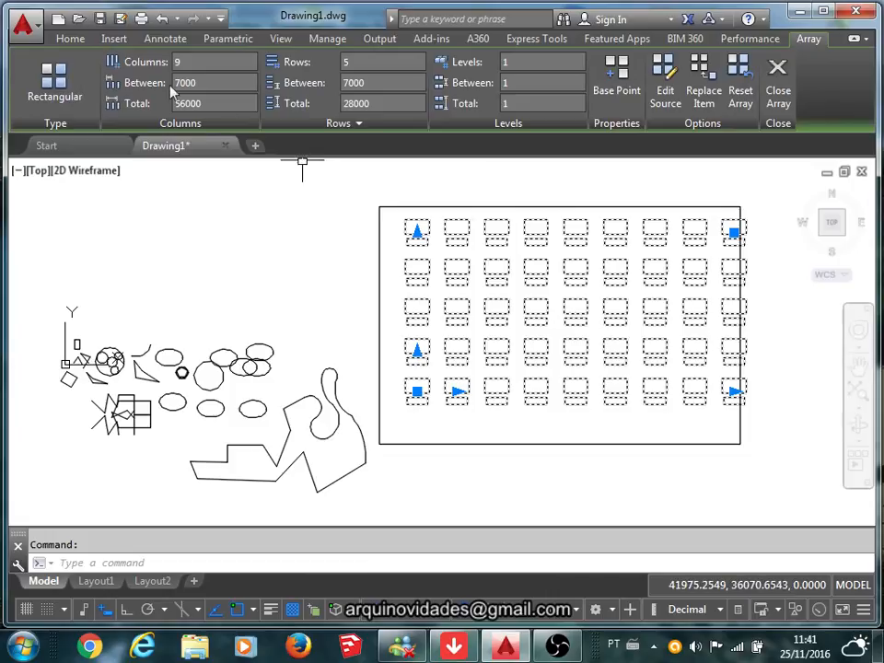
left_click(71, 39)
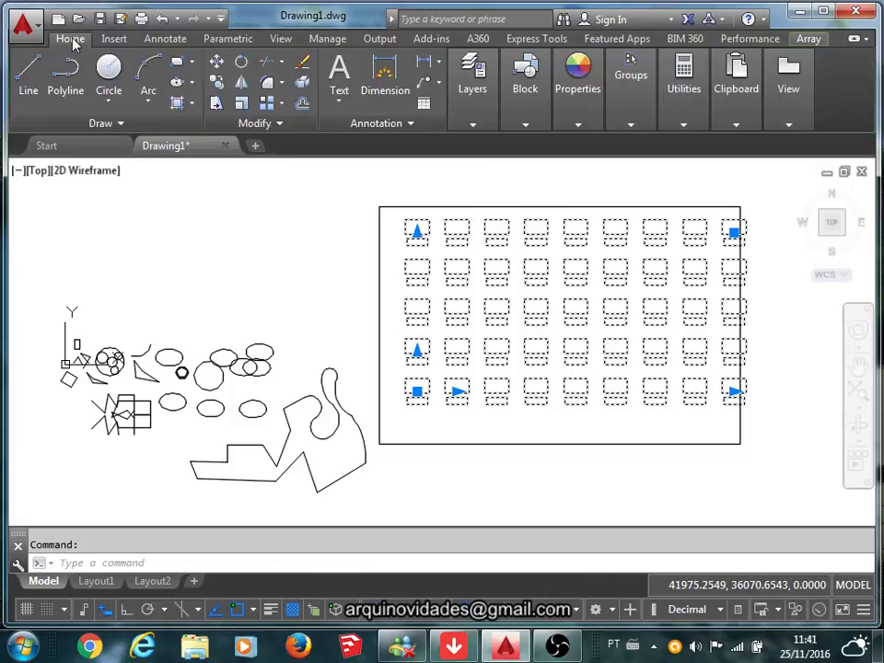
left_click(218, 62)
left_click(409, 414)
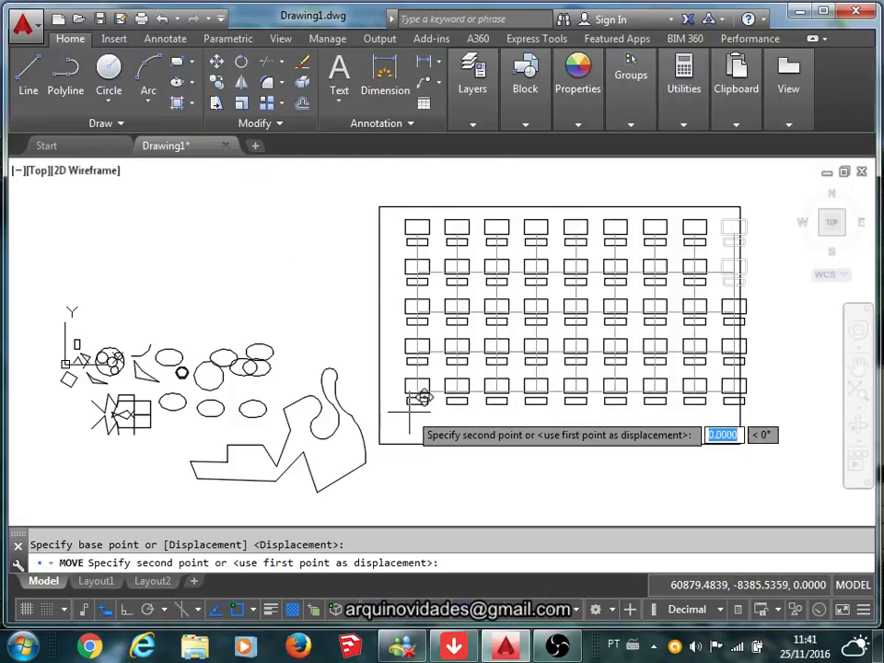
left_click(389, 433)
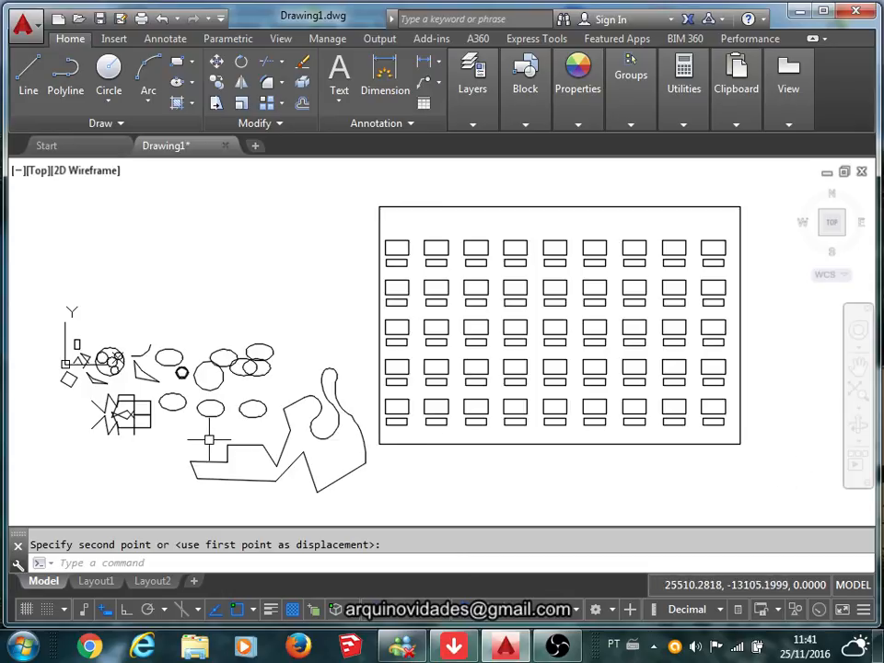
Draw a circle with a radius of about 8503 in the empty area right of the large rectangle
middle_click_drag(209, 440, 409, 346)
mouse_move(276, 356)
middle_mouse_down()
mouse_move(194, 397)
mouse_move(11, 416)
middle_mouse_up()
middle_click_drag(335, 355, 166, 387)
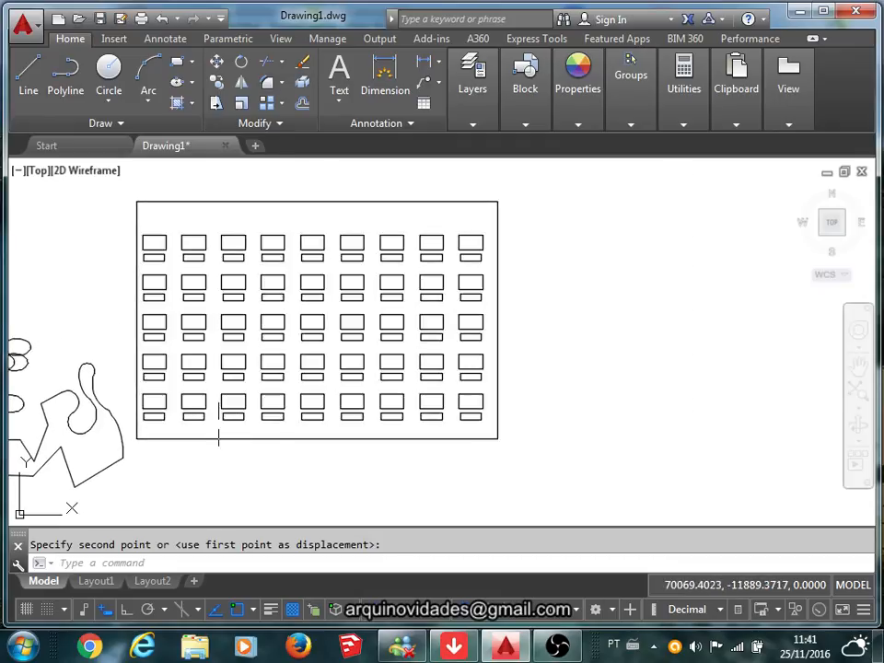
left_click(108, 76)
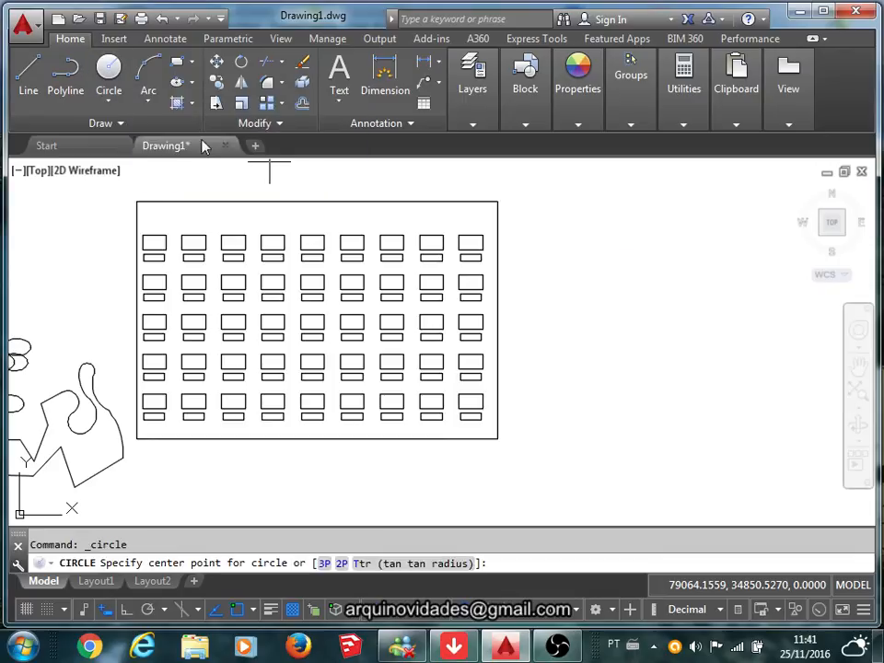
left_click(657, 348)
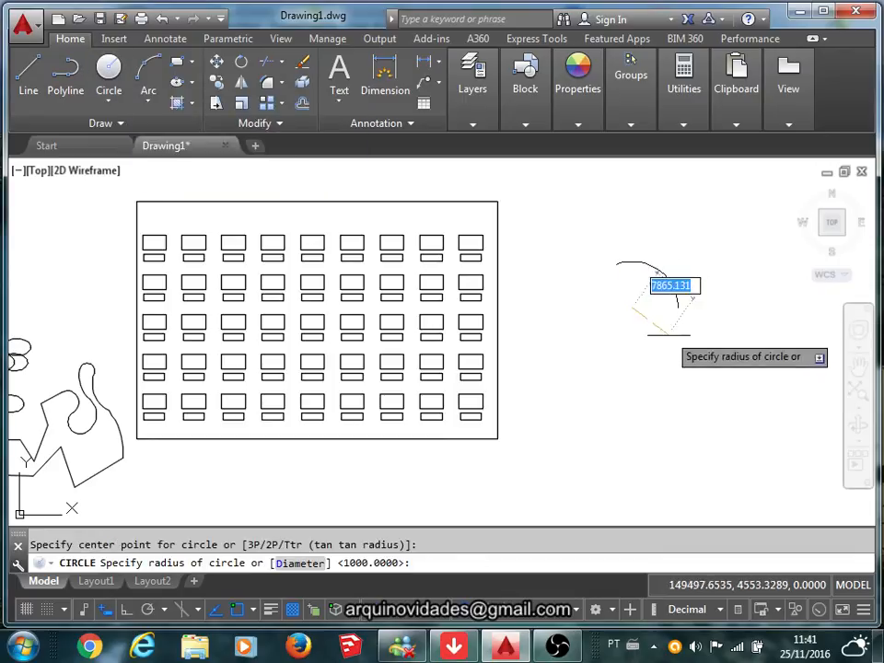
left_click(665, 338)
Draw a small circle just below the big circle, without touching it
left_click(109, 81)
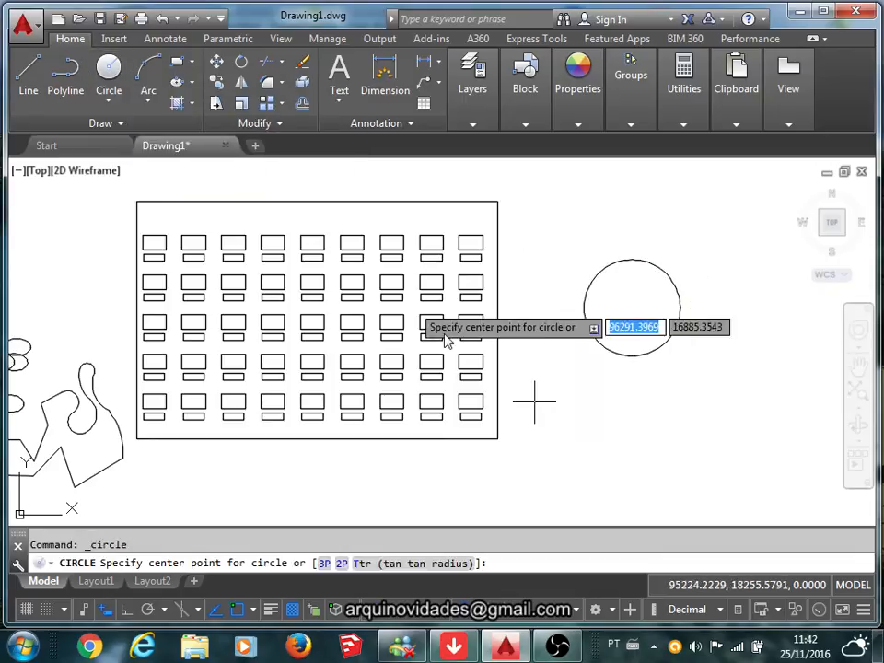
left_click(633, 373)
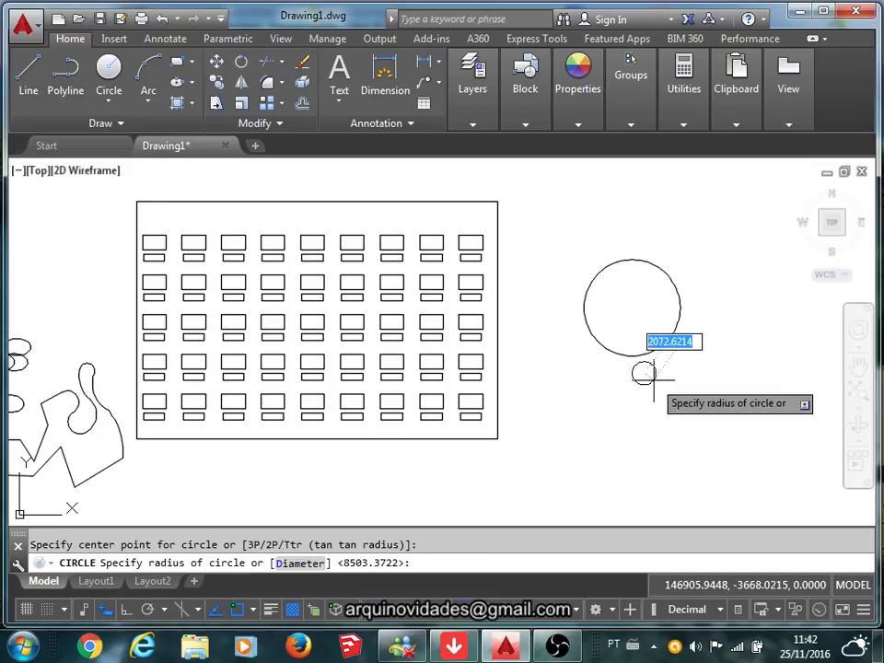
left_click(648, 372)
scroll(684, 332, "up", 2)
mouse_move(663, 338)
middle_mouse_down()
mouse_move(611, 388)
mouse_move(570, 376)
mouse_move(560, 423)
mouse_move(549, 334)
mouse_move(539, 331)
middle_mouse_up()
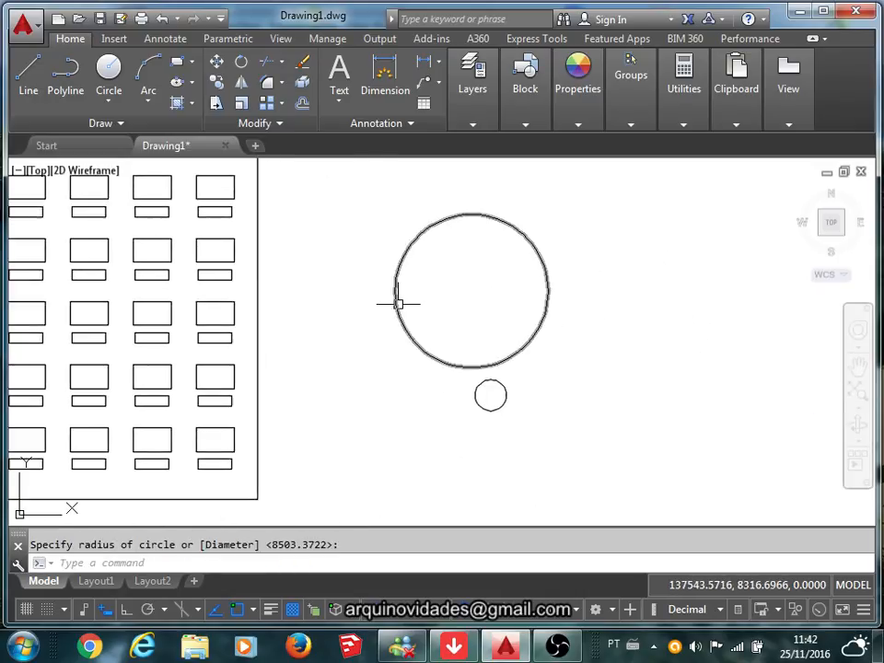
mouse_move(484, 356)
middle_mouse_down()
mouse_move(489, 367)
mouse_move(465, 385)
middle_mouse_up()
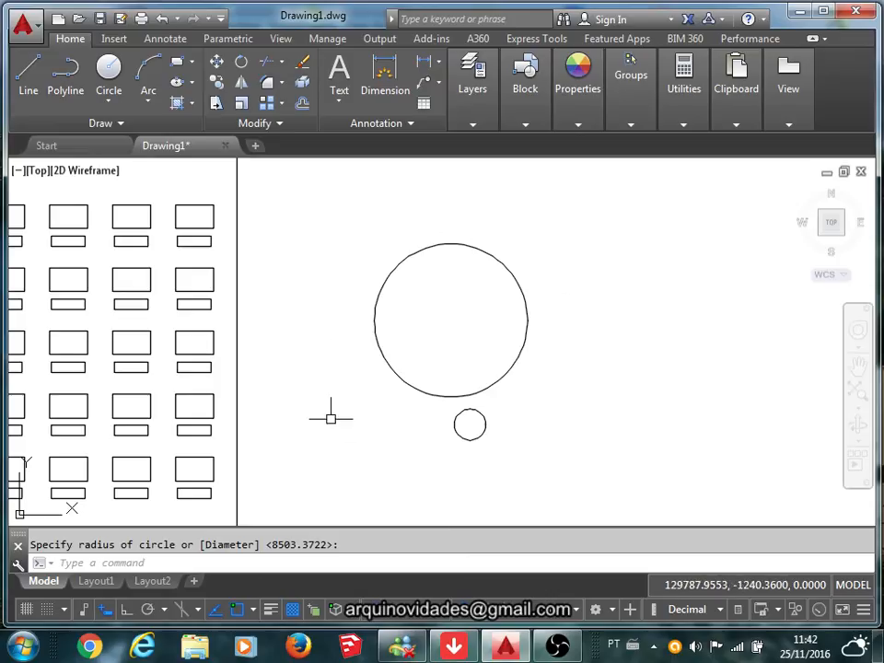
Create a polar array of the small circle around the big circle's centre with 11 items
left_click(282, 103)
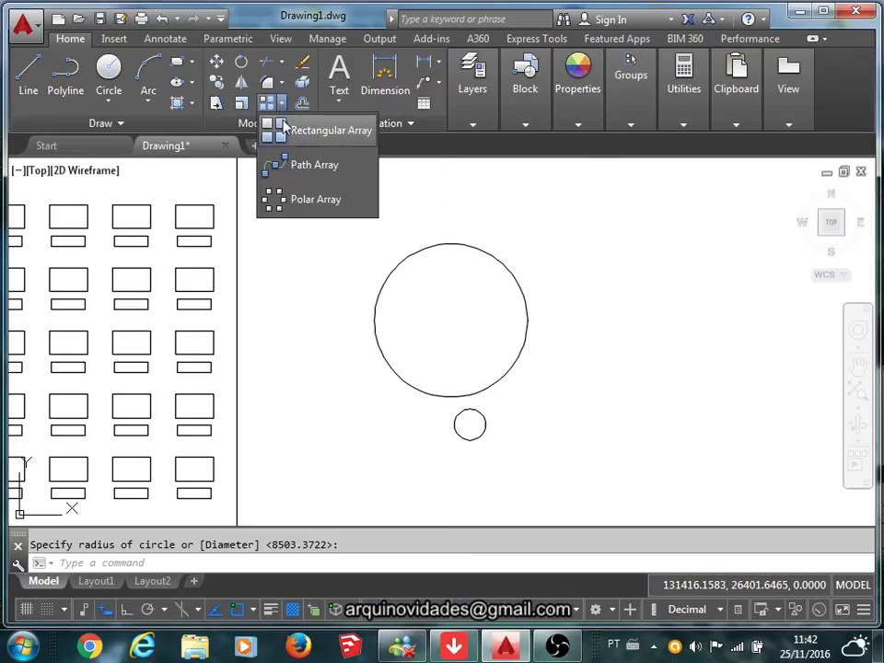
left_click(302, 200)
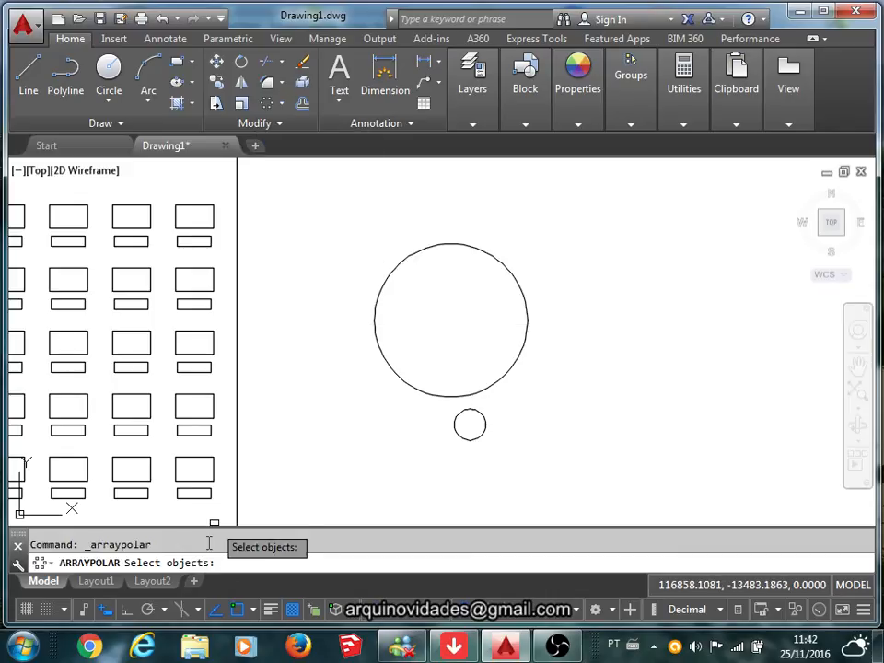
left_click(483, 436)
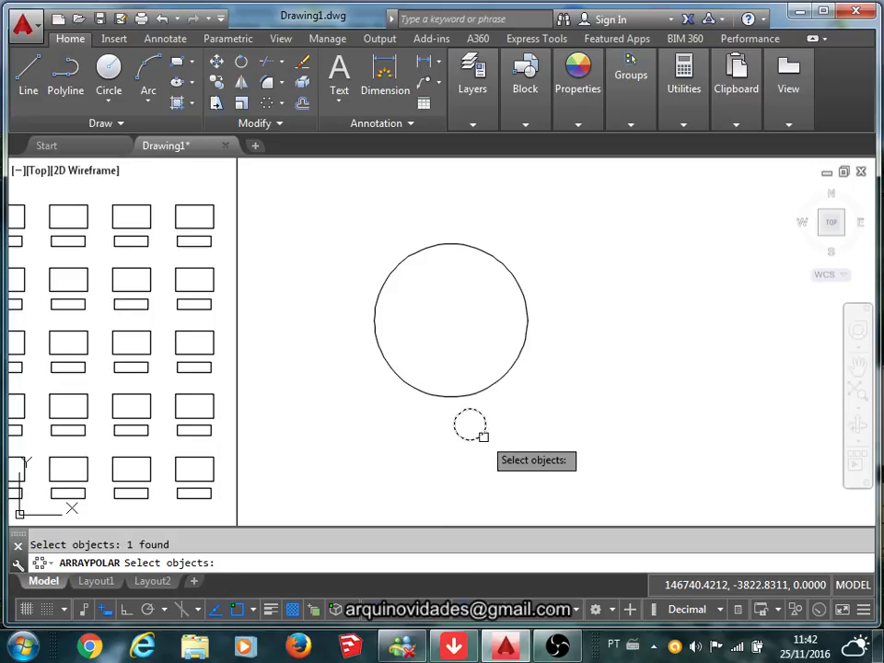
key("Return")
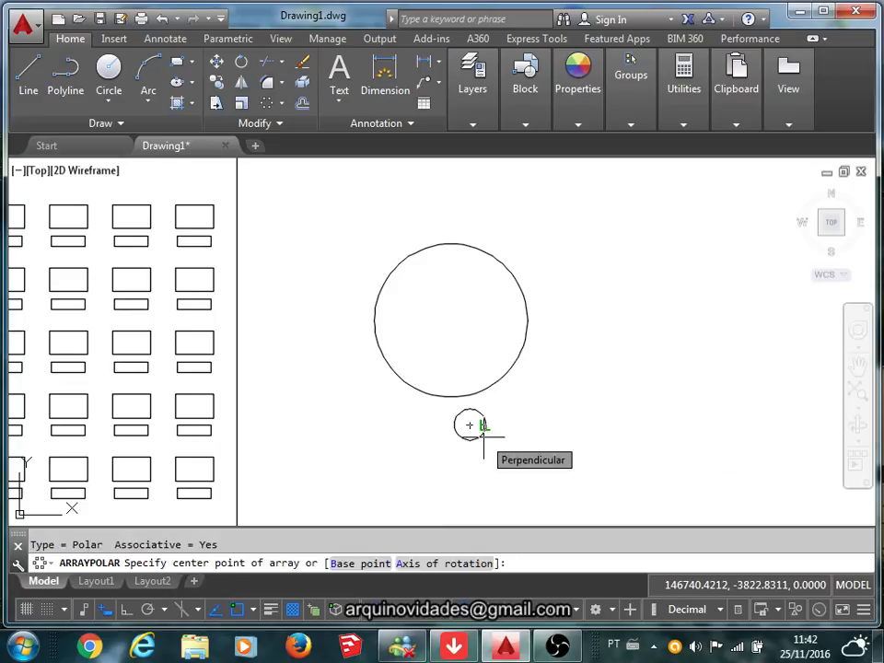
left_click(450, 320)
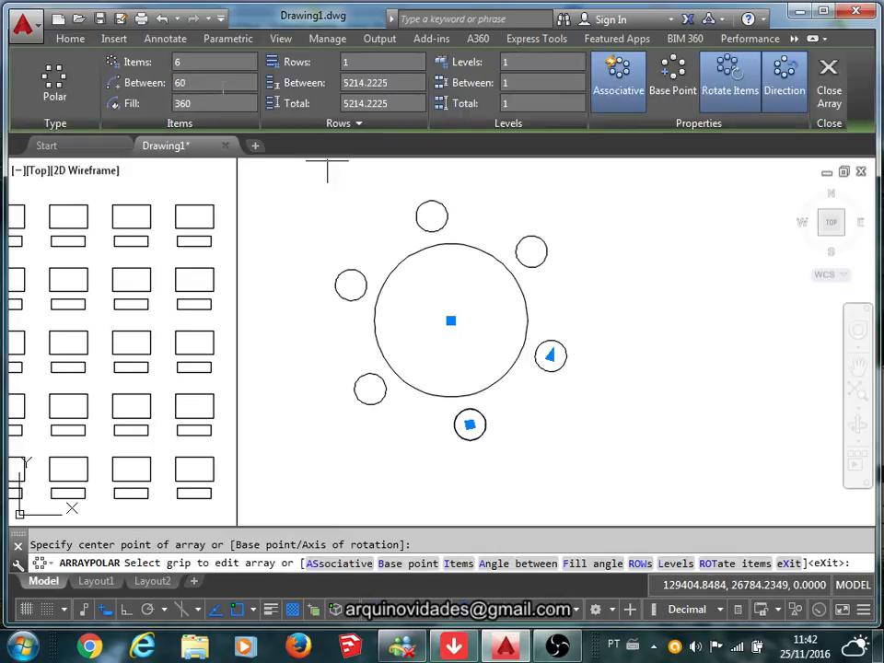
left_click(176, 64)
key("Return")
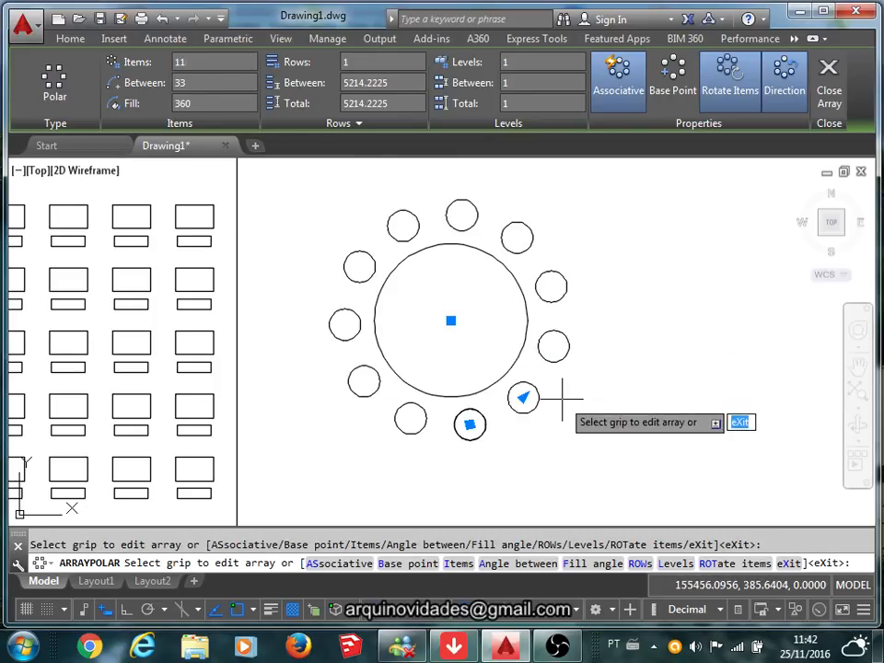
key("Return")
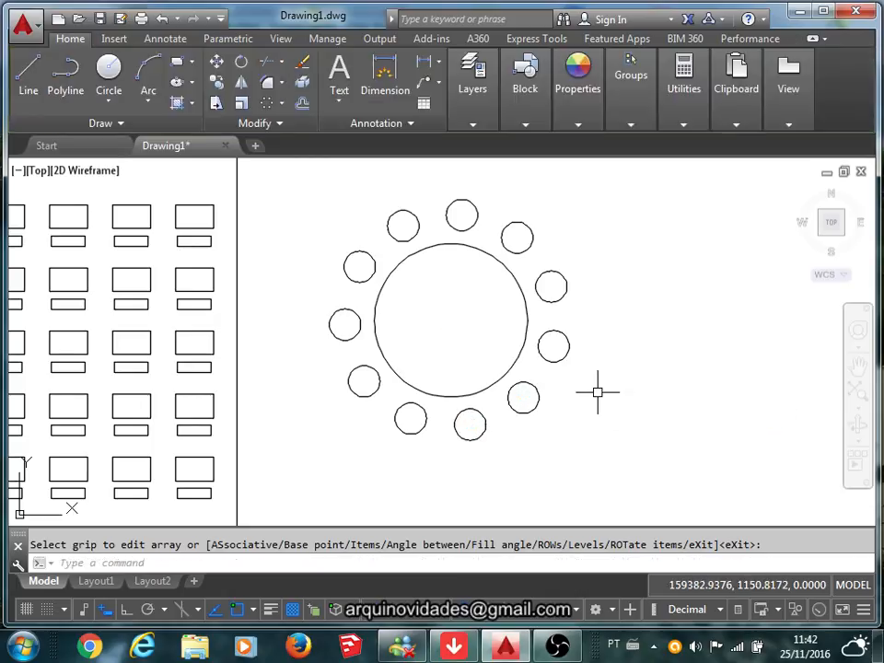
Set the number of items in the polar array of small circles to 17 and deselect the array
left_click(556, 344)
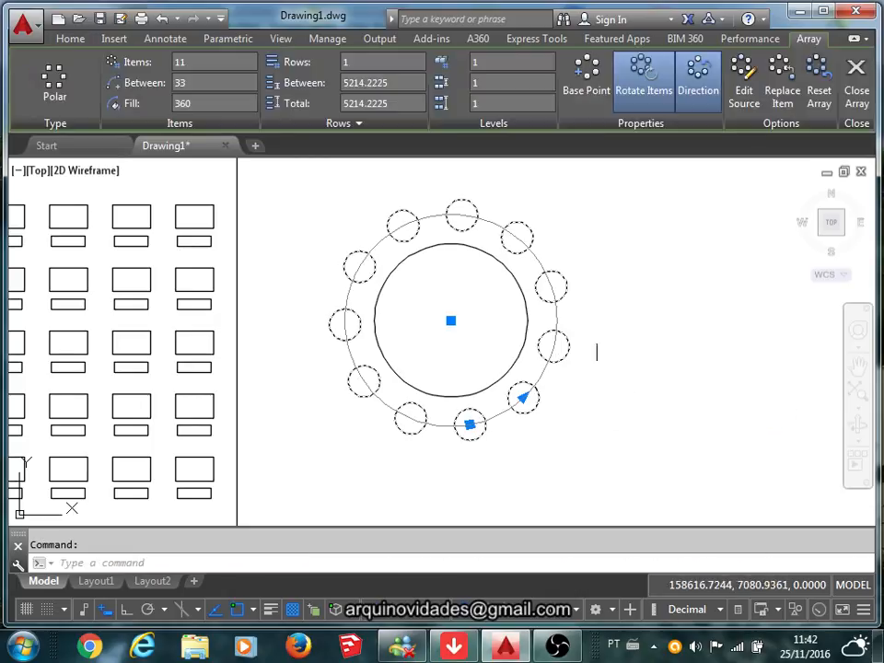
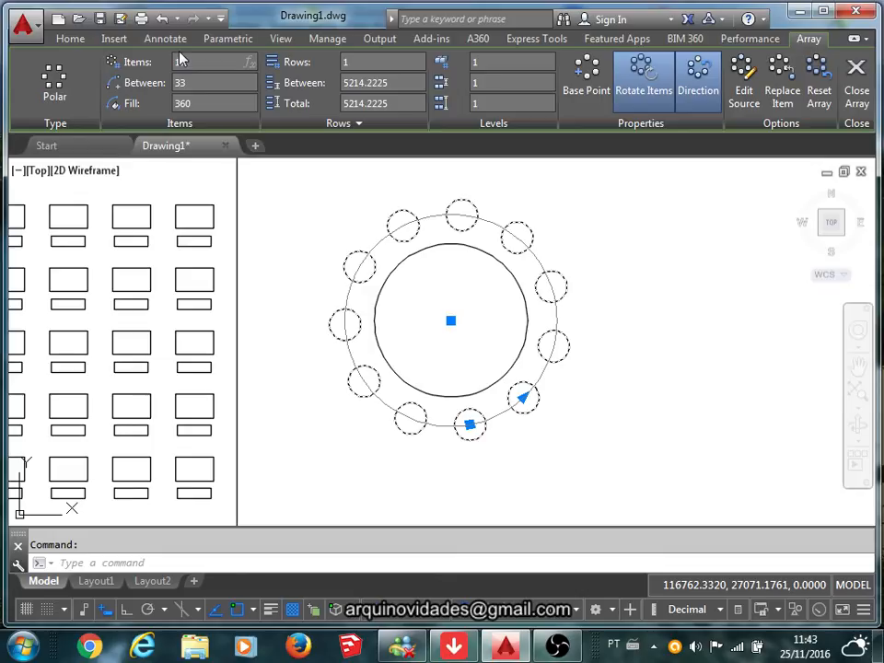
type("21")
key("Return")
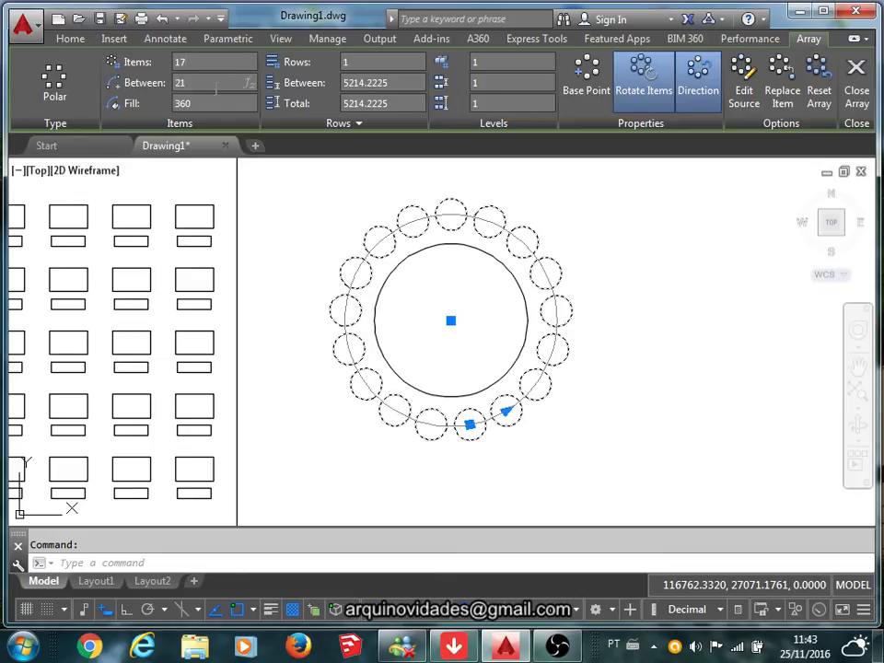
left_click(273, 259)
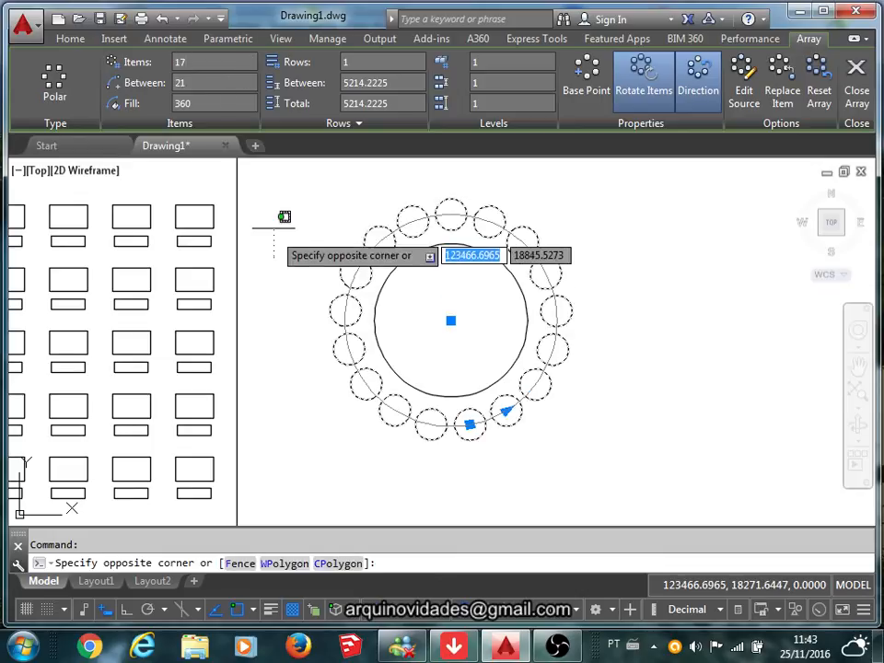
left_click(312, 202)
key("Return")
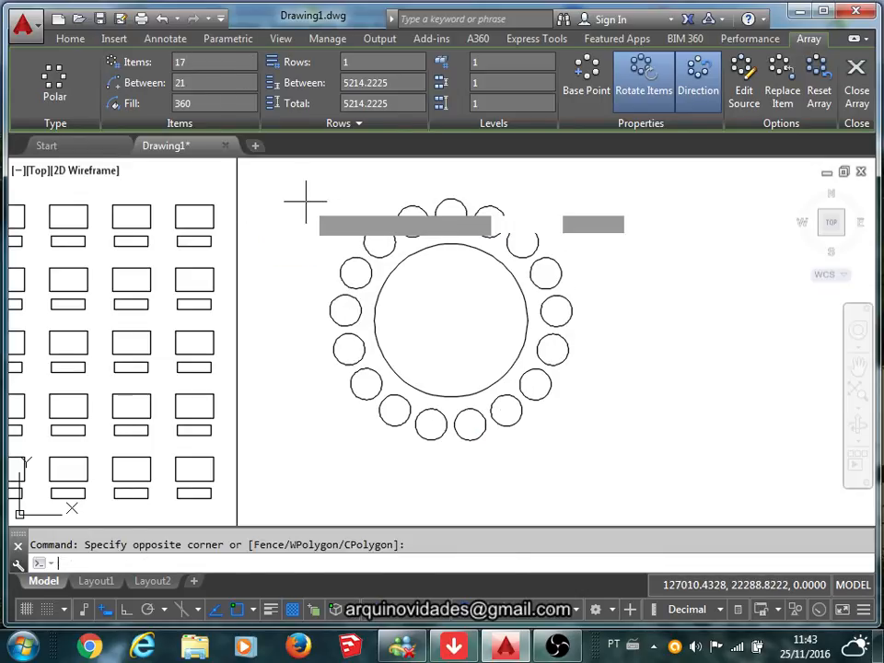
scroll(345, 310, "down", 5)
scroll(368, 322, "up", 5)
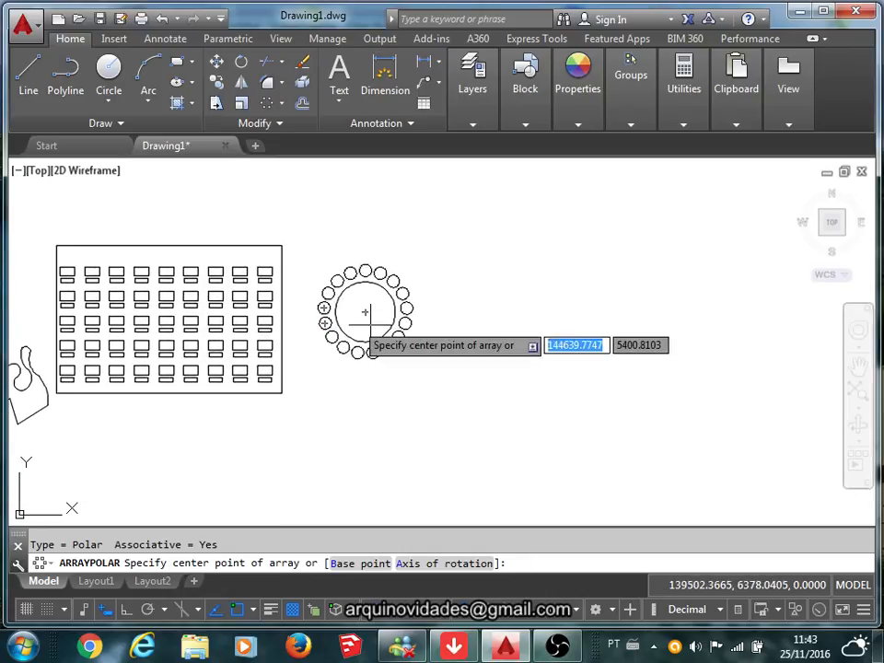
middle_click_drag(395, 316, 421, 381)
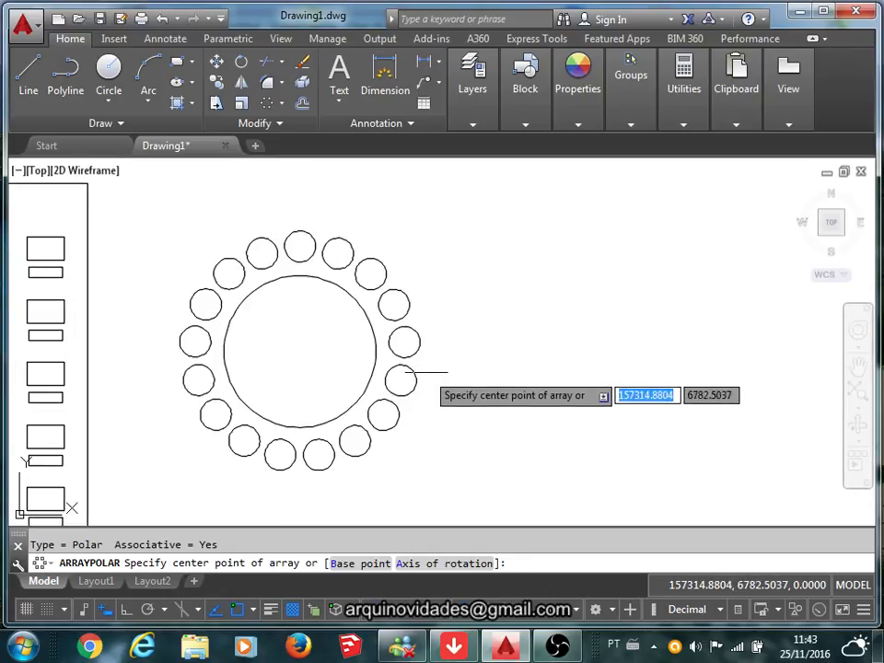
scroll(422, 373, "down", 2)
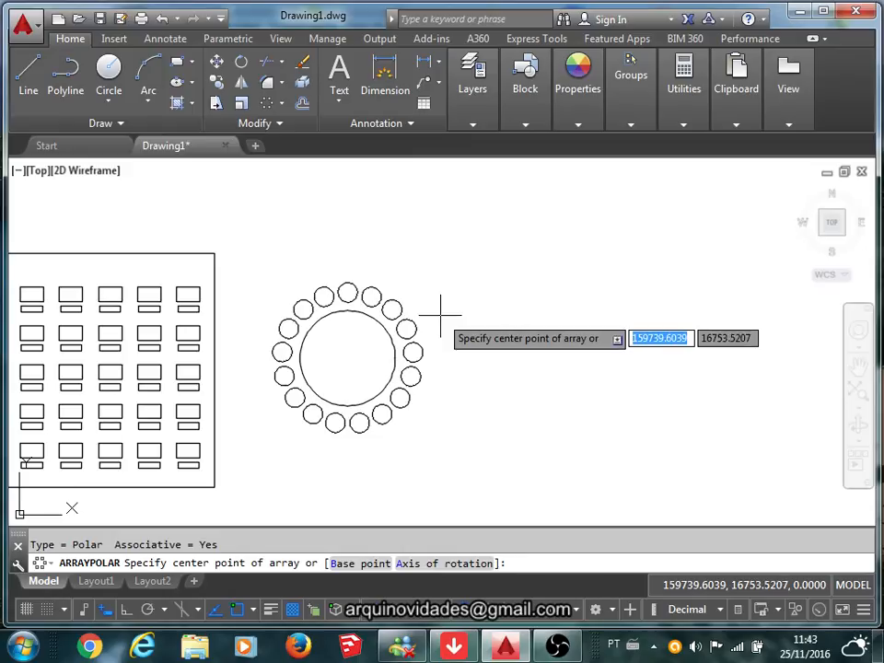
mouse_move(420, 286)
middle_mouse_down()
mouse_move(309, 240)
mouse_move(232, 238)
middle_mouse_up()
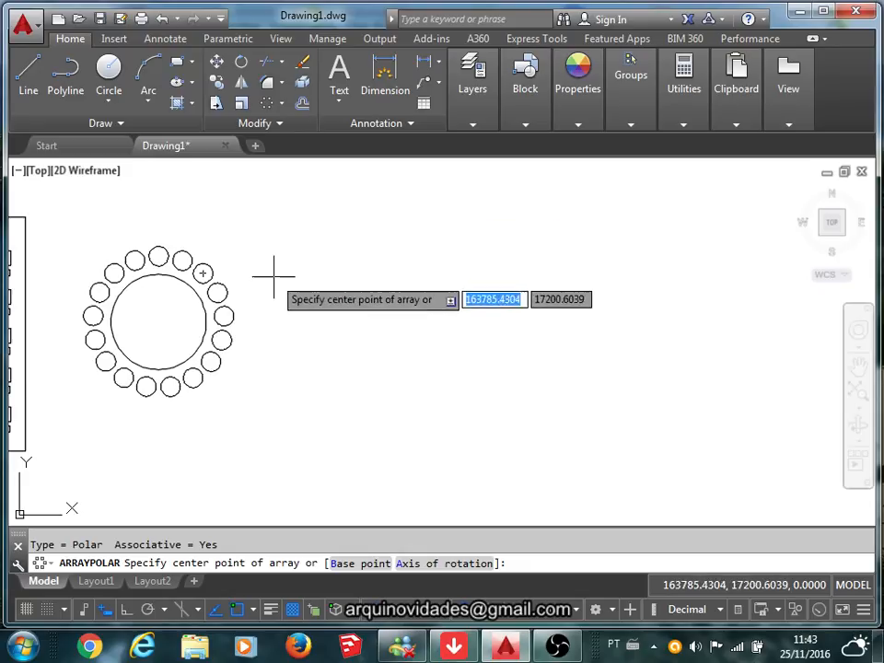
middle_click_drag(276, 282, 412, 284)
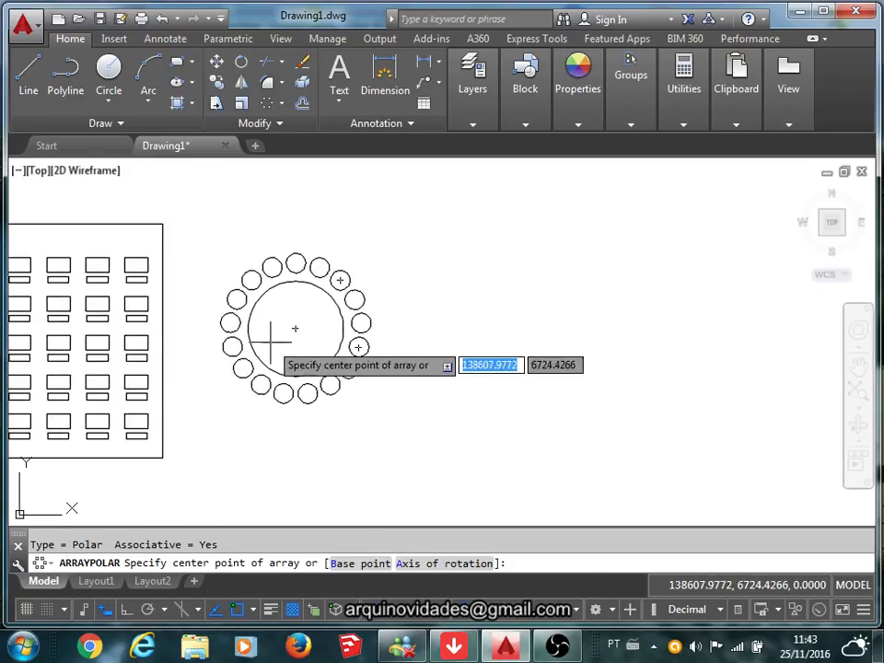
scroll(270, 346, "up", 2)
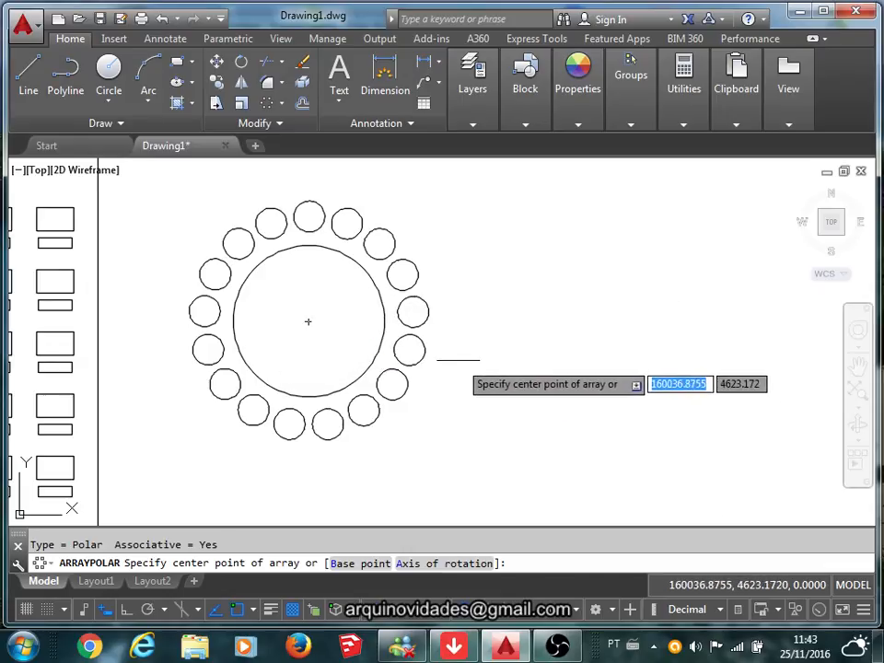
scroll(458, 351, "down", 2)
middle_click_drag(457, 351, 312, 361)
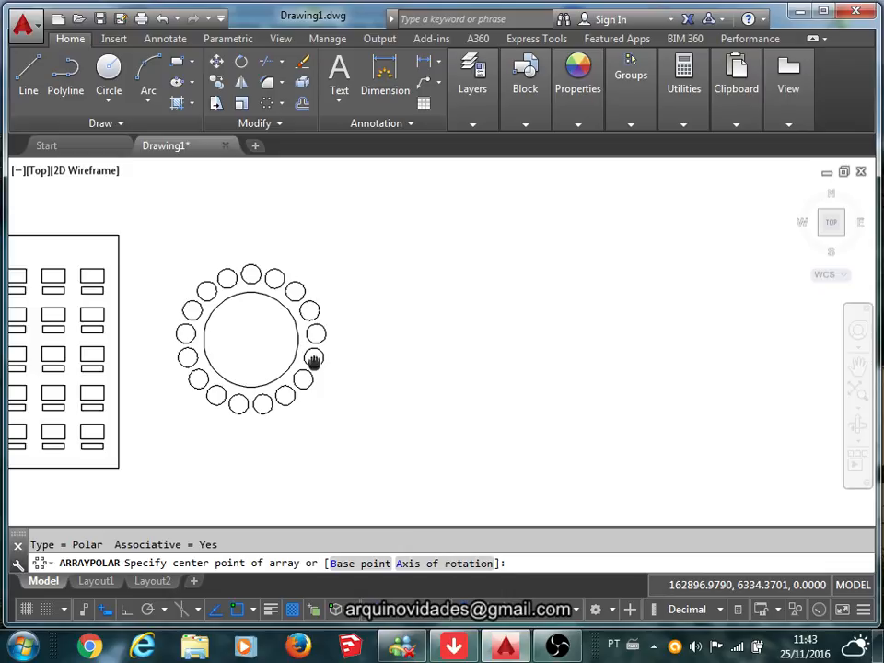
Draw a circle with a radius of about 5840 in the empty area above and to the right of the circle arrangement
left_click(114, 71)
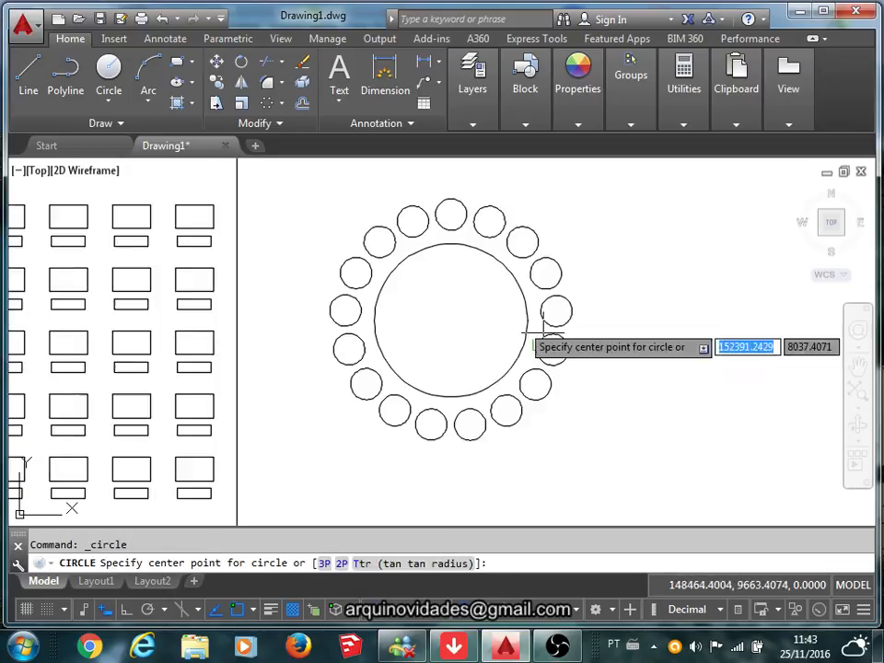
scroll(537, 314, "down", 4)
mouse_move(620, 301)
middle_mouse_down()
mouse_move(306, 302)
mouse_move(318, 303)
middle_mouse_up()
scroll(399, 304, "down", 4)
scroll(396, 276, "up", 4)
left_click(392, 290)
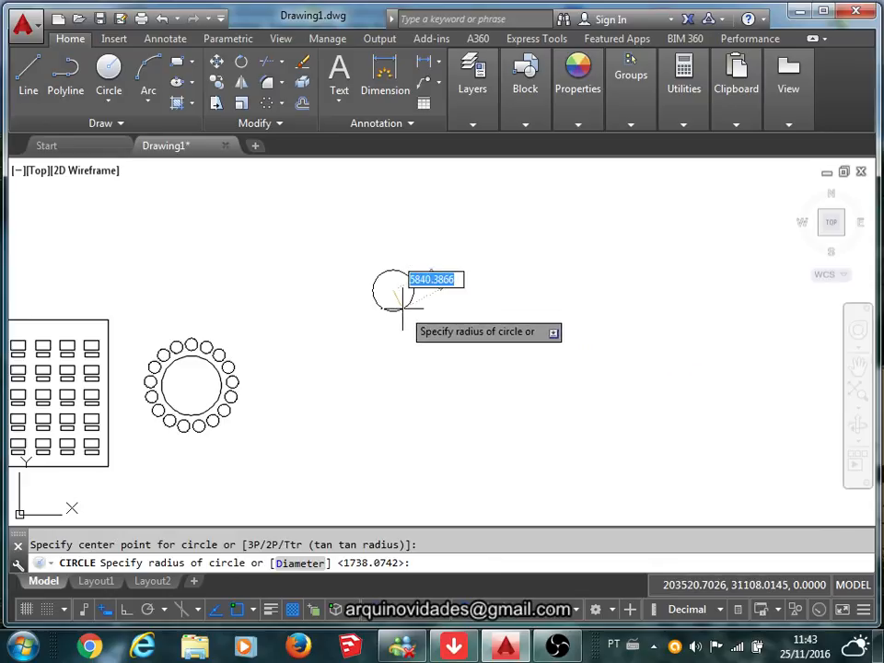
left_click(402, 297)
scroll(390, 303, "up", 7)
scroll(393, 296, "down", 1)
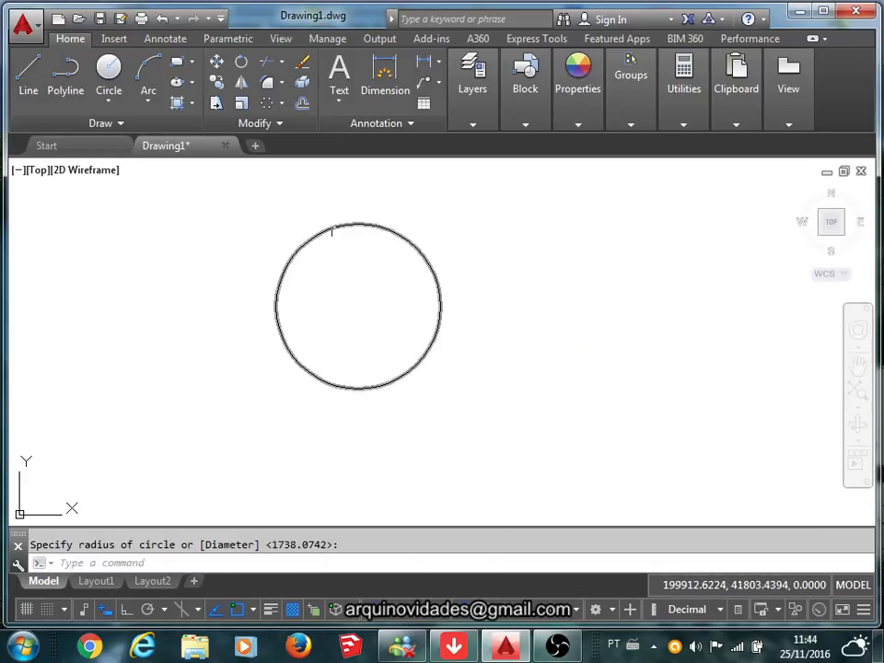
middle_click_drag(494, 281, 476, 330)
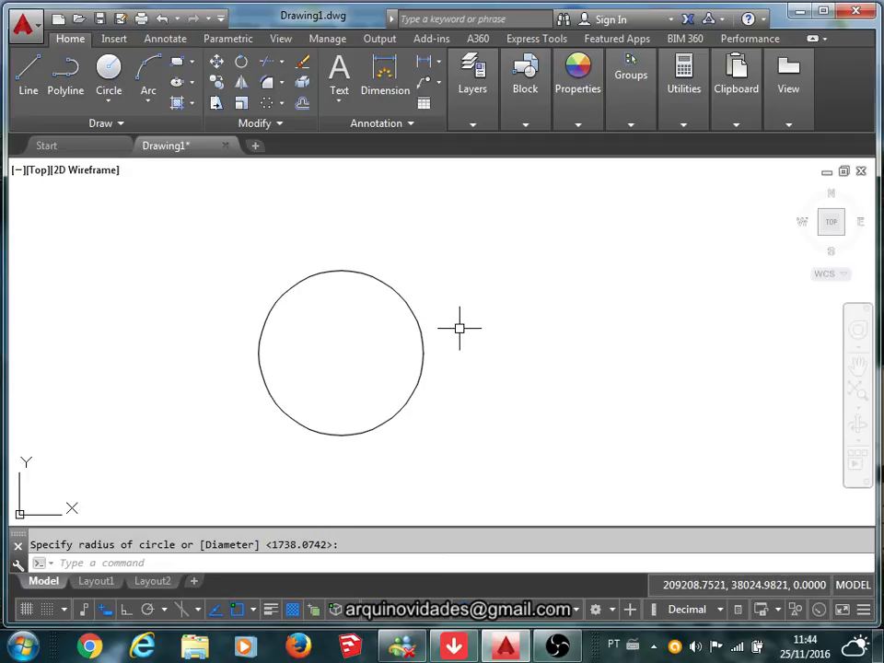
Create a polar array of the new circle with 7 items, centred on a point inside it, right of its centre
left_click(268, 108)
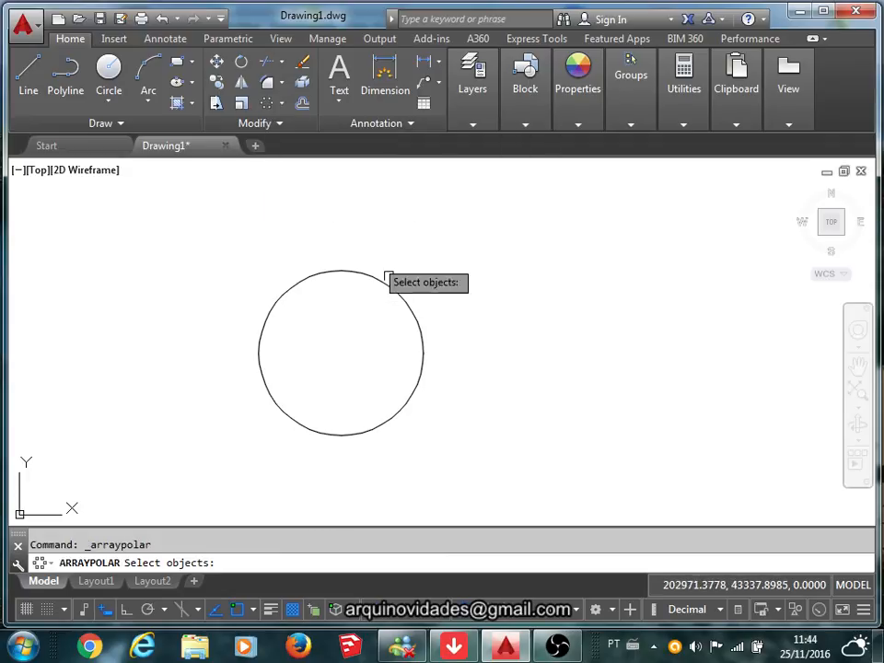
left_click(420, 337)
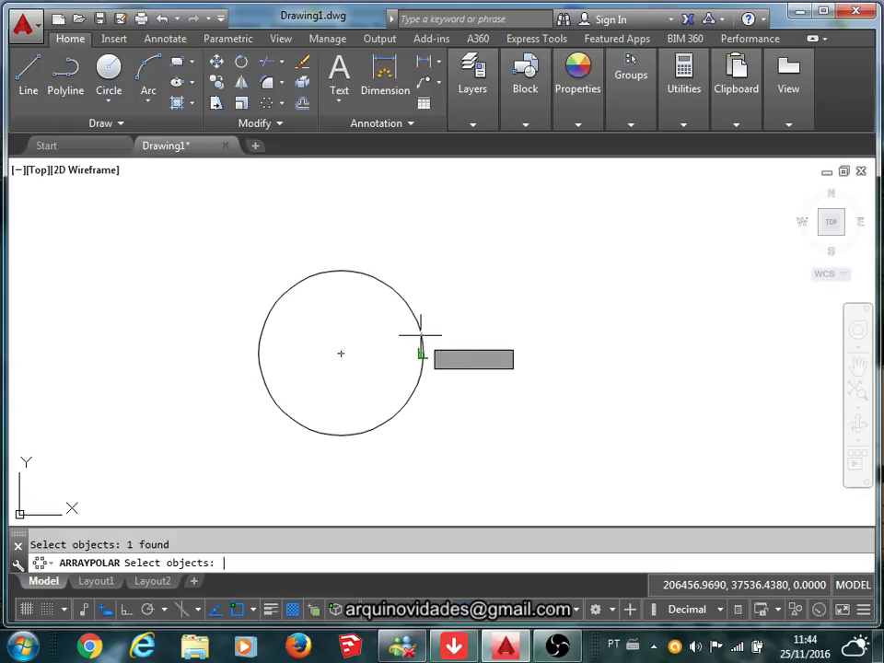
key("Return")
left_click(389, 351)
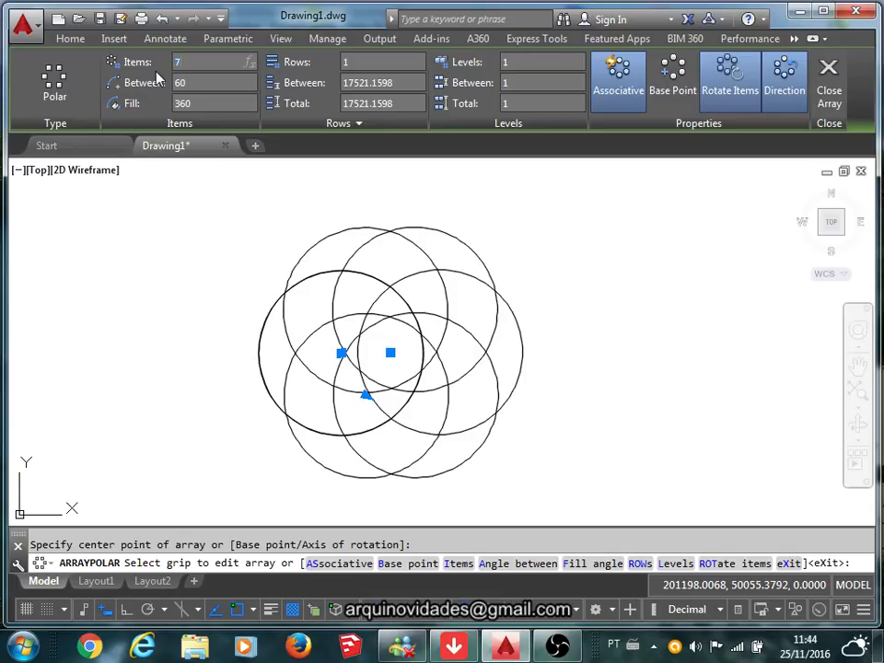
type("7")
key("Return")
key("Return")
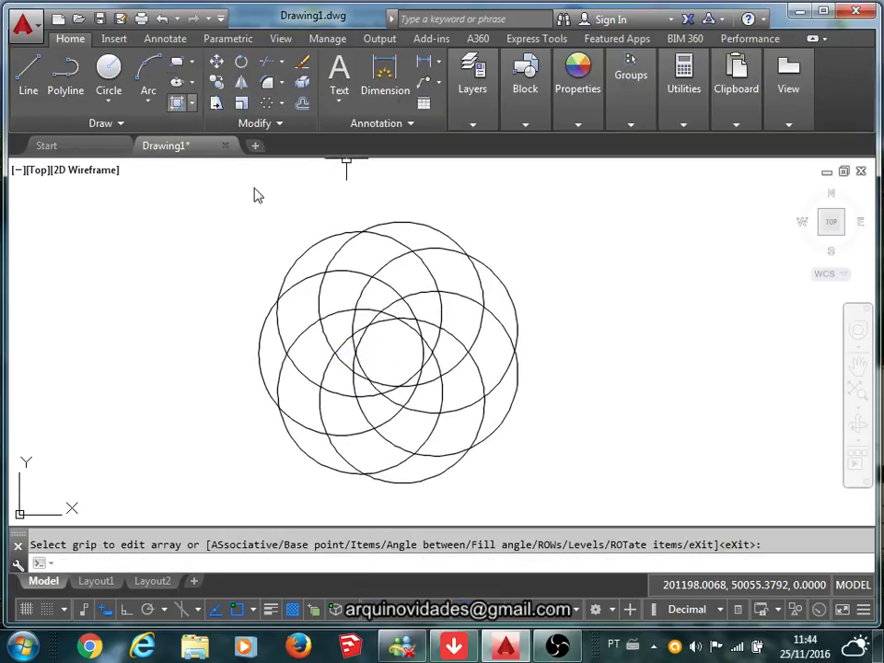
scroll(550, 351, "down", 4)
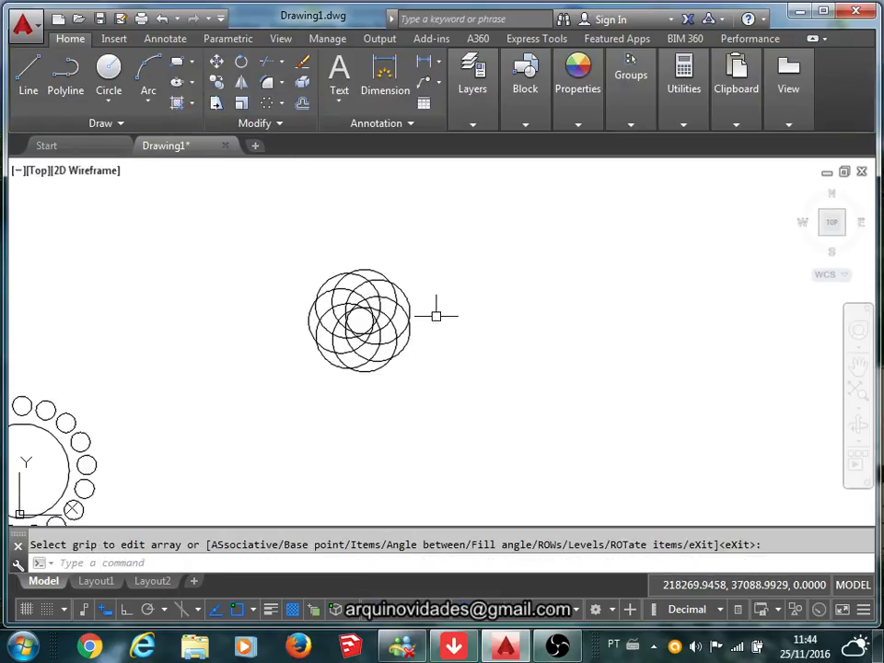
Create a 7-item polar array of the whole flower pattern, centred on a point inside its right-hand part
left_click(267, 107)
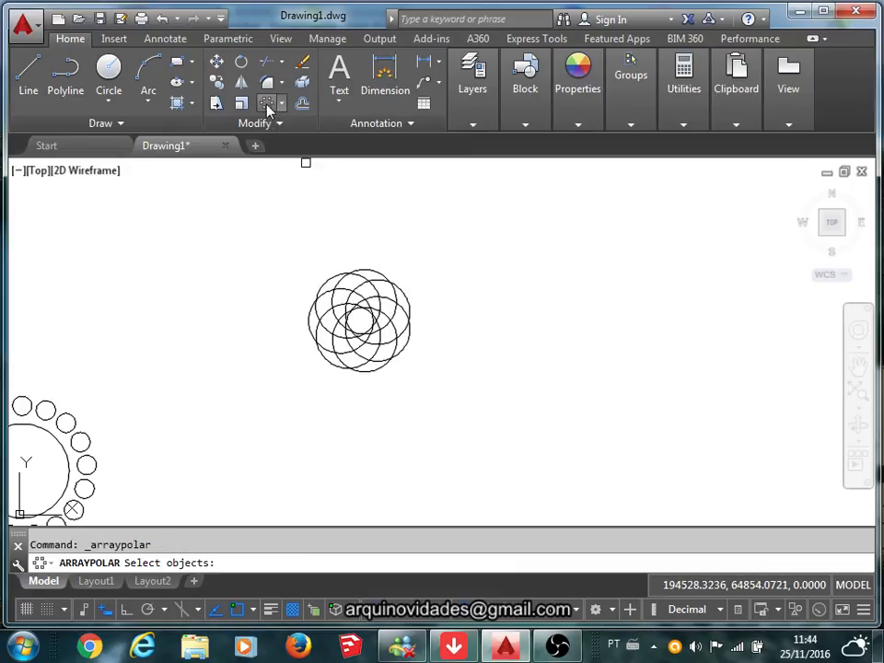
left_click(406, 317)
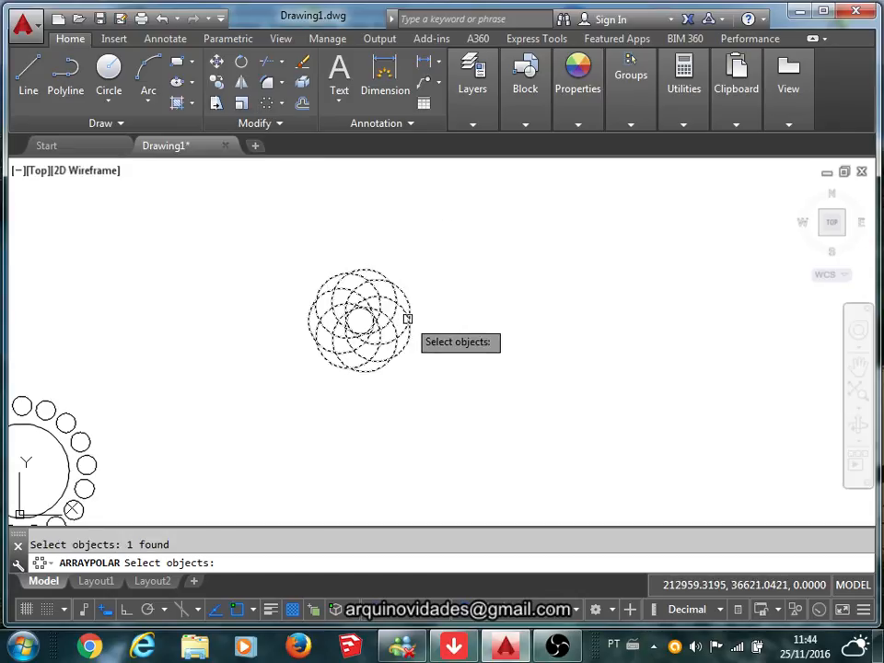
key("Return")
scroll(404, 350, "up", 4)
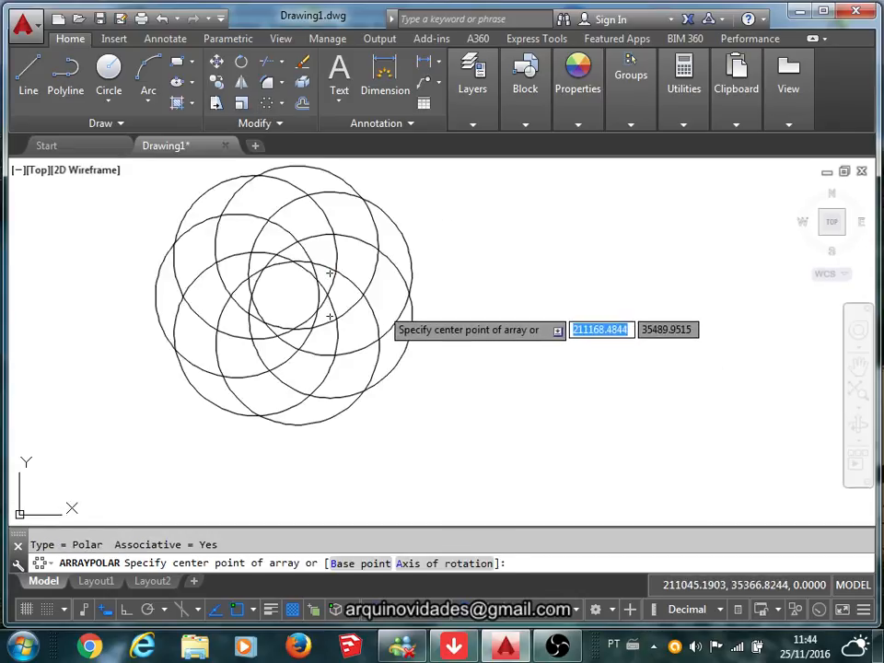
left_click(387, 304)
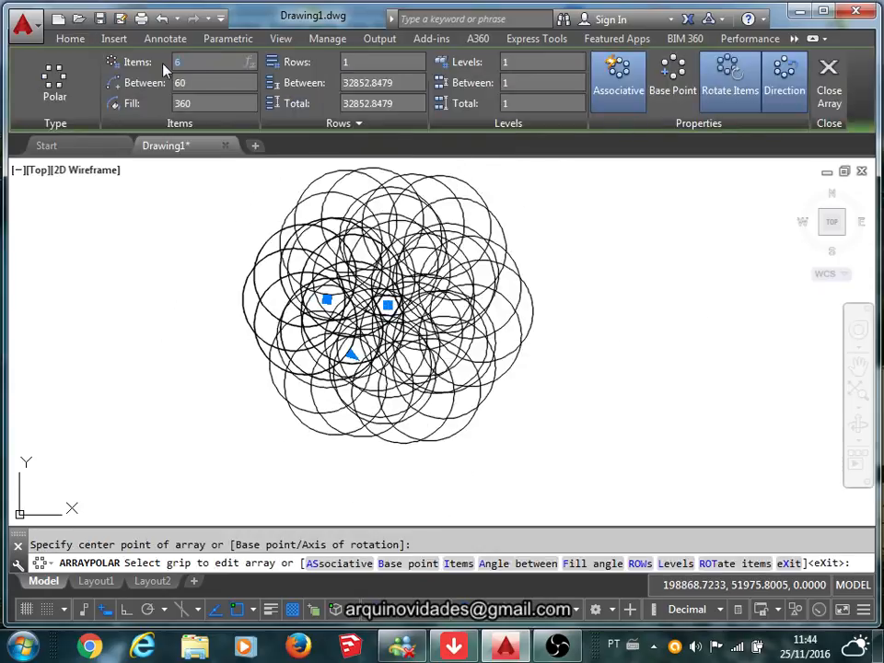
key("Return")
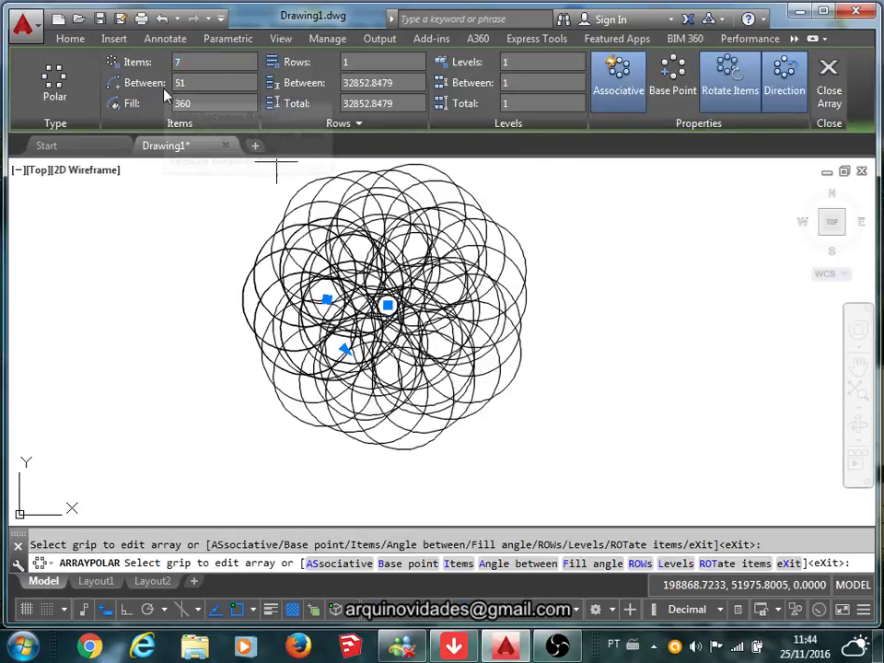
key("Return")
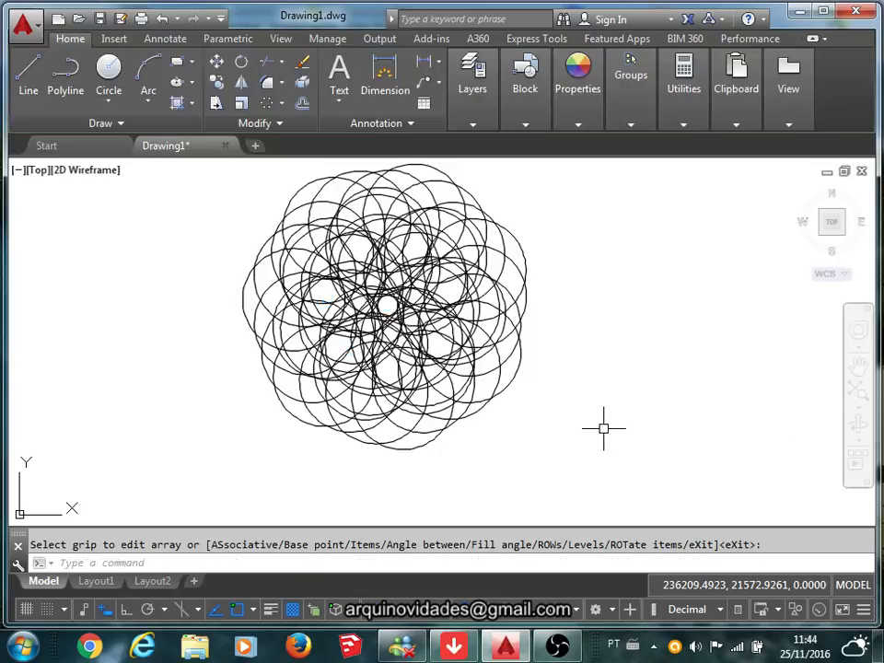
scroll(663, 368, "down", 5)
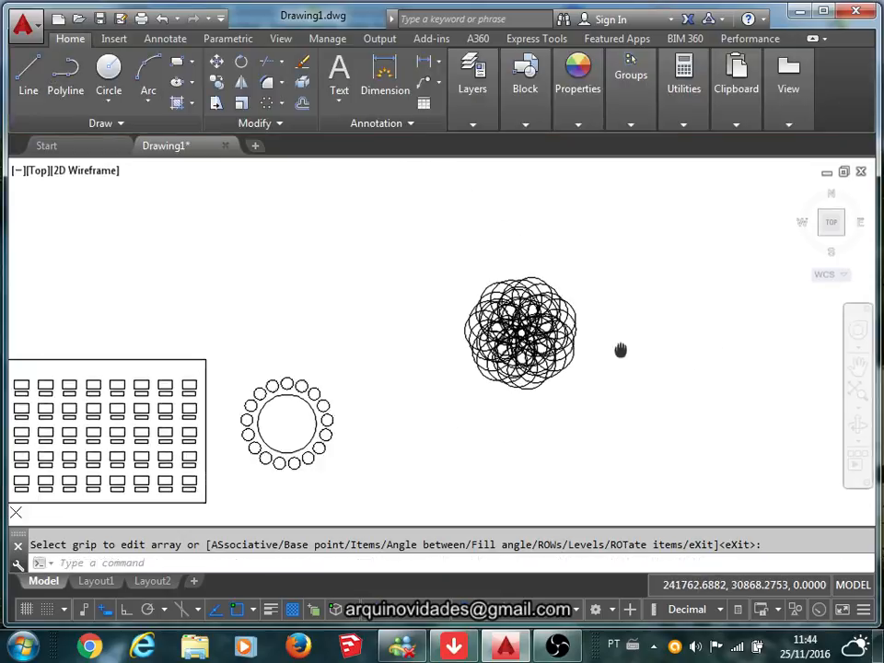
Examine the finished flower pattern up close, and return to the full extents of the drawing
mouse_move(620, 350)
middle_mouse_down()
mouse_move(484, 313)
mouse_move(451, 349)
mouse_move(502, 345)
middle_mouse_up()
scroll(450, 307, "up", 3)
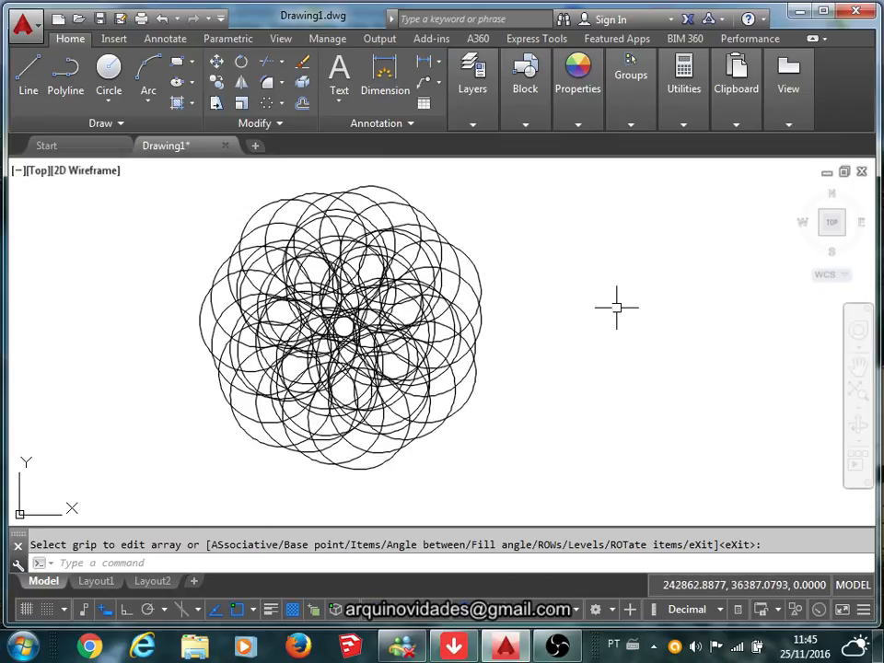
middle_click(635, 247)
middle_click(636, 246)
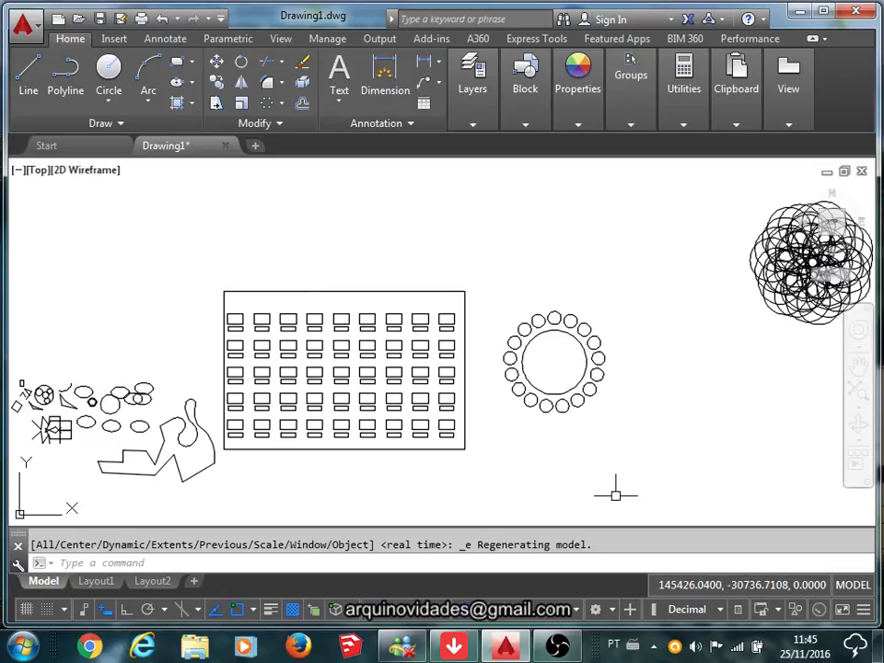
Practise losing the drawing by zooming and panning far away, and recover all objects with zoom extents
scroll(502, 262, "down", 5)
scroll(594, 257, "up", 1)
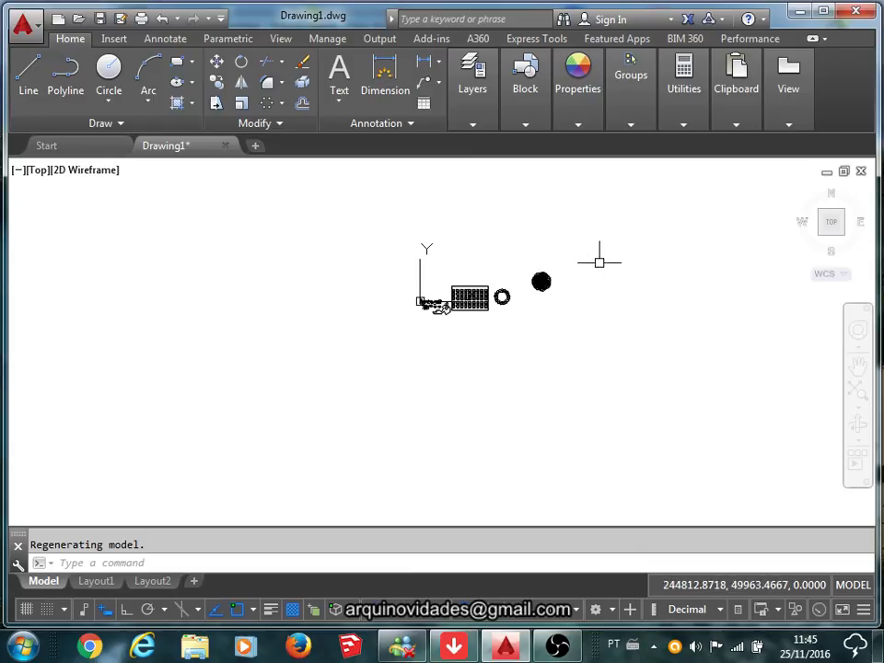
mouse_move(594, 257)
middle_mouse_down()
mouse_move(187, 326)
mouse_move(7, 333)
middle_mouse_up()
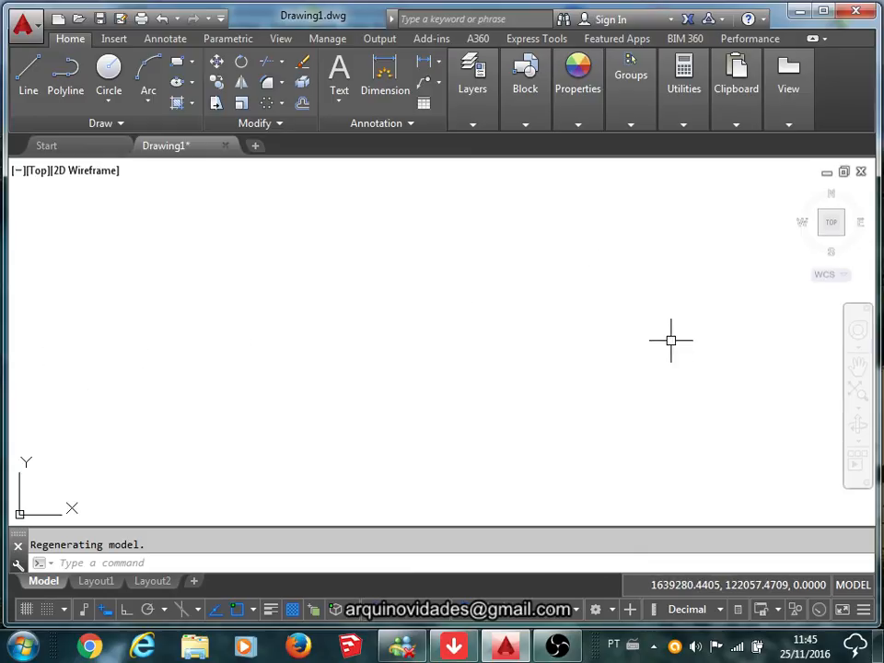
middle_click(578, 263)
middle_click(578, 263)
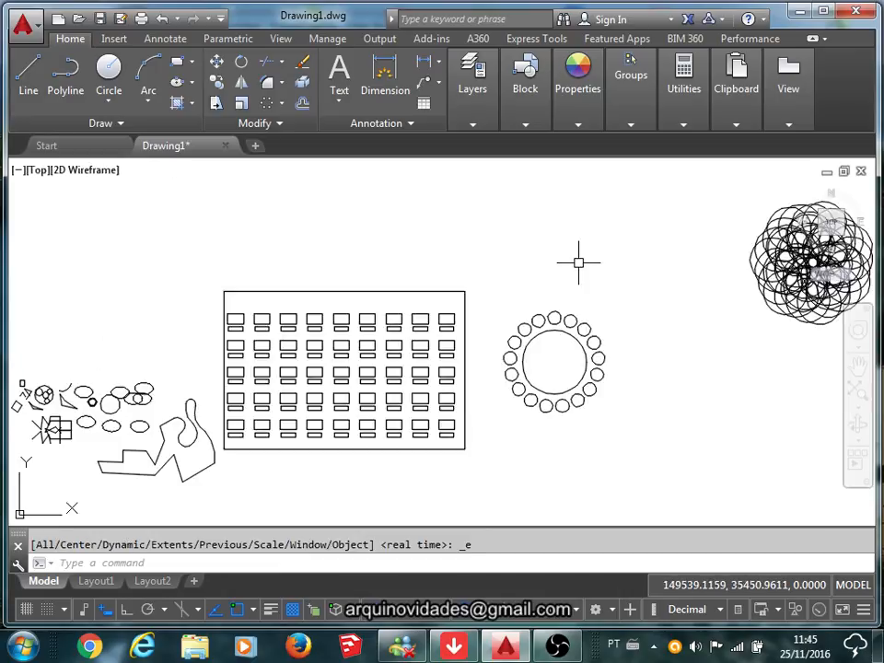
scroll(670, 288, "down", 10)
middle_click_drag(666, 282, 12, 319)
scroll(13, 318, "down", 2)
scroll(127, 298, "down", 2)
middle_click_drag(126, 302, 11, 303)
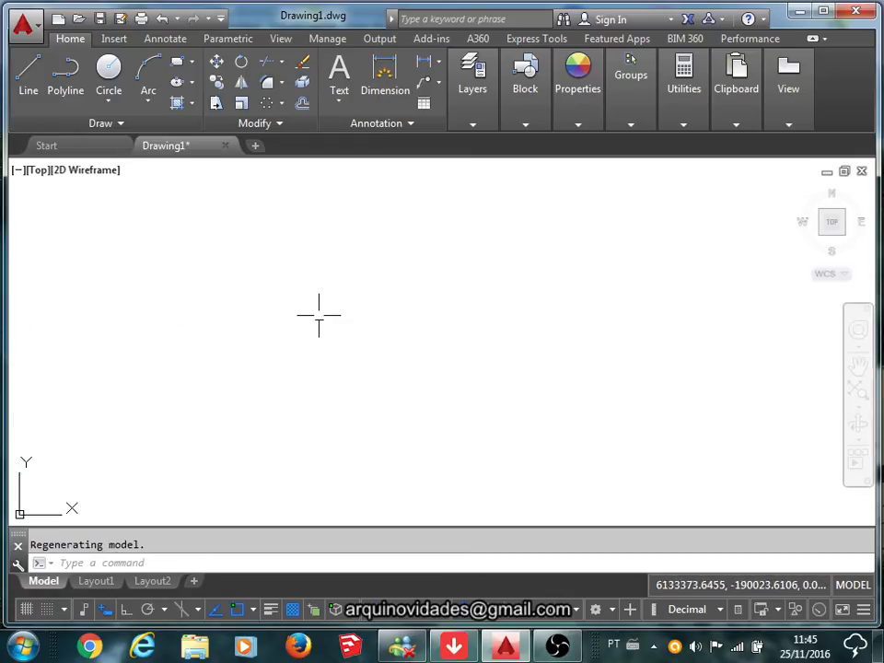
middle_click(508, 283)
middle_click(509, 283)
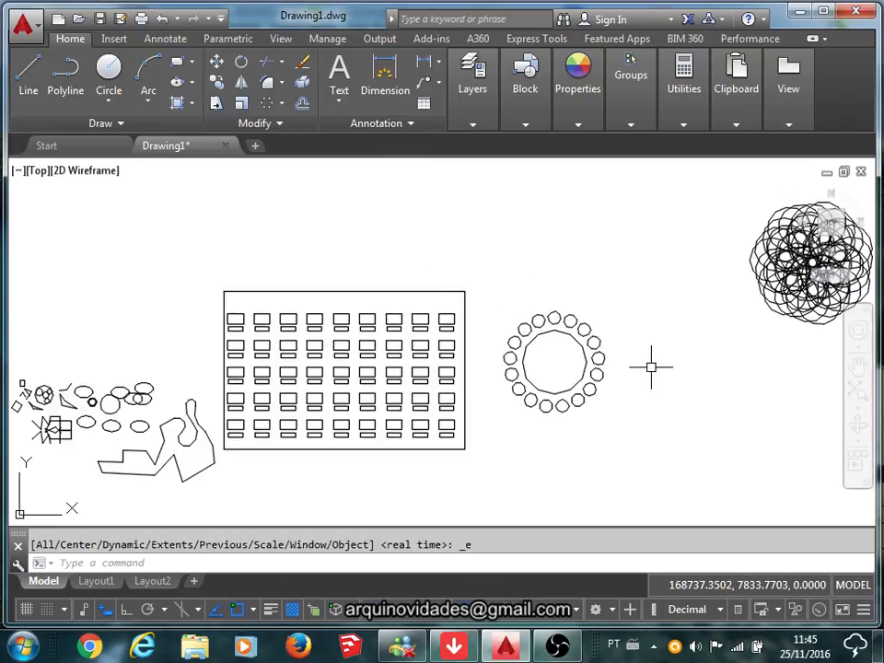
middle_click_drag(651, 364, 473, 362)
scroll(420, 346, "down", 4)
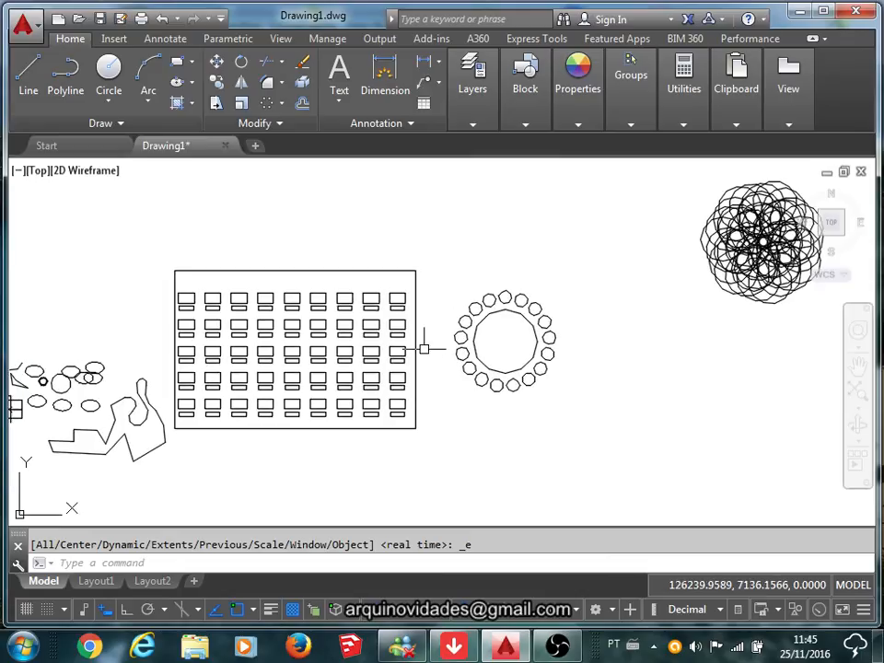
scroll(362, 357, "up", 2)
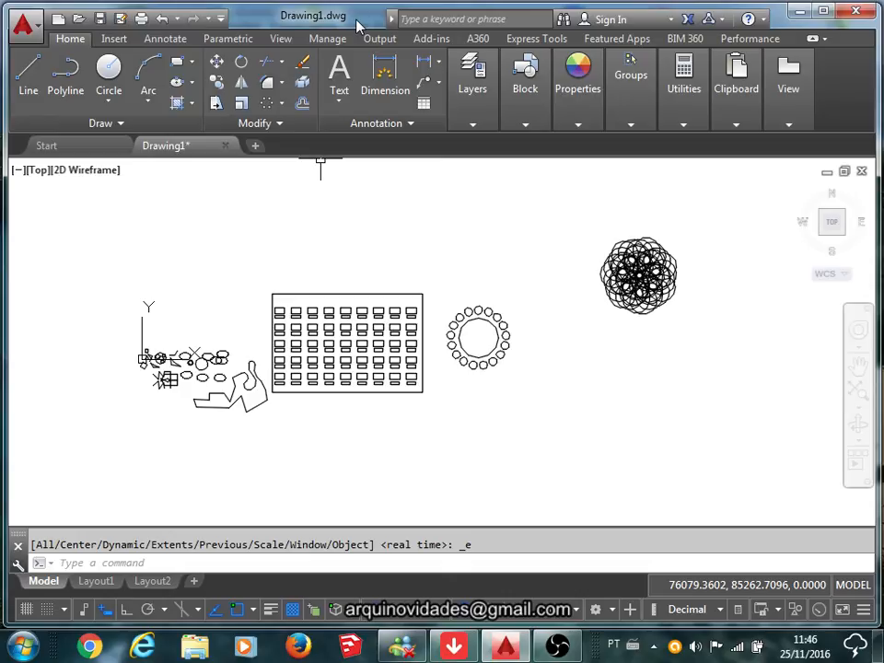
Start saving the drawing under the name "meu primiero desenho" in the AutoCAD 2000/LT2000 Drawing (*.dwg) format
left_click(25, 30)
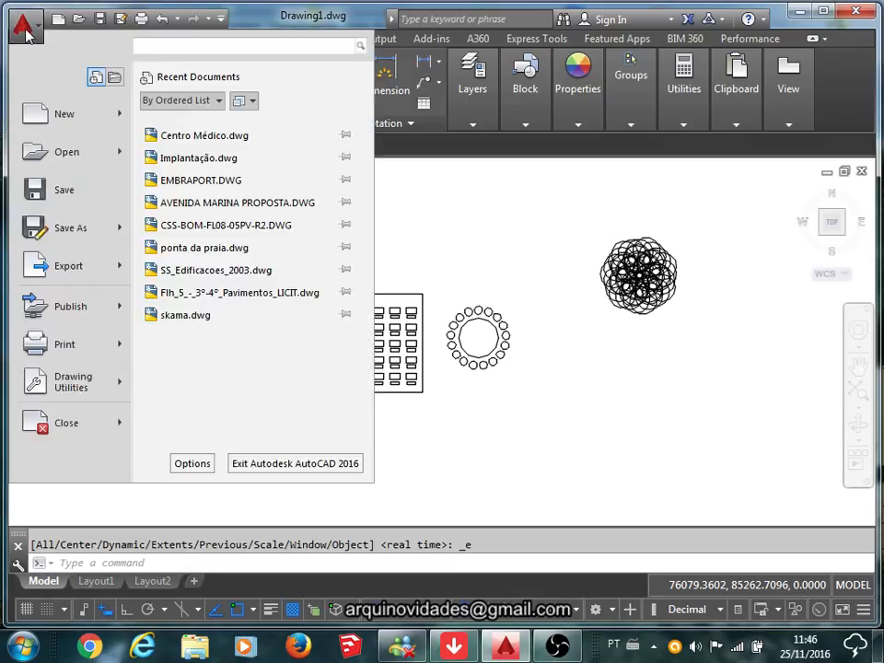
left_click(67, 230)
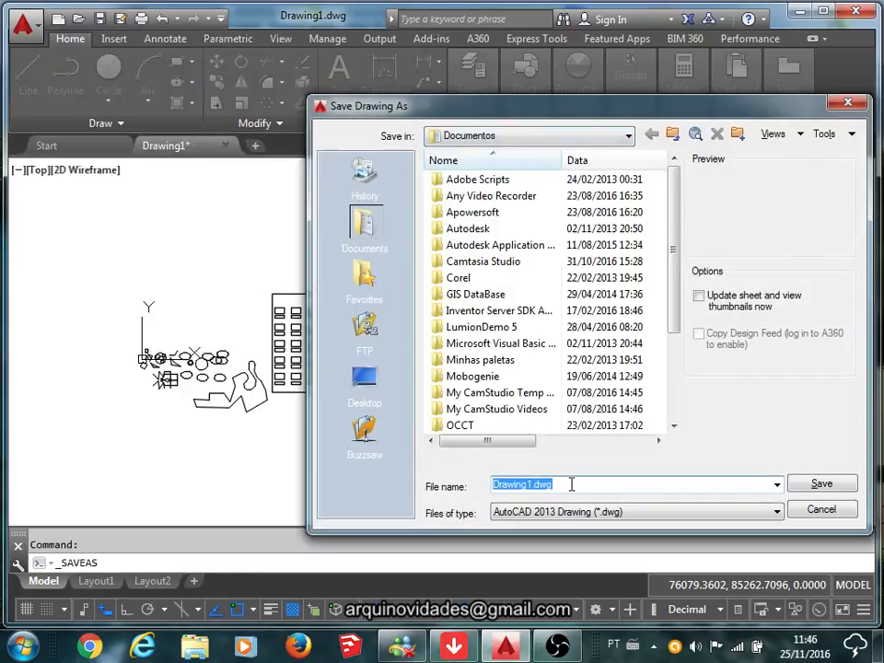
type("meu")
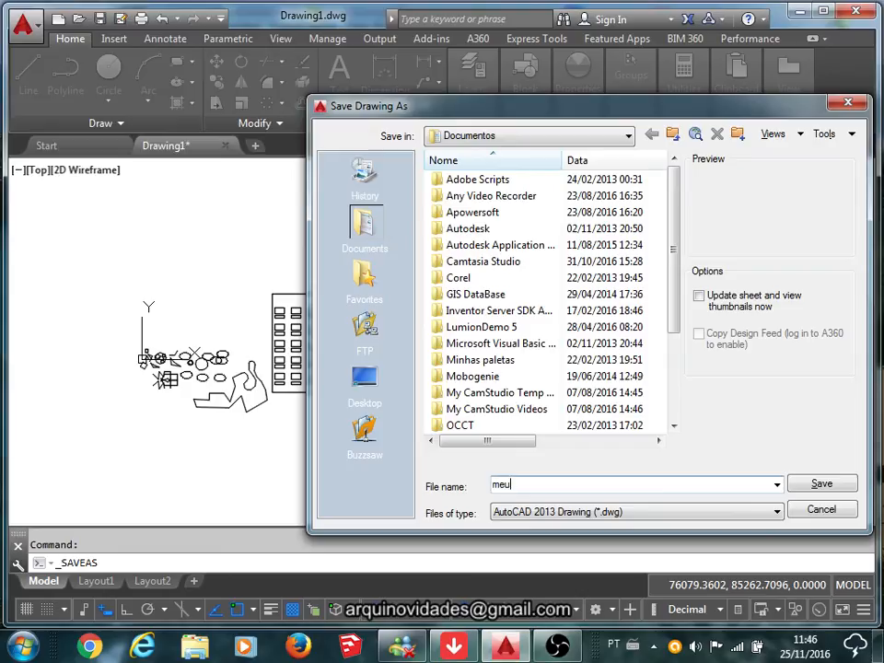
type(" primiero desenho")
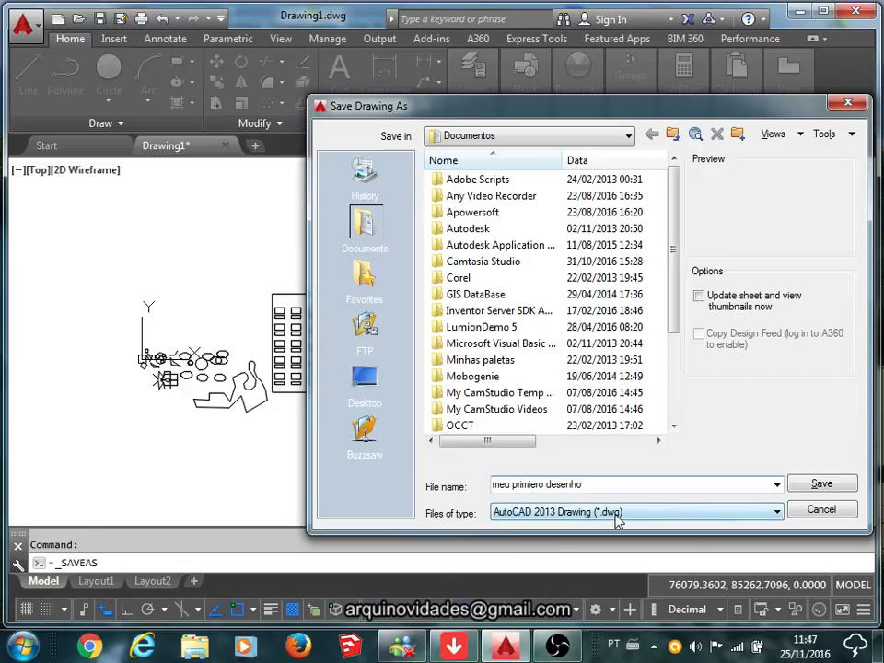
left_click(778, 514)
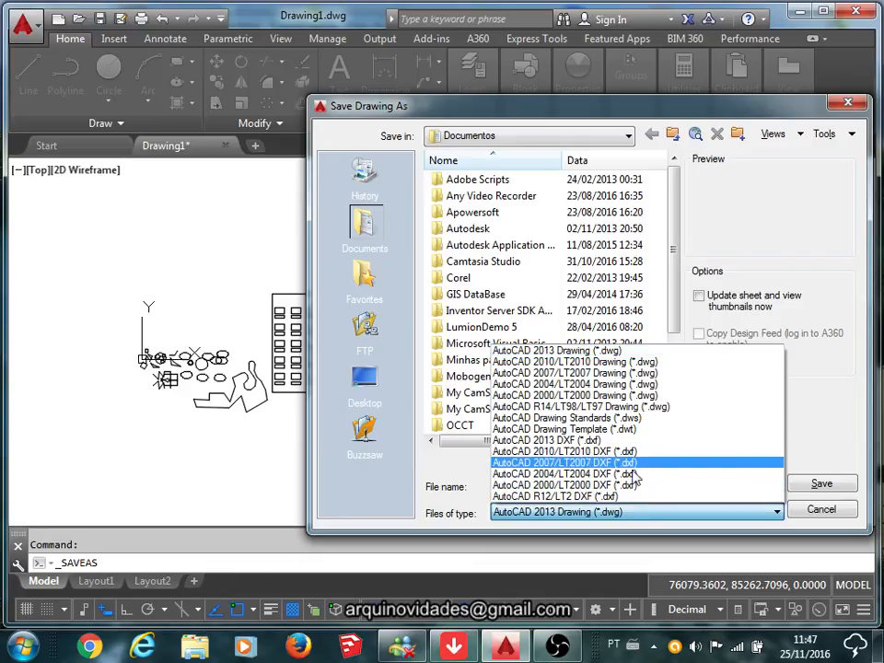
left_click(603, 405)
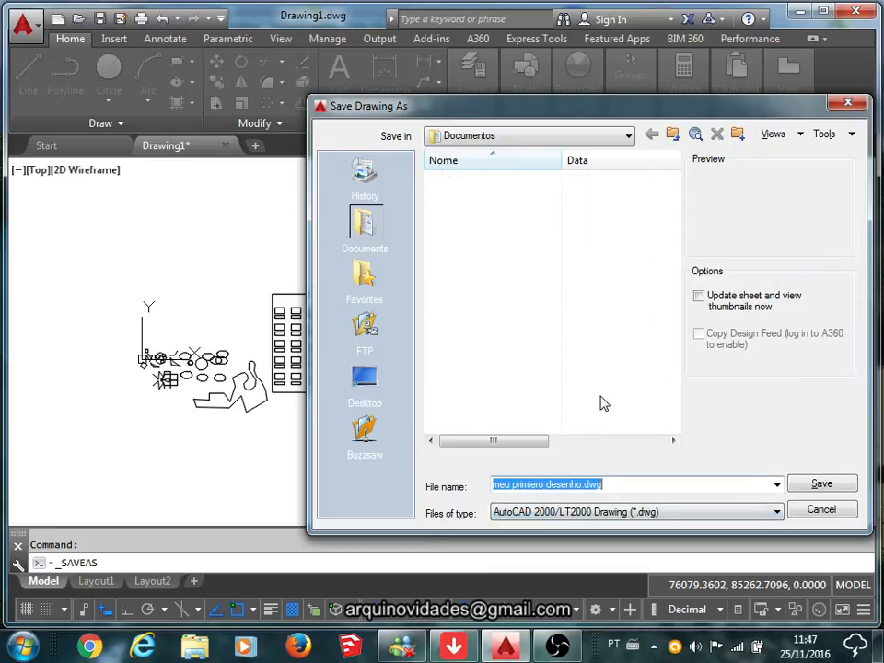
Browse the save location to Disco Local (C:) and rename the folder "Nova pasta (2)" as "meus desenhos"
left_click(509, 138)
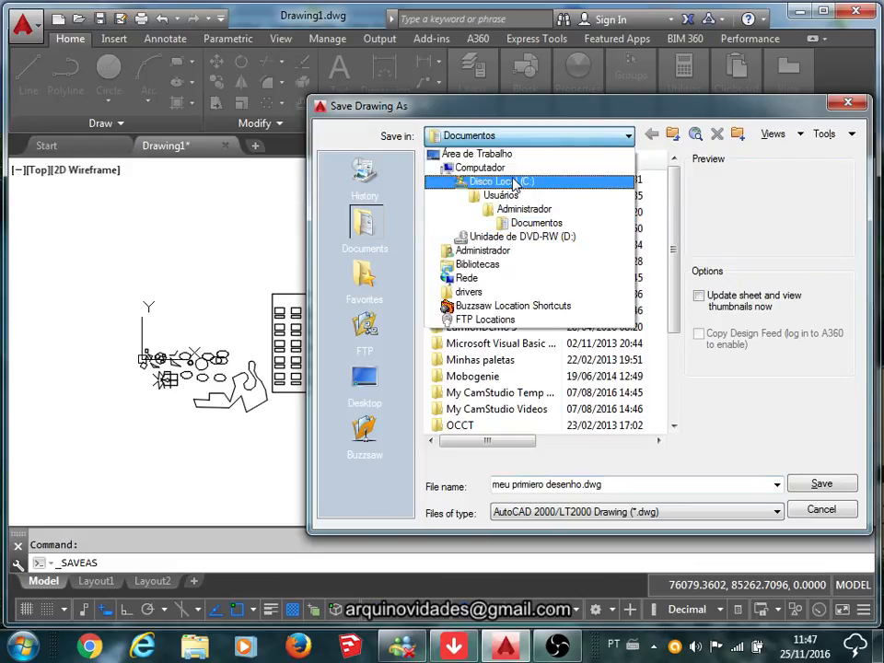
left_click(512, 182)
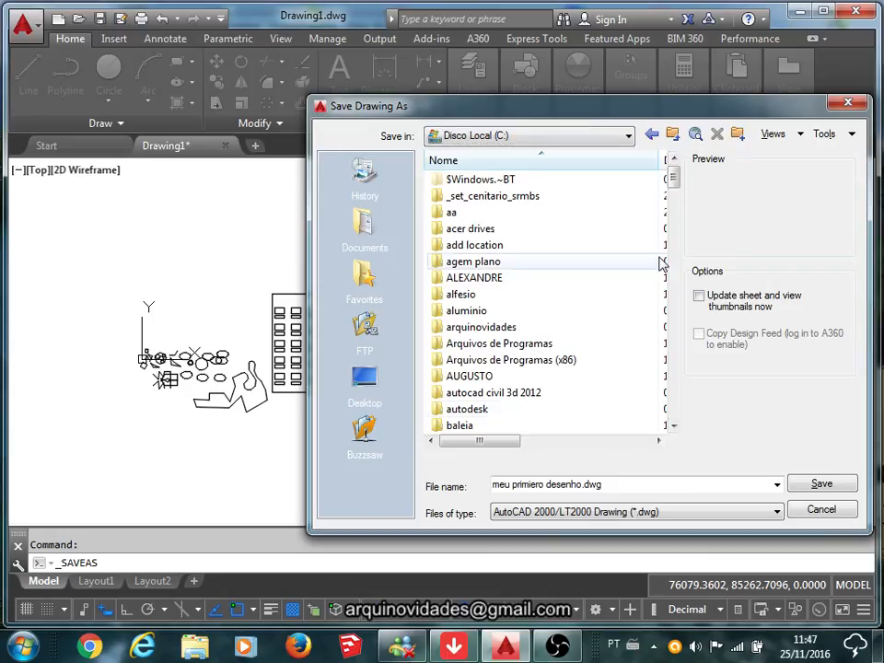
left_click_drag(673, 175, 673, 435)
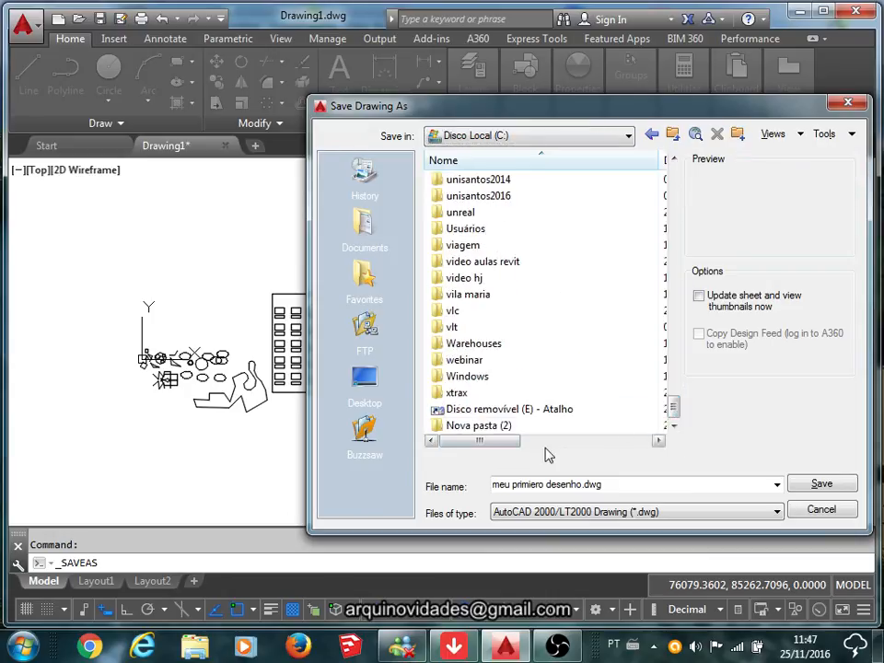
left_click(470, 437)
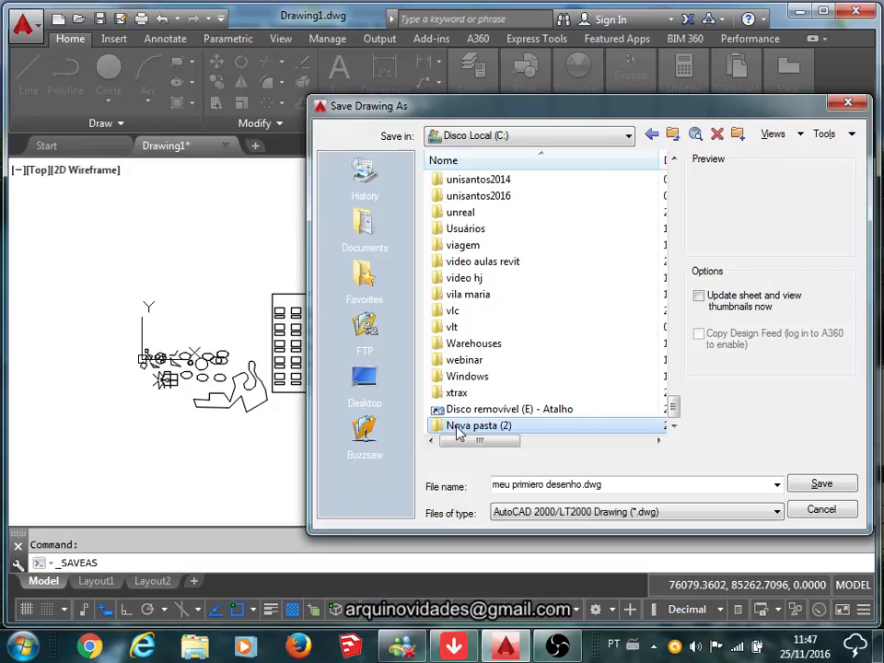
left_click(460, 431)
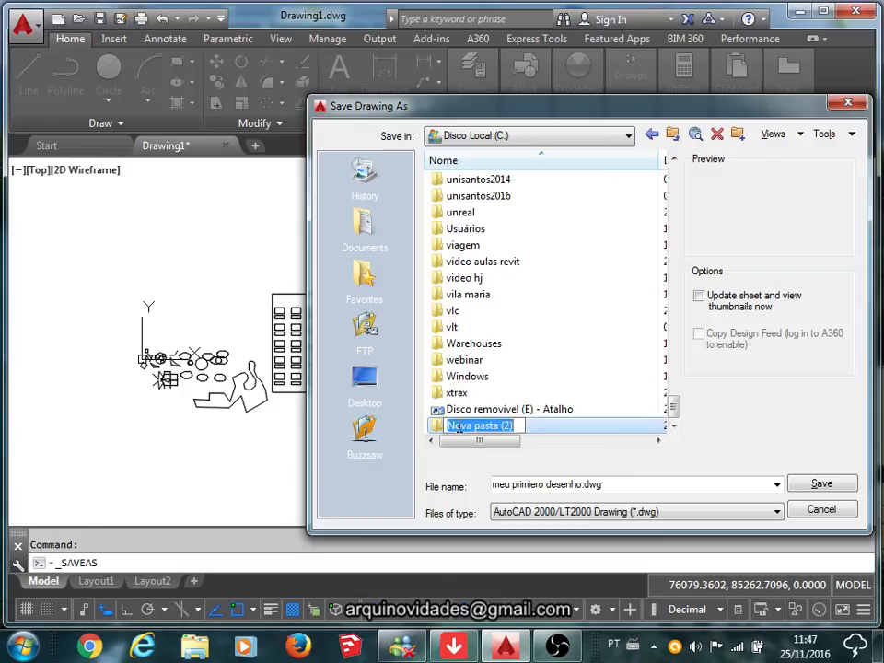
type("meus dese")
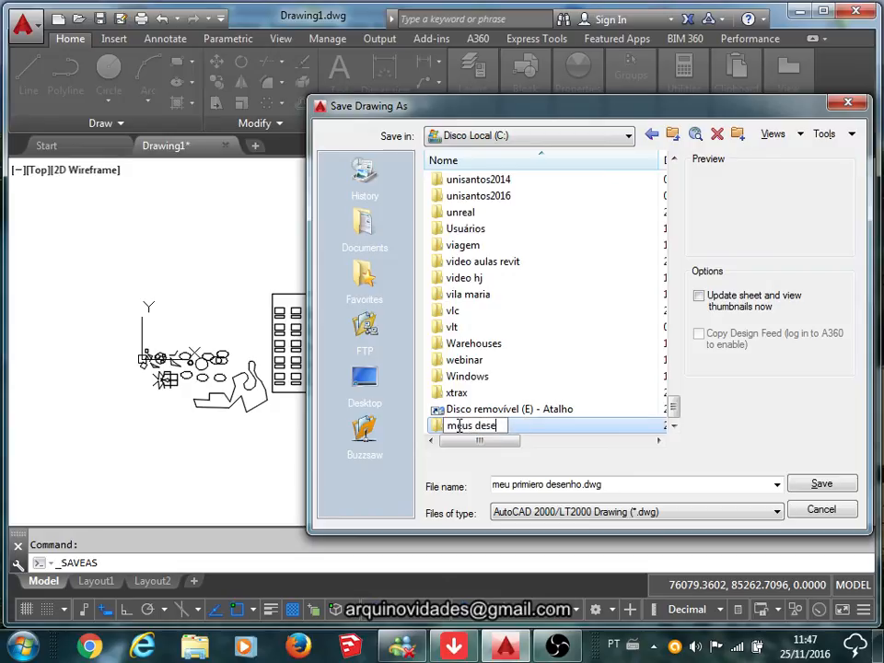
type("nho")
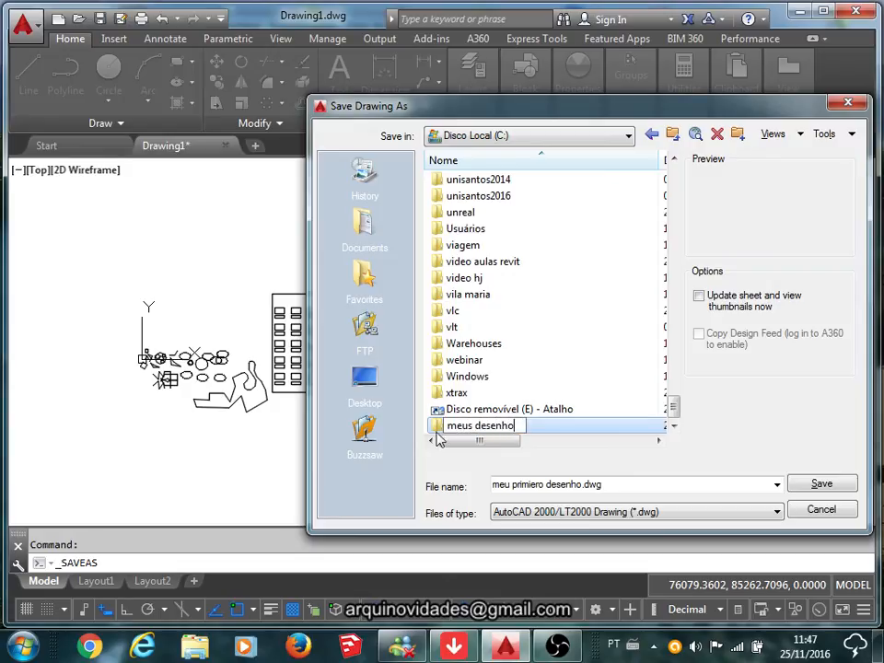
type("s")
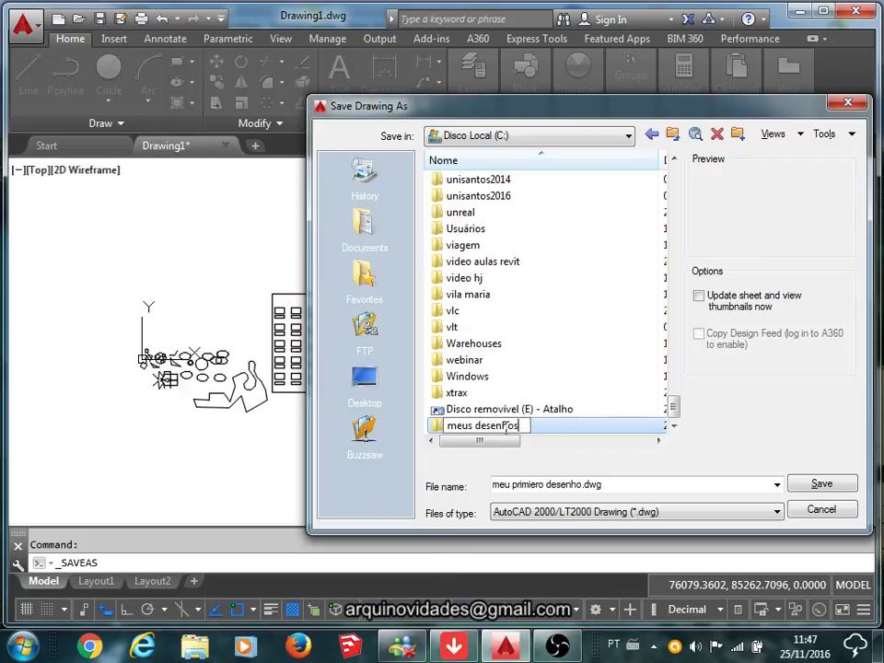
Save the drawing inside the "meus desenhos" folder
left_click(438, 426)
double_click(438, 427)
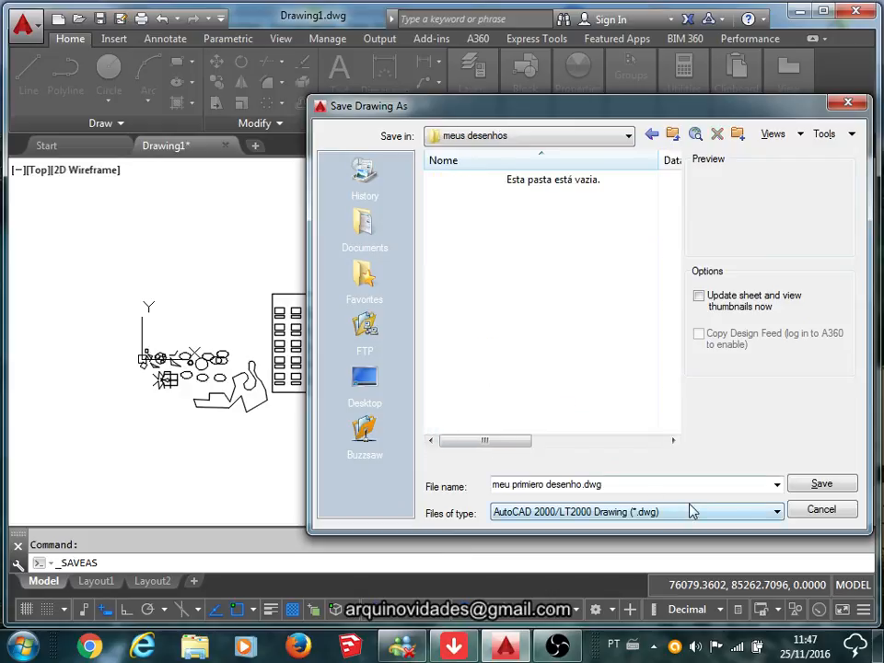
left_click(828, 485)
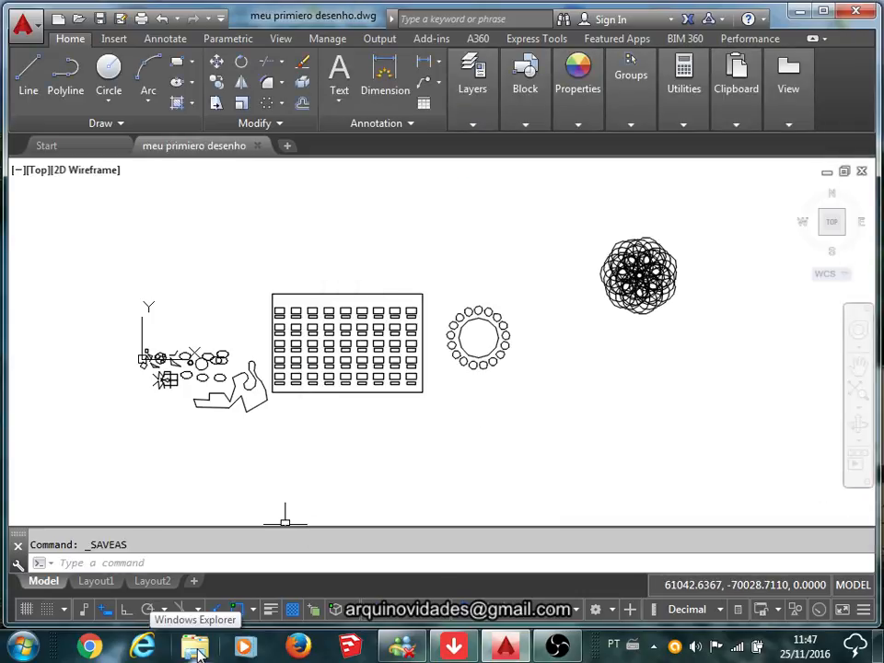
Switch to Windows Explorer and look for the saved drawing in the "meus desenhos" folder on Disco Local (C:)
left_click(197, 650)
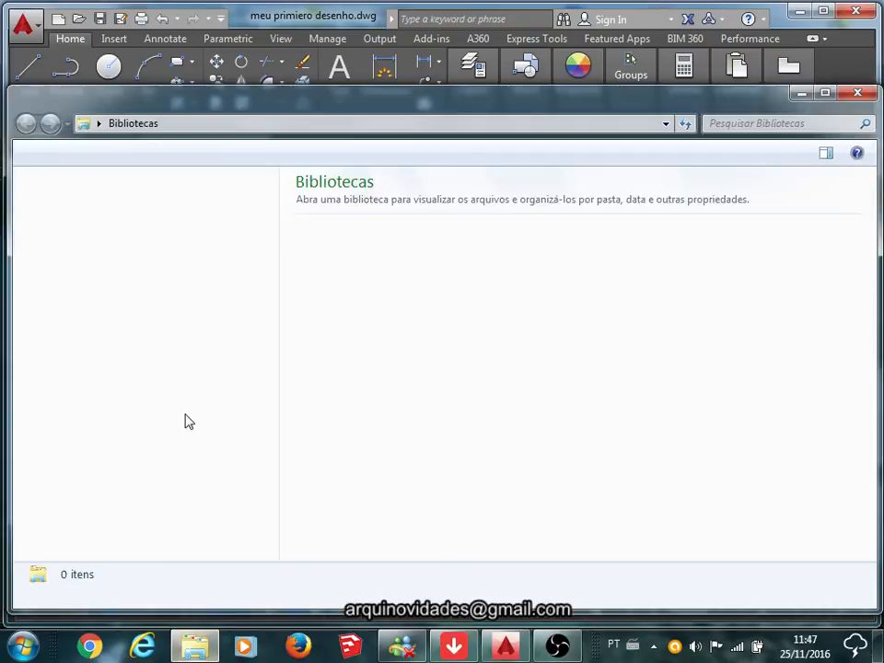
left_click(100, 292)
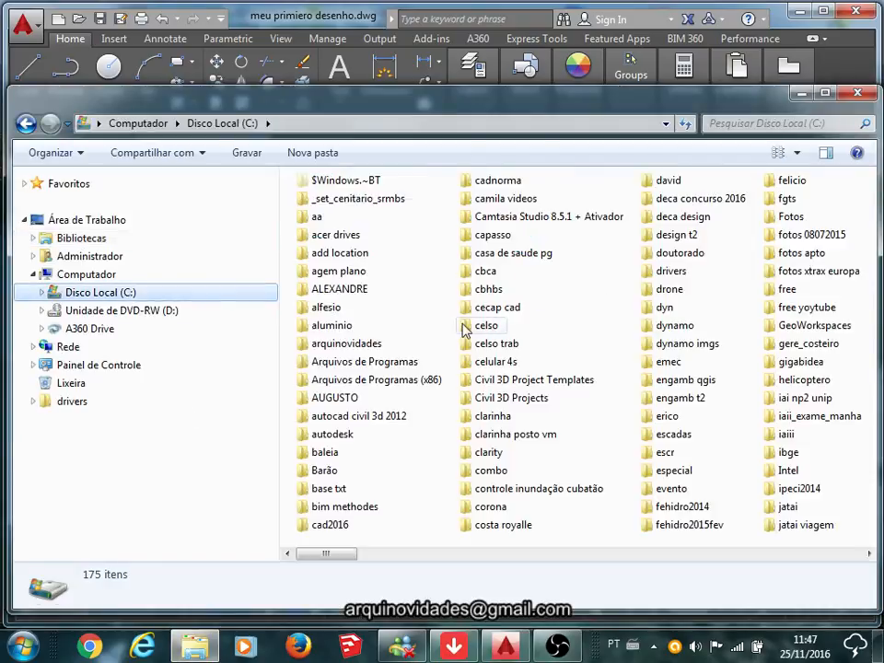
left_click(806, 556)
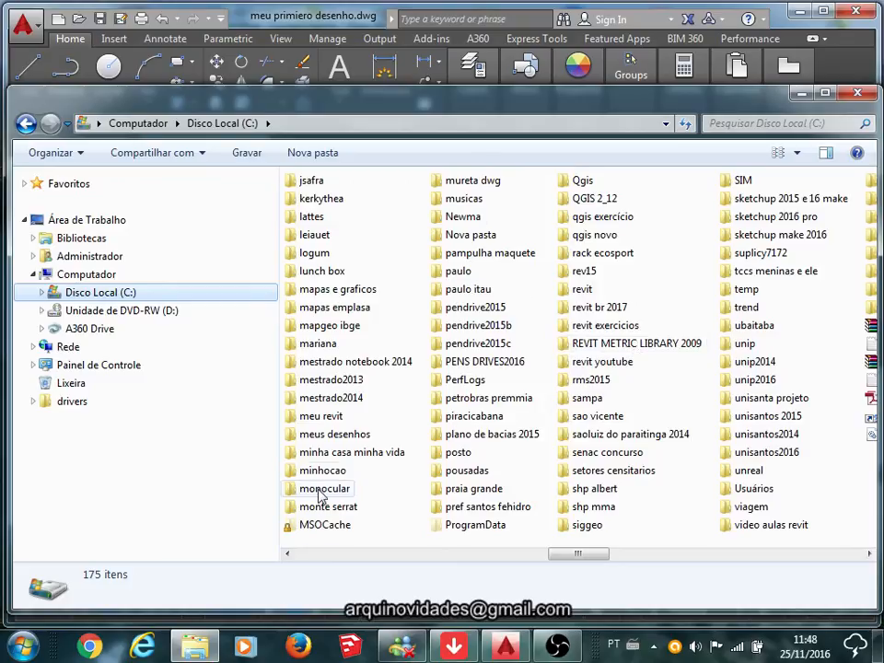
double_click(330, 434)
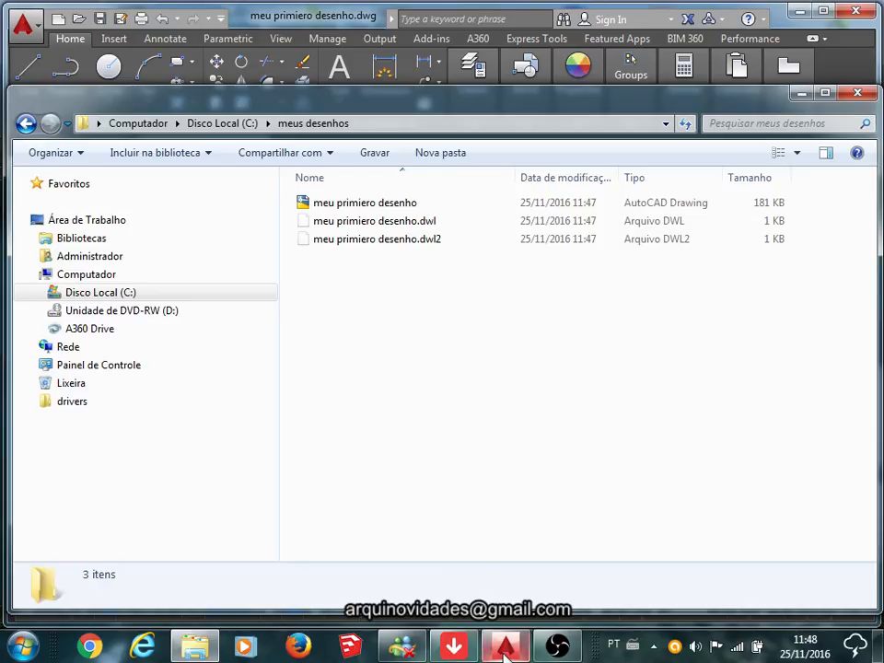
Switch back to AutoCAD and cancel the Save Drawing As dialog
mouse_move(510, 652)
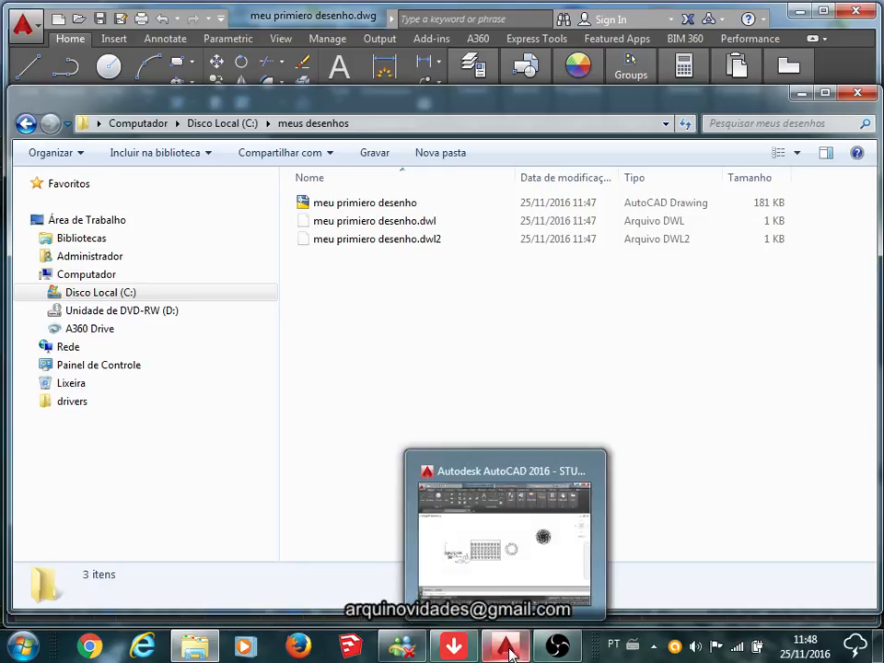
left_click(509, 652)
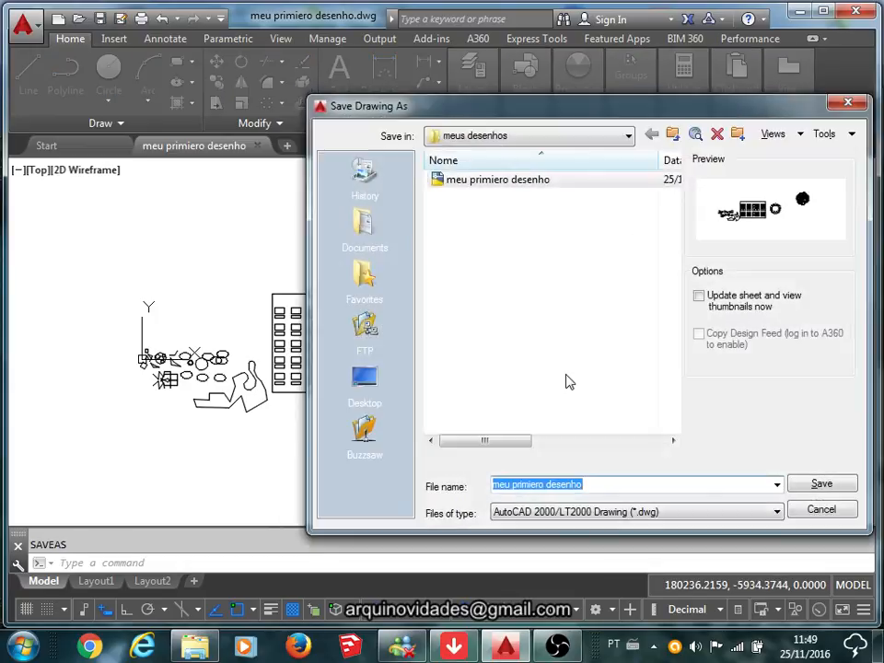
left_click(848, 103)
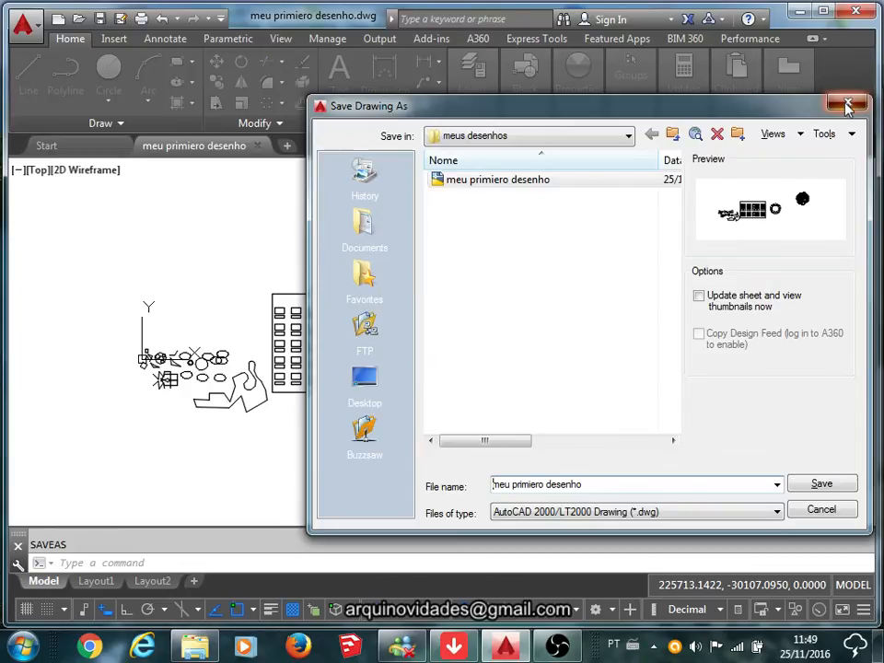
left_click(848, 103)
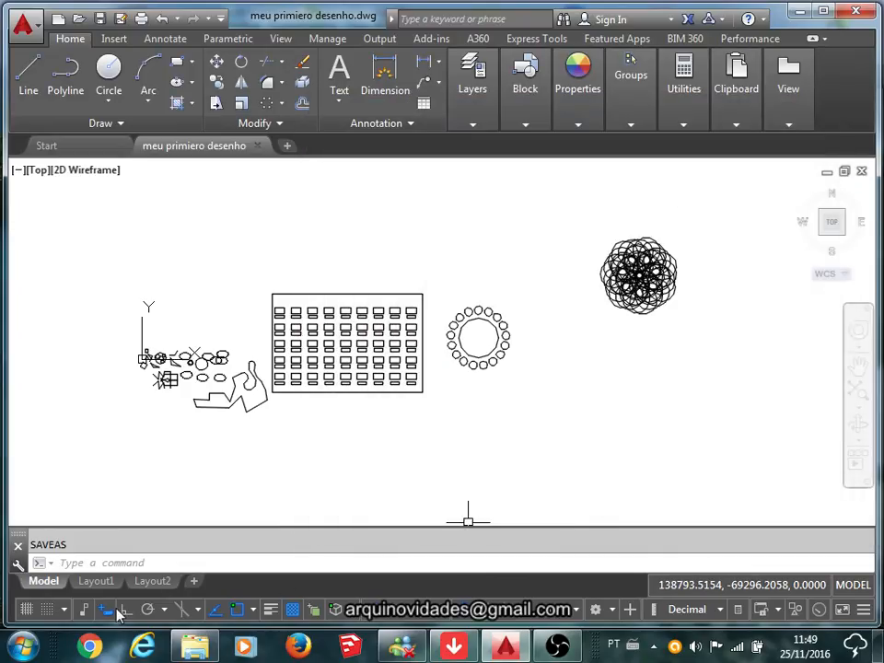
right_click(44, 611)
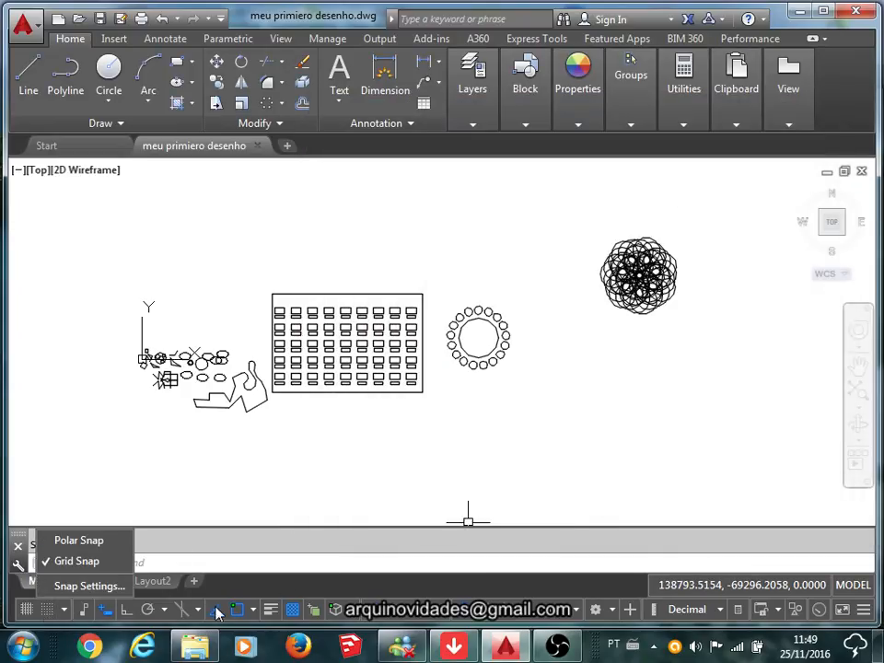
right_click(28, 613)
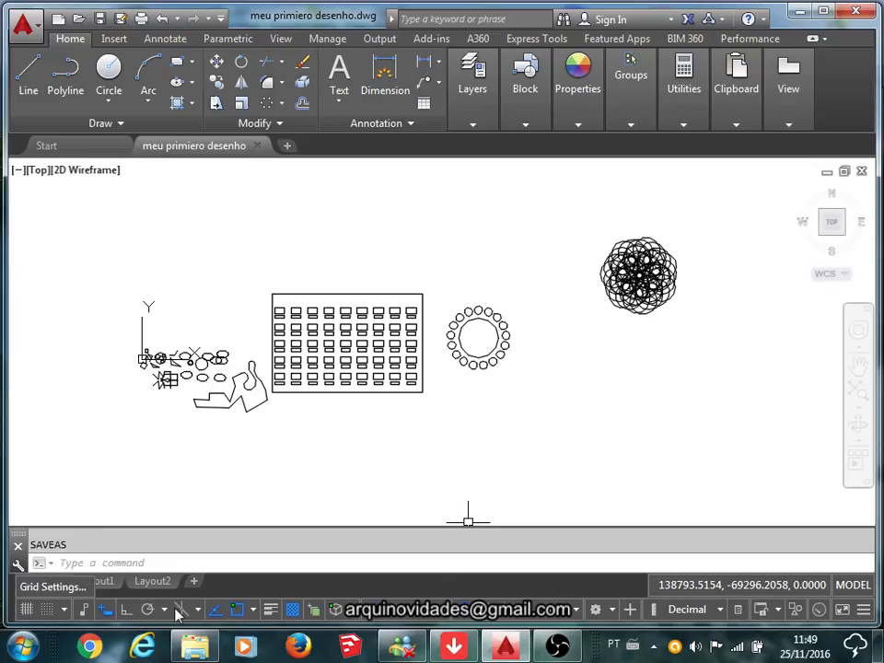
In the display options, set the 2D model space uniform background color to Black and accept the options
left_click(282, 563)
right_click(282, 563)
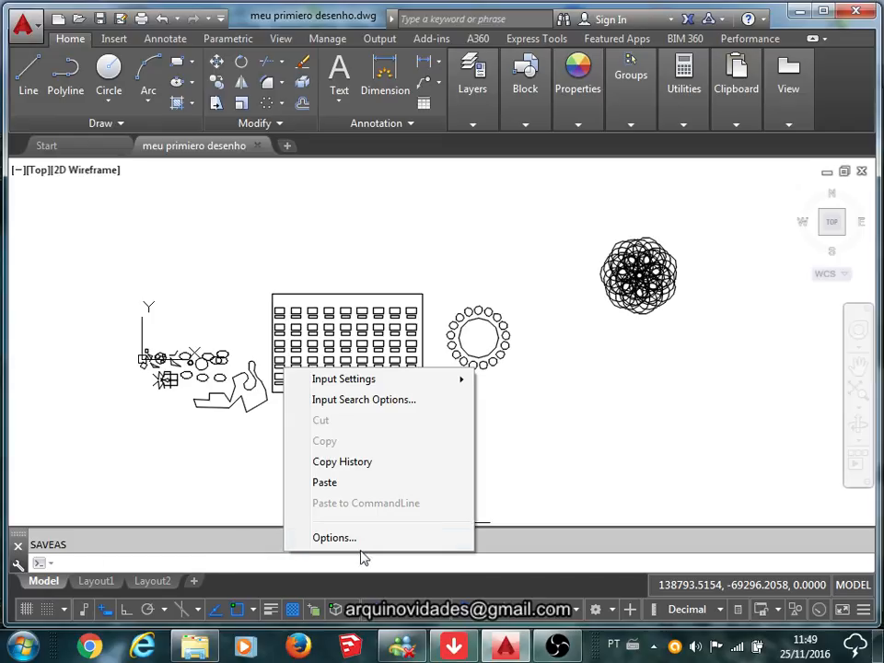
right_click(271, 566)
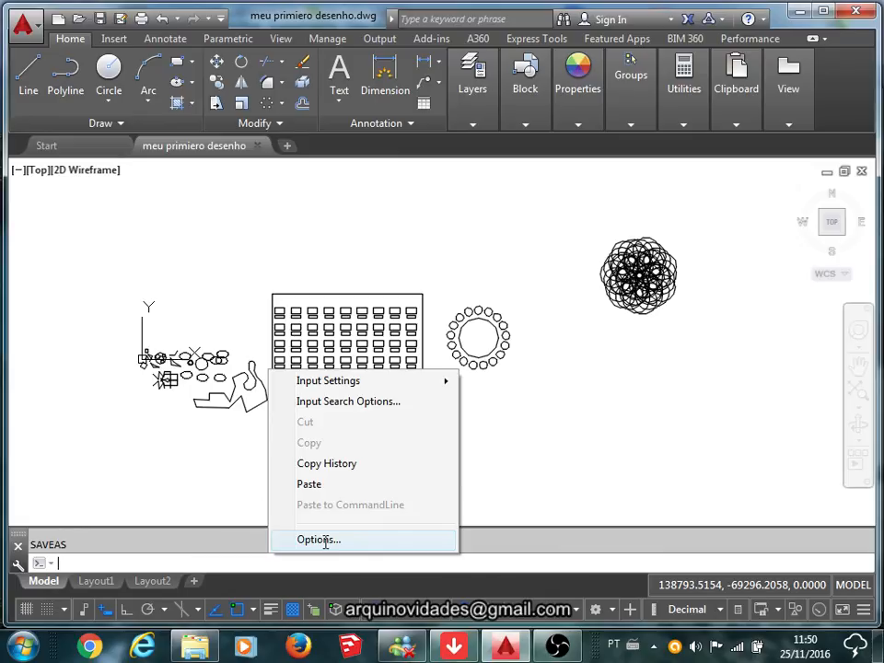
left_click(318, 540)
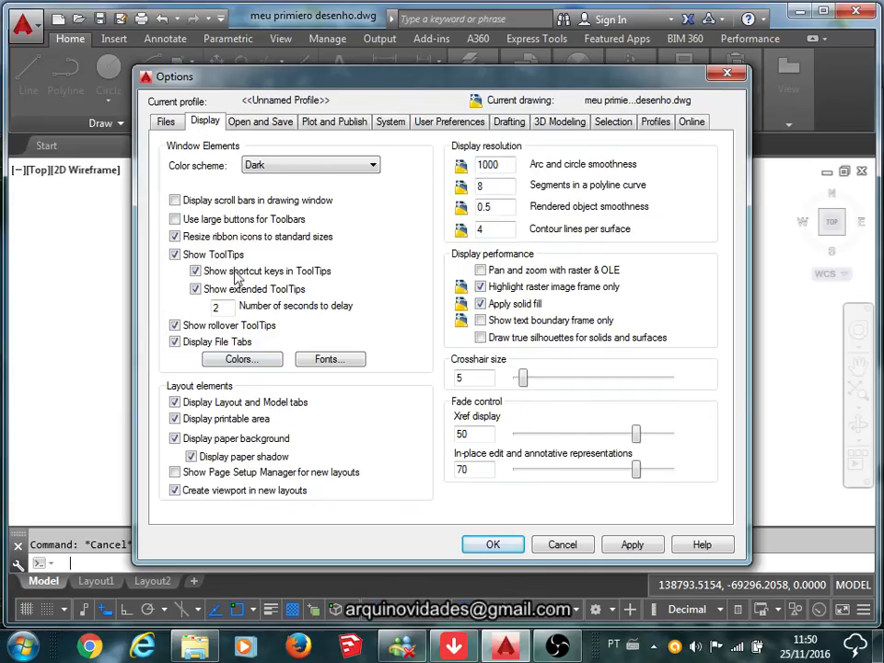
left_click(235, 360)
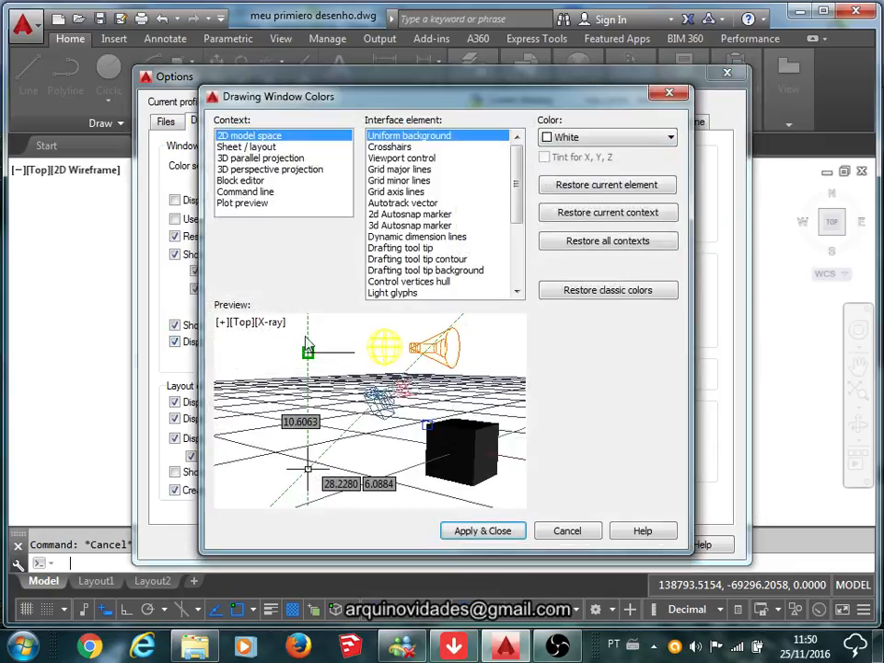
left_click(628, 141)
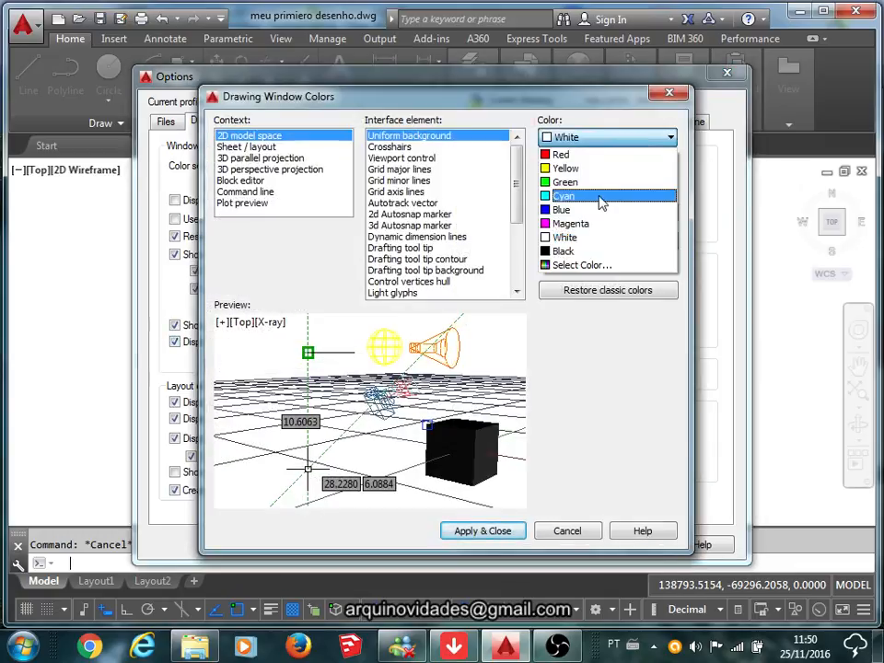
left_click(566, 252)
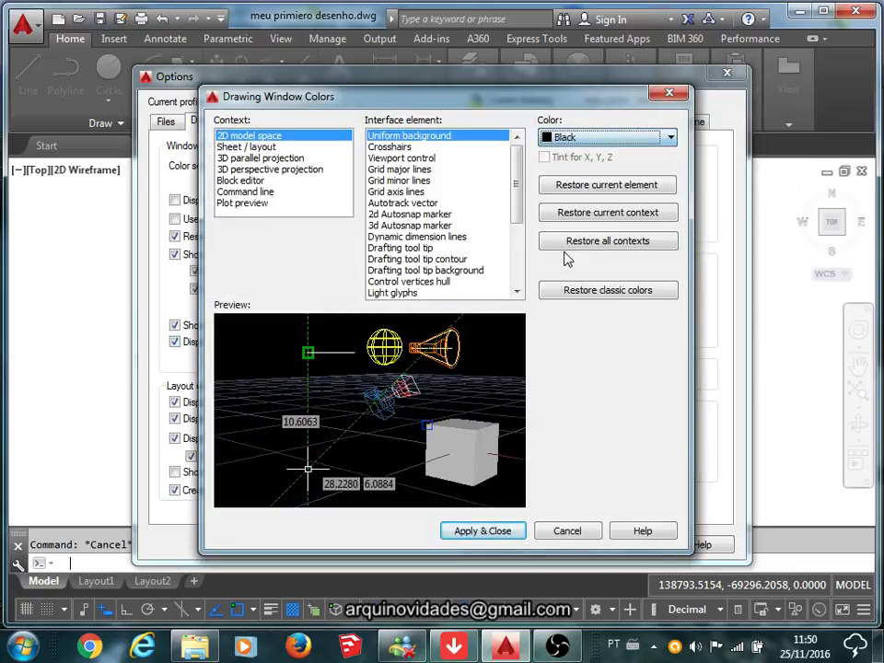
left_click(477, 533)
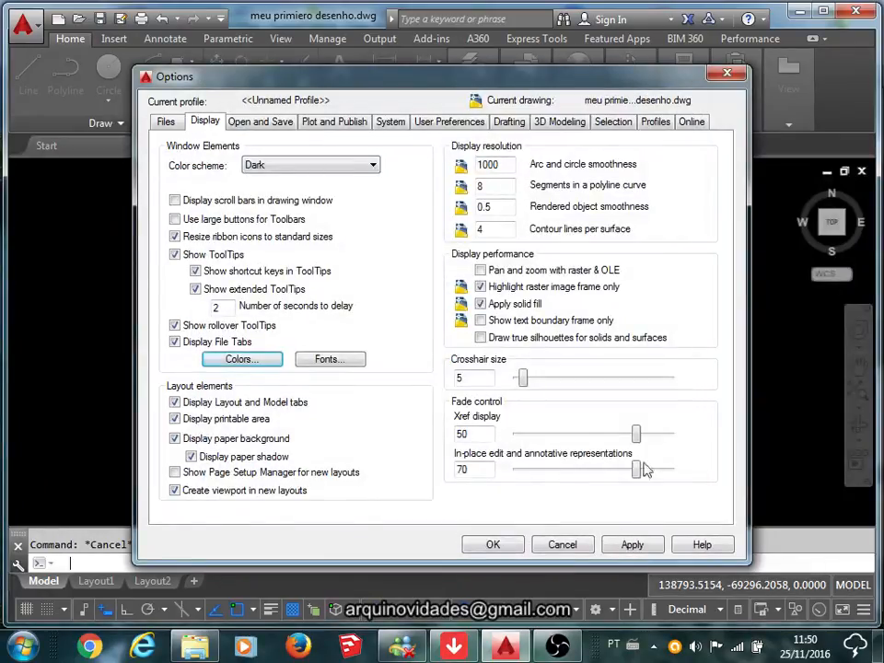
left_click(495, 545)
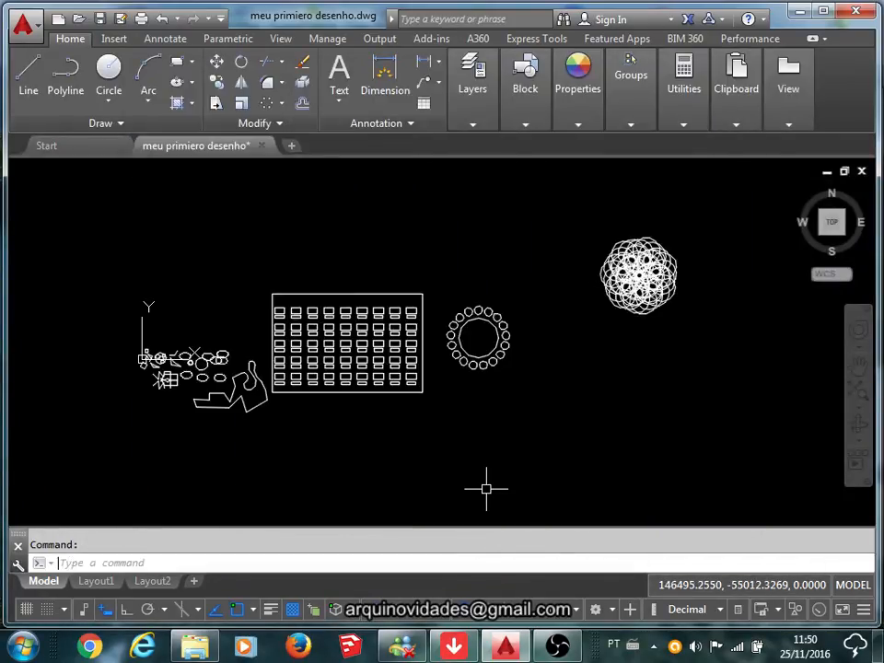
Reopen the display options and change the 2D model space uniform background to Magenta
right_click(268, 553)
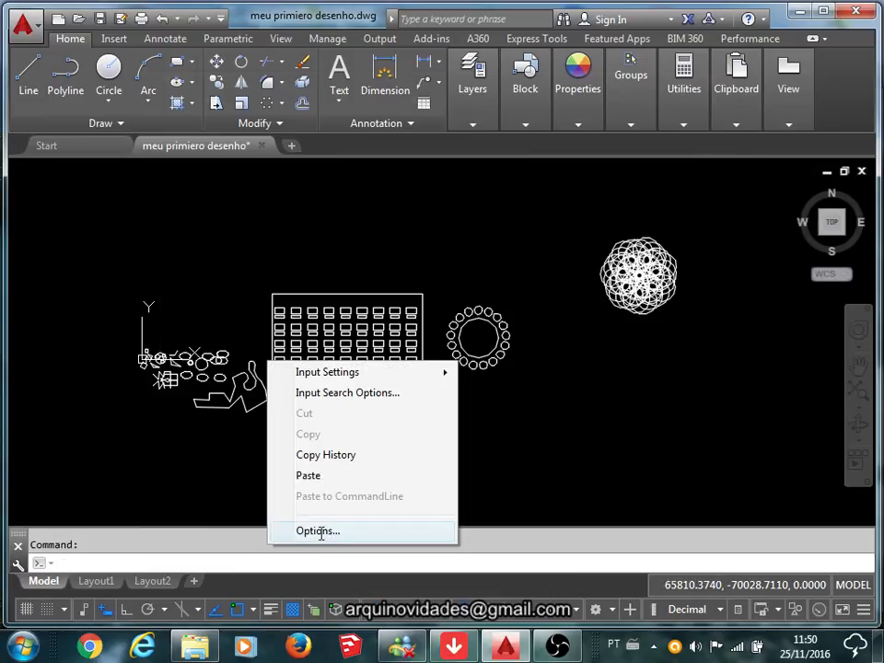
left_click(319, 533)
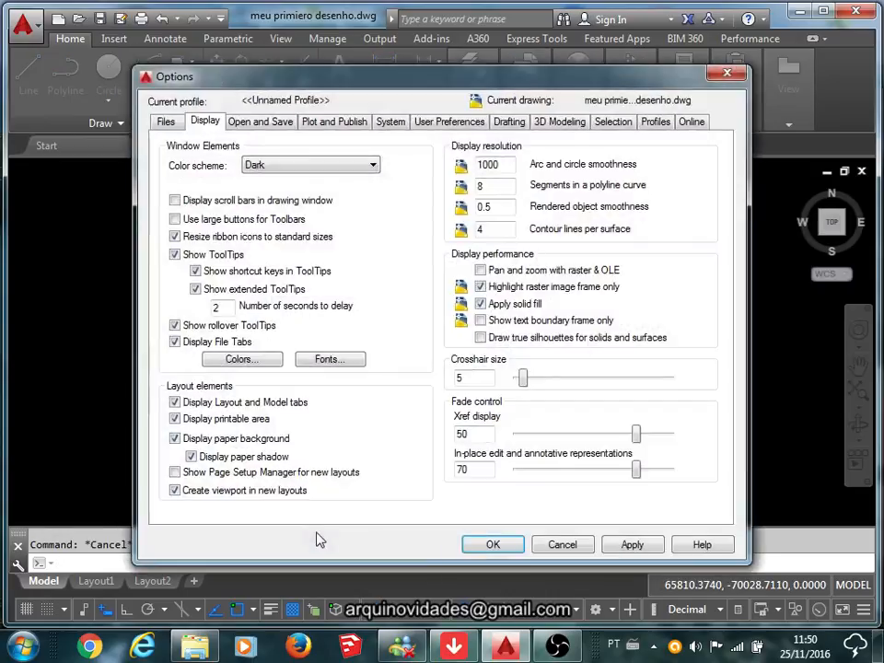
left_click(235, 360)
left_click(667, 137)
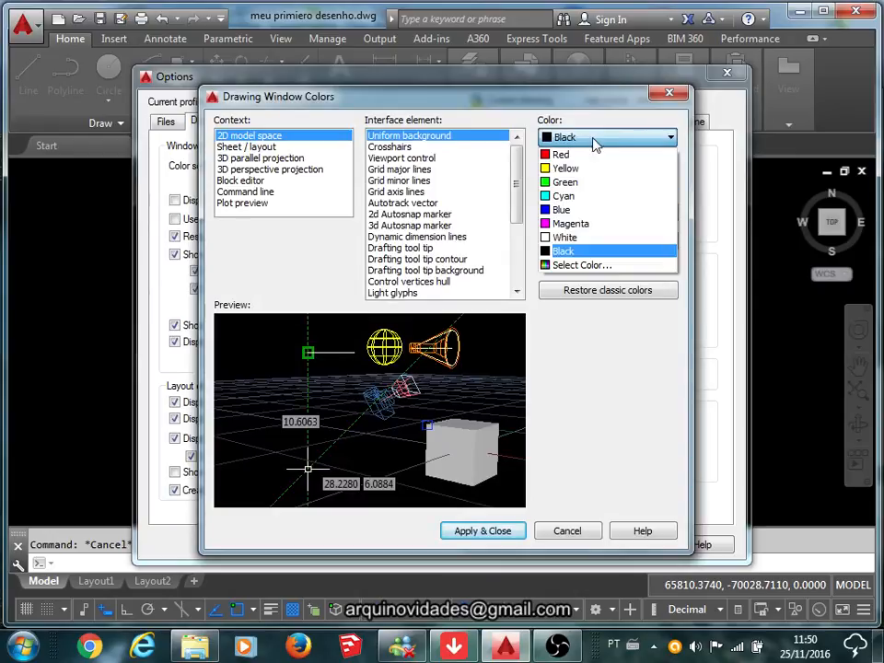
left_click(571, 223)
left_click(480, 530)
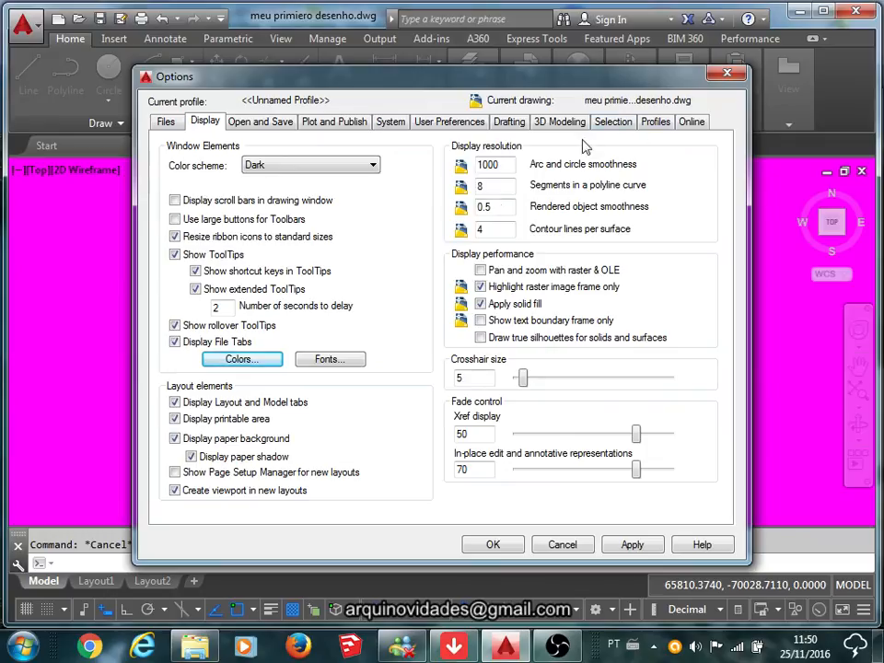
Set the 2D model space uniform background to index color 9, then apply and accept the options
left_click(245, 359)
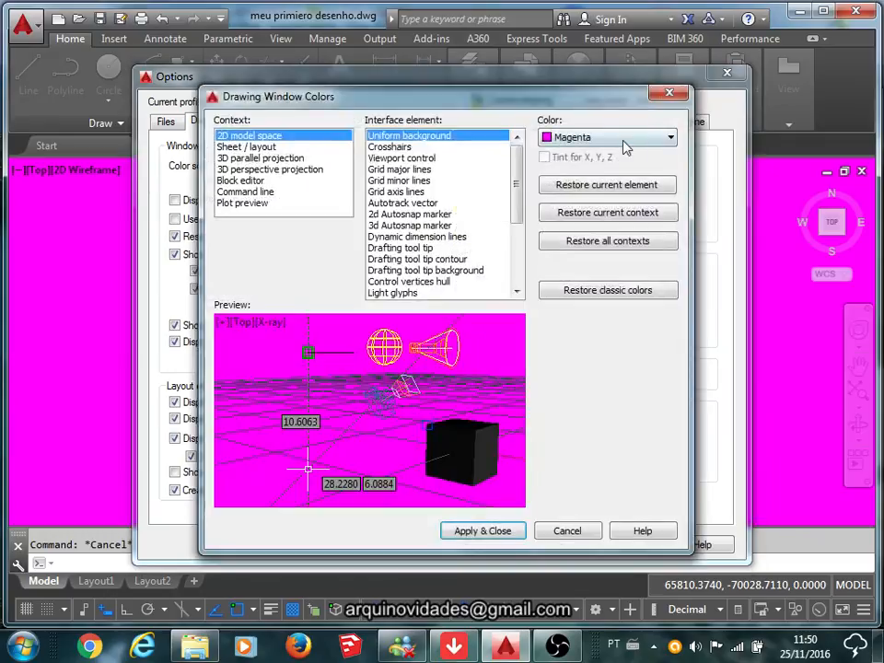
left_click(619, 140)
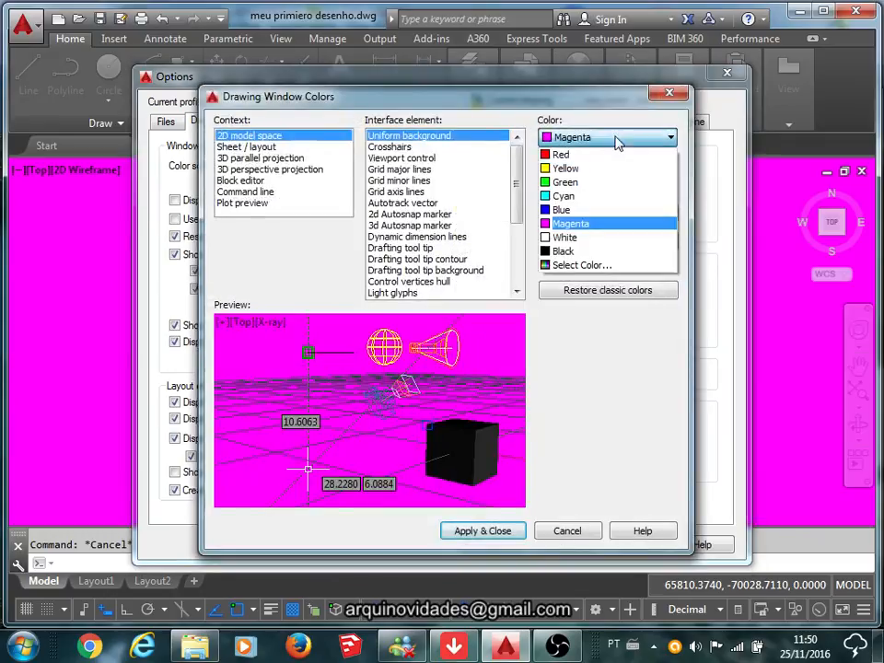
left_click(567, 266)
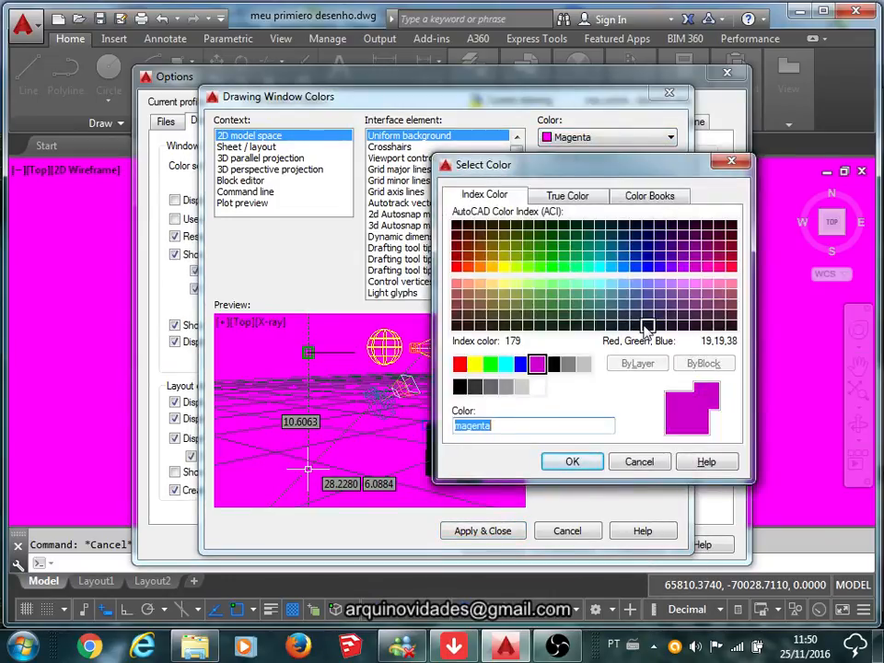
left_click(583, 365)
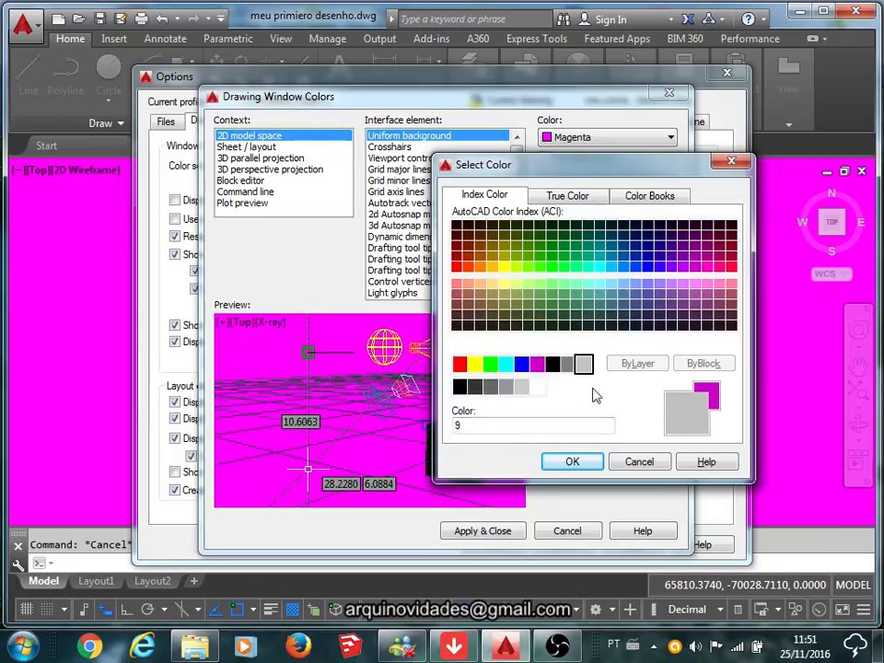
left_click(572, 461)
left_click(482, 531)
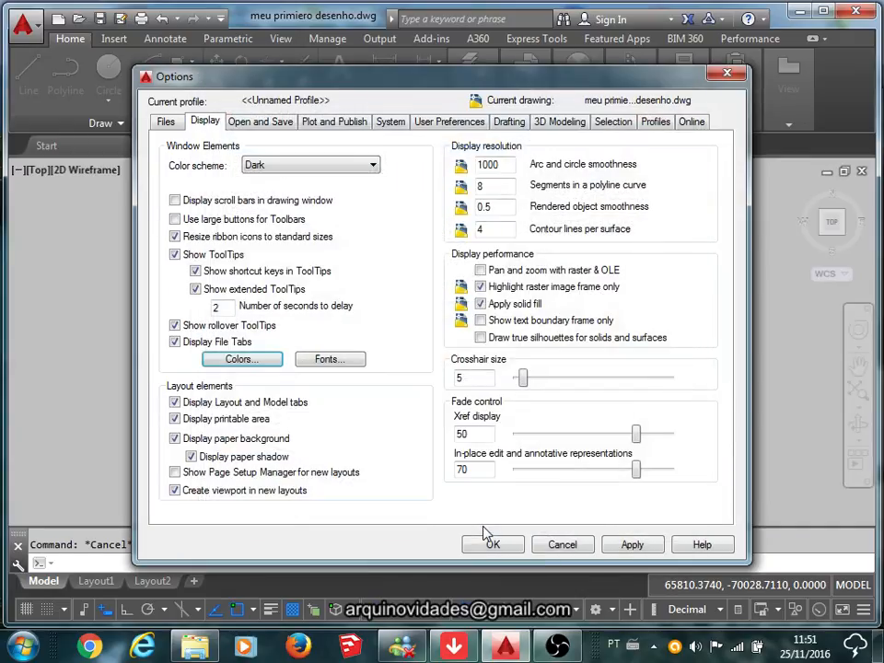
left_click(632, 546)
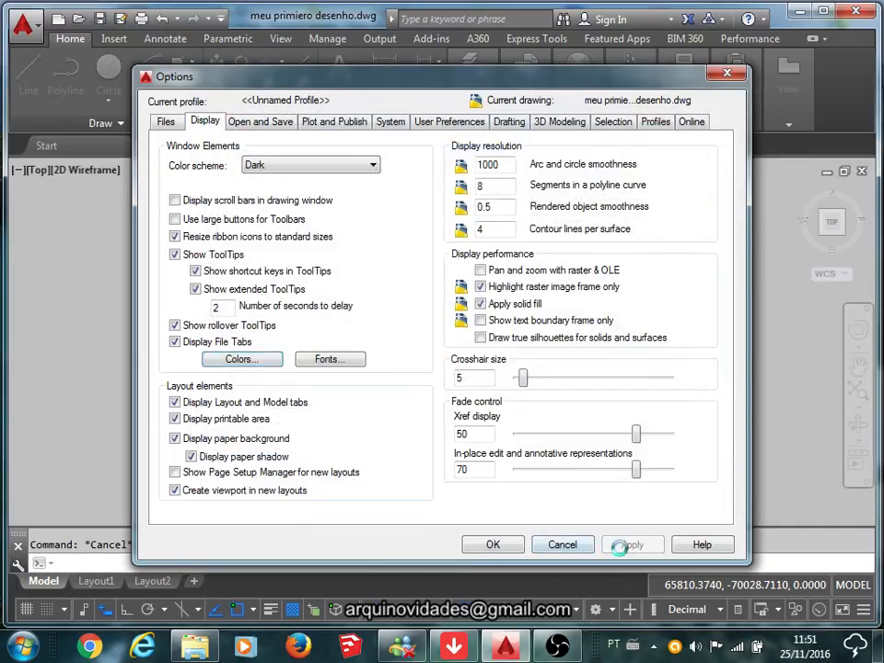
left_click(493, 545)
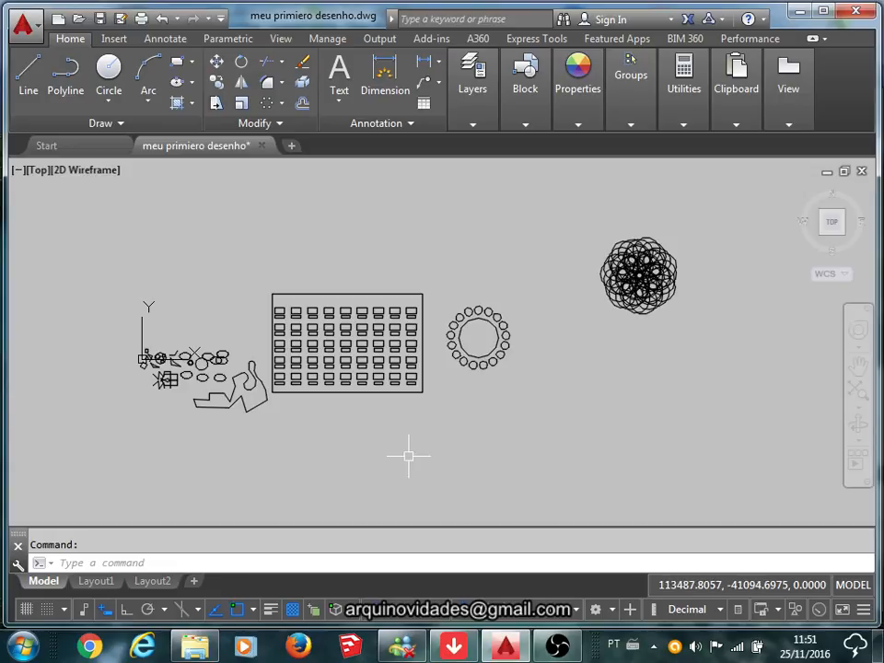
Examine how the circles of the round table and its surrounding seats are displayed up close
scroll(331, 361, "up", 4)
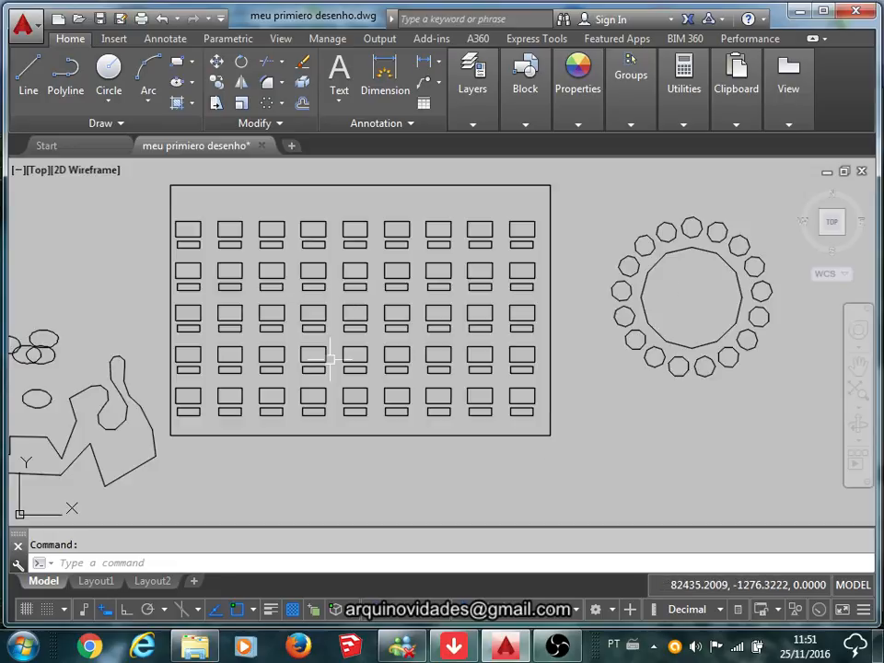
scroll(330, 354, "down", 2)
scroll(535, 322, "up", 6)
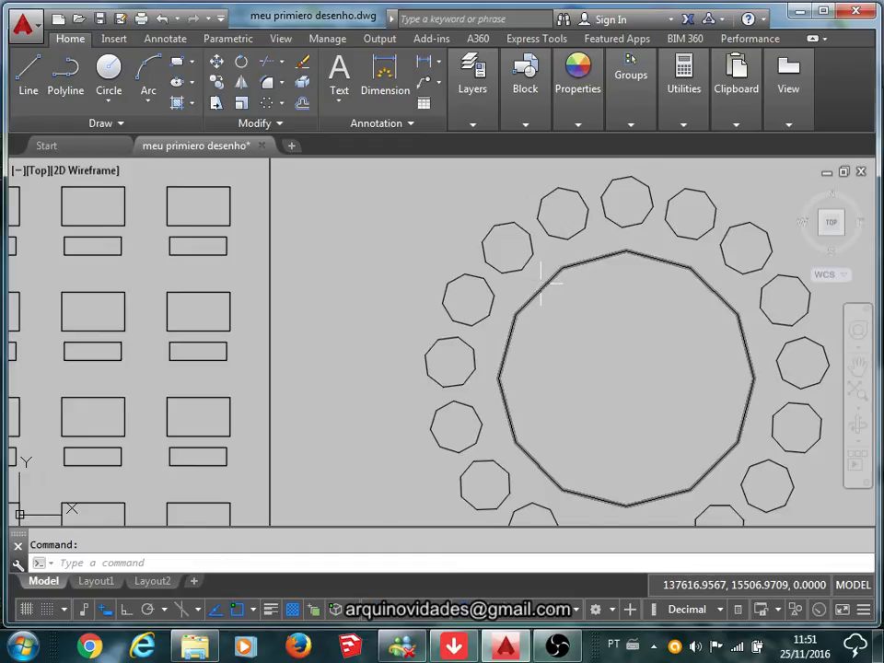
middle_click_drag(541, 283, 335, 273)
scroll(336, 273, "down", 2)
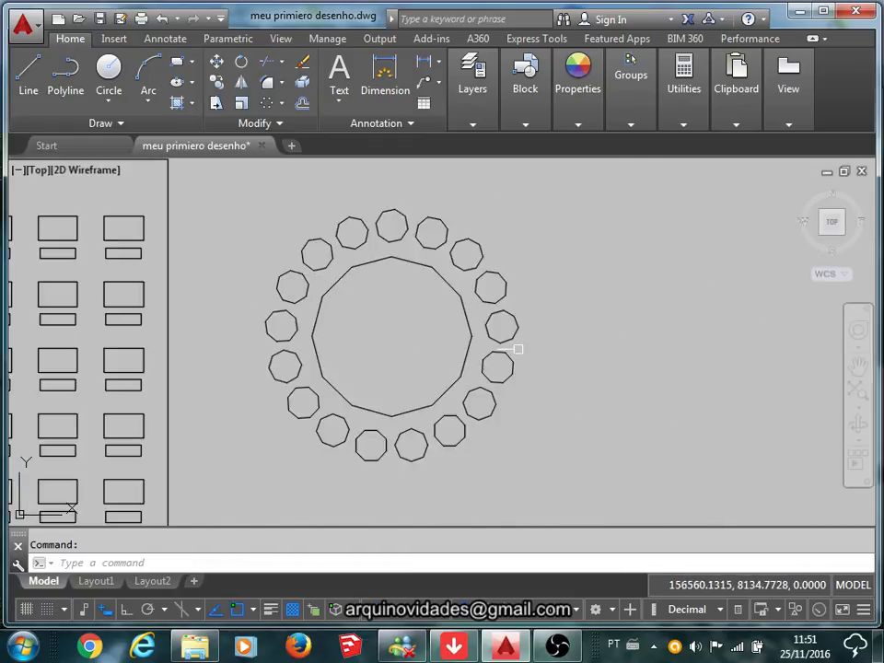
scroll(361, 486, "up", 4)
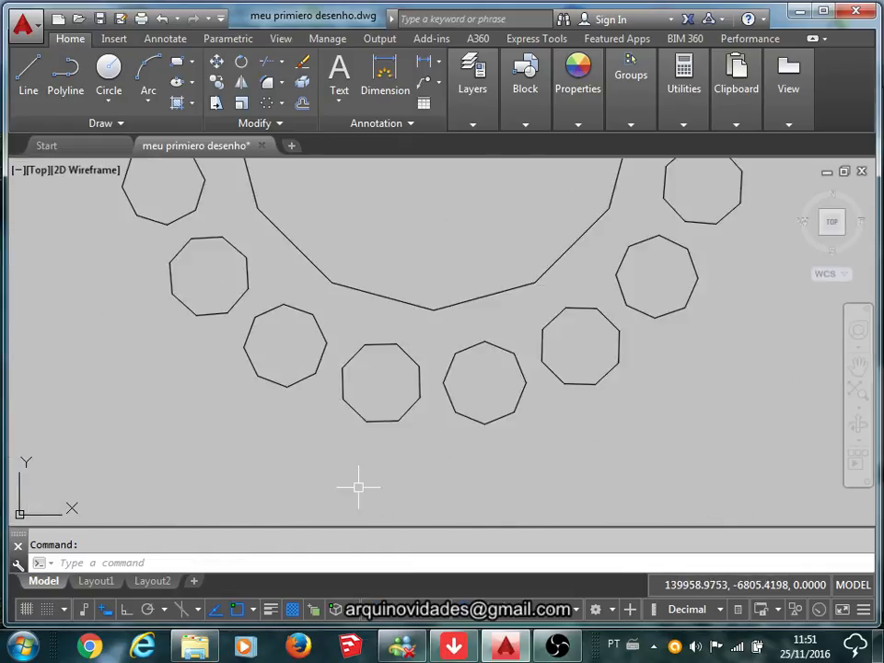
scroll(362, 437, "down", 2)
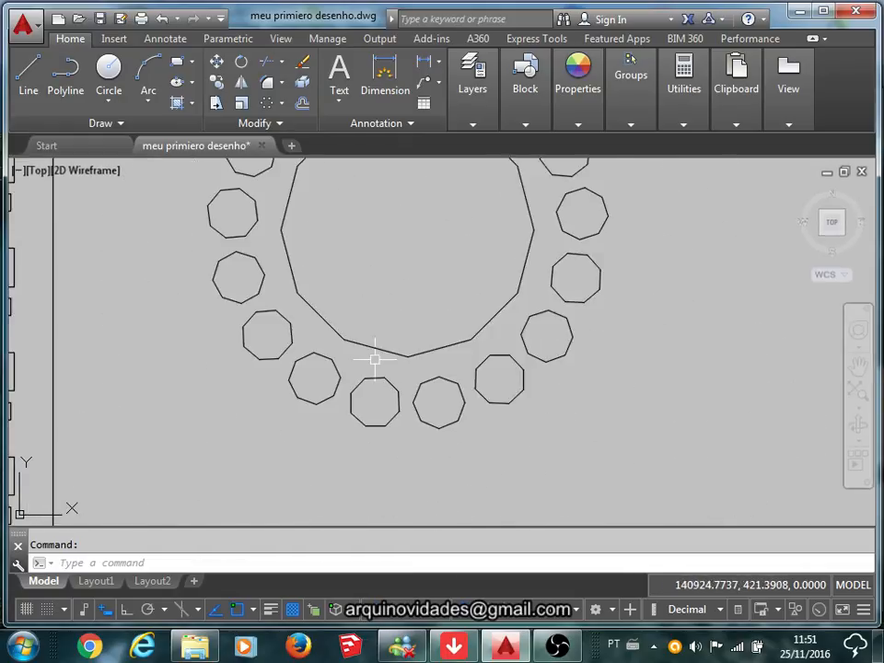
middle_click_drag(374, 361, 378, 469)
scroll(374, 420, "down", 2)
middle_click_drag(376, 422, 390, 397)
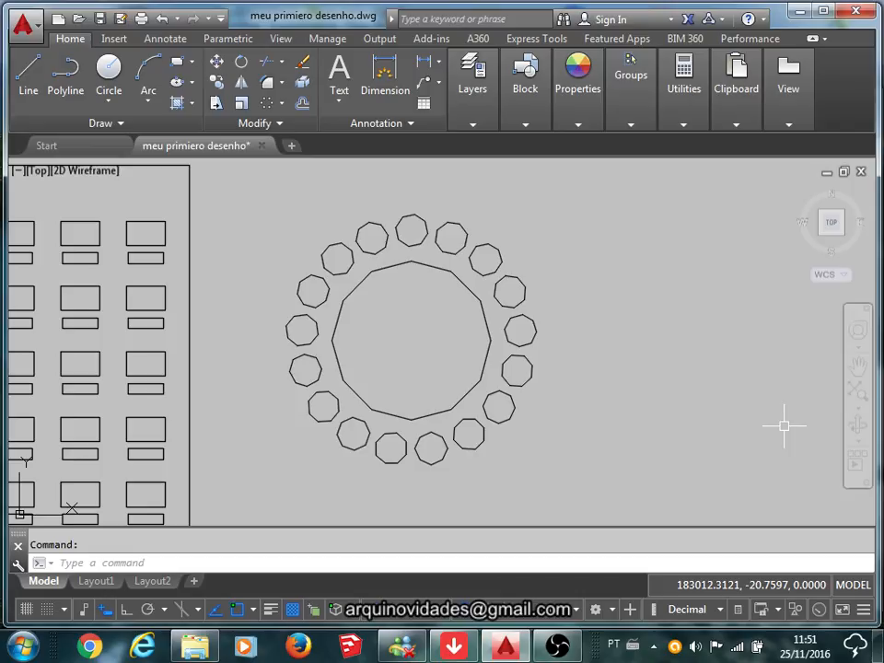
Refresh the display of the round table and seats with REDRAW, then regenerate the model with REGEN
type("re")
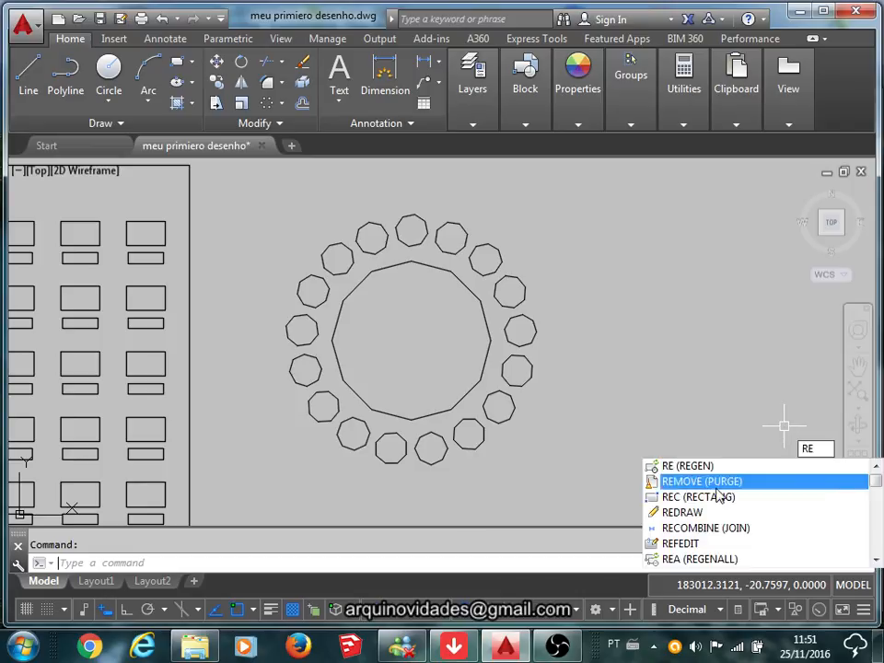
left_click(686, 512)
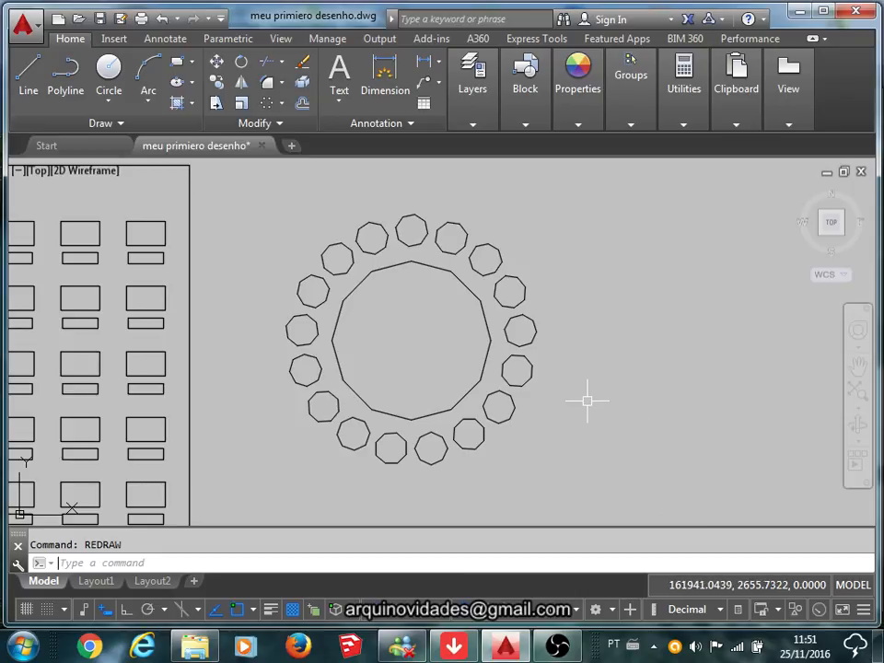
key("Escape")
type("re")
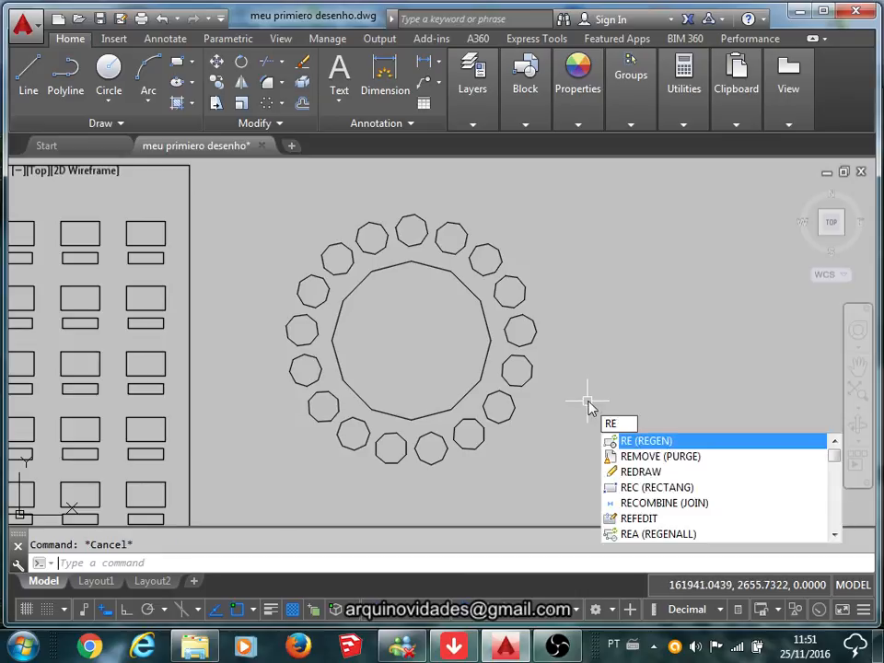
key("Return")
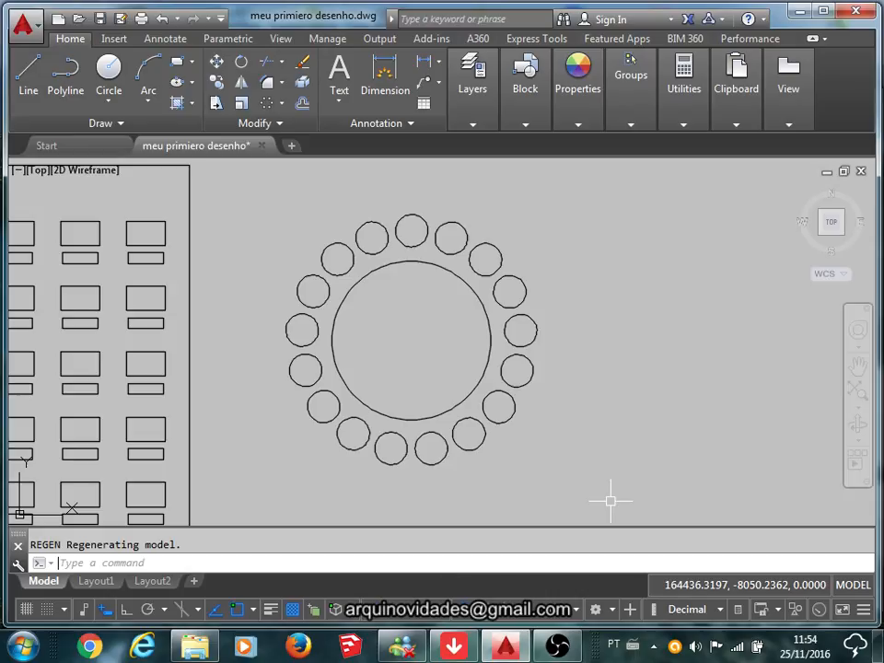
scroll(299, 217, "down", 6)
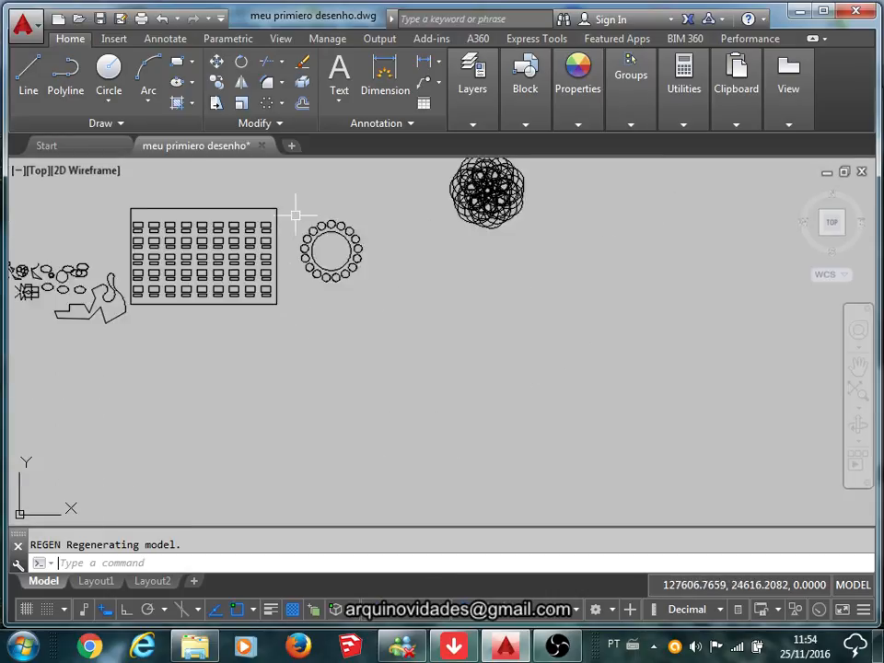
mouse_move(288, 257)
middle_mouse_down()
mouse_move(352, 274)
mouse_move(497, 362)
middle_mouse_up()
scroll(332, 358, "up", 6)
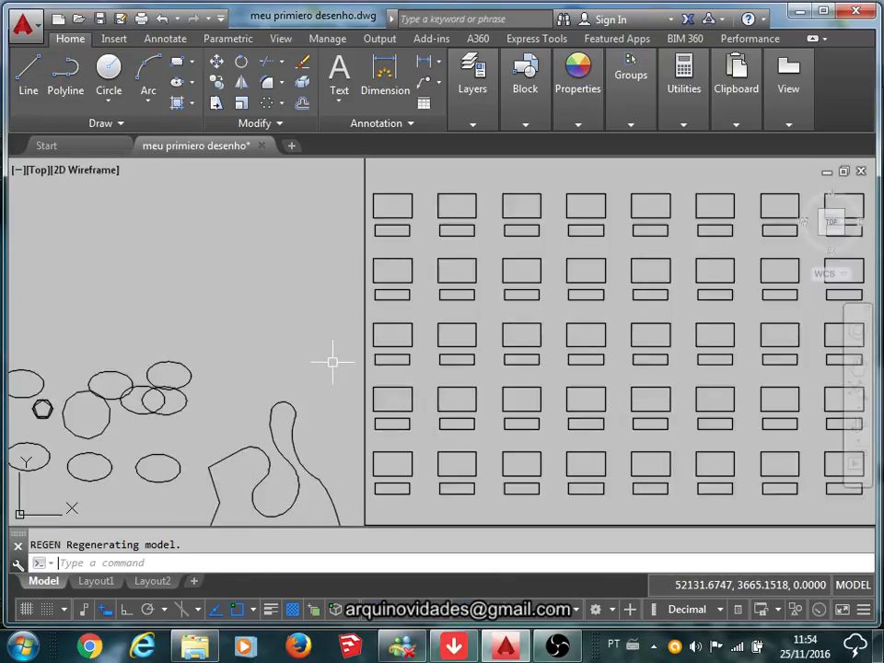
scroll(329, 358, "down", 6)
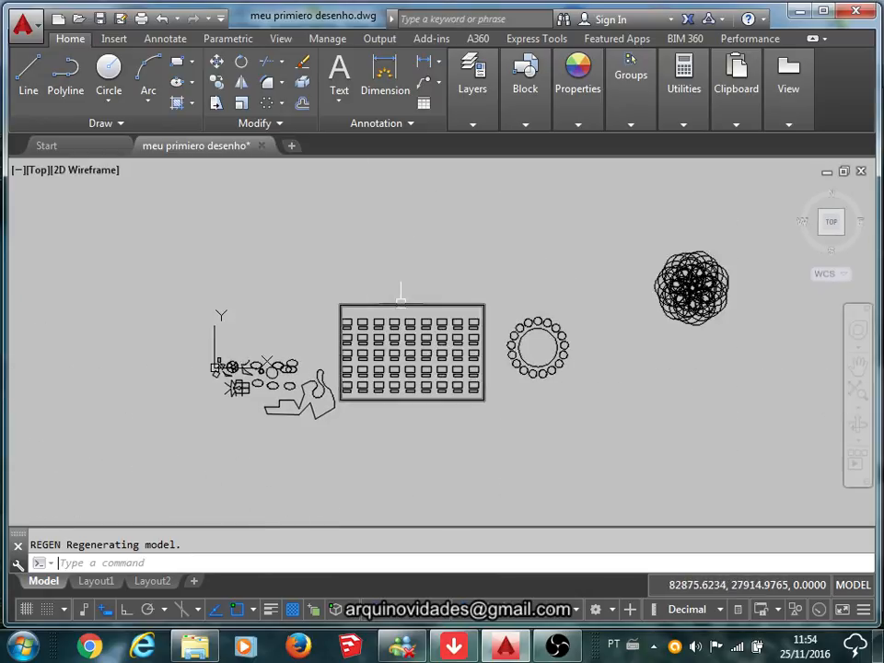
scroll(384, 305, "up", 5)
mouse_move(375, 290)
middle_mouse_down()
mouse_move(381, 254)
mouse_move(361, 197)
mouse_move(344, 246)
middle_mouse_up()
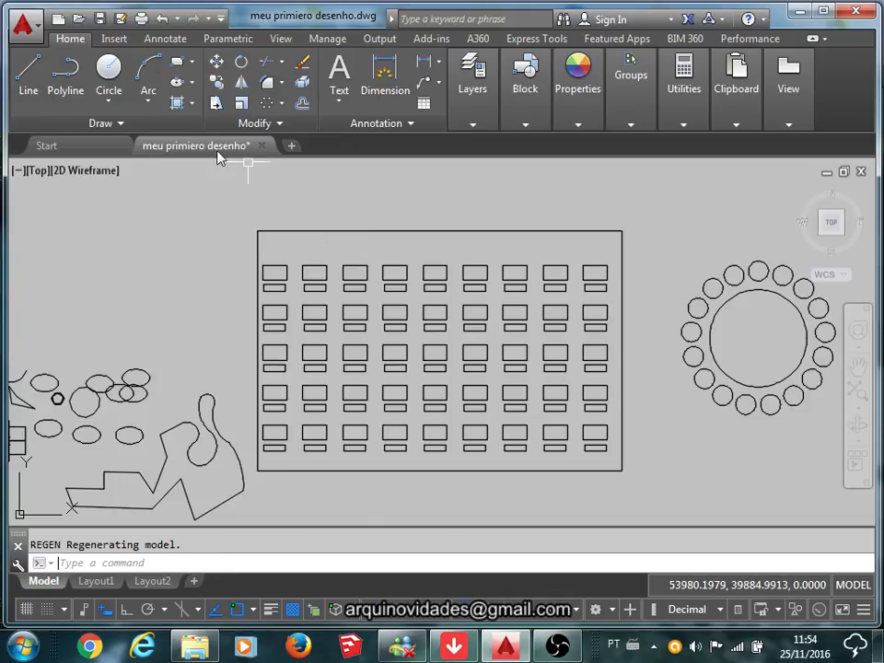
Add a linear dimension along the upper edge of the large rectangle enclosing the desk array, placed above it
left_click(167, 41)
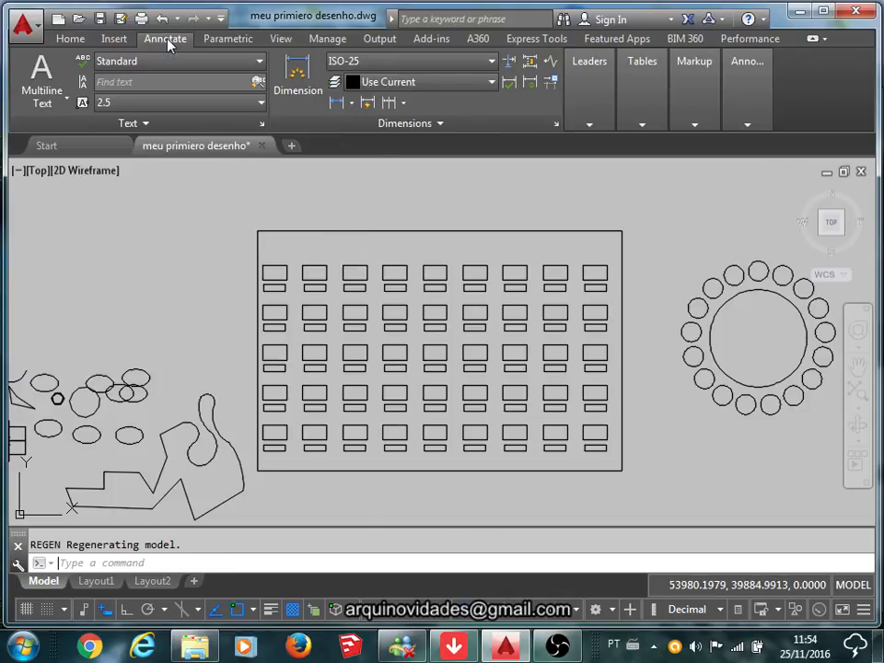
left_click(297, 74)
left_click(257, 231)
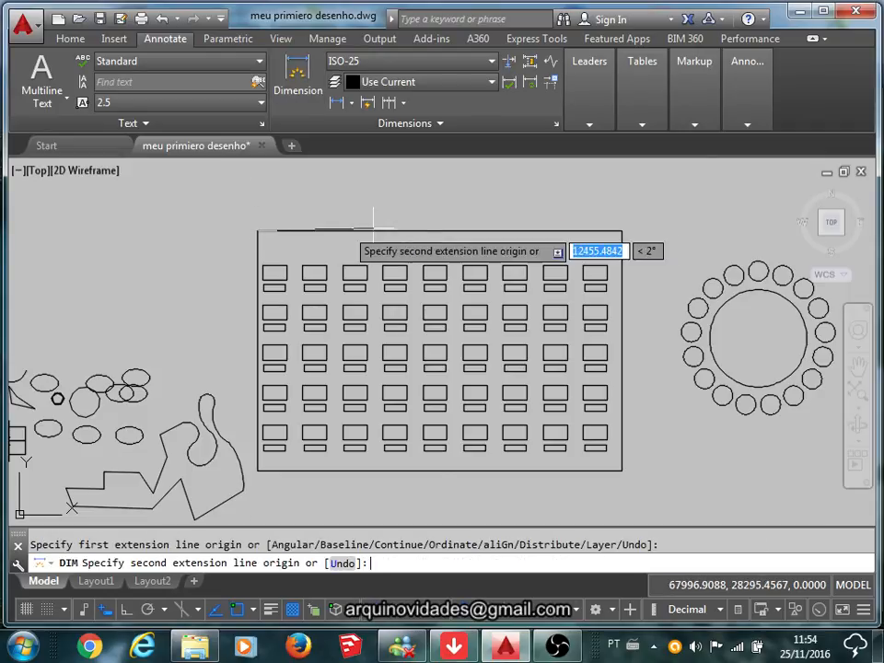
left_click(622, 228)
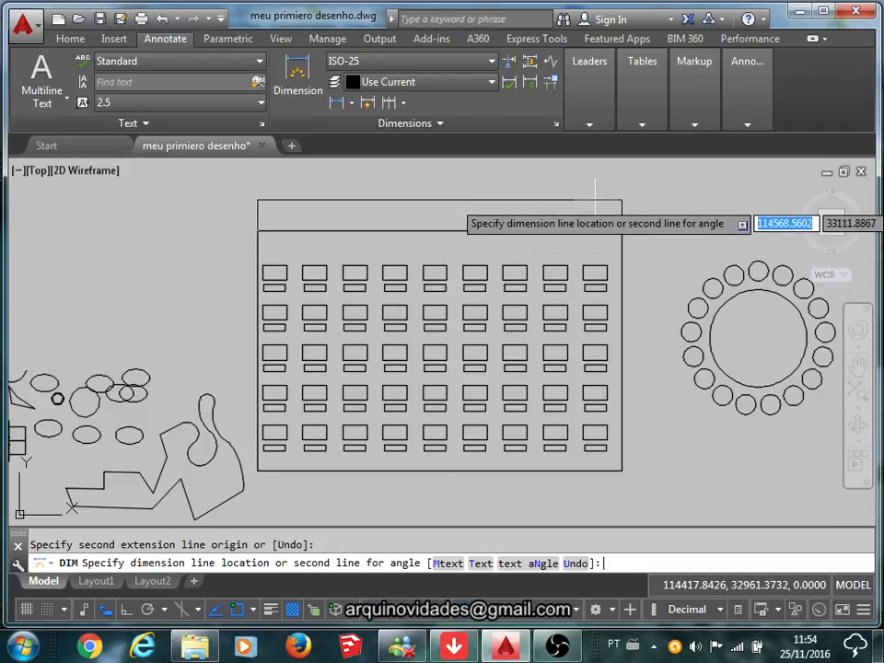
left_click(474, 207)
scroll(439, 206, "up", 10)
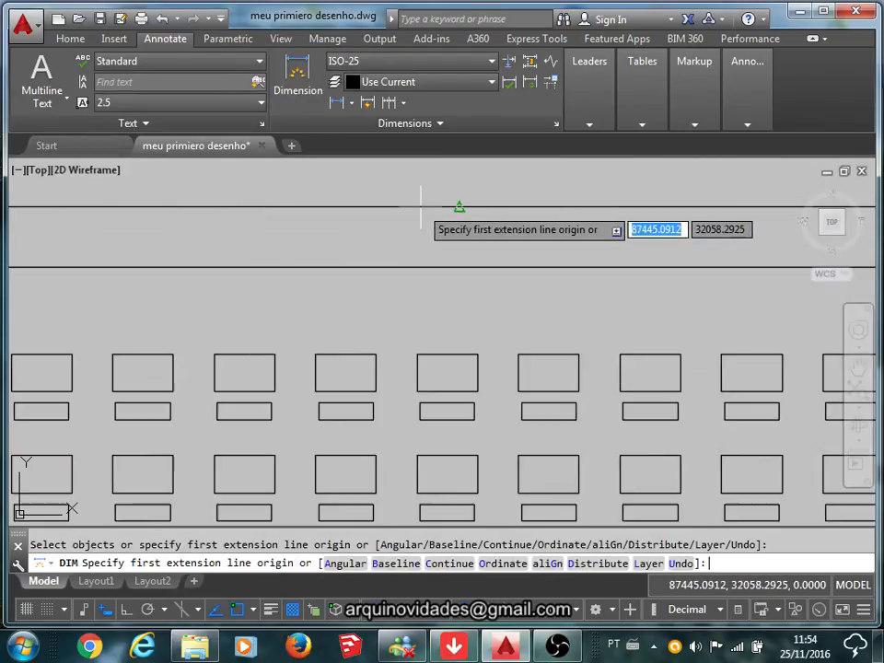
scroll(504, 249, "down", 12)
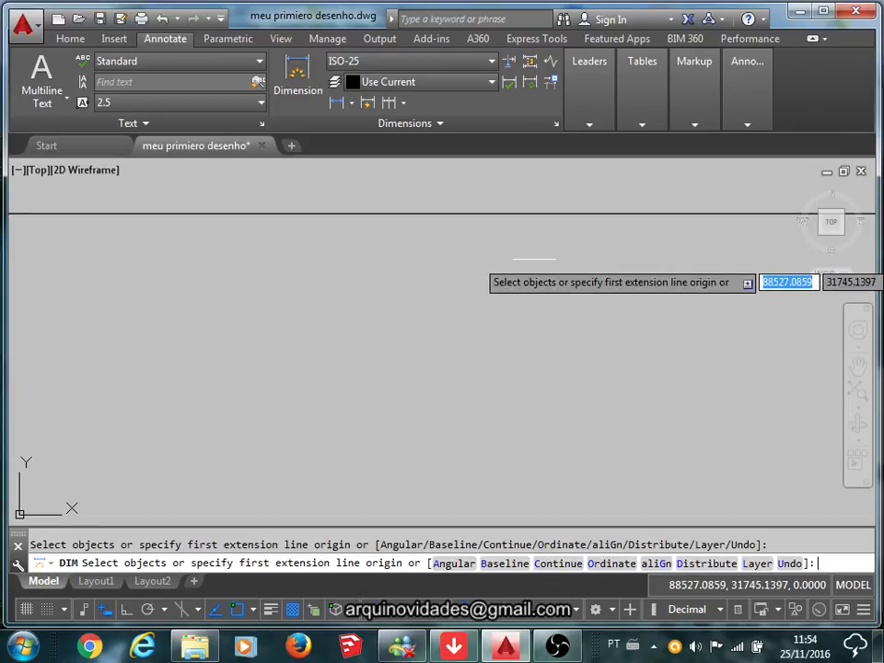
Add a linear dimension above the uppermost horizontal segment of the zigzag shape beside the ellipses
scroll(396, 322, "up", 10)
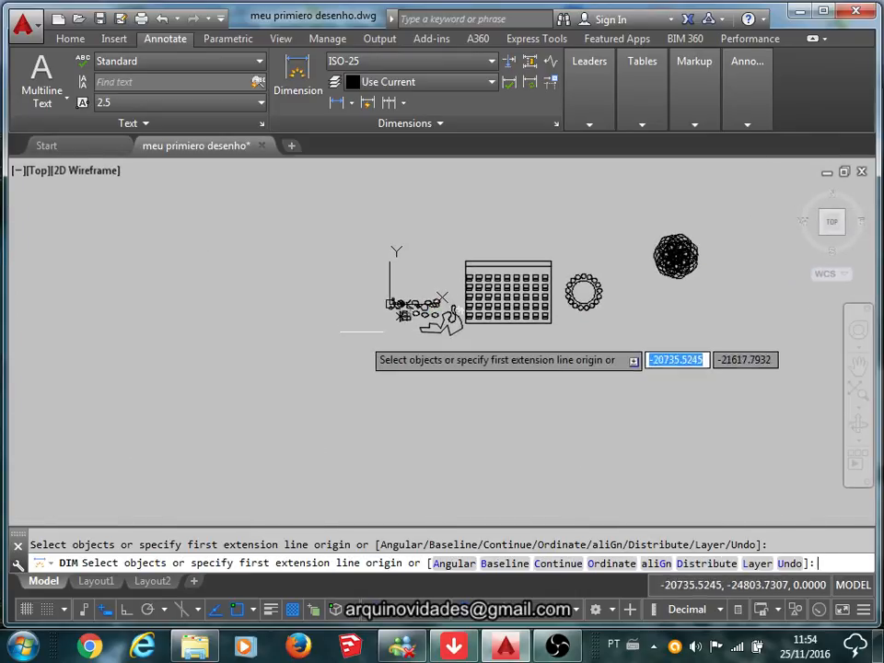
scroll(372, 280, "up", 5)
middle_click_drag(374, 280, 202, 236)
middle_click_drag(314, 238, 31, 245)
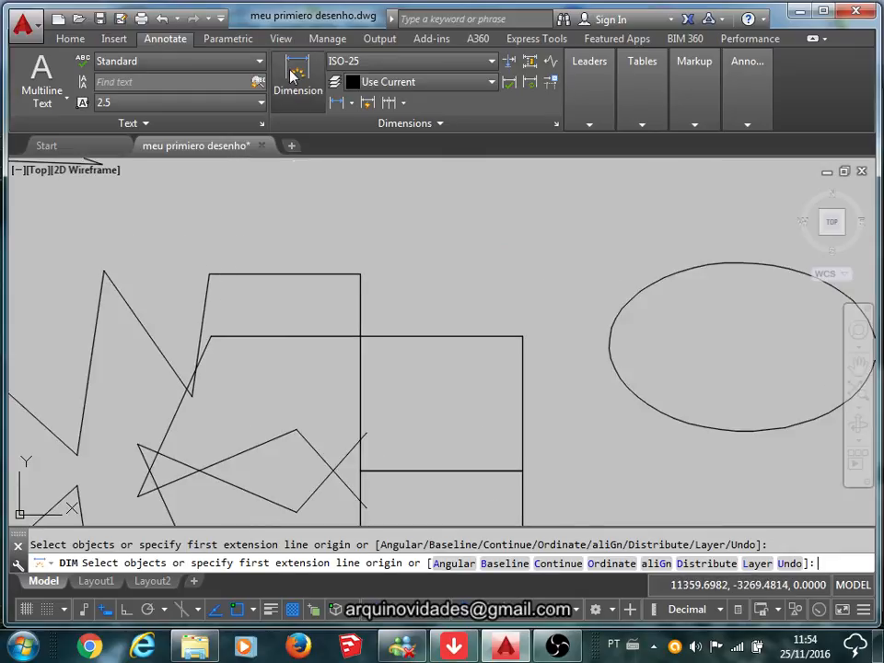
left_click(209, 274)
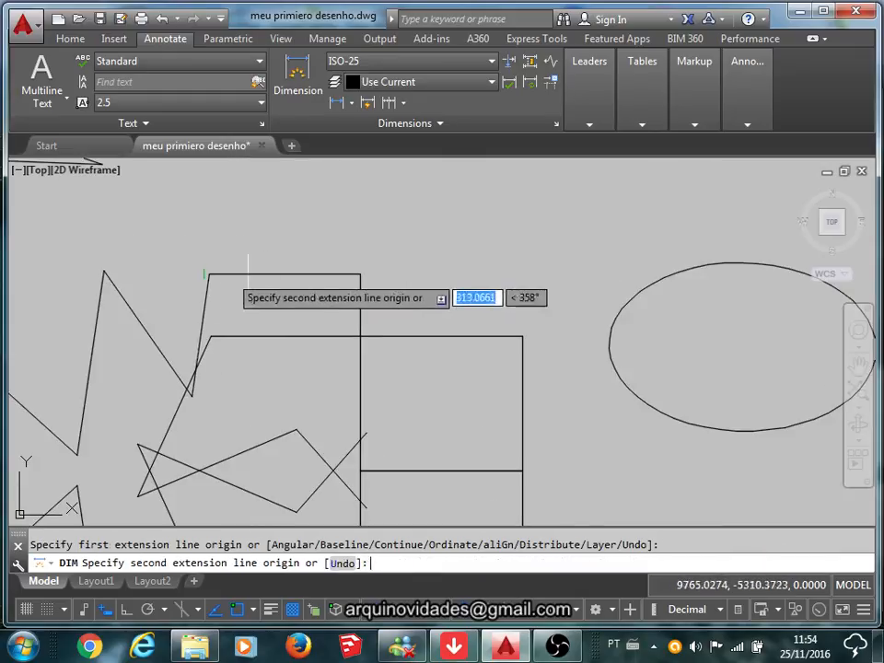
left_click(360, 273)
left_click(294, 249)
Examine the size of the text and lines of the dimension above the zigzag shape
scroll(275, 248, "up", 5)
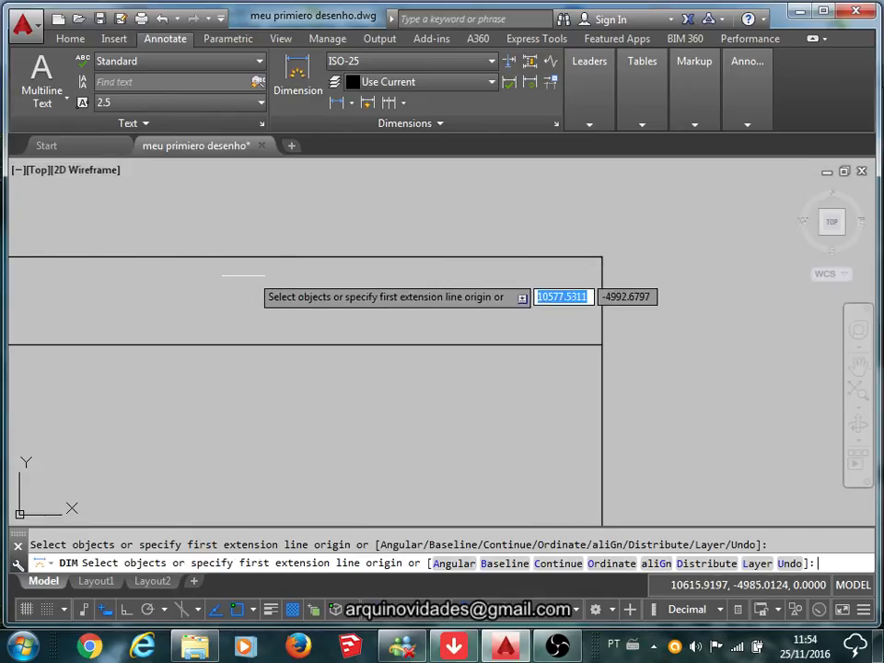
scroll(216, 271, "up", 3)
scroll(409, 239, "up", 2)
scroll(423, 224, "up", 3)
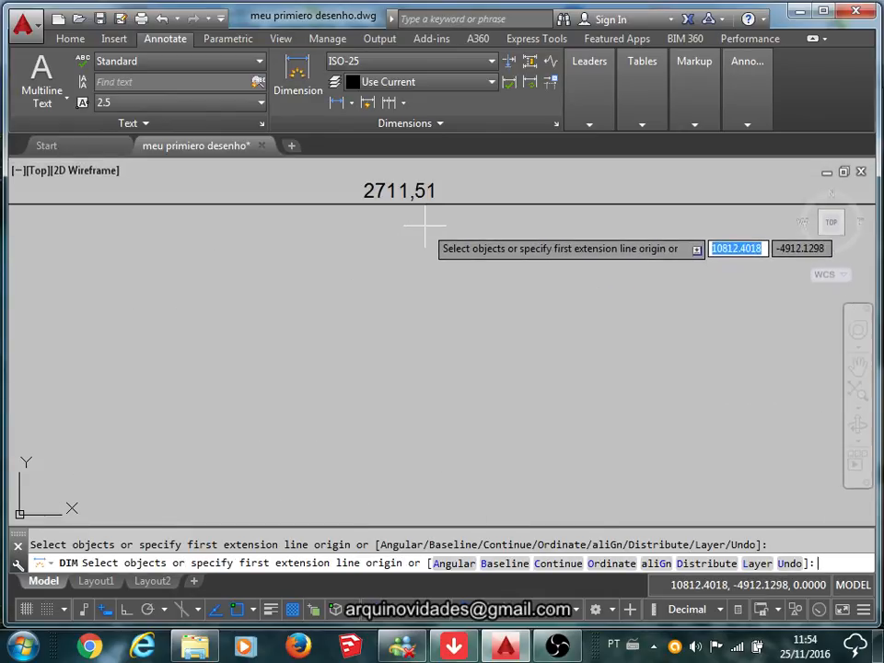
middle_click_drag(421, 238, 420, 310)
scroll(414, 295, "down", 2)
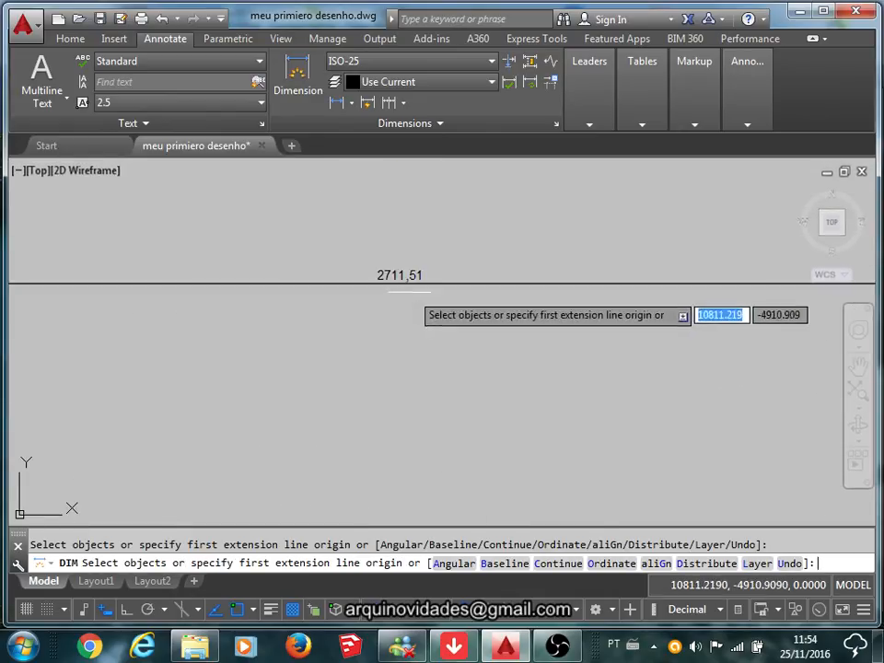
scroll(408, 291, "down", 4)
mouse_move(379, 280)
middle_mouse_down()
mouse_move(652, 240)
mouse_move(733, 240)
middle_mouse_up()
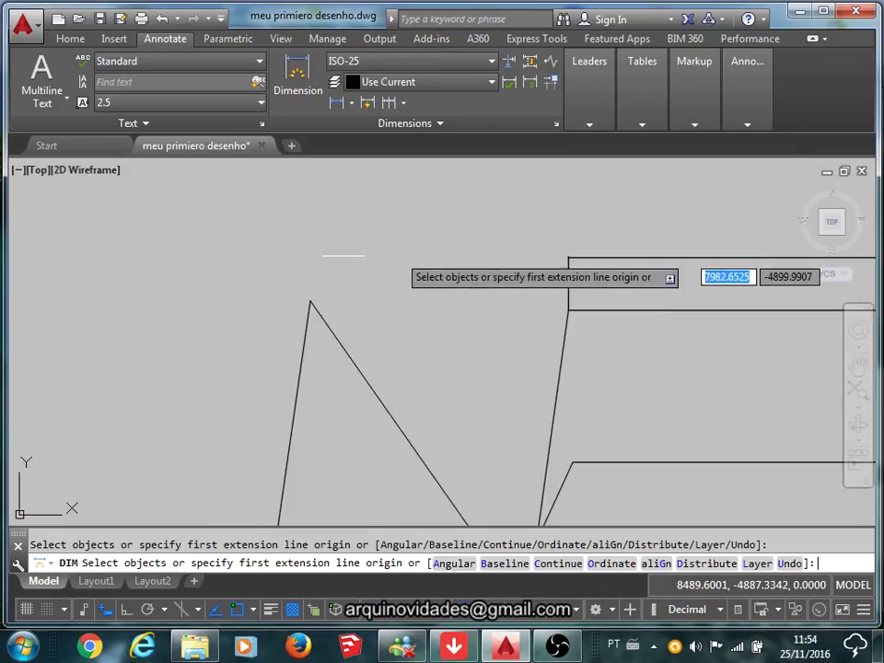
Draw a small rectangle about 45 by 45 units in the empty area beside the zigzag lines
scroll(359, 250, "down", 2)
middle_click_drag(375, 246, 659, 225)
scroll(430, 261, "down", 3)
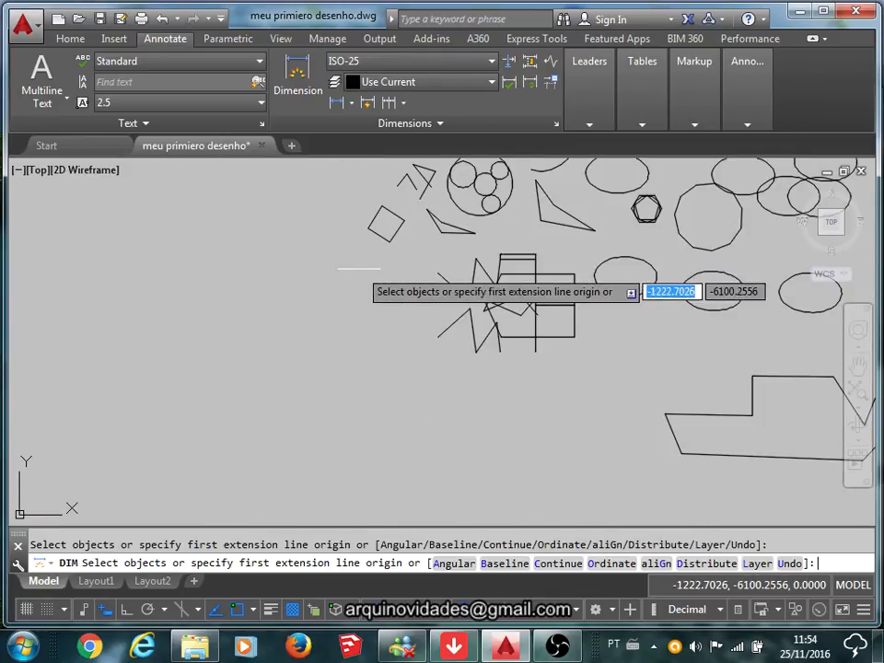
left_click(70, 39)
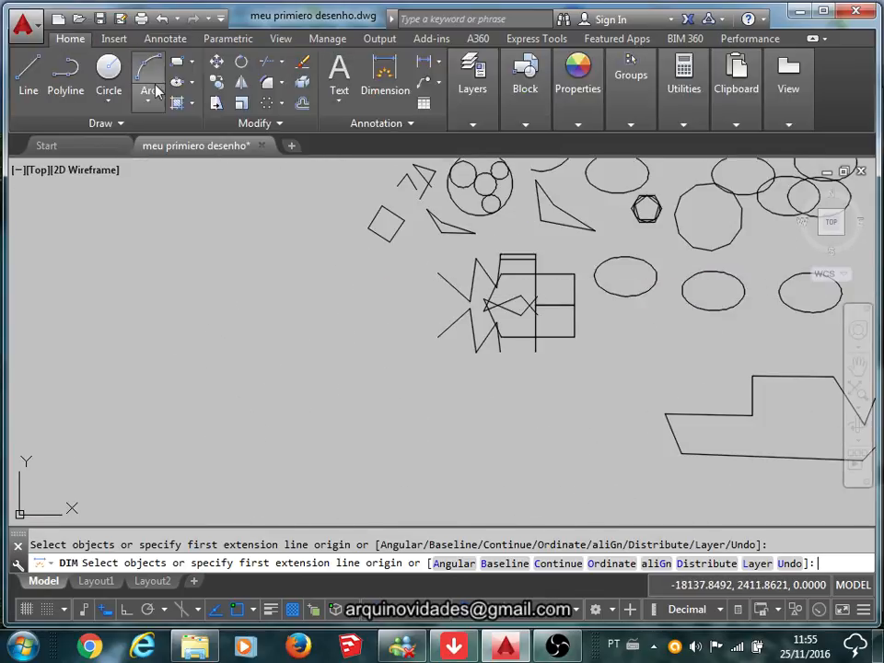
left_click(178, 62)
scroll(409, 331, "up", 8)
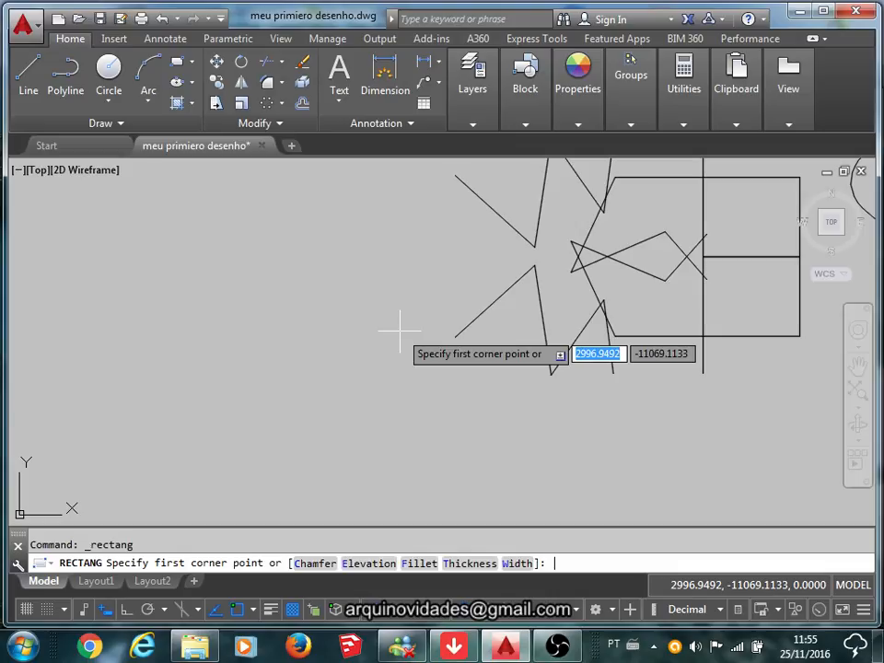
left_click(408, 308)
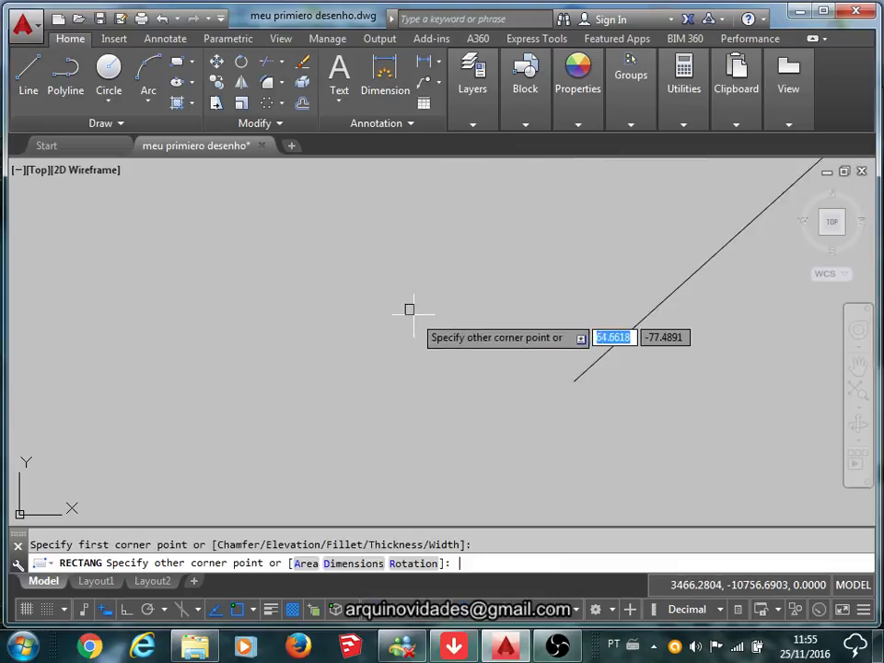
left_click(408, 307)
scroll(344, 296, "up", 5)
middle_click_drag(344, 296, 427, 283)
Add a linear dimension above the small square's upper edge and check its text and arrows up close
left_click(389, 74)
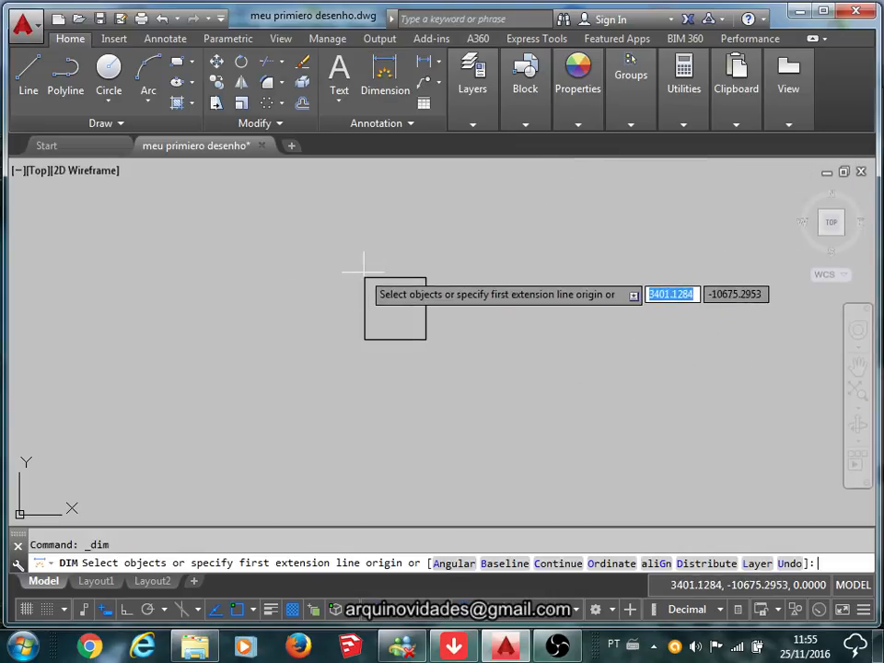
key("Return")
left_click(365, 277)
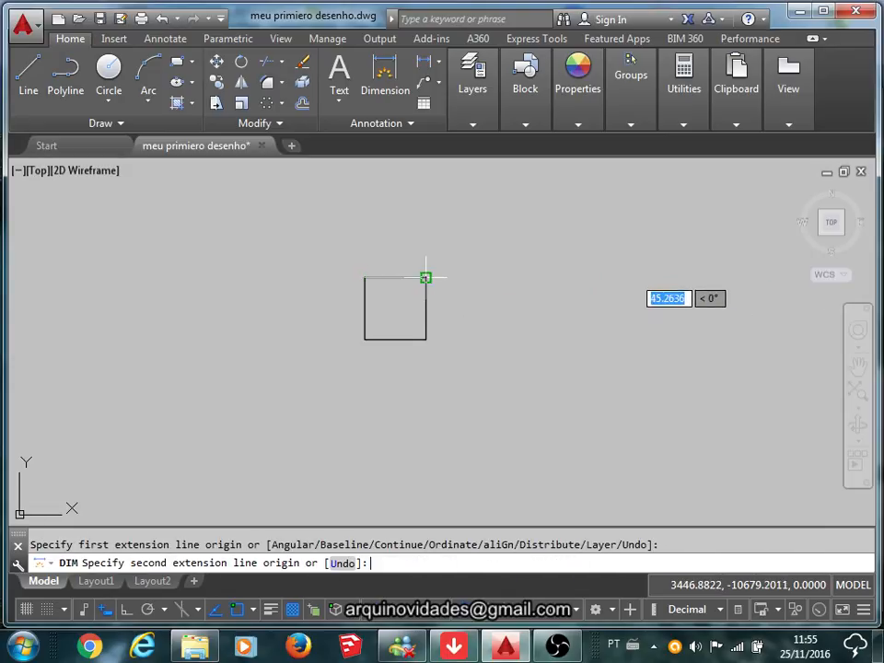
left_click(426, 277)
left_click(405, 260)
scroll(401, 263, "up", 10)
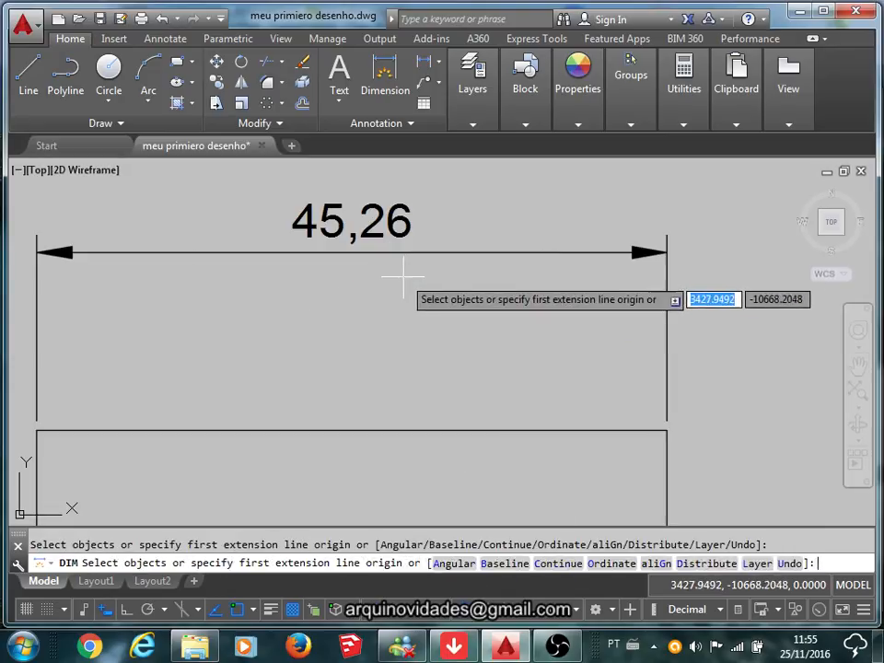
scroll(403, 271, "down", 2)
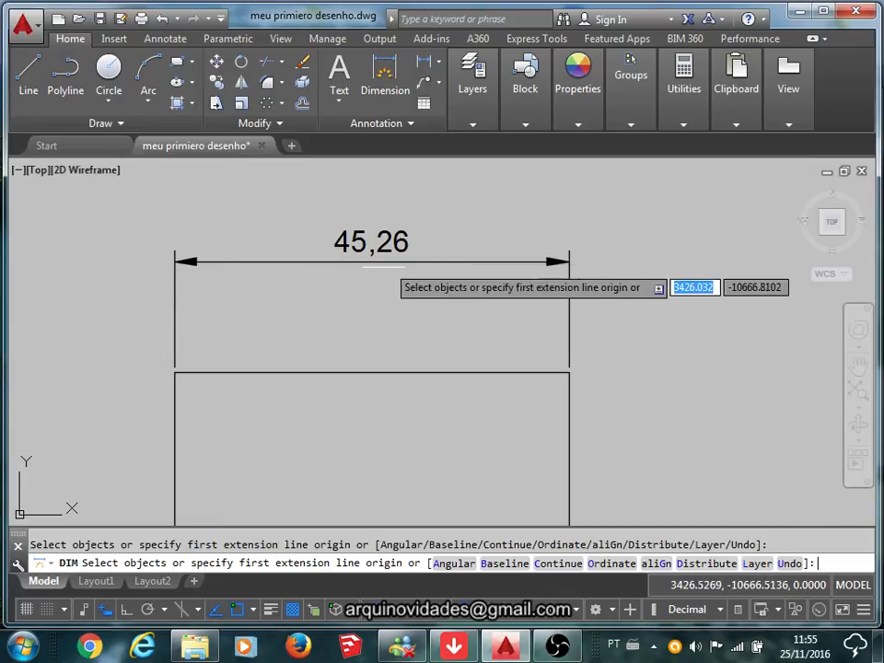
scroll(516, 331, "down", 2)
middle_click_drag(476, 271, 427, 229)
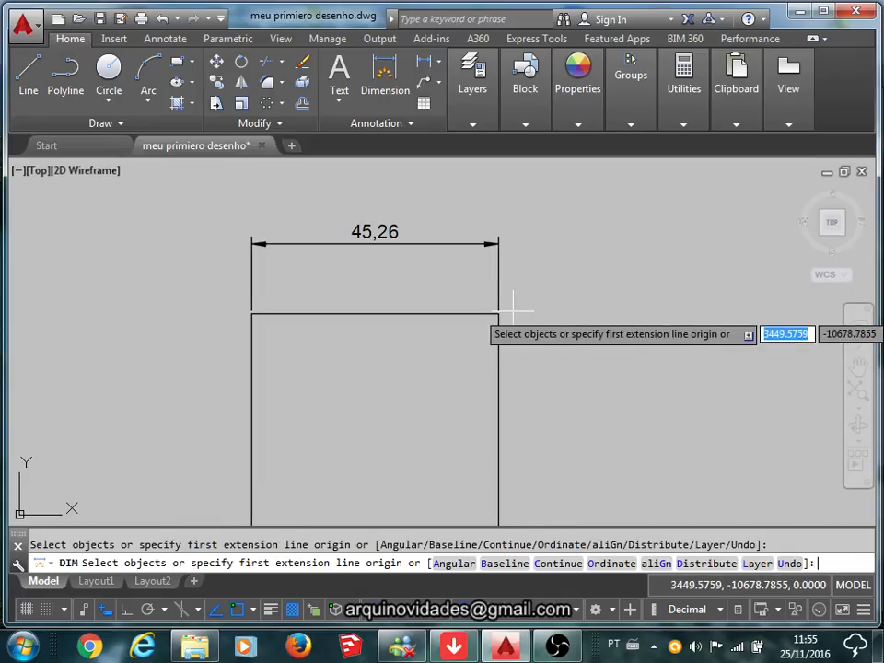
key("Escape")
middle_click_drag(518, 316, 503, 242)
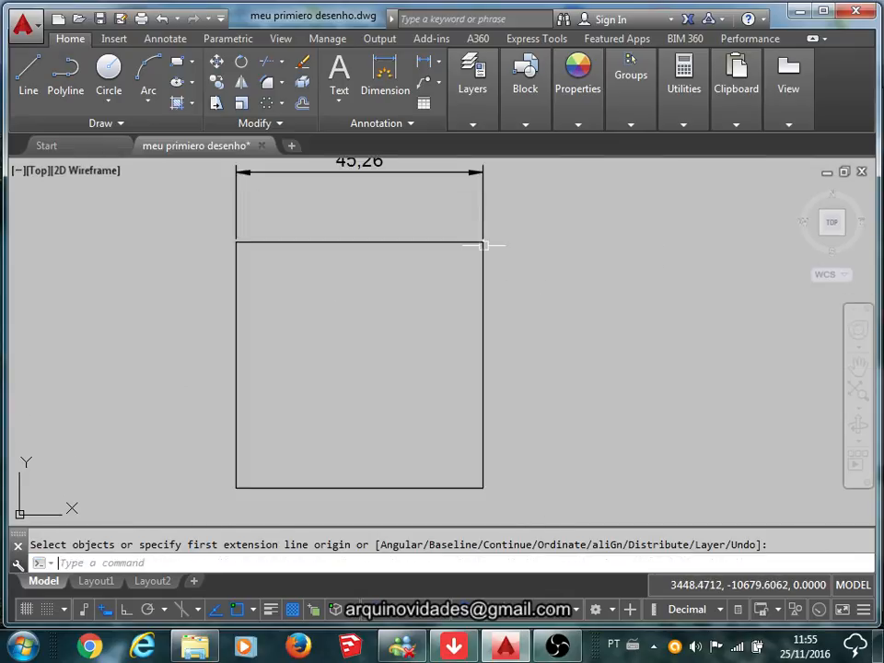
key("Escape")
left_click(482, 243)
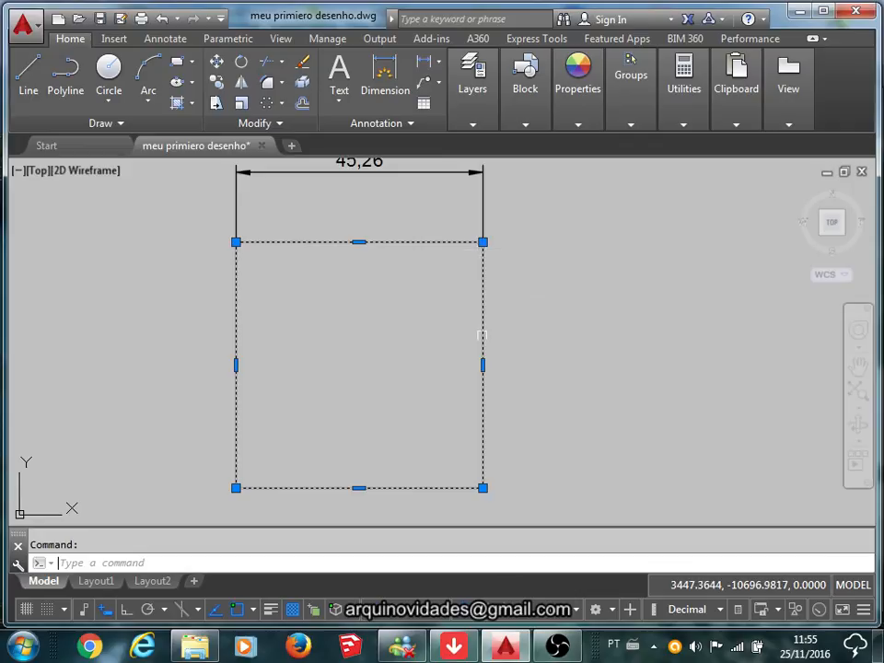
key("Escape")
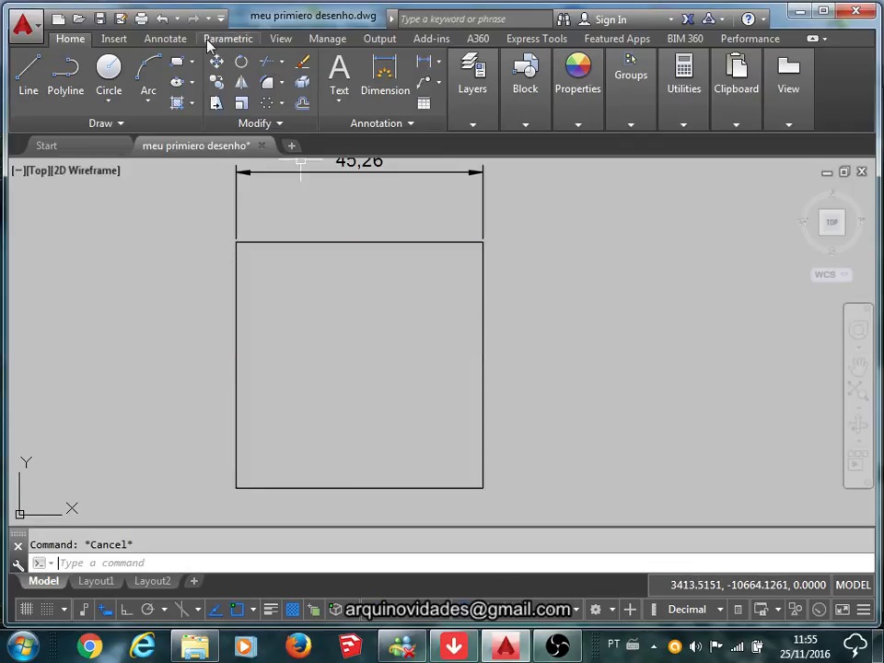
Add a vertical linear dimension for the small square's height, placed beside its right edge
left_click(166, 39)
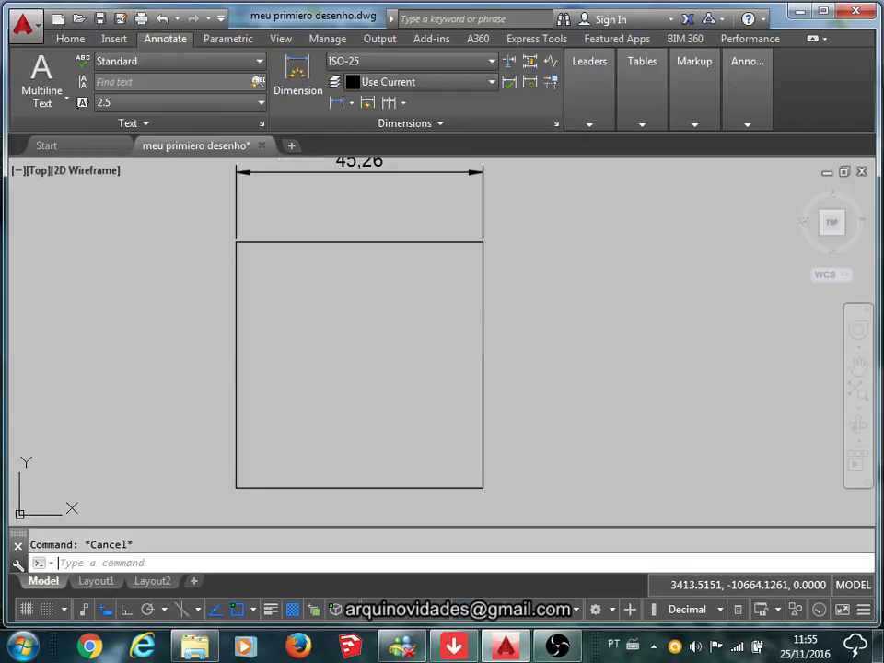
left_click(296, 75)
left_click(482, 242)
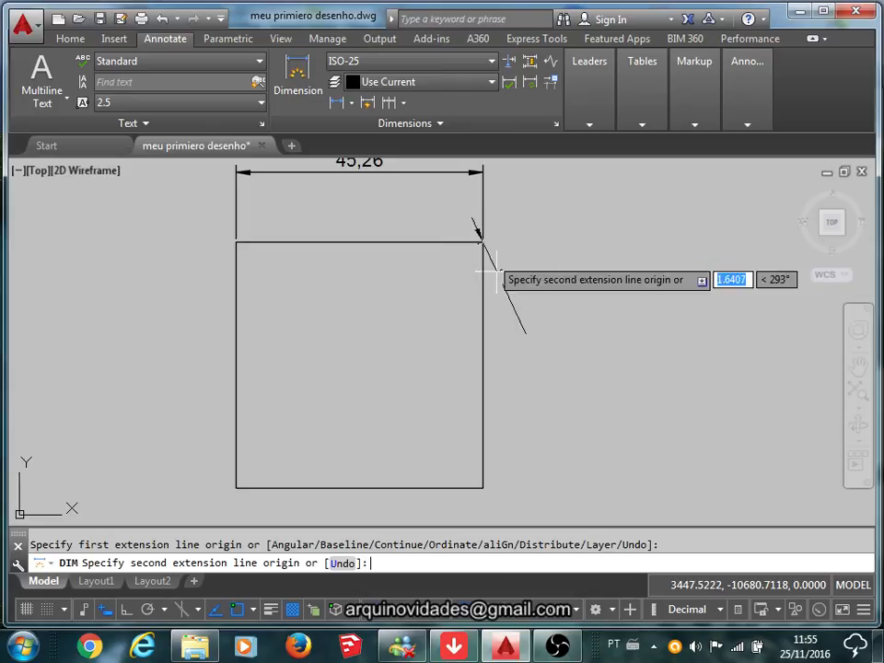
left_click(482, 488)
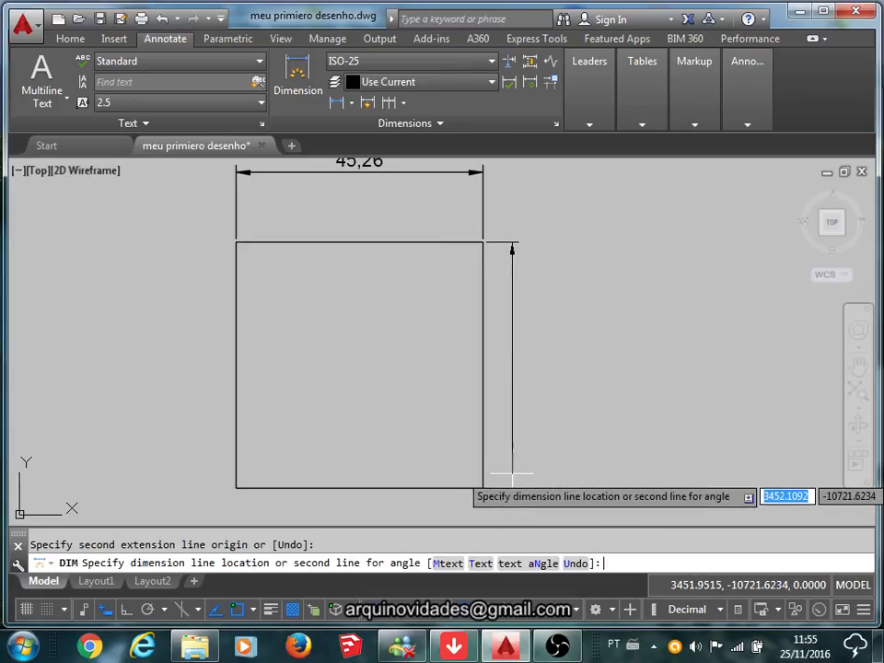
left_click(515, 459)
middle_click_drag(491, 431, 537, 355)
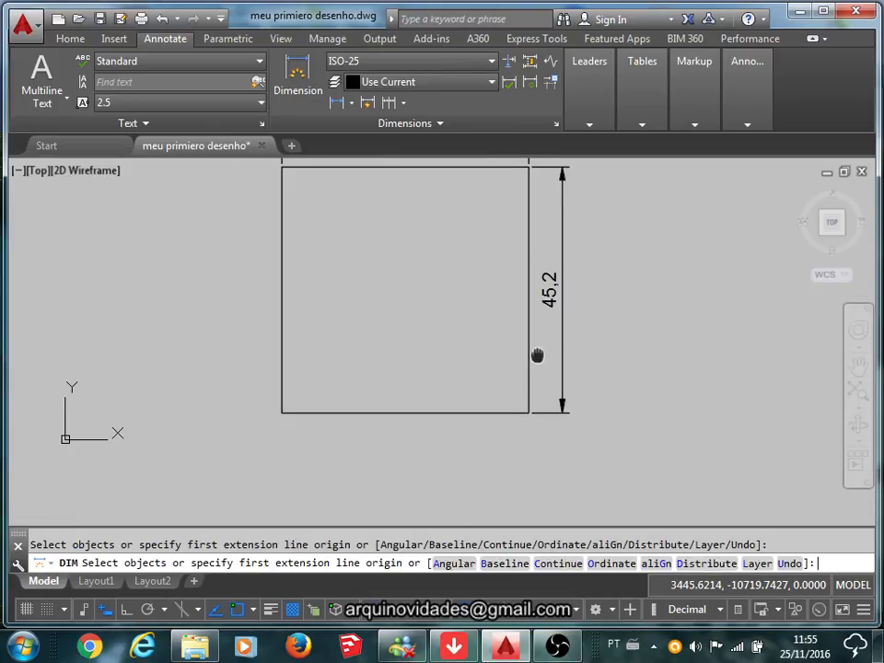
key("Escape")
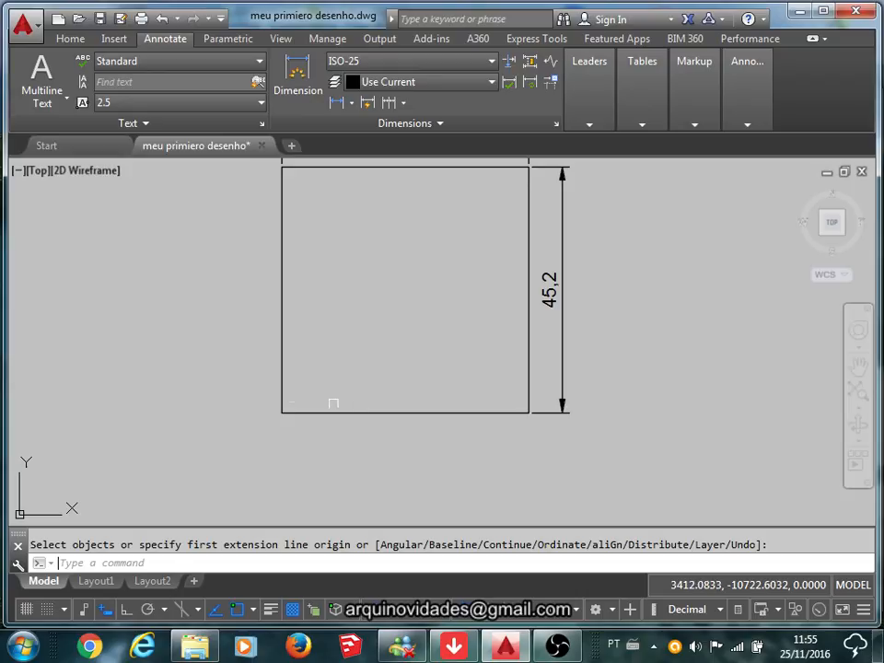
Add a linear dimension below the small square's lower edge, placed just beneath it
key("Return")
left_click(282, 412)
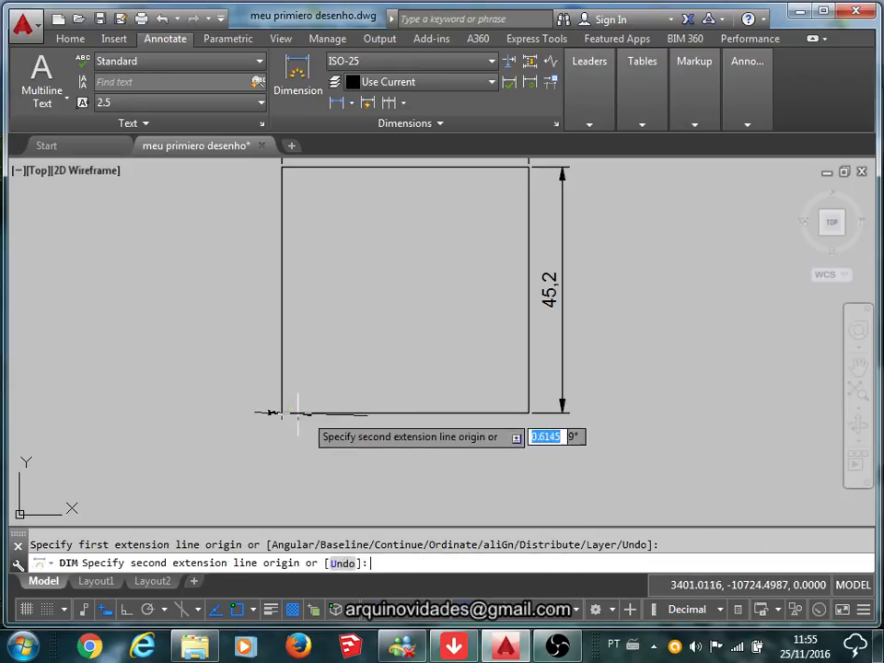
left_click(528, 413)
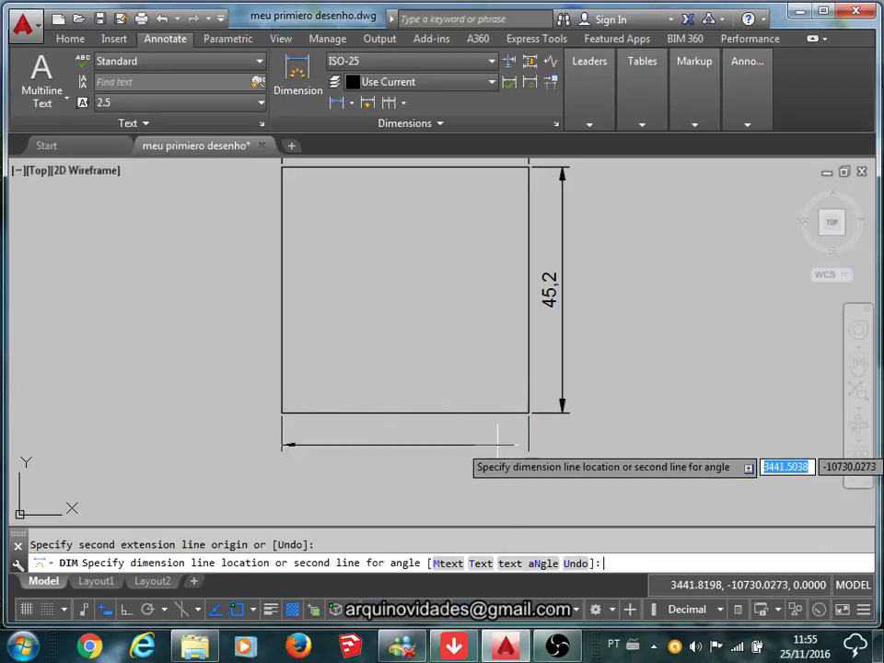
left_click(492, 447)
scroll(488, 440, "down", 2)
middle_click_drag(488, 442, 509, 460)
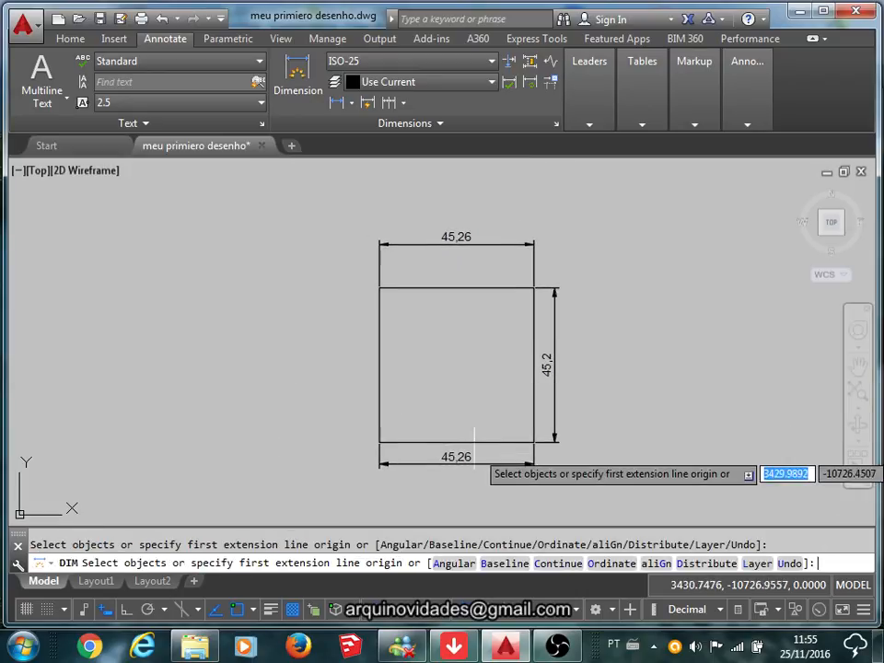
key("Return")
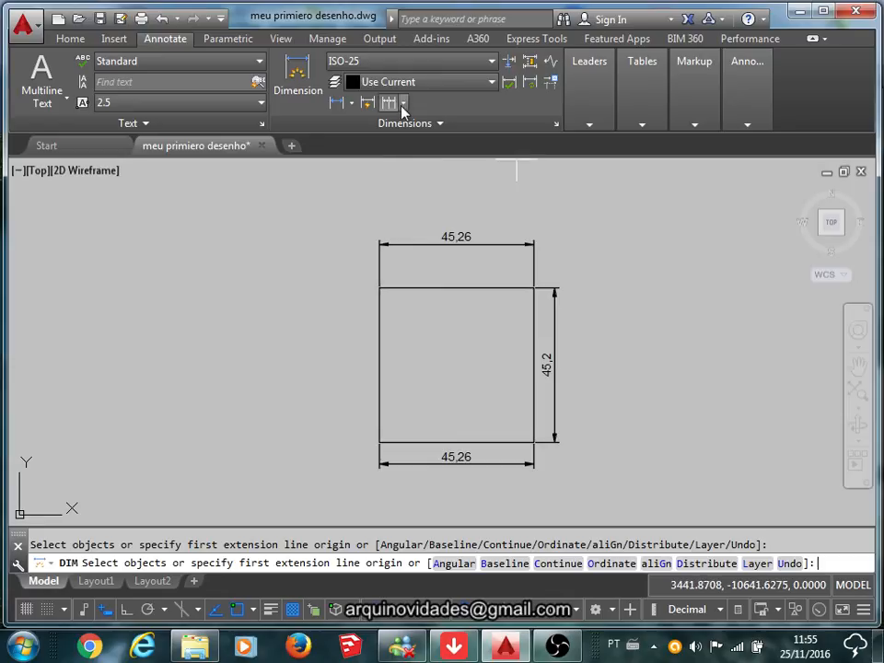
Add an aligned dimension for the square's diagonal, from its upper-left to its lower-right corner, placed outside the lower-left corner
left_click(439, 125)
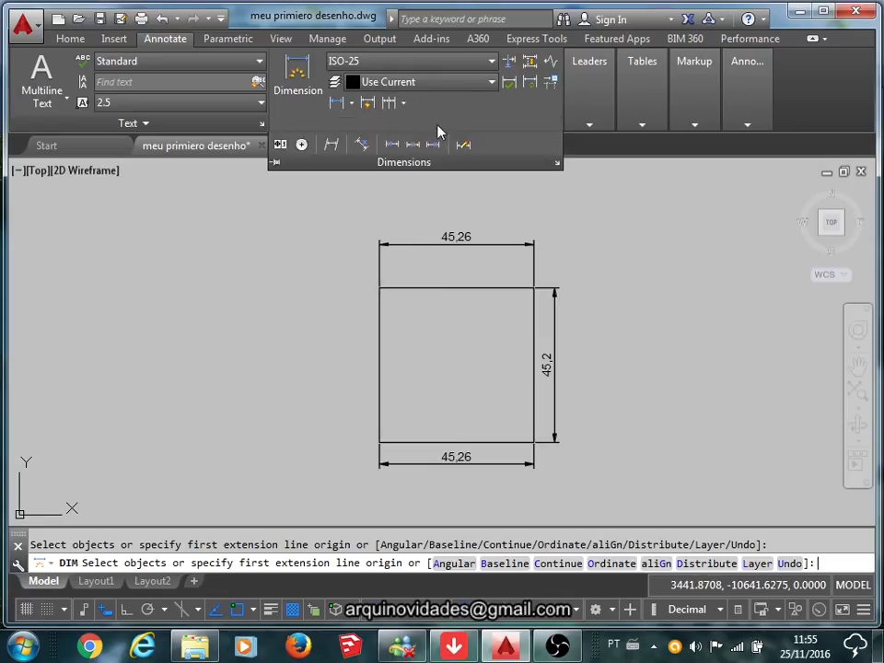
left_click(361, 145)
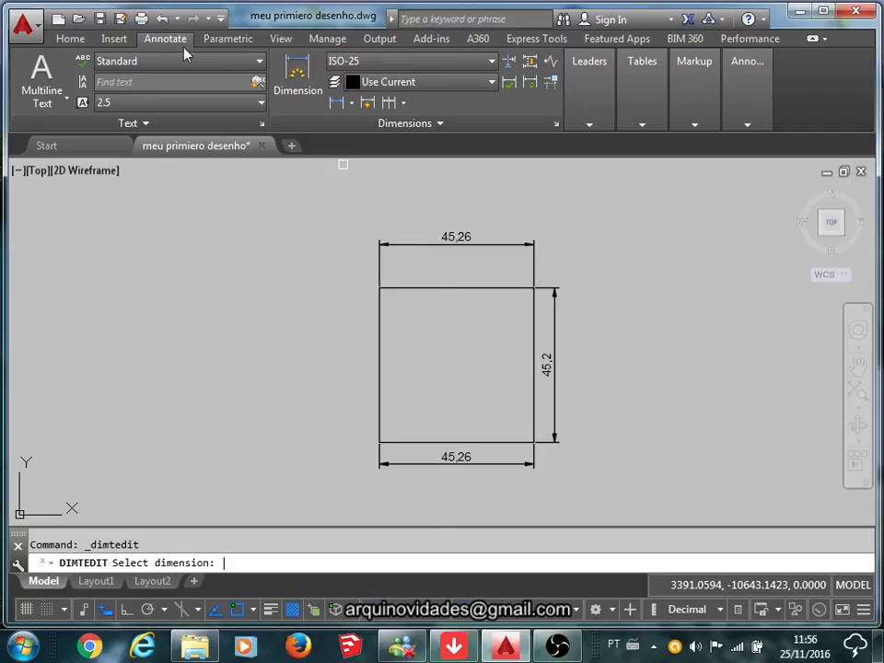
left_click(352, 103)
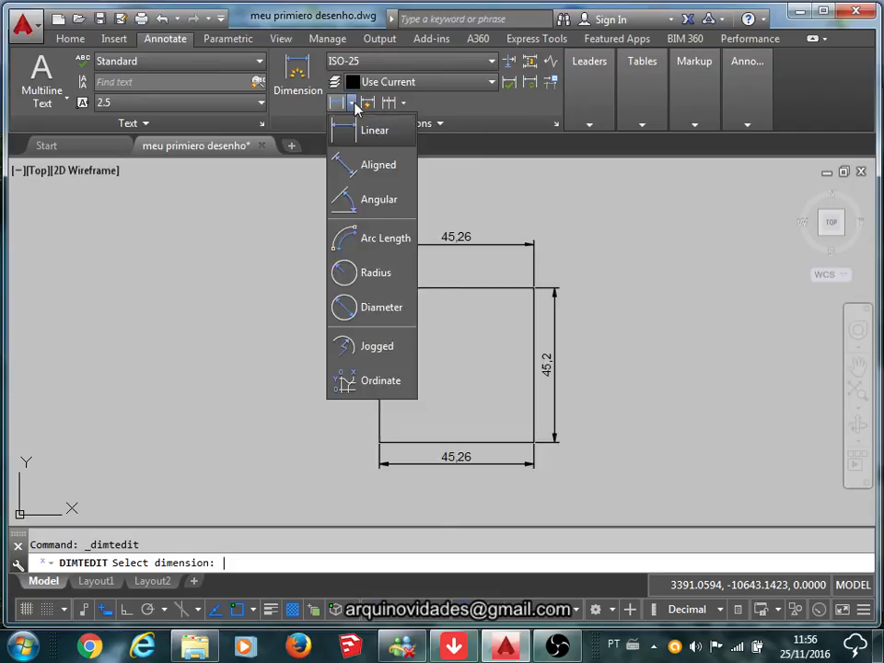
left_click(348, 173)
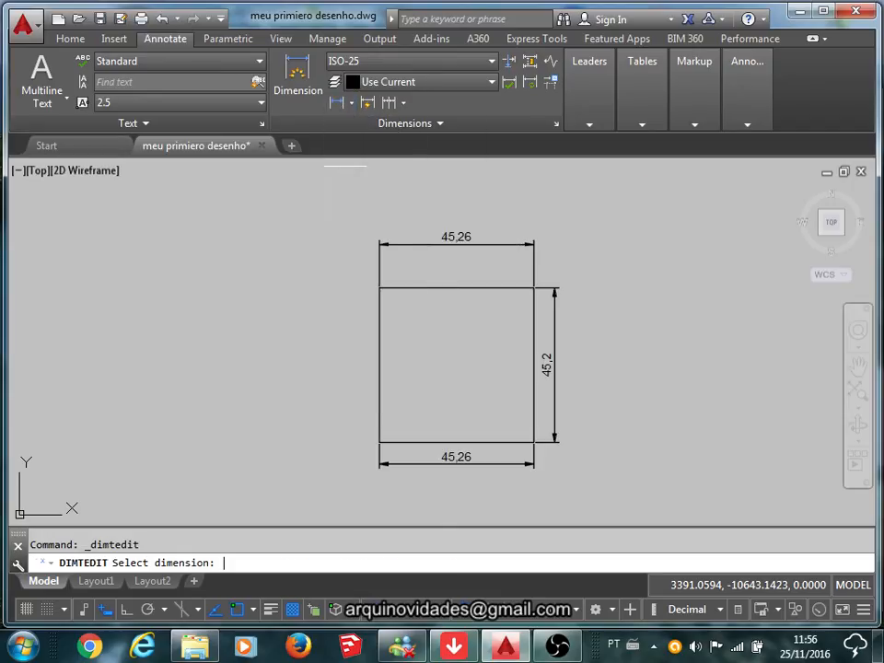
left_click(379, 288)
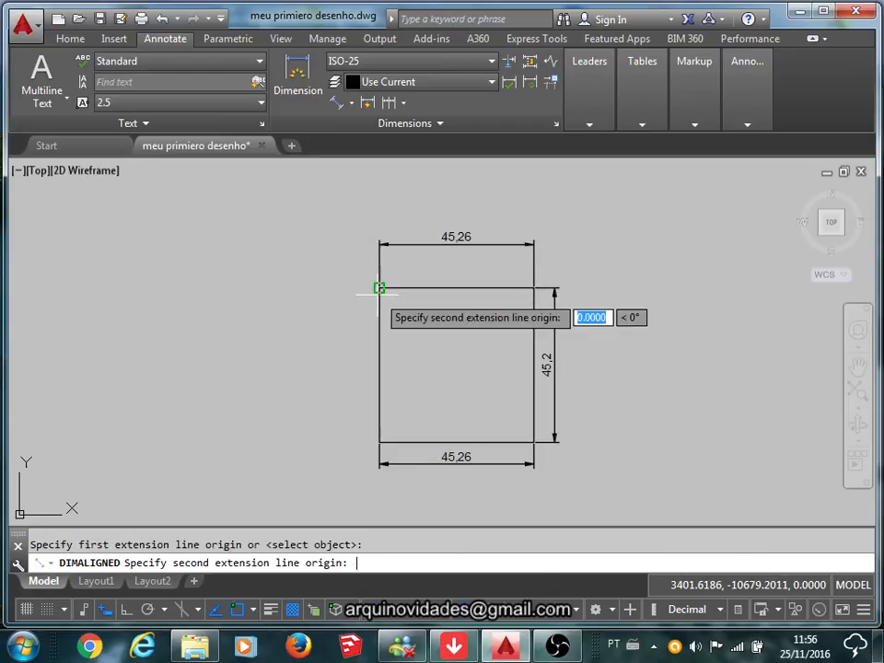
left_click(533, 442)
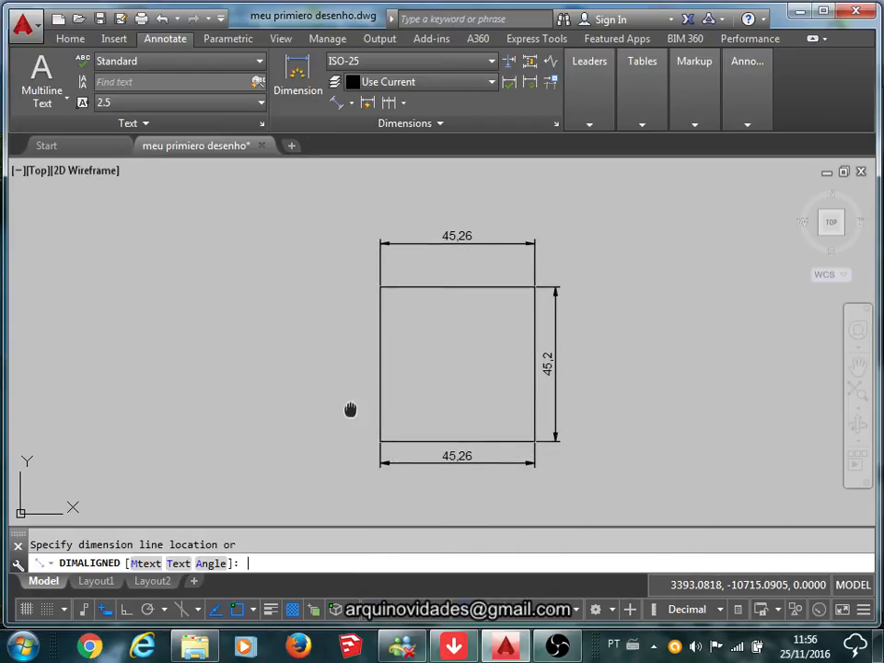
middle_click_drag(351, 411, 381, 316)
left_click(364, 370)
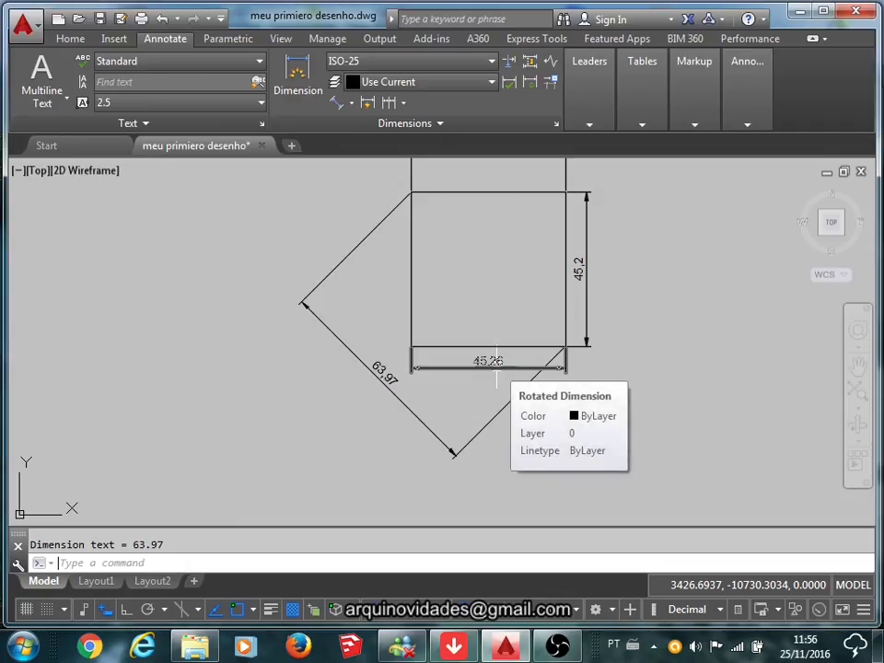
mouse_move(298, 202)
middle_mouse_down()
mouse_move(303, 268)
mouse_move(243, 212)
middle_mouse_up()
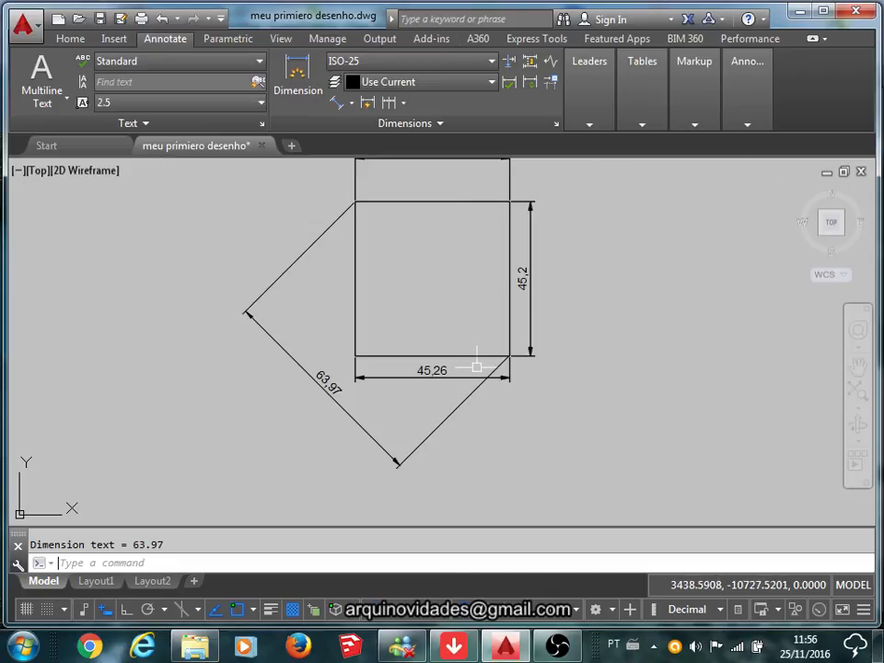
middle_click_drag(343, 392, 369, 406)
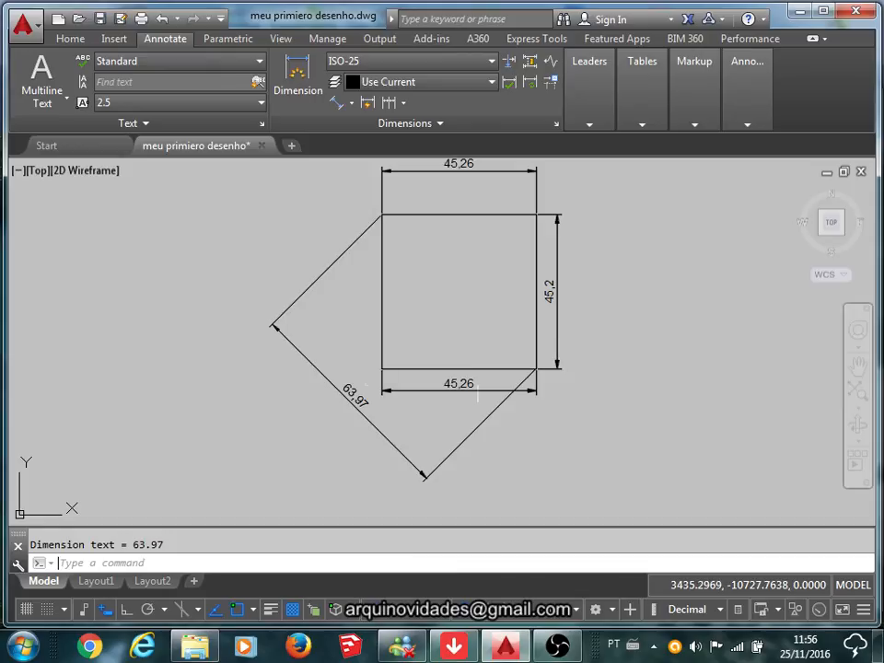
Regenerate the model at the area with the ellipses and polygons
scroll(370, 359, "down", 4)
scroll(446, 362, "up", 8)
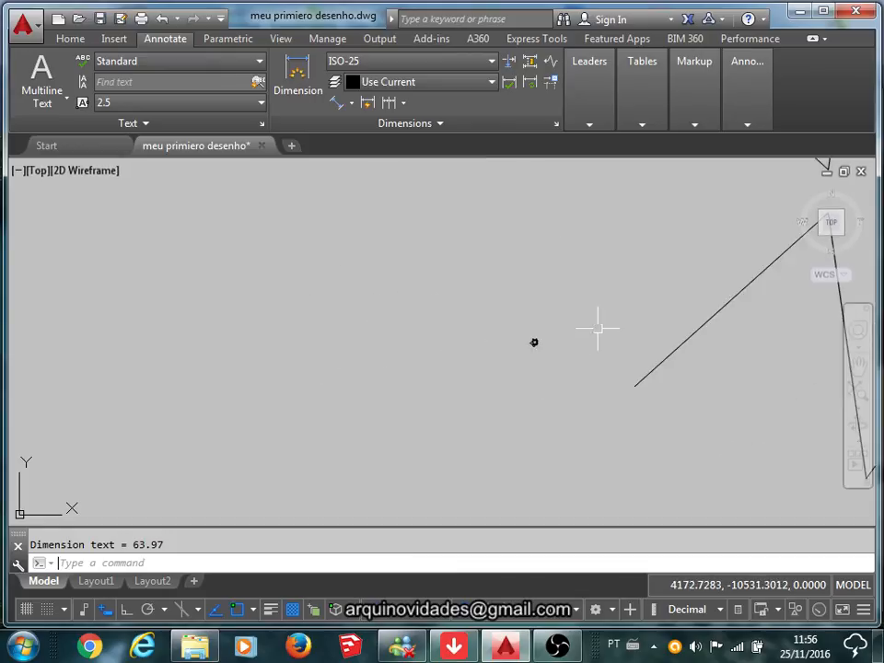
scroll(598, 328, "down", 5)
mouse_move(511, 357)
middle_mouse_down()
mouse_move(283, 399)
mouse_move(233, 419)
middle_mouse_up()
scroll(314, 410, "down", 3)
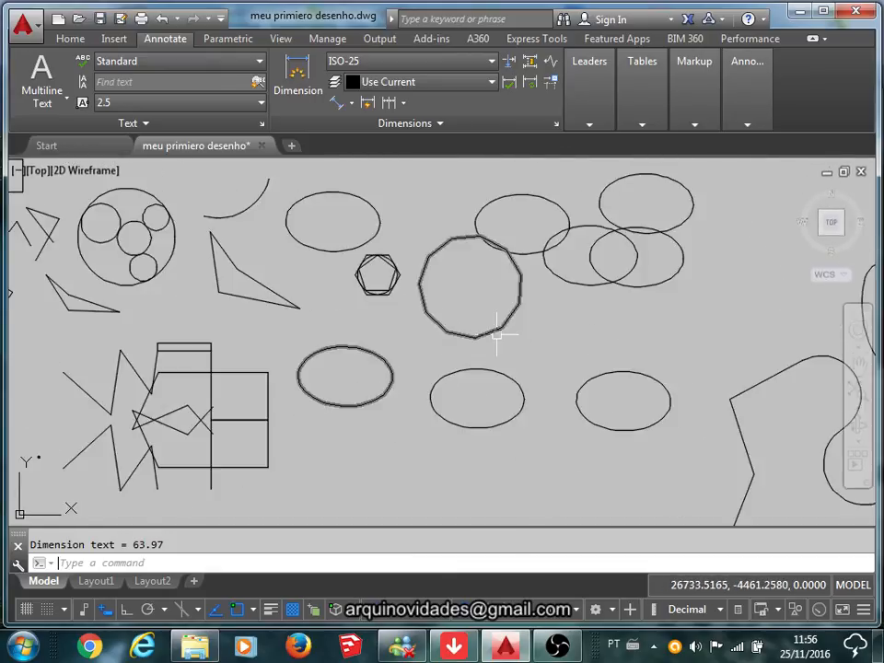
scroll(502, 339, "up", 4)
scroll(497, 346, "down", 4)
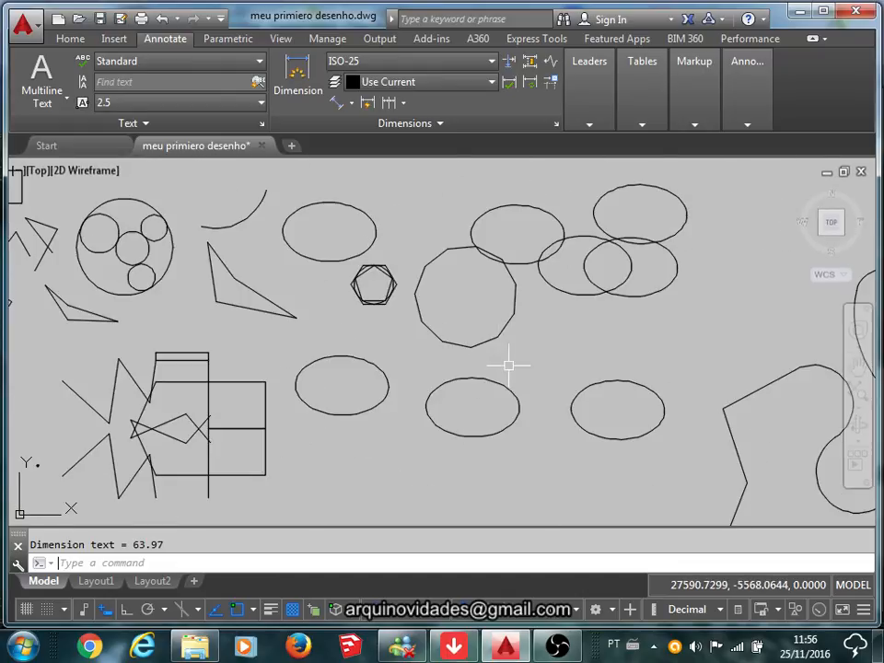
key("Return")
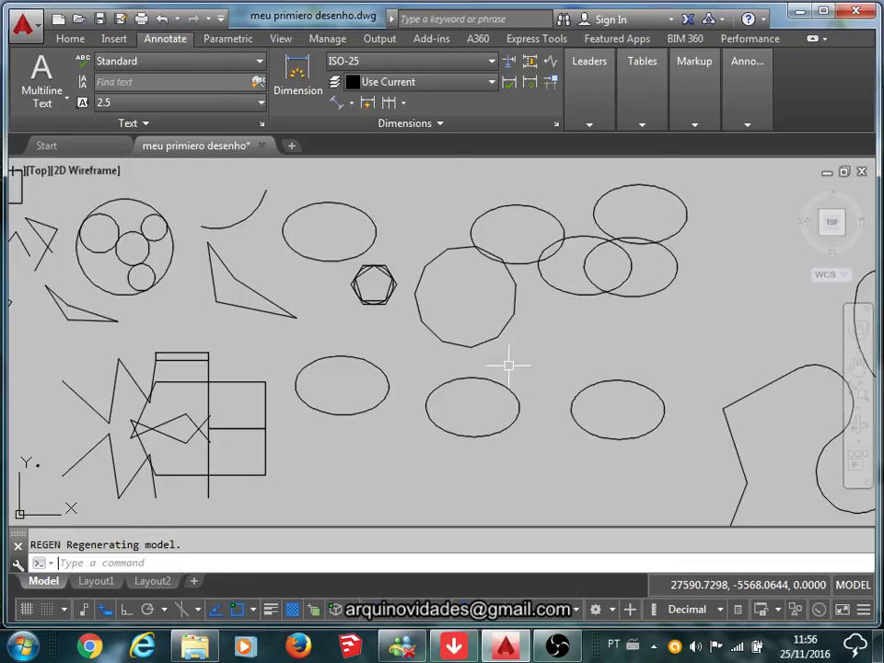
type("re")
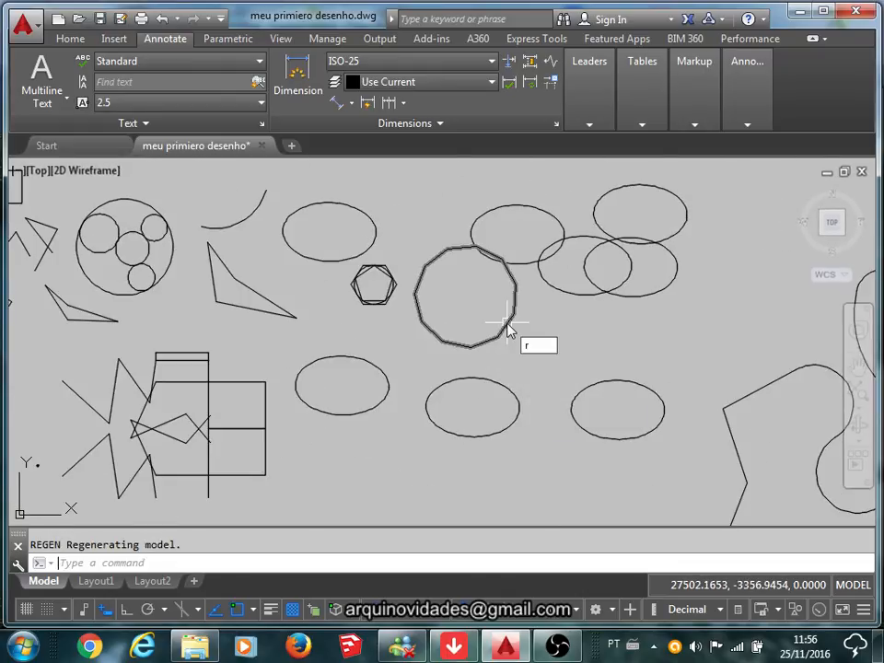
key("Return")
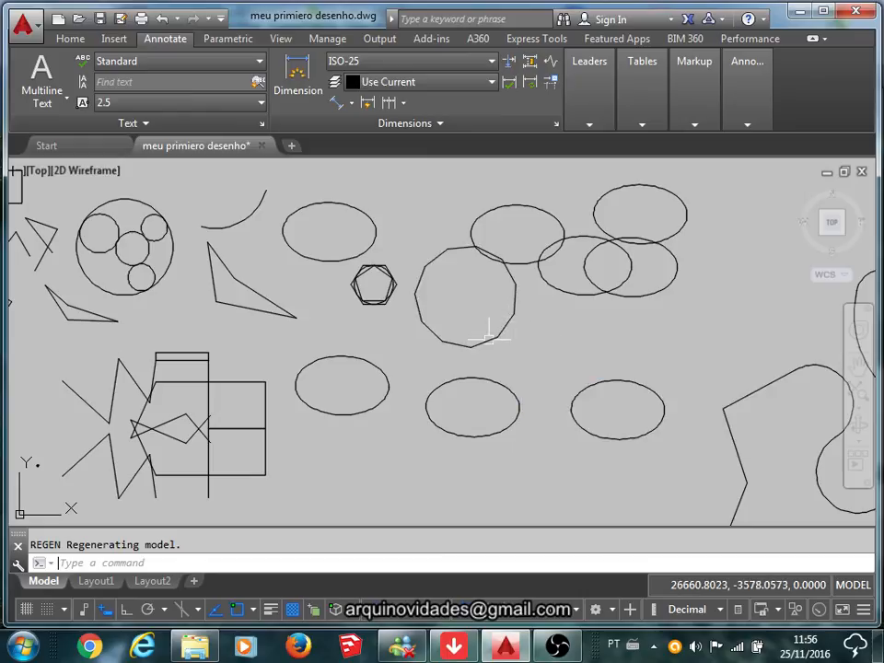
key("Escape")
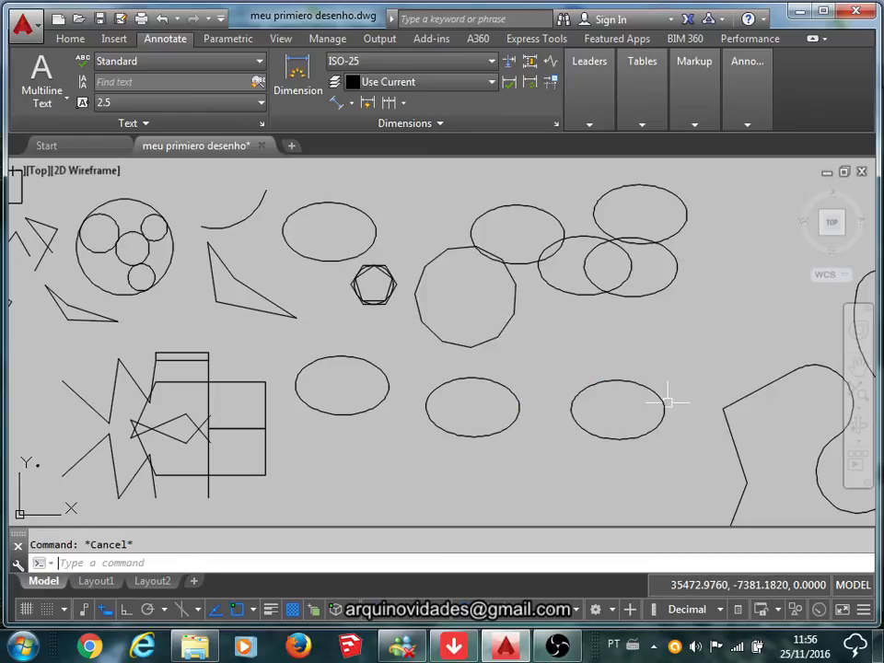
Examine the available array types: rectangular, path and polar
mouse_move(619, 381)
middle_mouse_down()
mouse_move(609, 372)
mouse_move(745, 429)
middle_mouse_up()
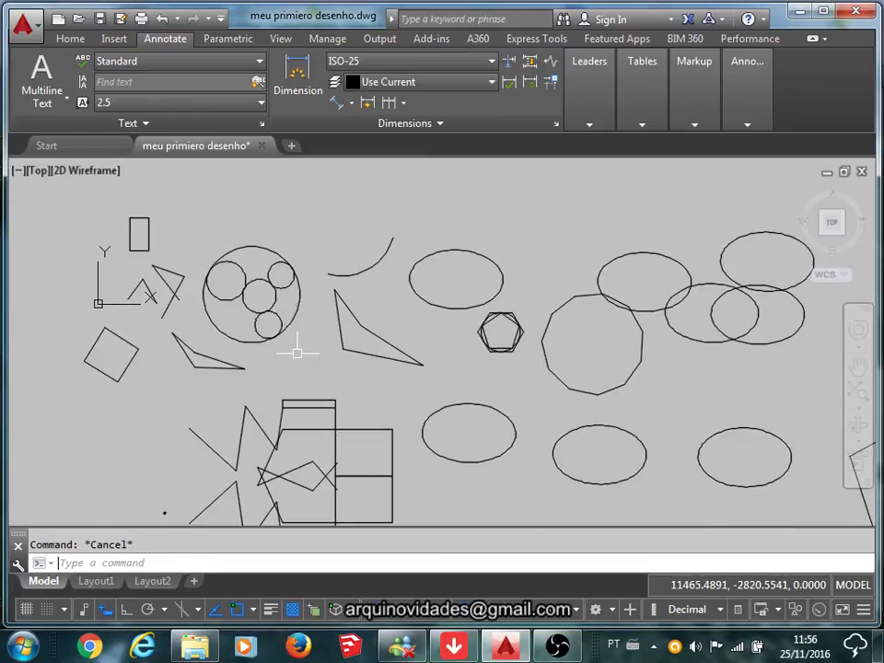
scroll(230, 321, "up", 5)
scroll(455, 378, "down", 5)
middle_click_drag(455, 379, 289, 347)
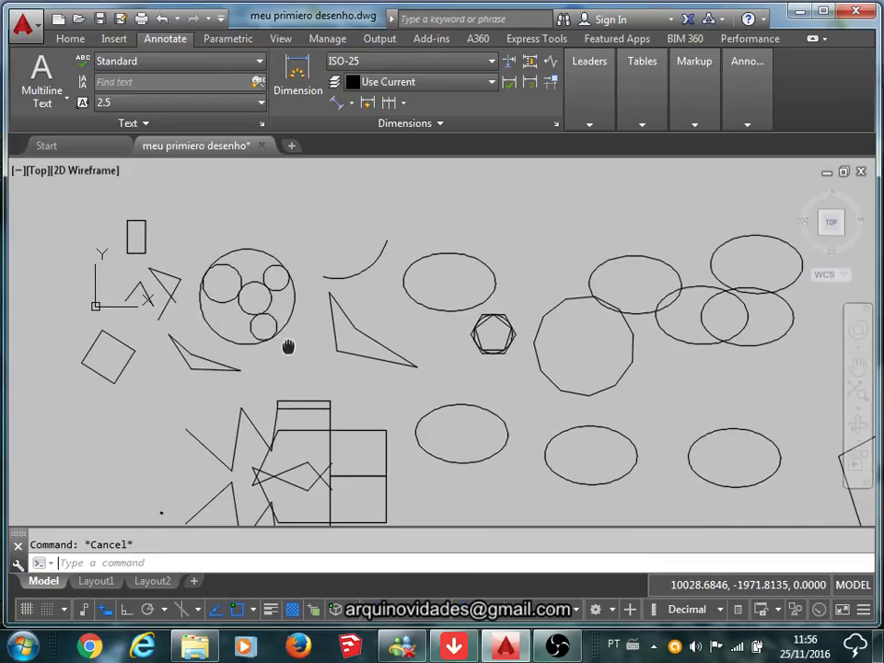
left_click(68, 41)
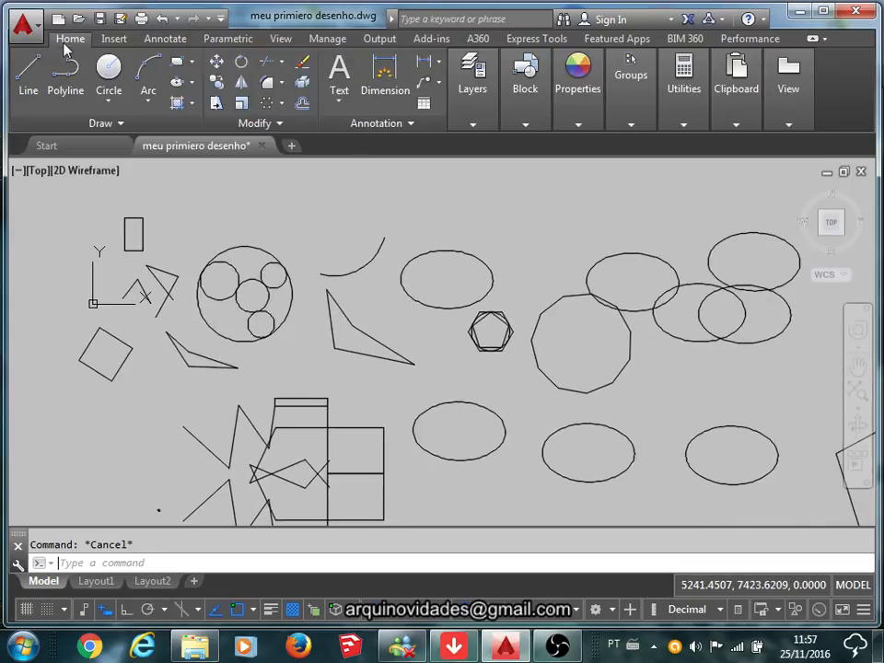
left_click(284, 103)
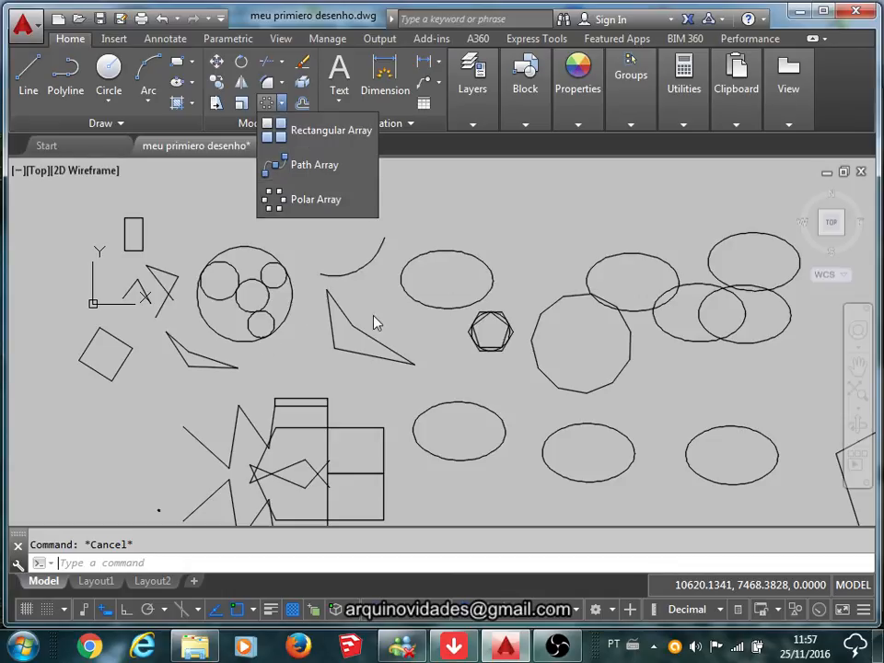
Draw an open wavy polyline in the empty area below the shapes, with one straight segment followed by four arc segments
middle_click_drag(381, 347, 240, 203)
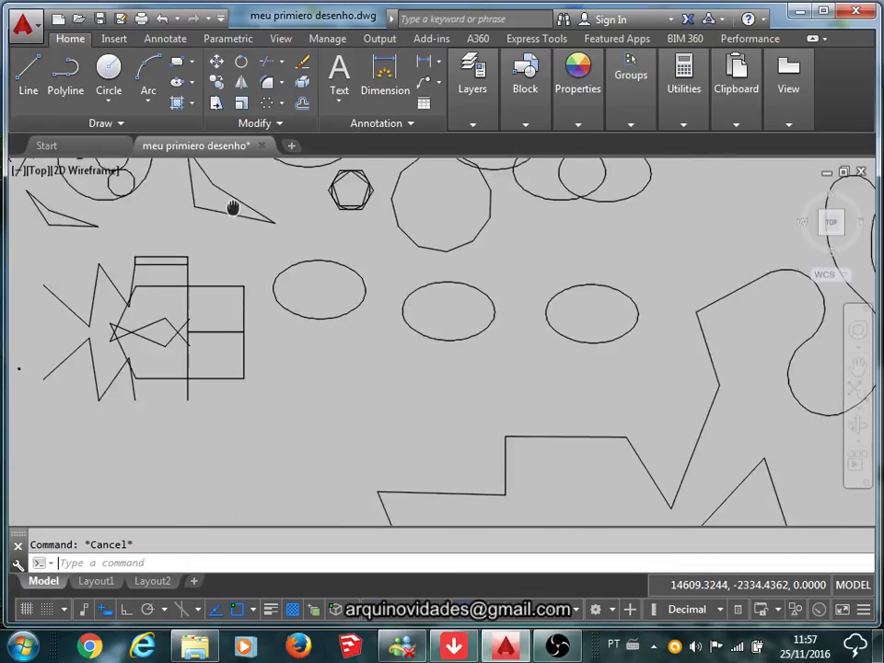
middle_click_drag(268, 271, 451, 278)
scroll(392, 304, "down", 2)
middle_click_drag(378, 316, 448, 326)
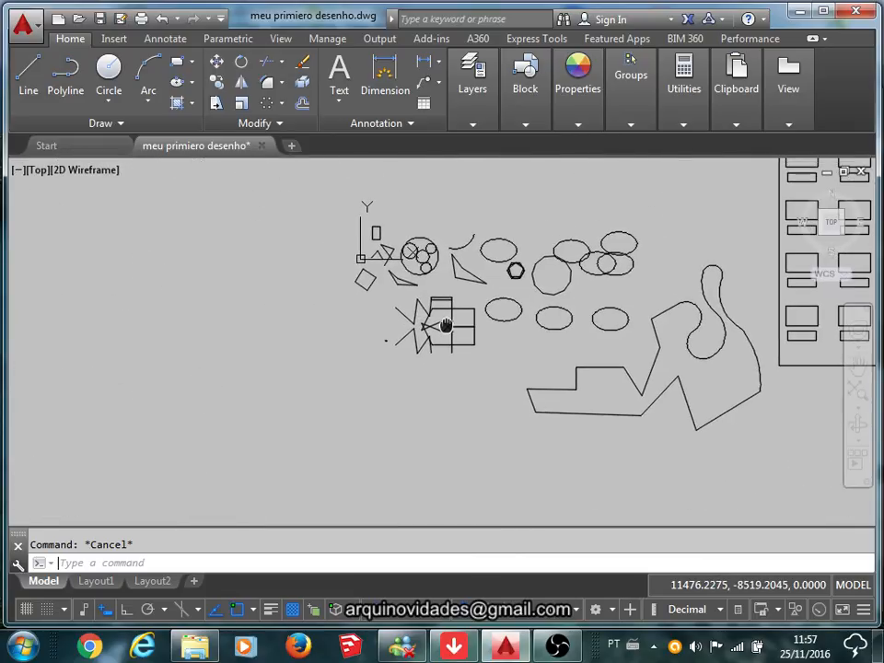
left_click(63, 81)
left_click(221, 406)
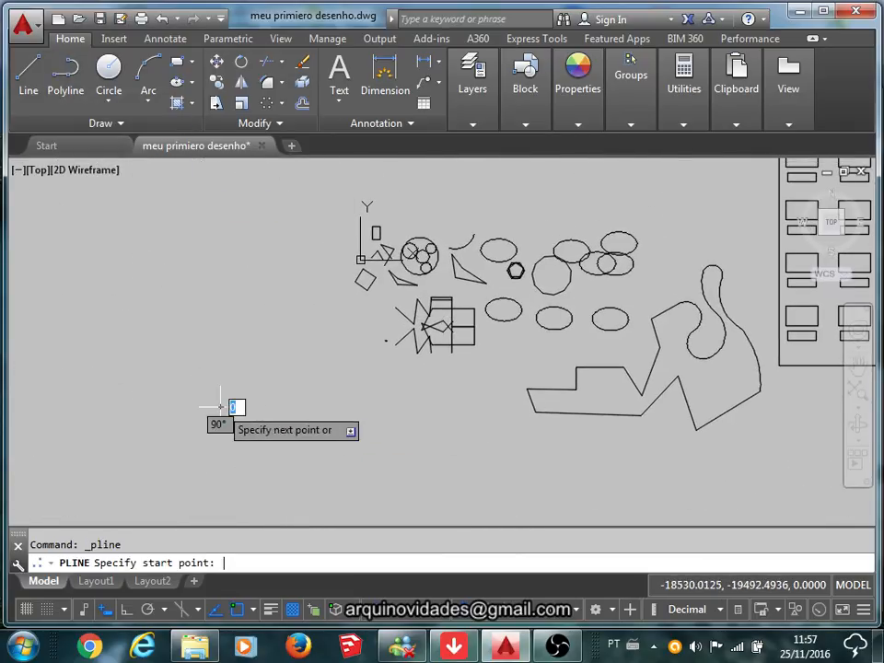
left_click(264, 436)
type("a")
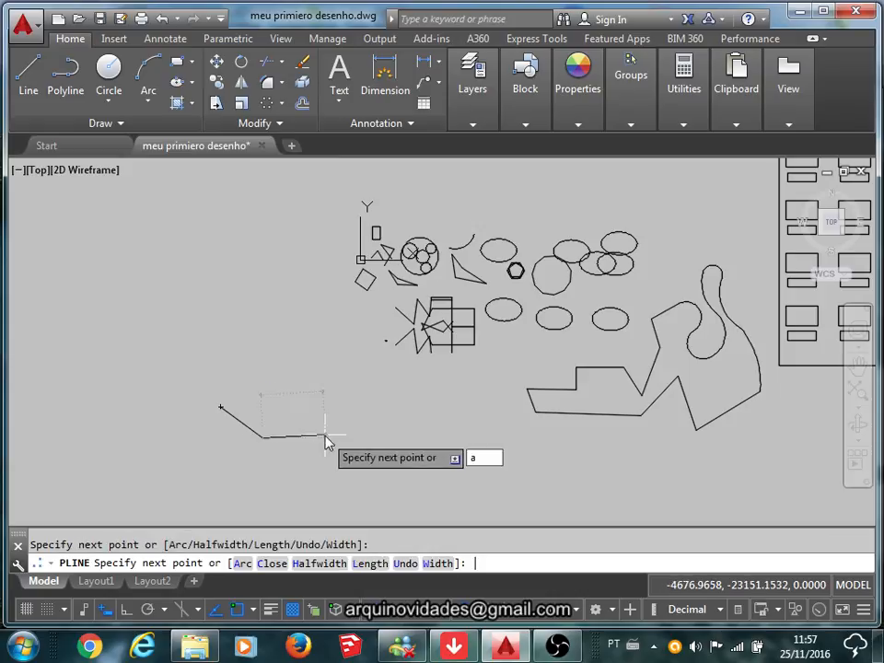
key("Return")
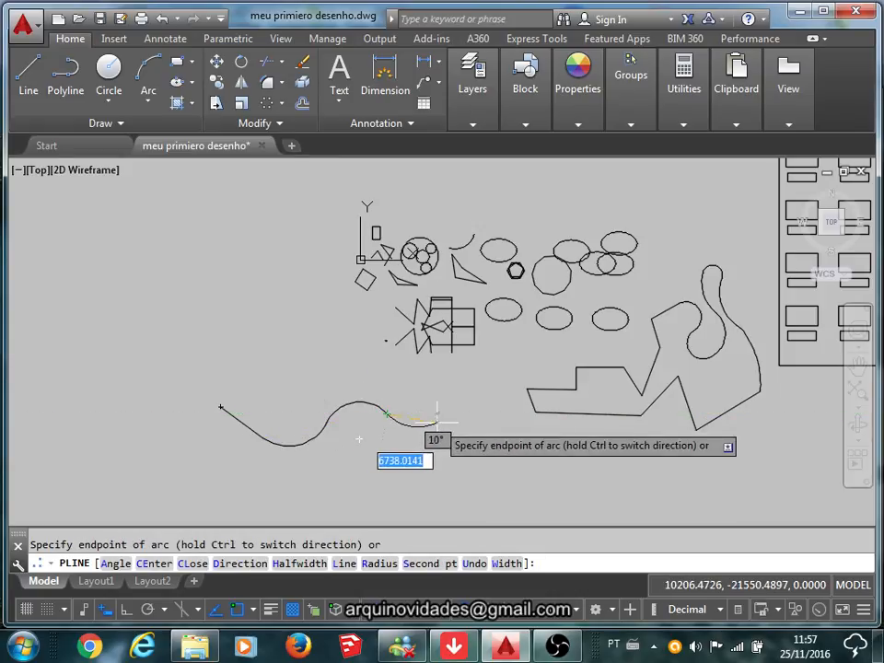
left_click(468, 462)
key("Return")
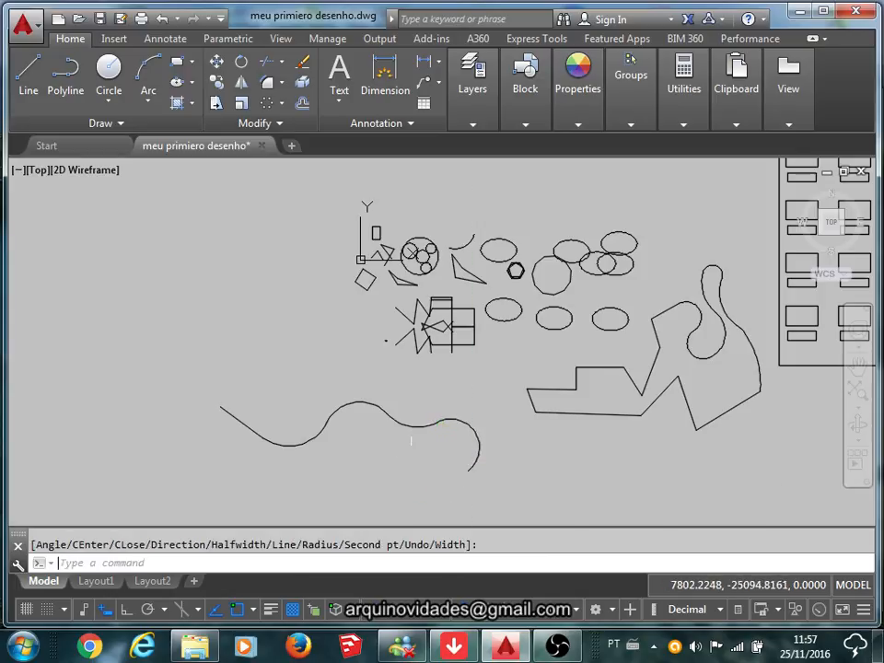
key("Return")
left_click(354, 401)
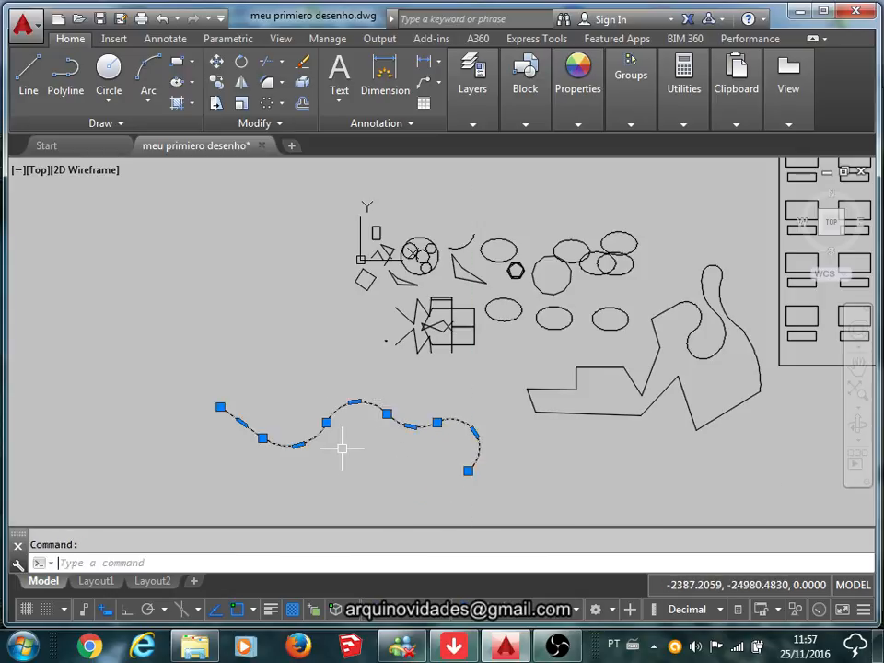
key("Escape")
Draw a small circle just above the straight starting end of the wavy polyline
scroll(322, 424, "up", 5)
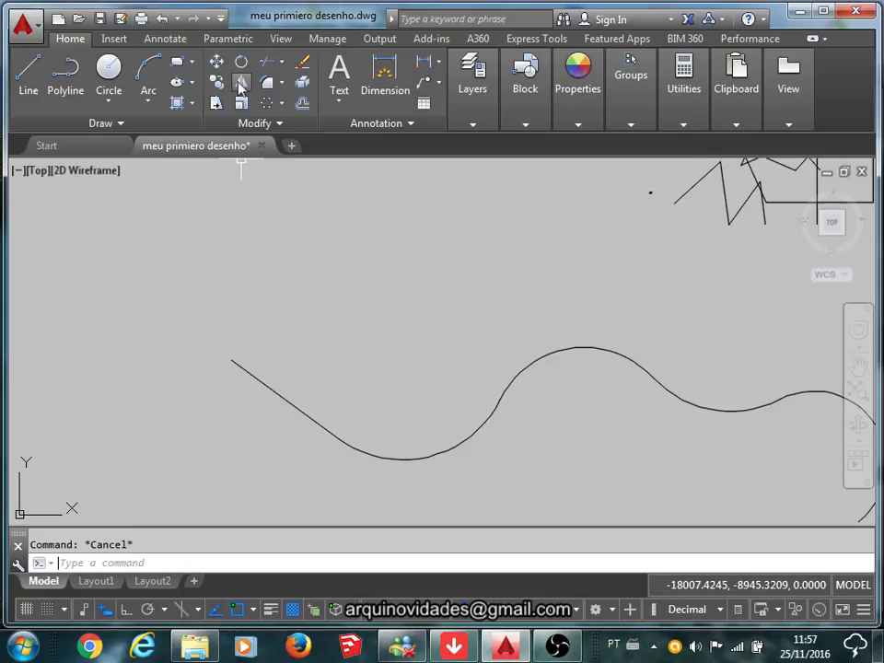
left_click(109, 70)
left_click(254, 339)
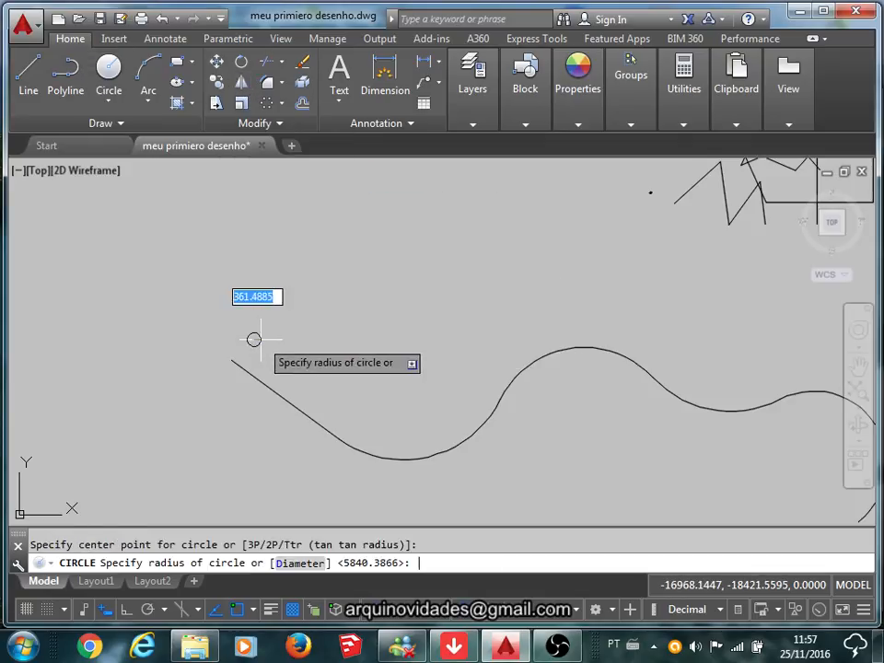
left_click(258, 338)
scroll(254, 339, "up", 5)
middle_click_drag(238, 328, 266, 277)
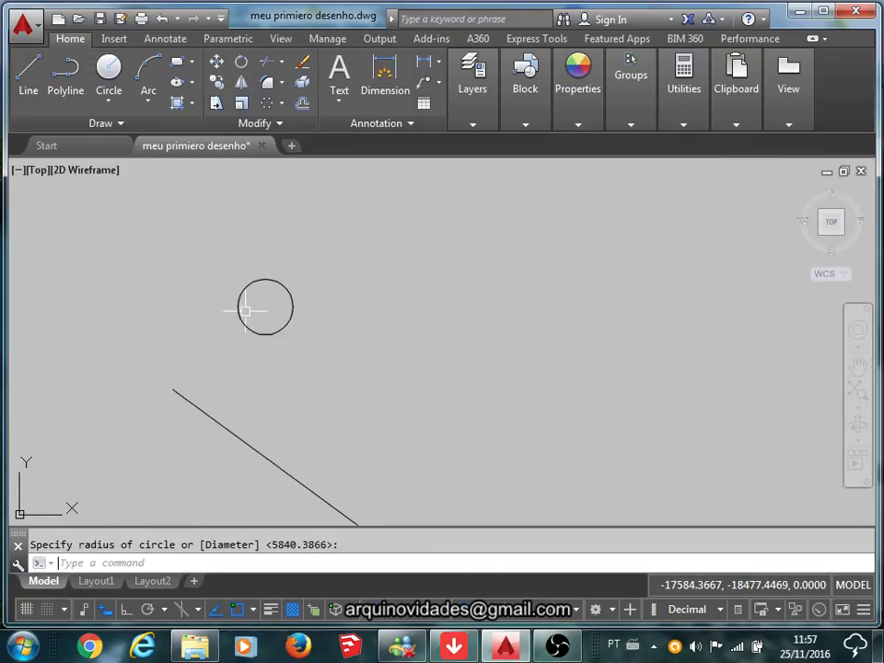
Copy the small circle twice to form a cluster of three overlapping circles
left_click(218, 87)
left_click(282, 288)
key("Return")
left_click(294, 268)
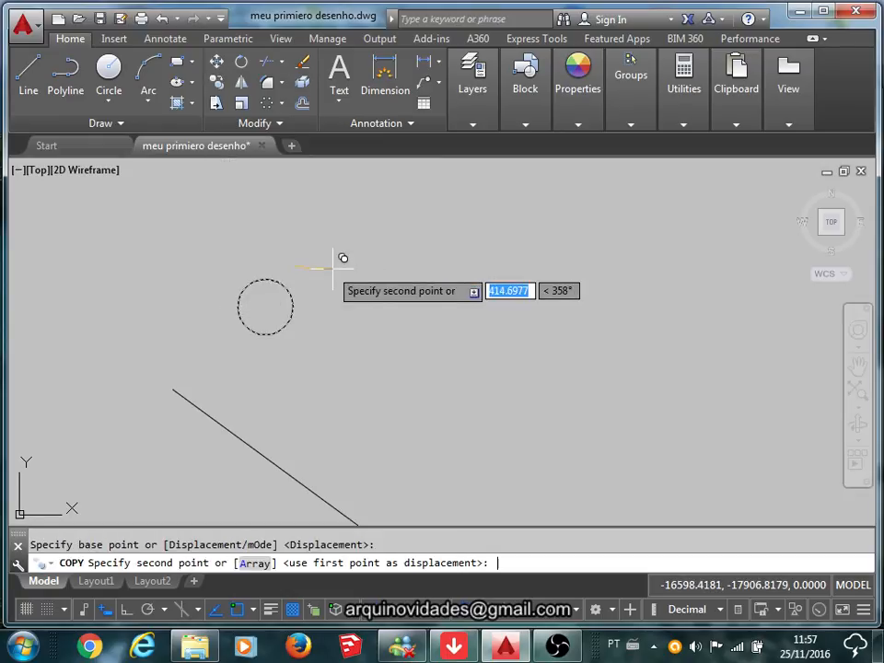
left_click(332, 273)
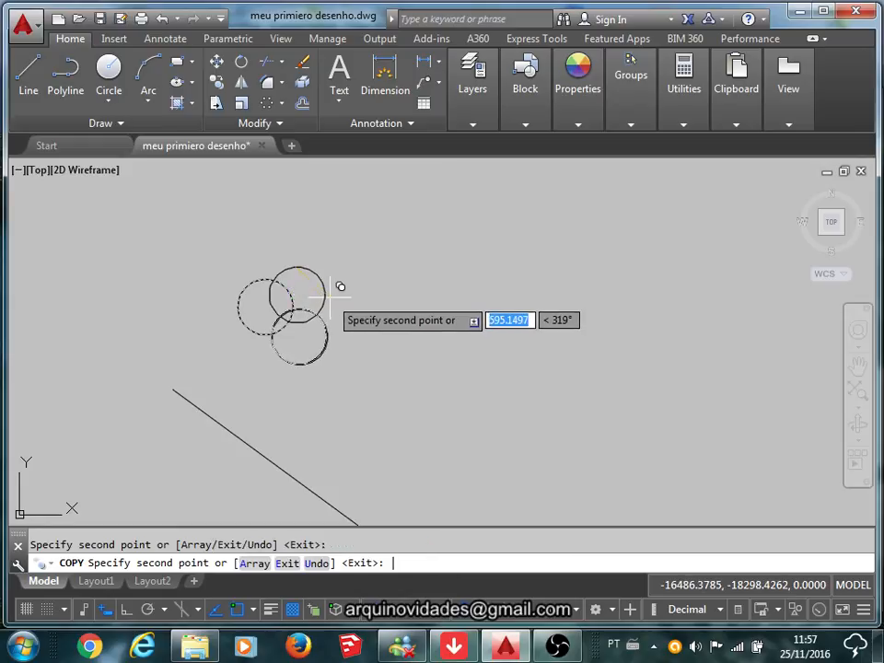
left_click(340, 287)
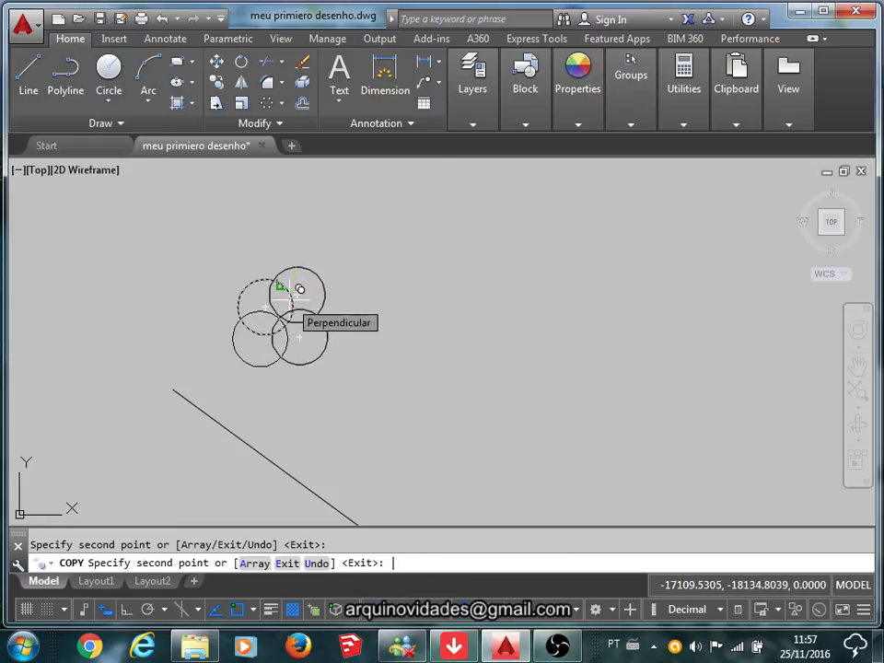
key("Escape")
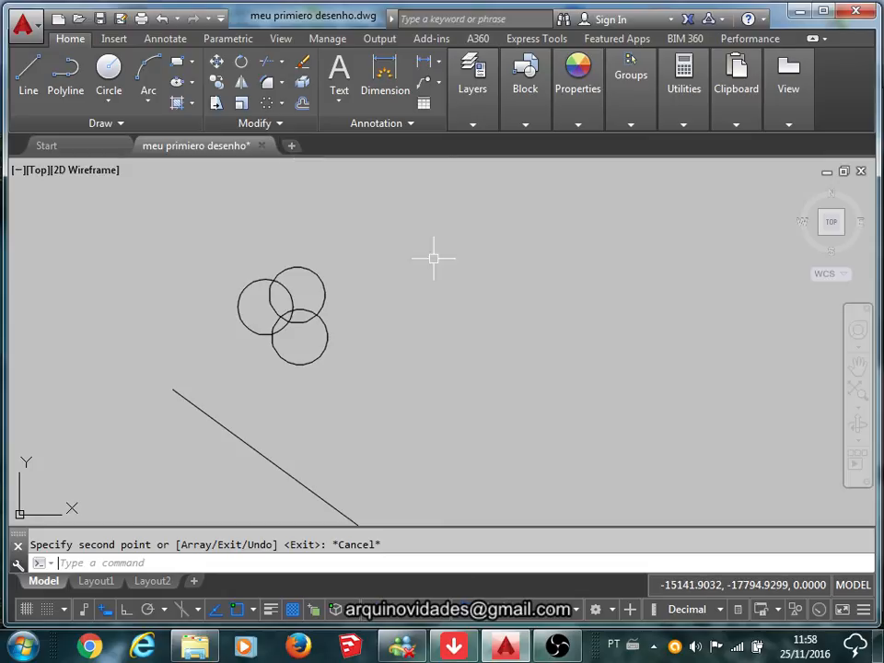
Trim the overlapping inner arcs of the three small circles, using all three circles as cutting edges
left_click(268, 64)
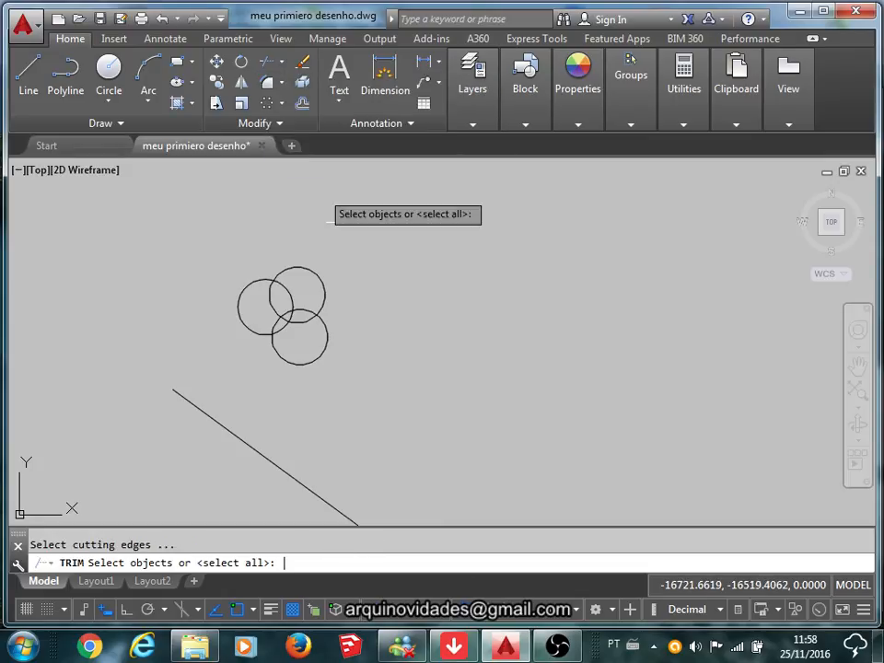
left_click(374, 361)
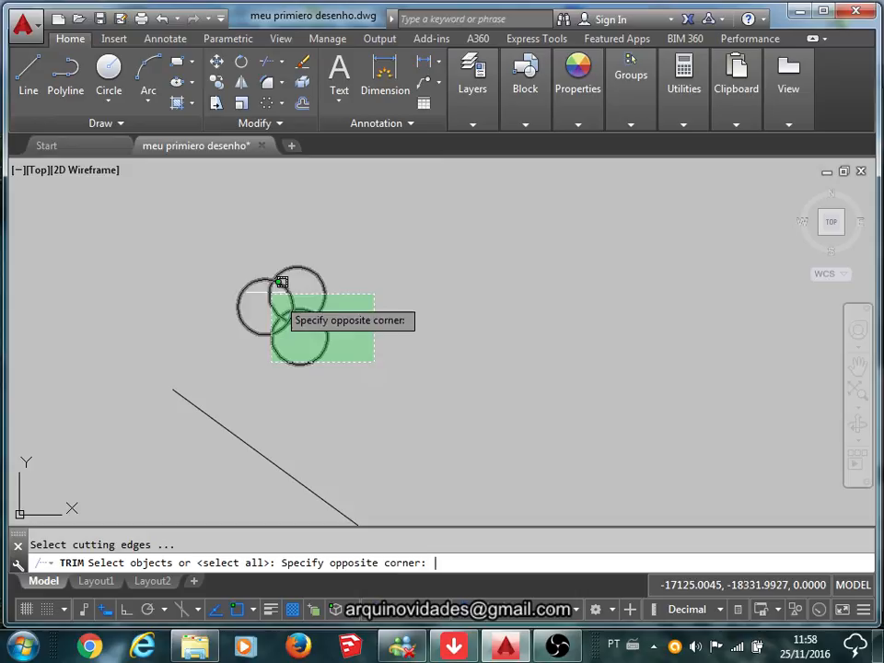
left_click(211, 245)
key("Return")
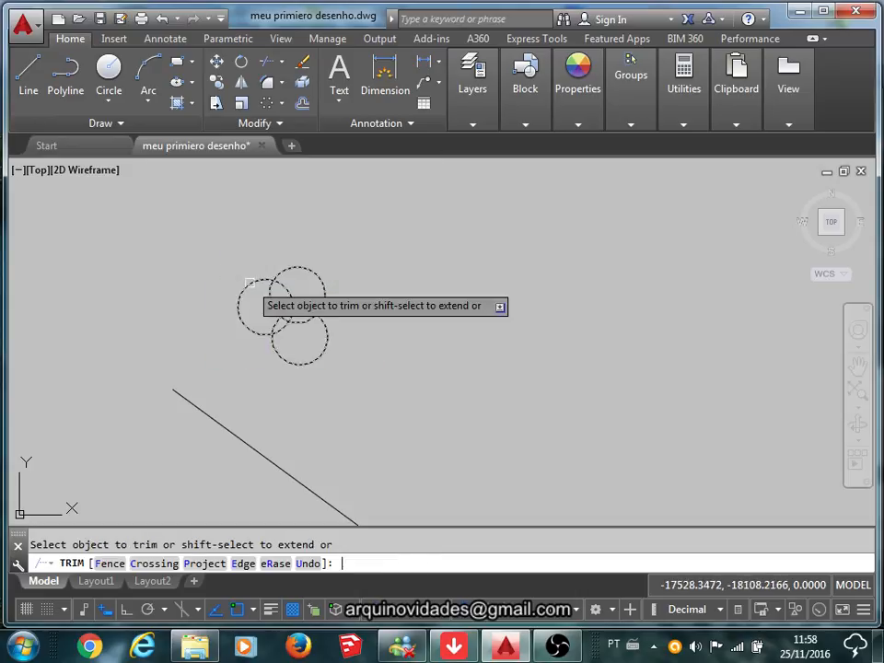
left_click(284, 317)
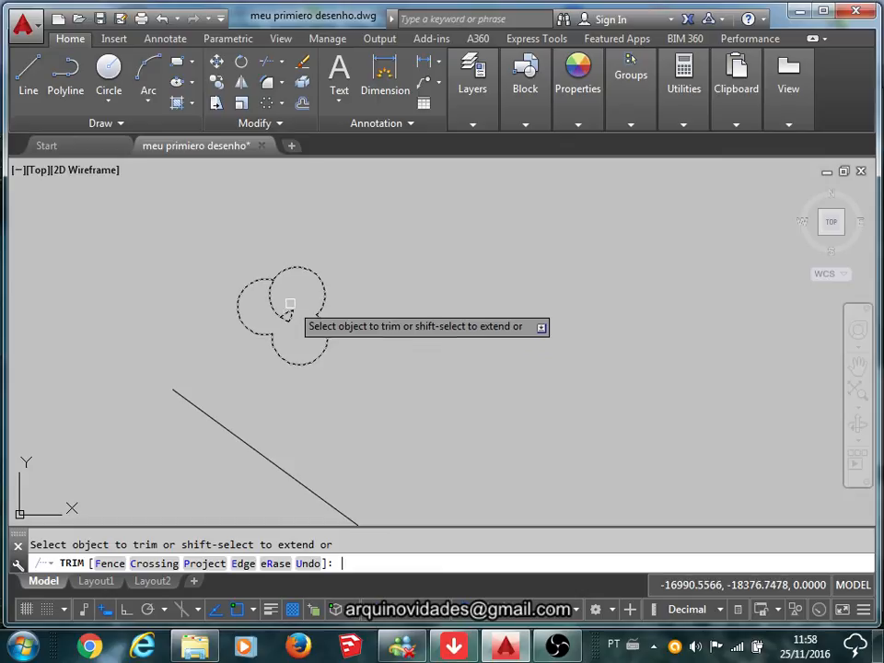
left_click(274, 309)
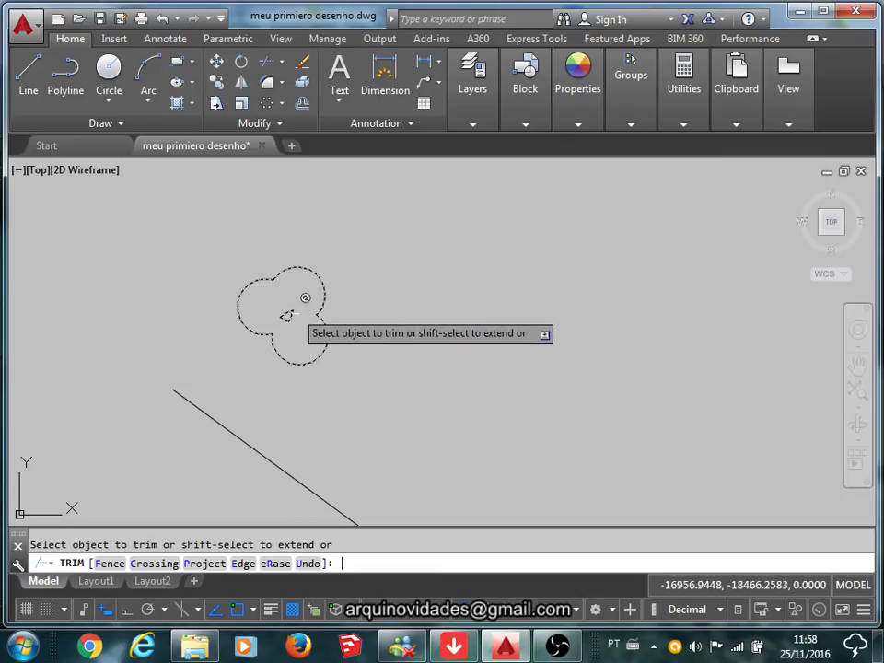
key("Return")
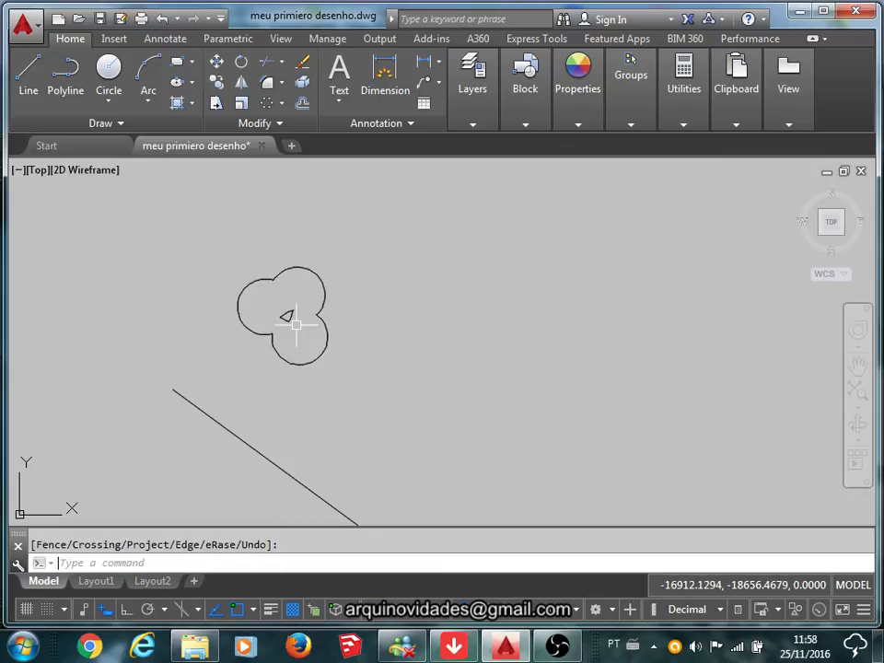
Erase the small triangular remnant of three arcs left at the centre of the trimmed circle cluster
scroll(296, 324, "up", 5)
left_click(280, 307)
left_click(222, 263)
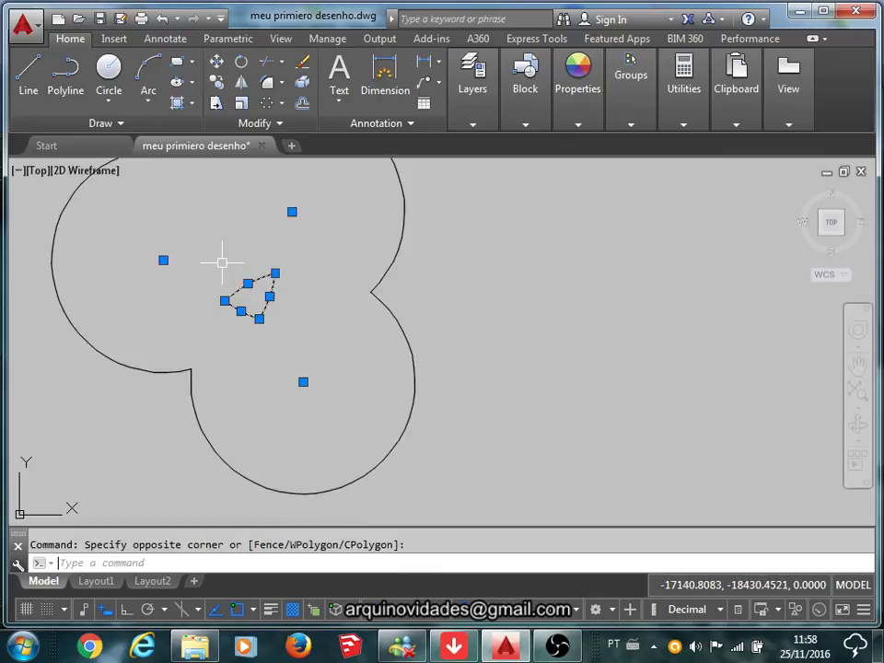
key("Delete")
scroll(221, 259, "down", 6)
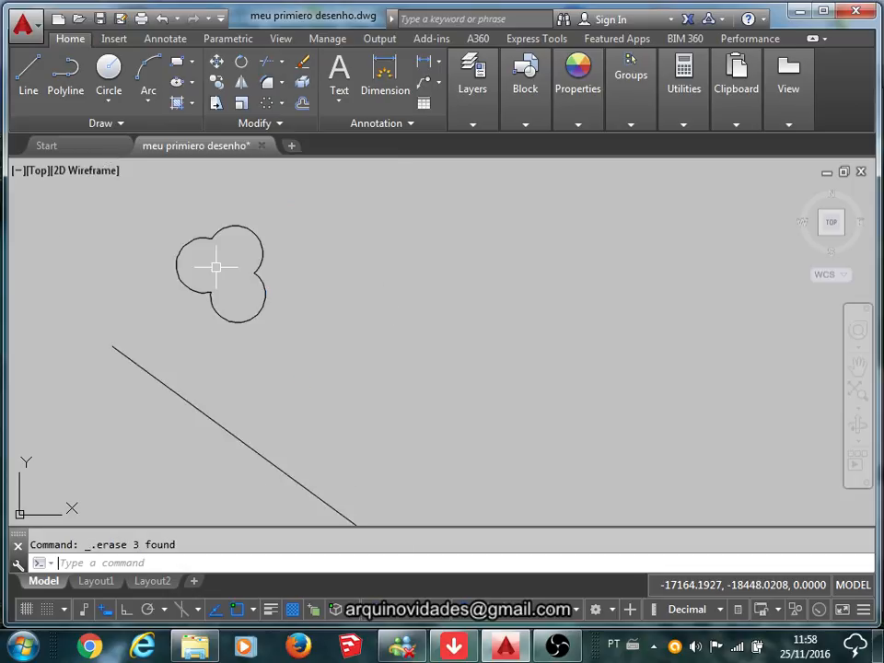
mouse_move(221, 259)
middle_mouse_down()
mouse_move(286, 276)
mouse_move(278, 279)
middle_mouse_up()
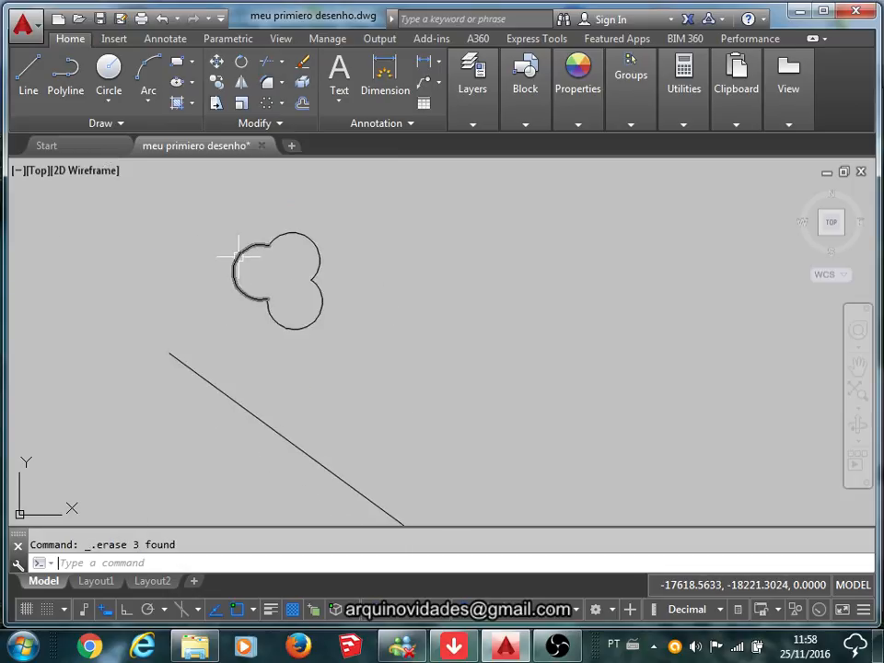
Create a path array of the three-lobed shape, using the wavy polyline as the path curve
scroll(228, 260, "down", 4)
scroll(450, 361, "down", 2)
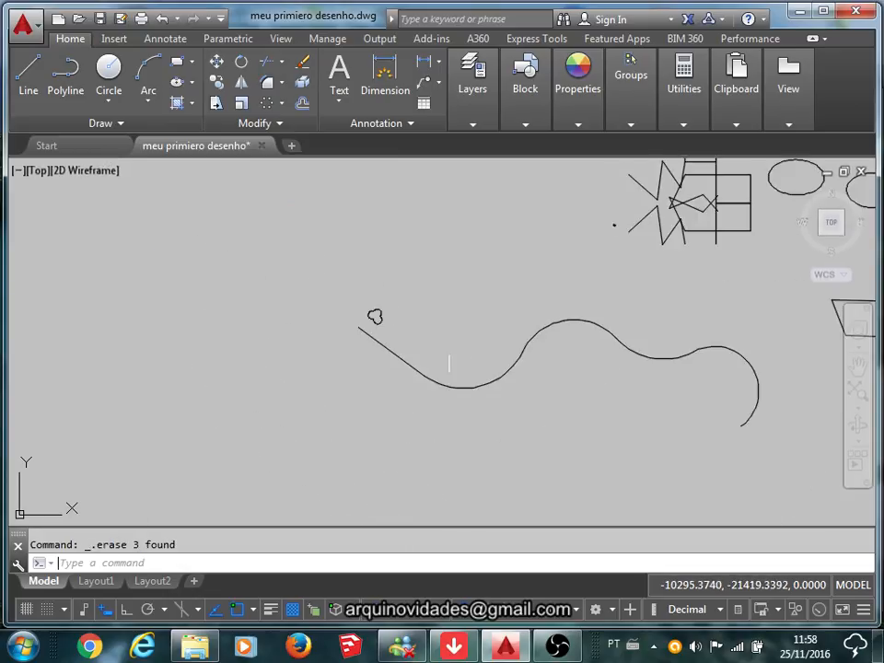
middle_click_drag(451, 361, 325, 366)
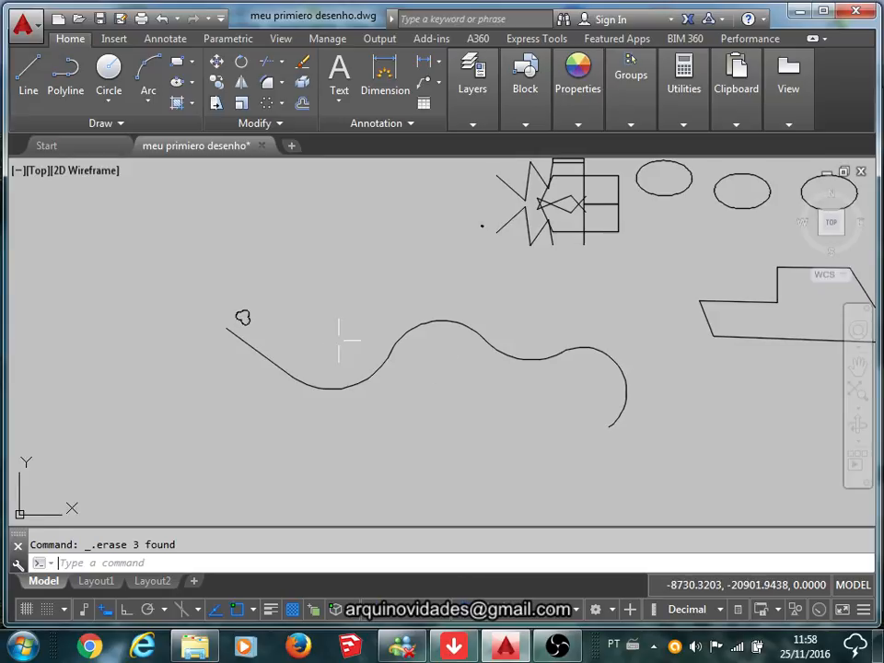
scroll(241, 316, "up", 3)
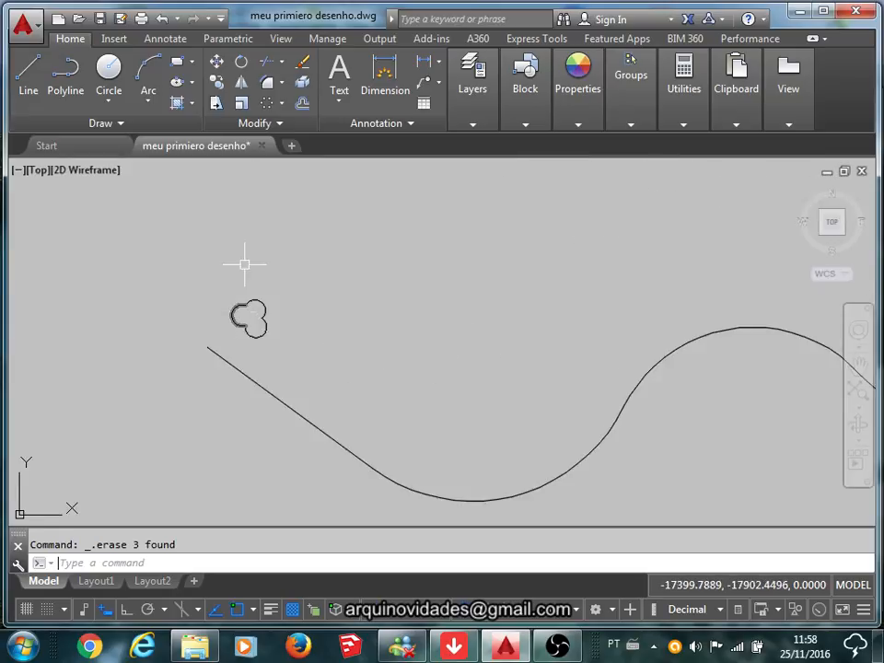
left_click(281, 103)
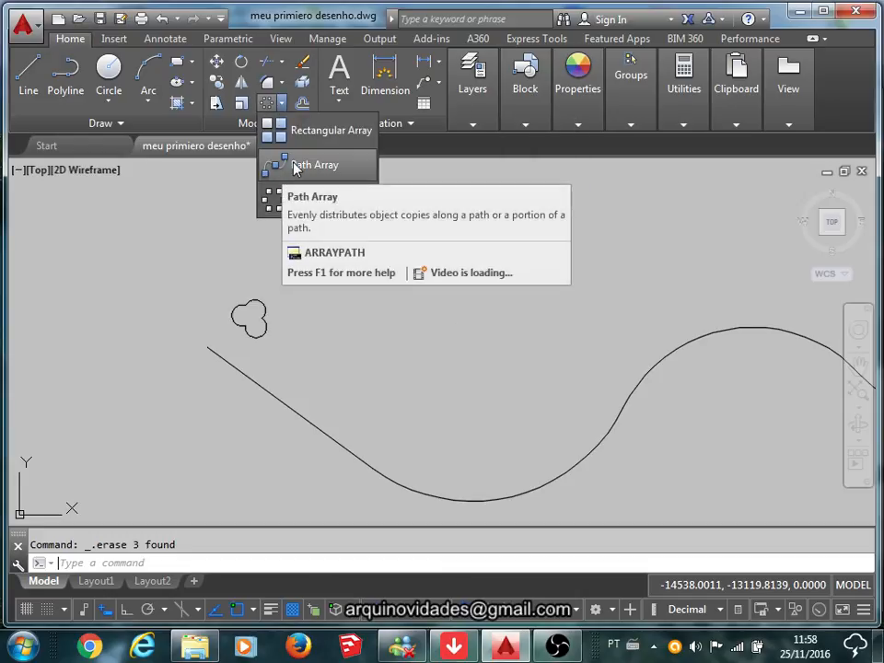
left_click(295, 168)
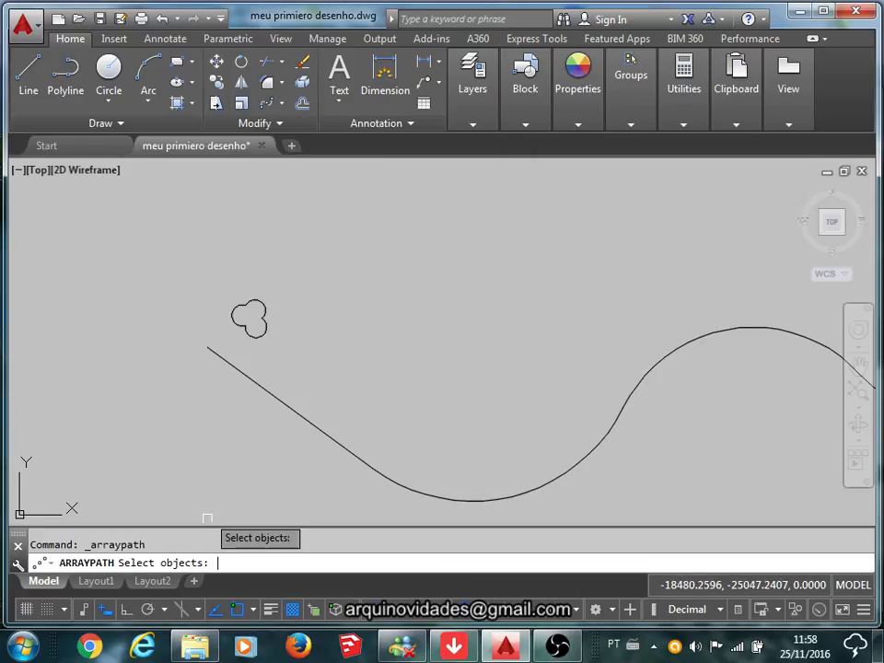
left_click(278, 335)
left_click(230, 281)
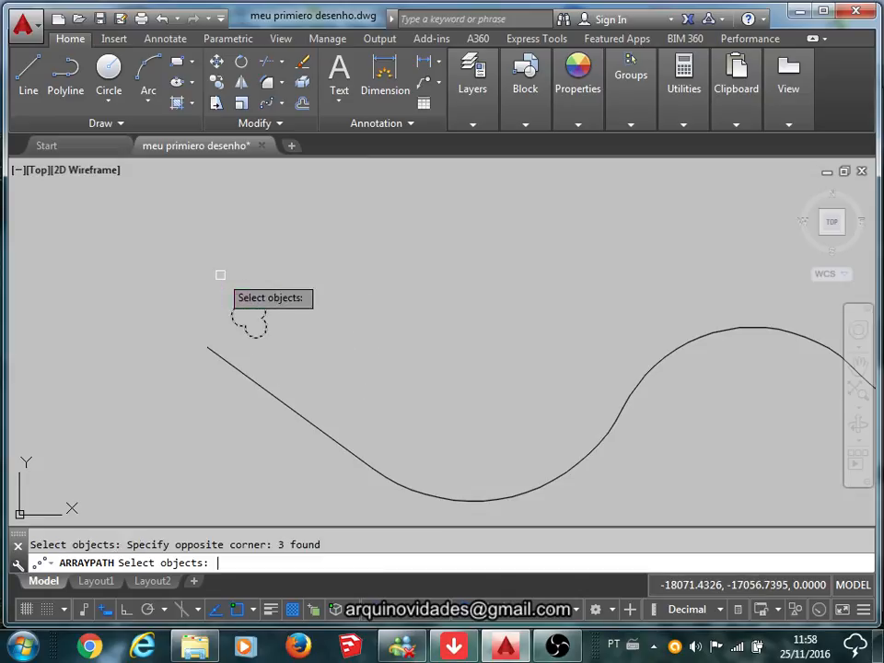
key("Return")
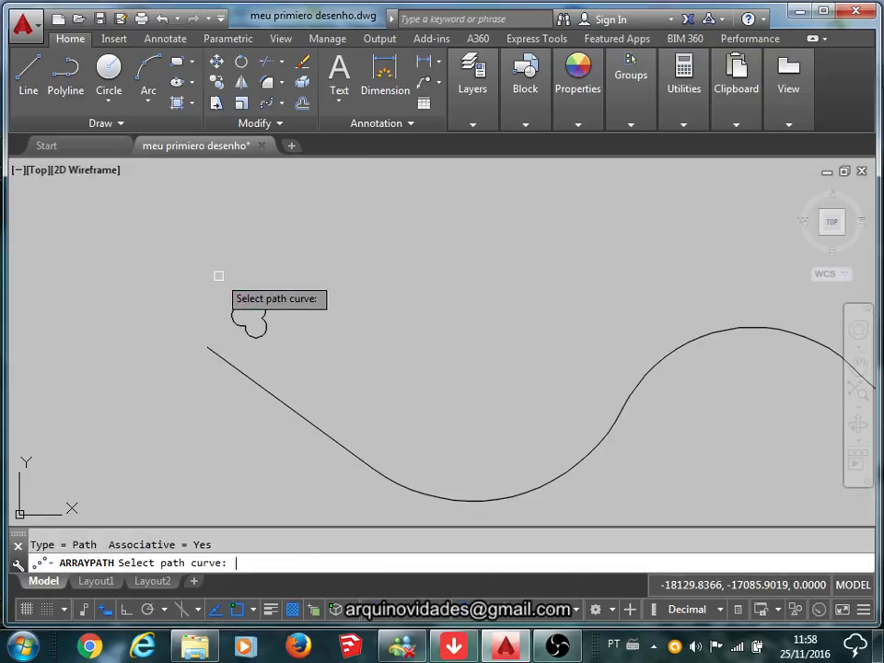
left_click(300, 414)
scroll(285, 409, "down", 2)
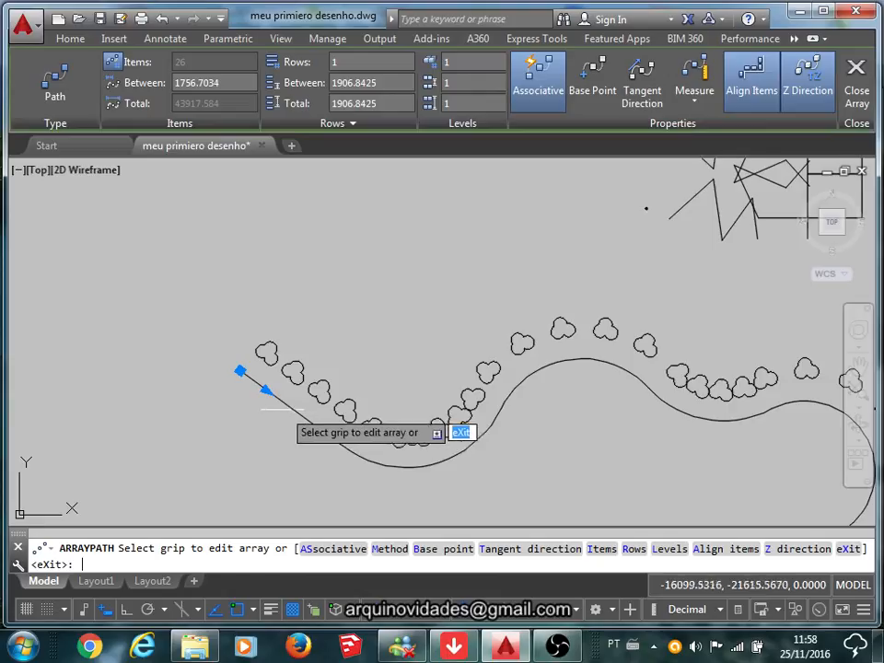
mouse_move(283, 409)
middle_mouse_down()
mouse_move(158, 322)
mouse_move(166, 335)
middle_mouse_up()
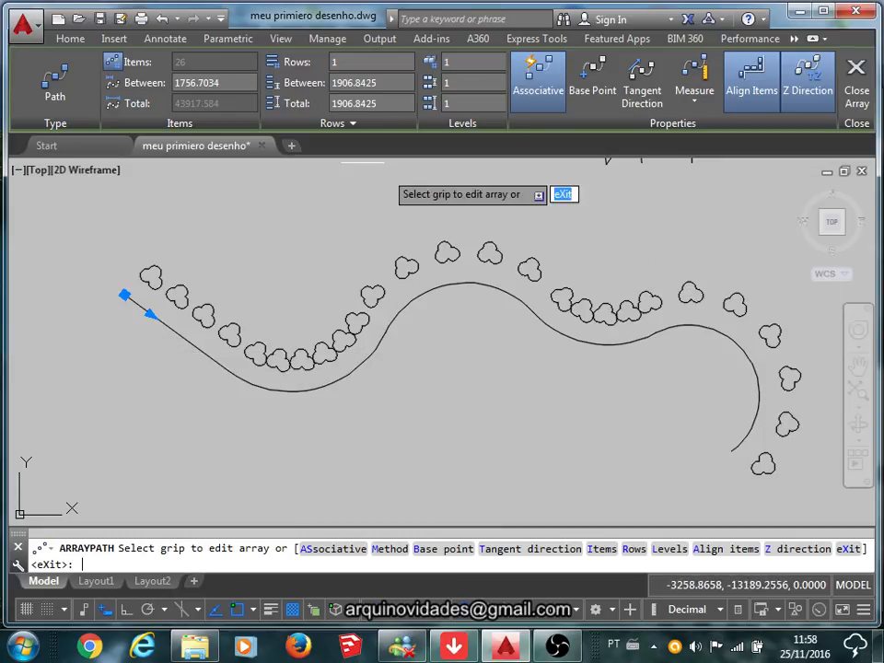
Set the path array's item spacing to 2000 and its row spacing to 2000, and finish the array
left_click(197, 83)
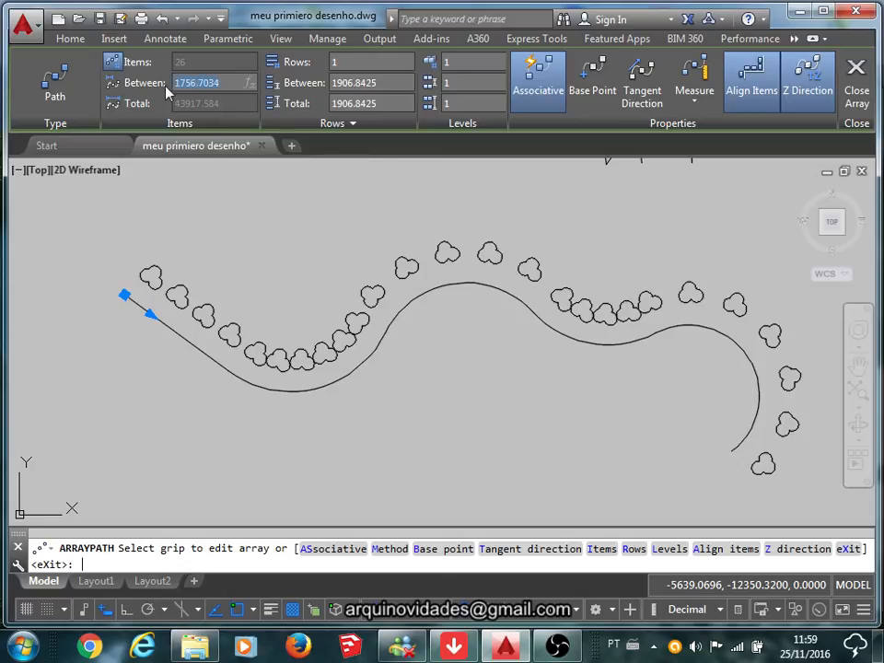
type("2000")
key("Return")
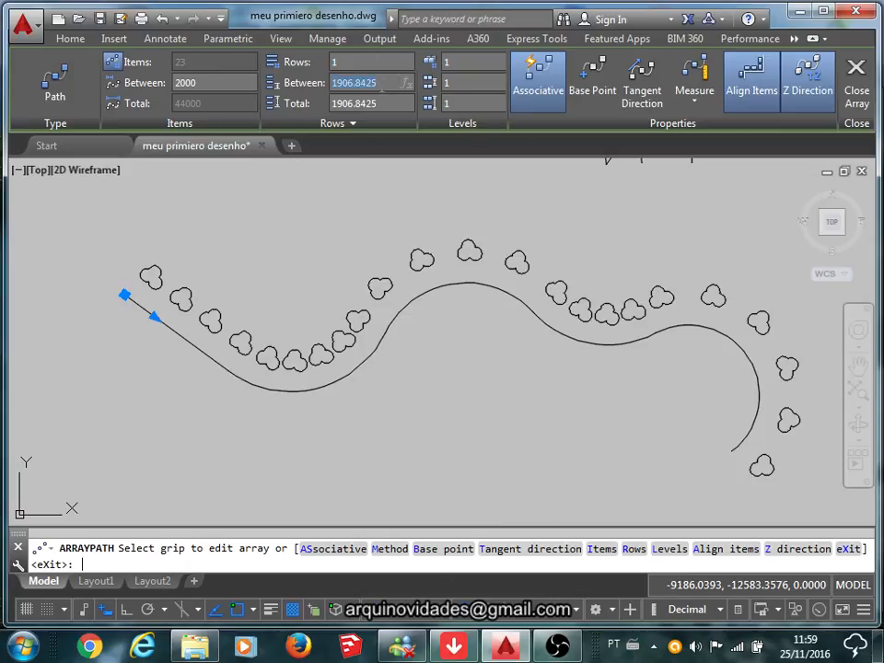
type("0")
key("BackSpace")
key("Return")
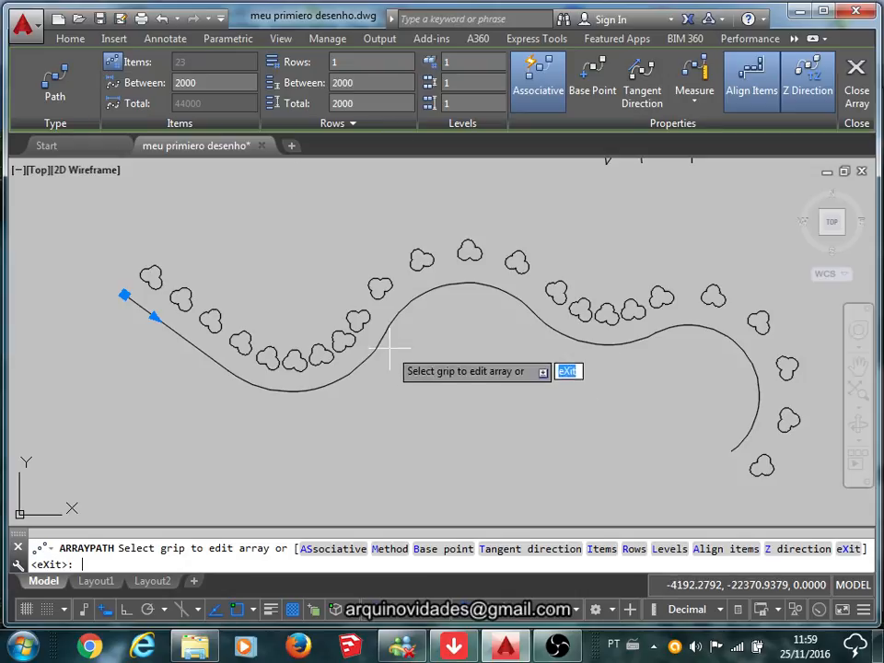
key("Return")
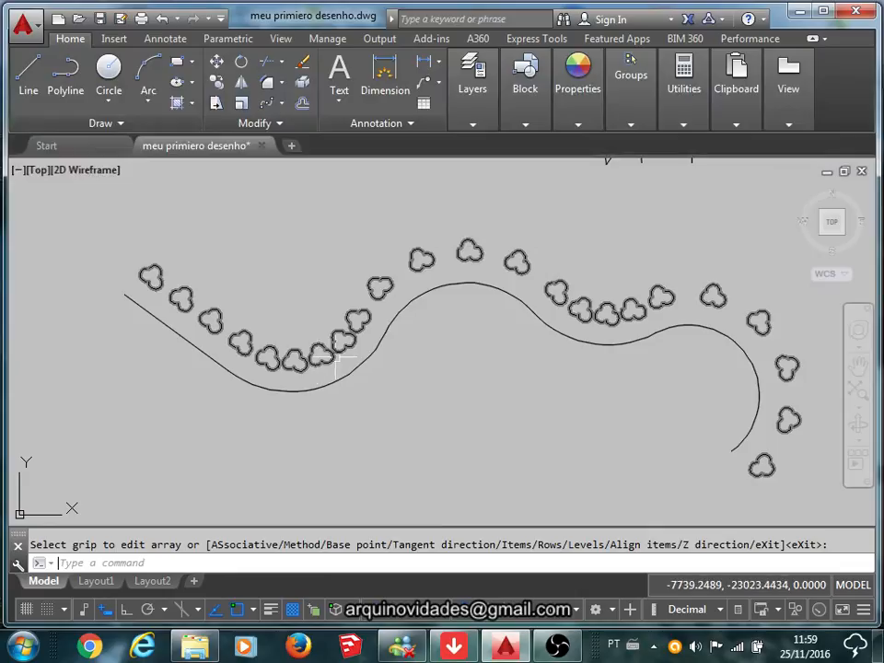
left_click(337, 344)
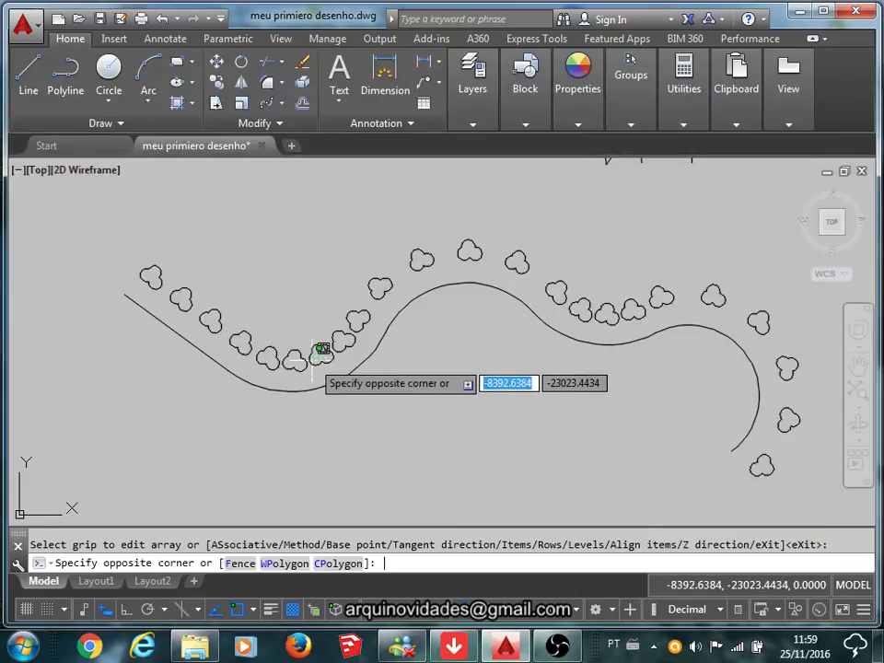
key("Escape")
scroll(313, 401, "down", 4)
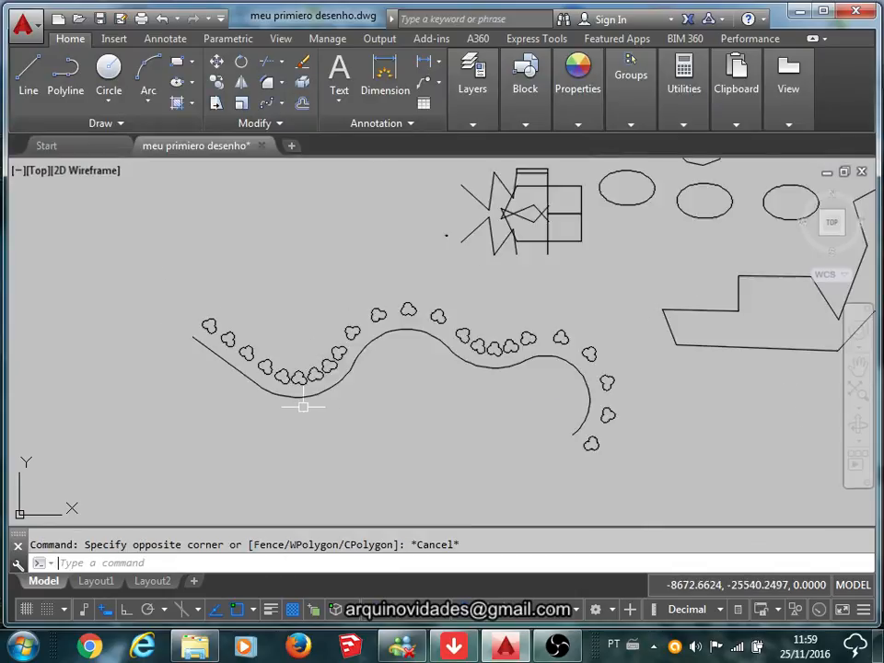
middle_click_drag(489, 384, 376, 367)
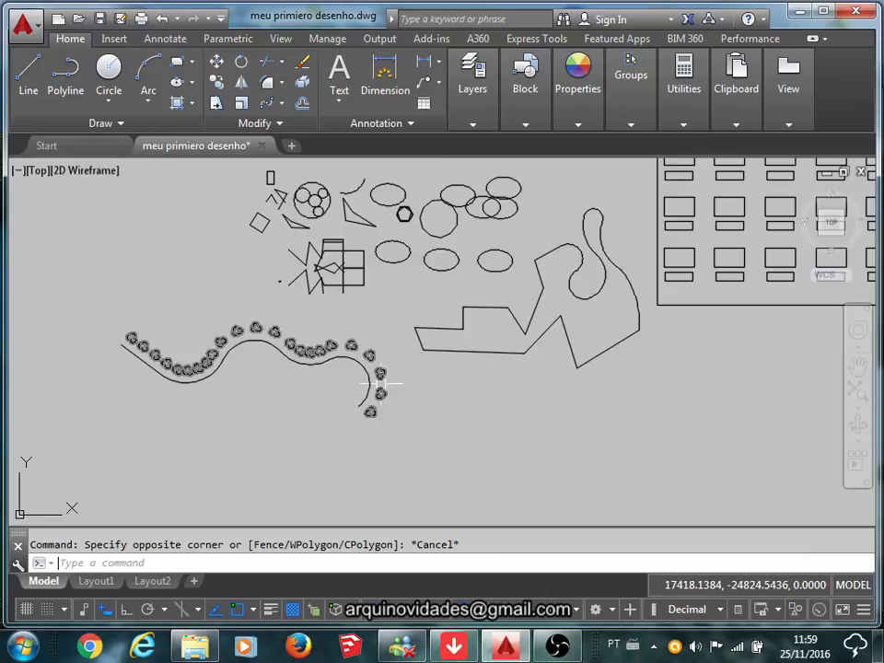
mouse_move(380, 384)
middle_mouse_down()
mouse_move(291, 428)
mouse_move(309, 449)
mouse_move(335, 416)
mouse_move(334, 402)
middle_mouse_up()
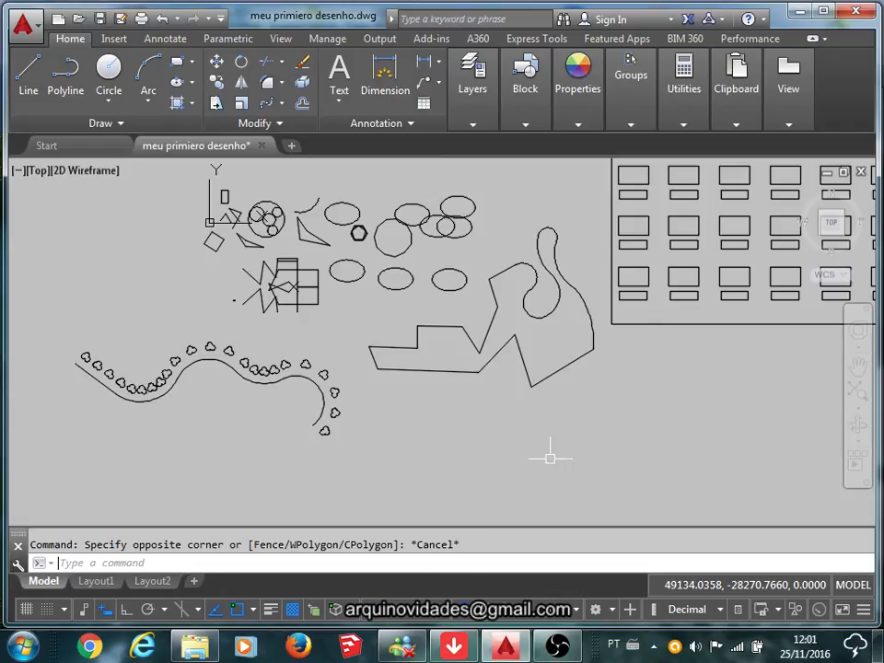
left_click(570, 652)
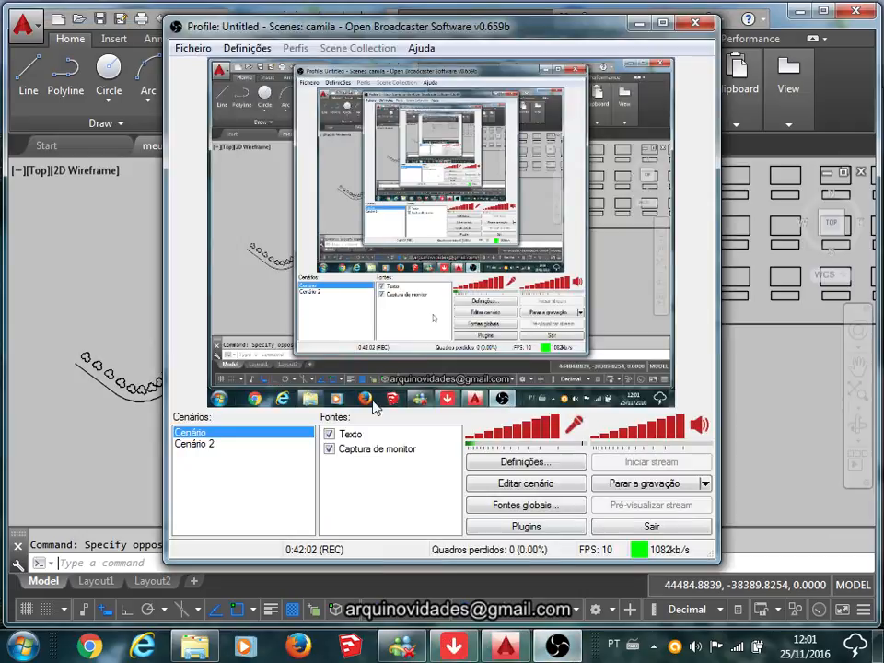